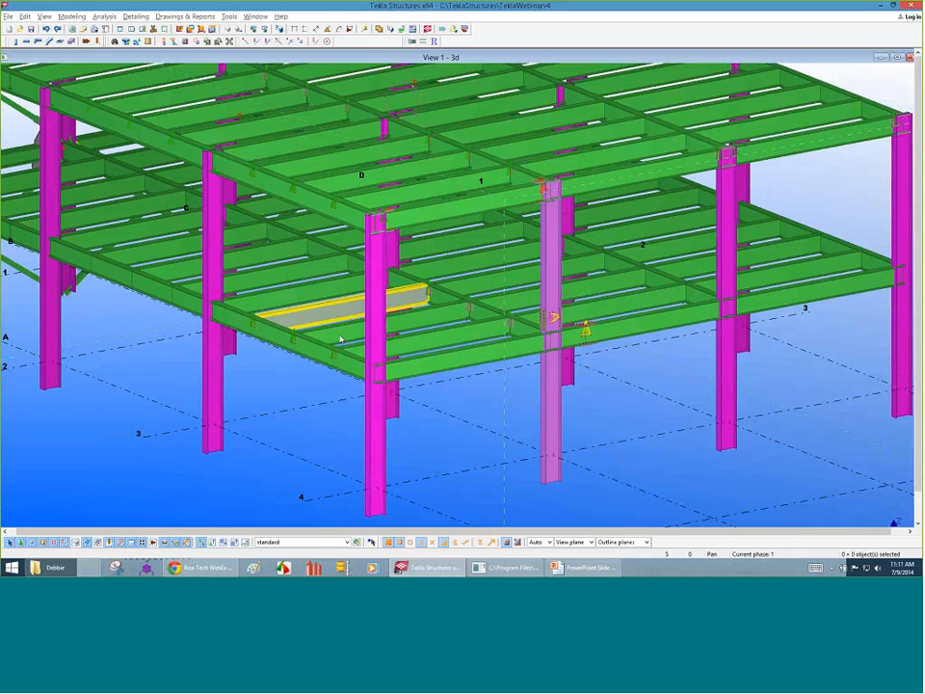
- Look over the two-storey steel frame and examine the beam-to-girder connections on the lower floor near the corner column
scroll(340, 339, "down", 1)
scroll(611, 438, "down", 2)
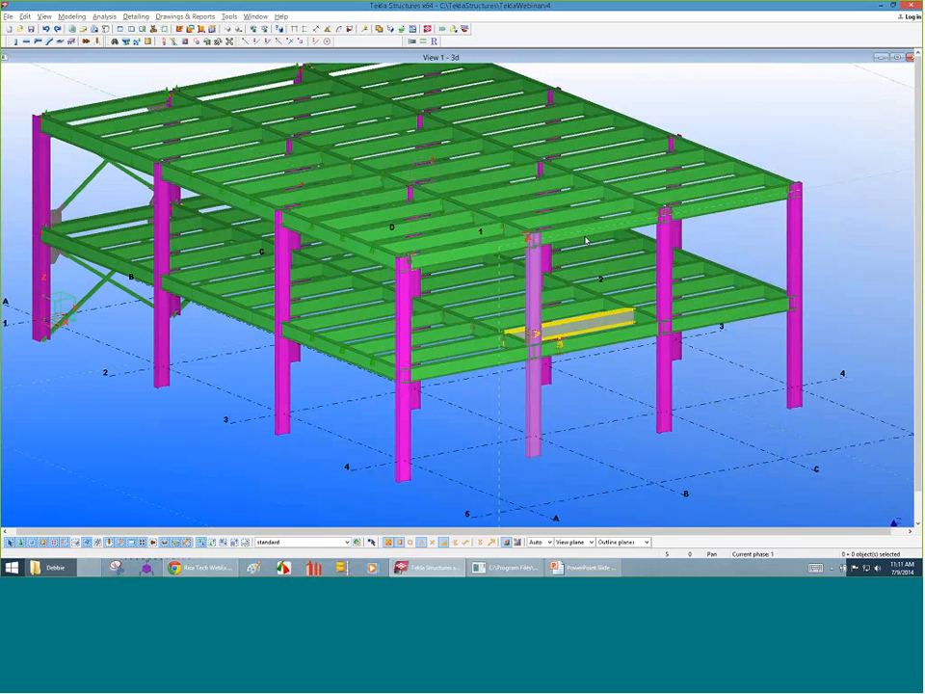
scroll(554, 347, "down", 2)
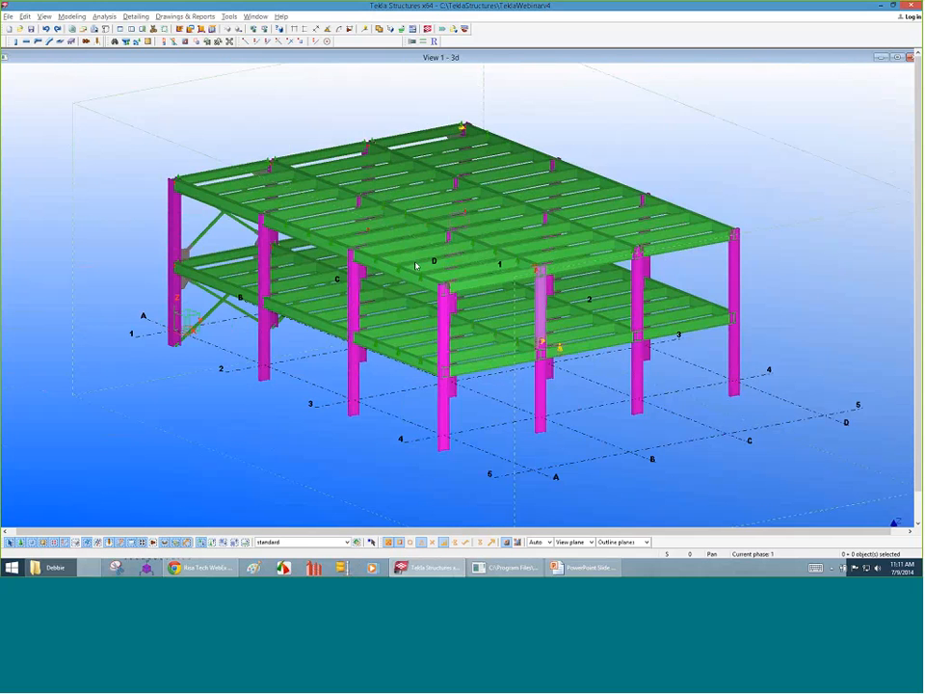
scroll(376, 354, "up", 1)
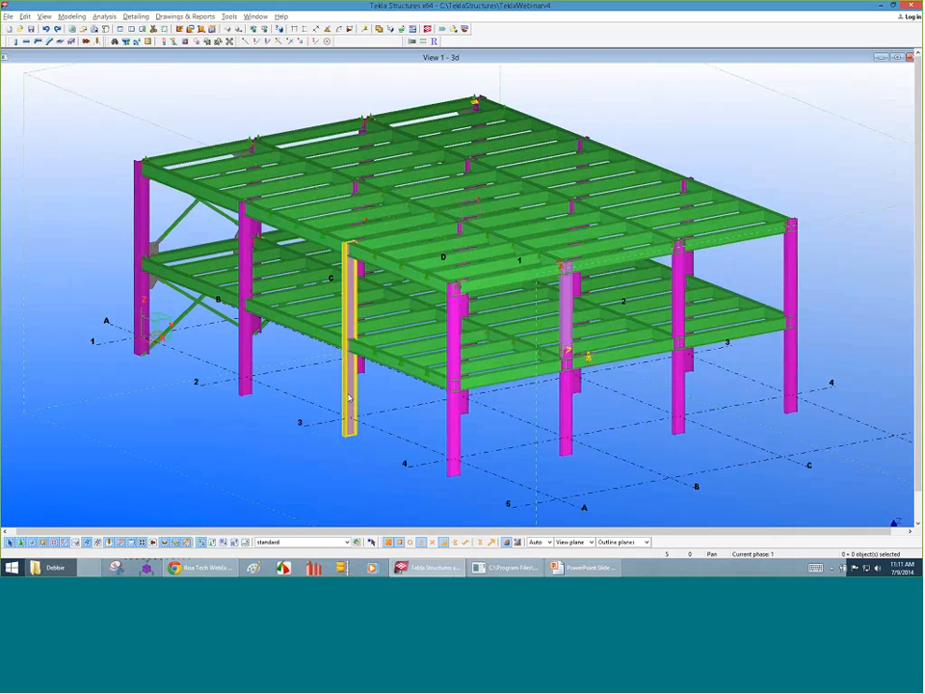
left_click(406, 414)
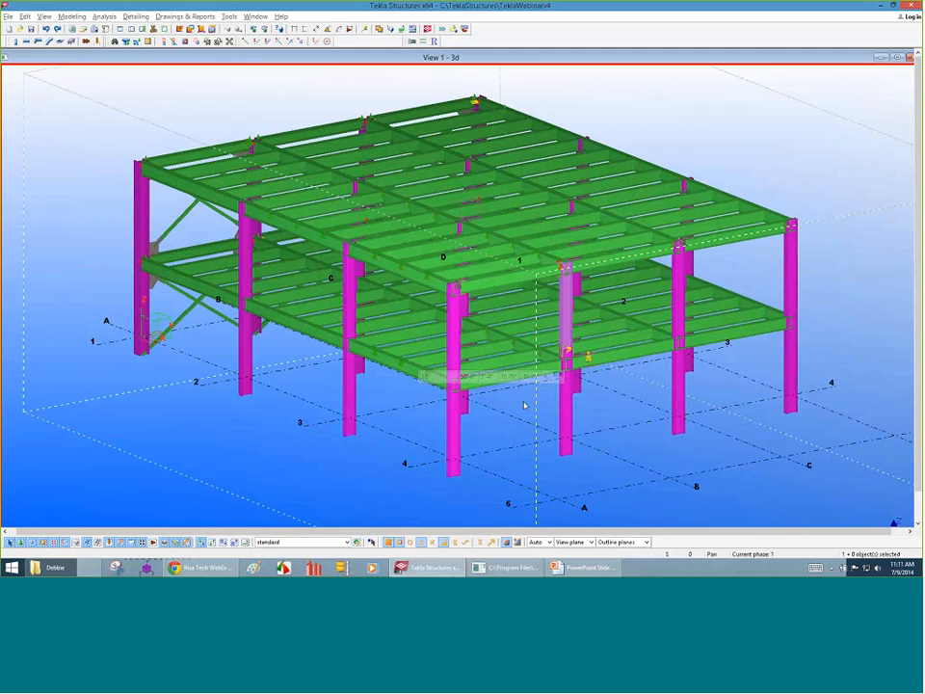
scroll(524, 406, "up", 3)
scroll(629, 406, "up", 3)
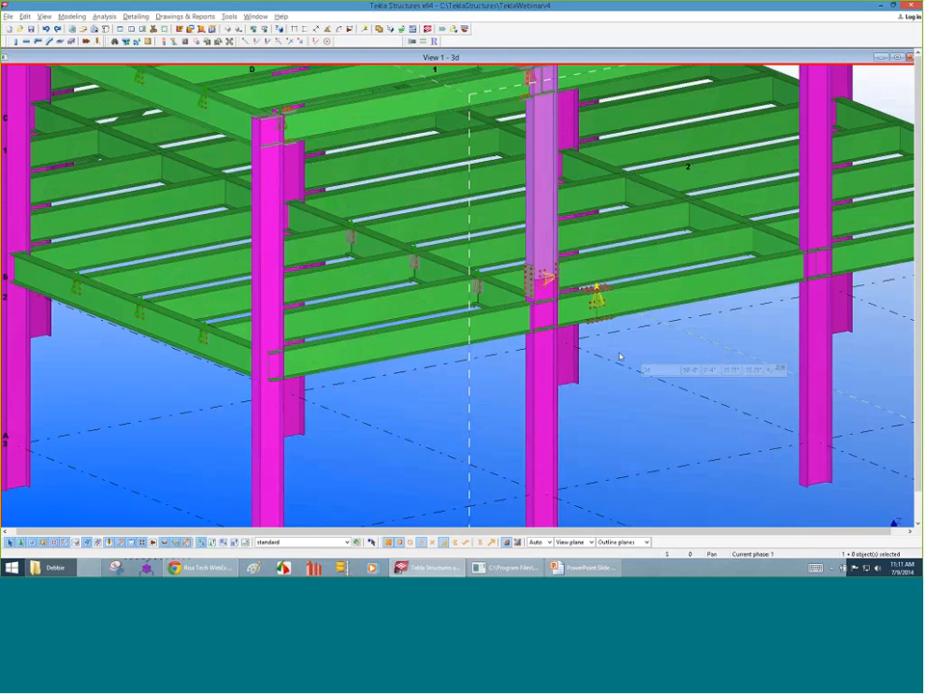
scroll(503, 286, "up", 1)
scroll(503, 285, "up", 2)
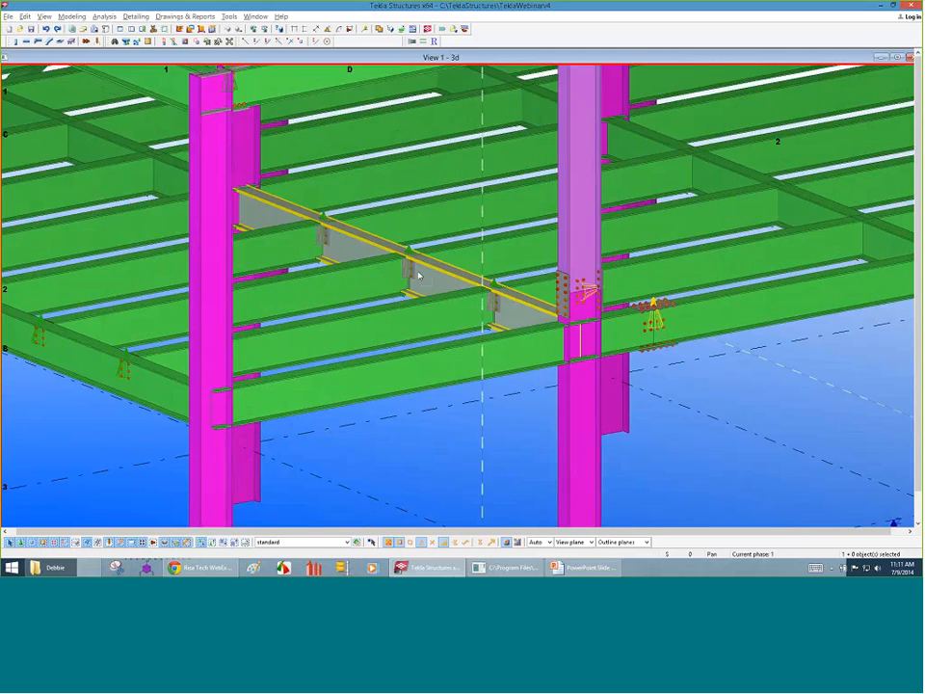
left_click(487, 294)
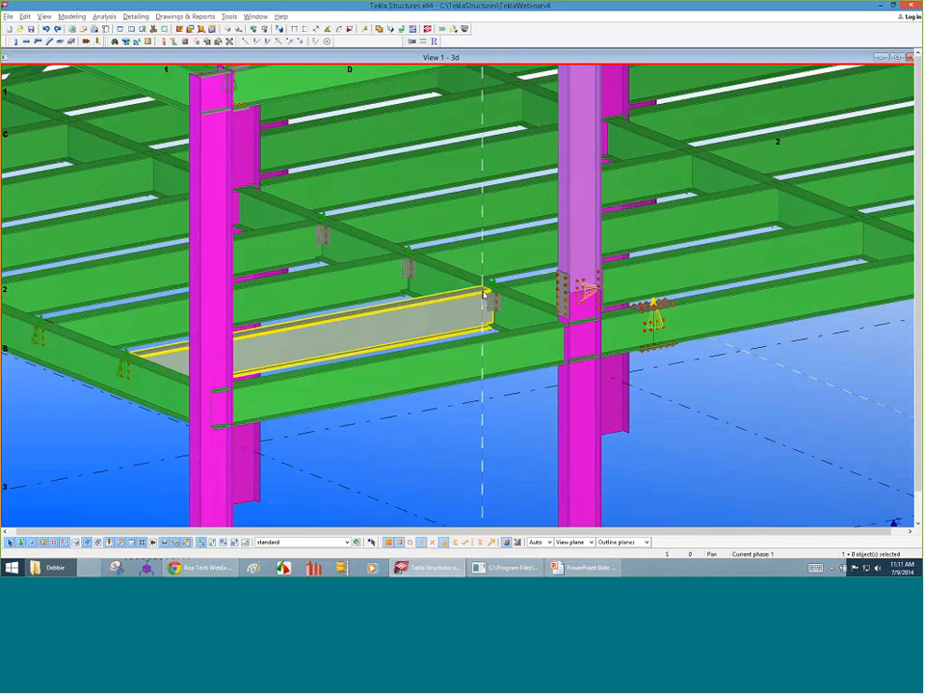
- Open the properties of the roof-level beam-to-girder end plate connection nearest the purple column and move the dialog clear of it
scroll(484, 294, "down", 5)
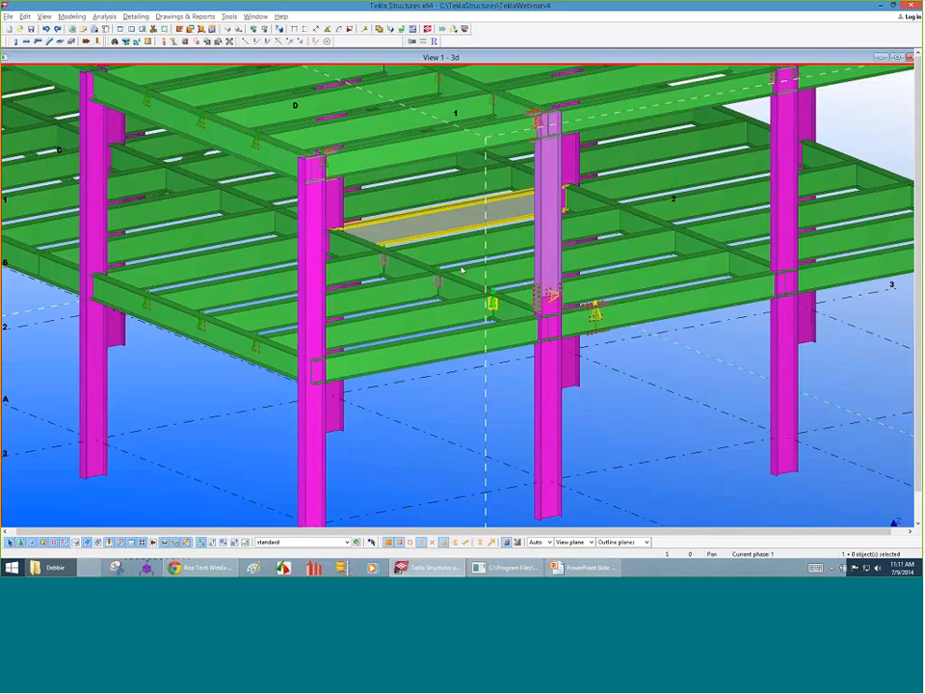
scroll(461, 272, "down", 4)
scroll(472, 155, "up", 6)
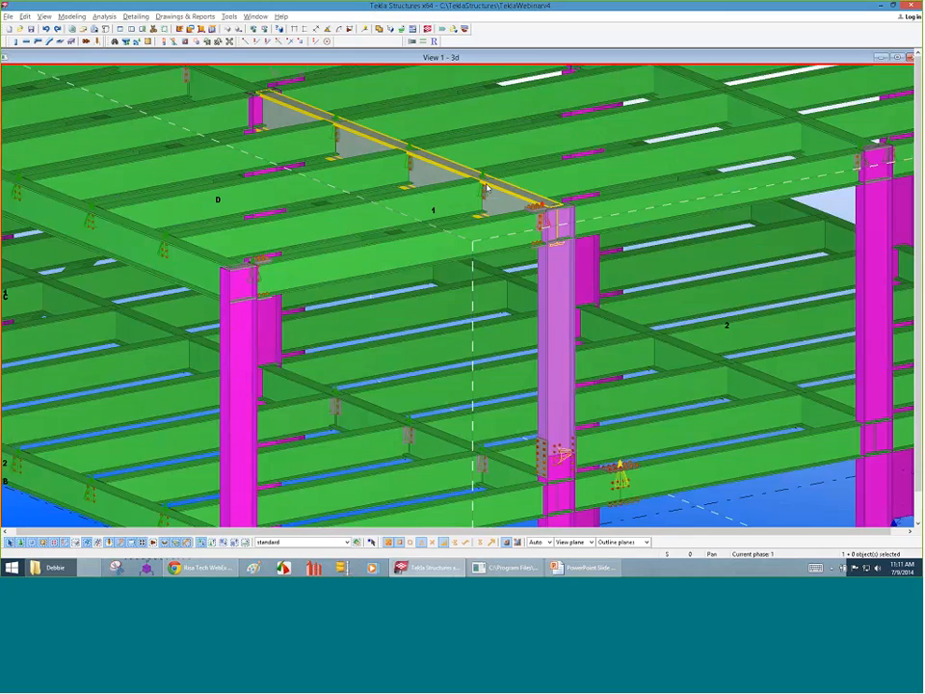
scroll(483, 199, "up", 3)
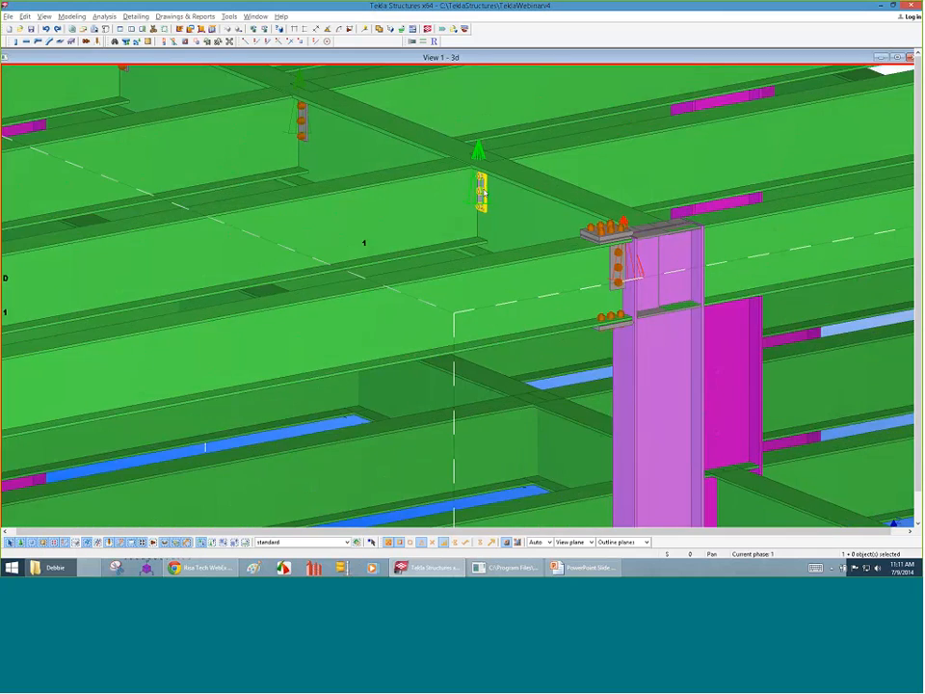
scroll(481, 197, "down", 4)
scroll(481, 196, "down", 2)
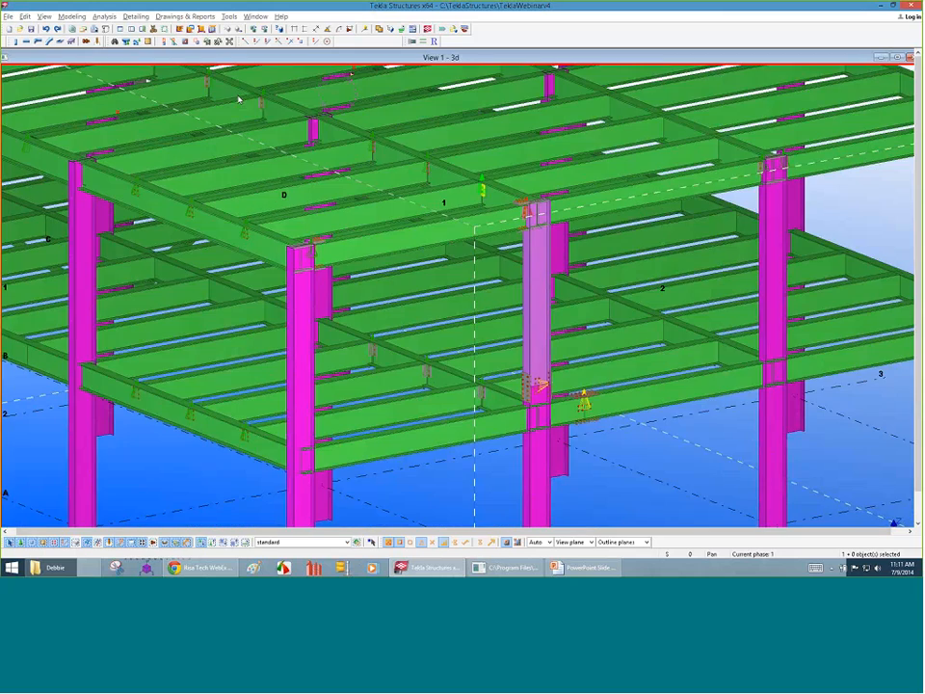
scroll(343, 117, "up", 1)
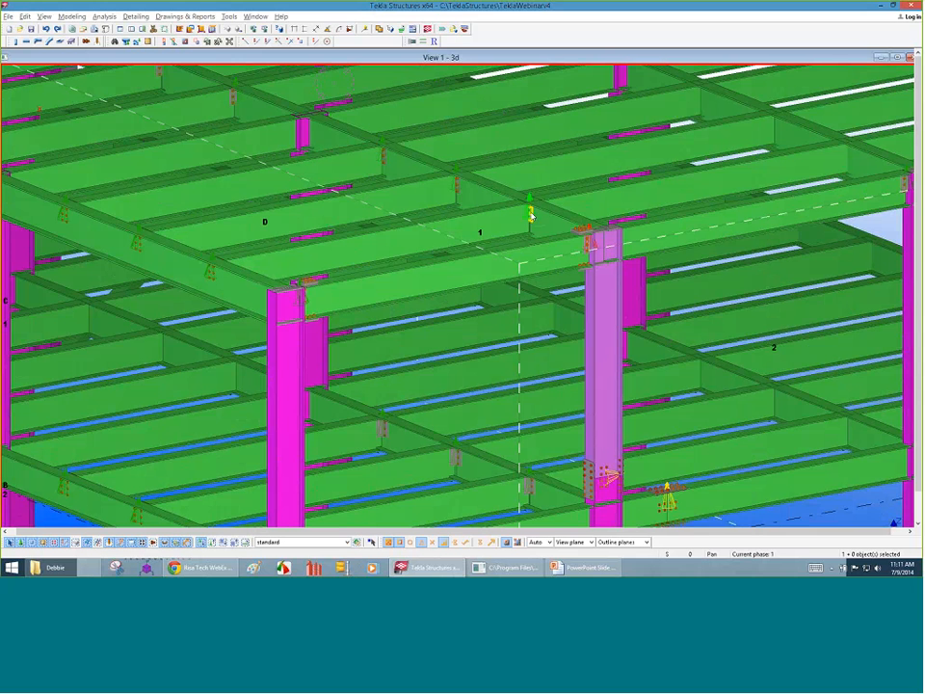
scroll(531, 215, "up", 4)
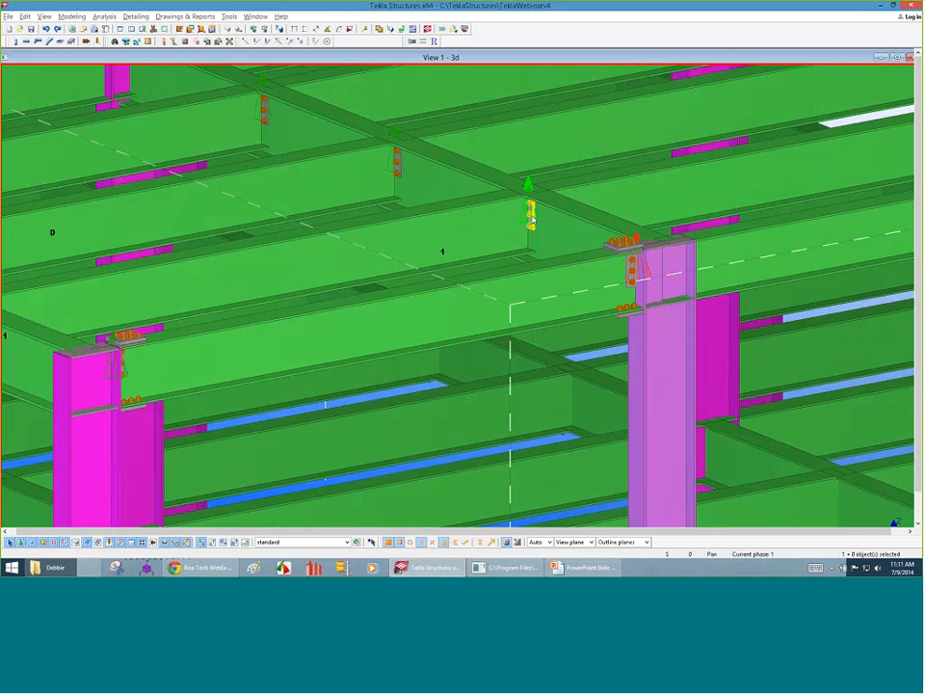
double_click(531, 214)
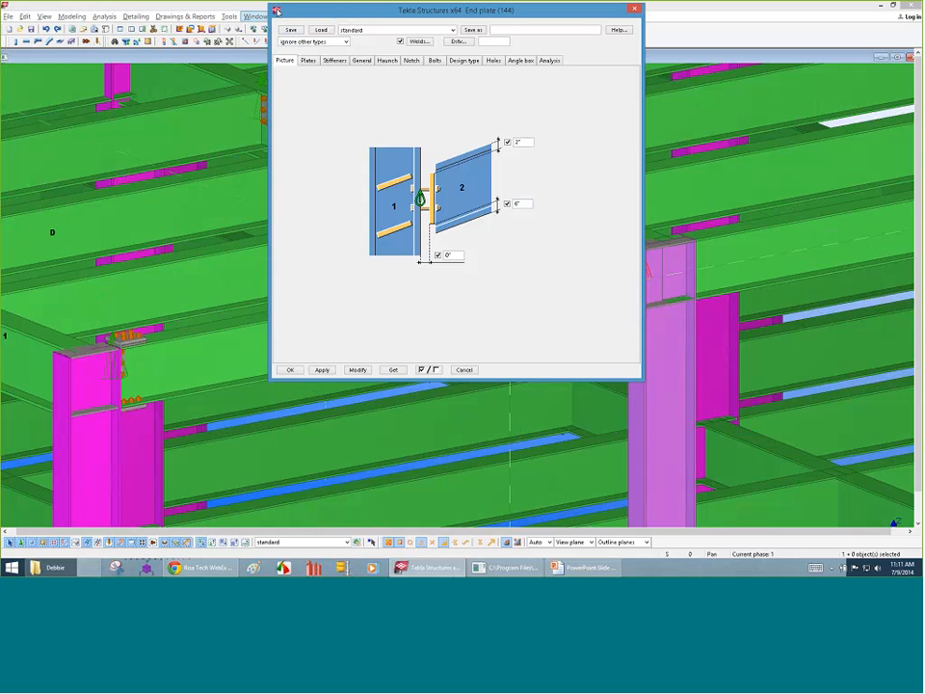
left_click_drag(302, 16, 257, 110)
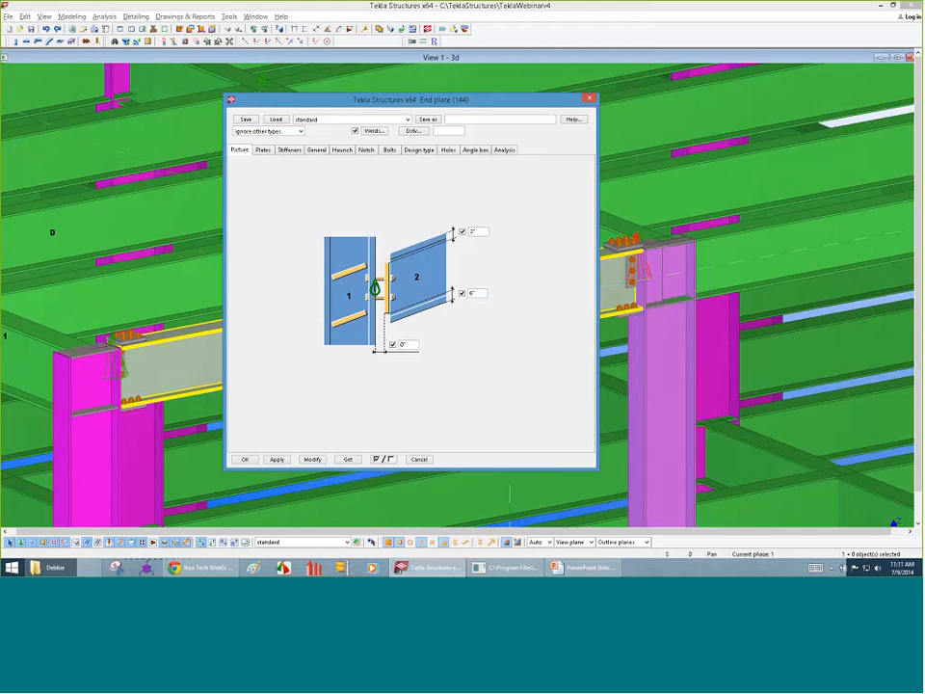
- Review the end plate connection's plate, stiffener, general, haunch, bolt and design load settings, including the secondary beam's shear, and accept the properties
left_click(261, 151)
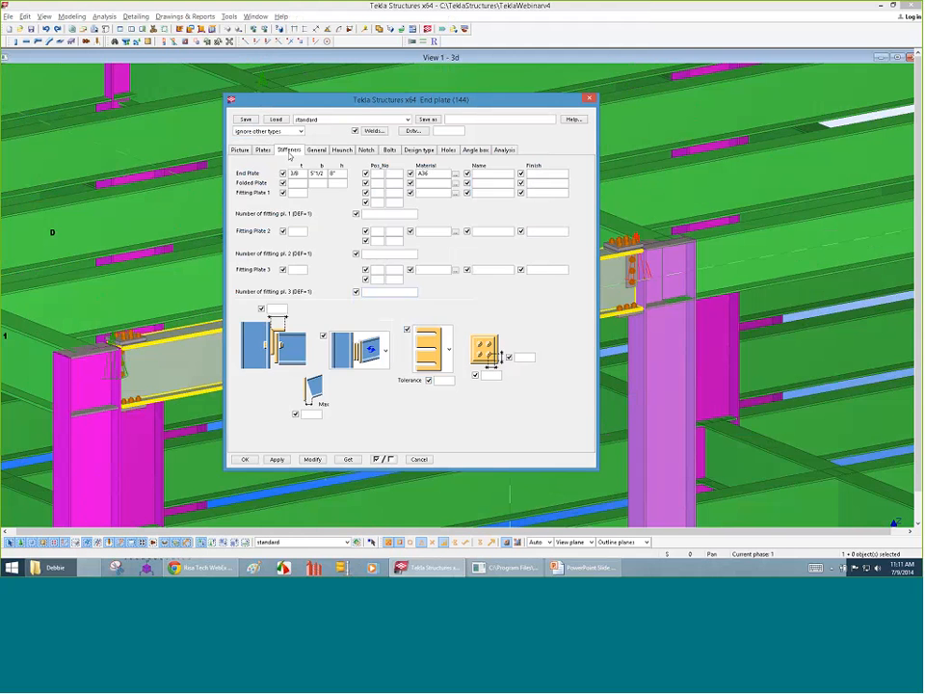
left_click(289, 151)
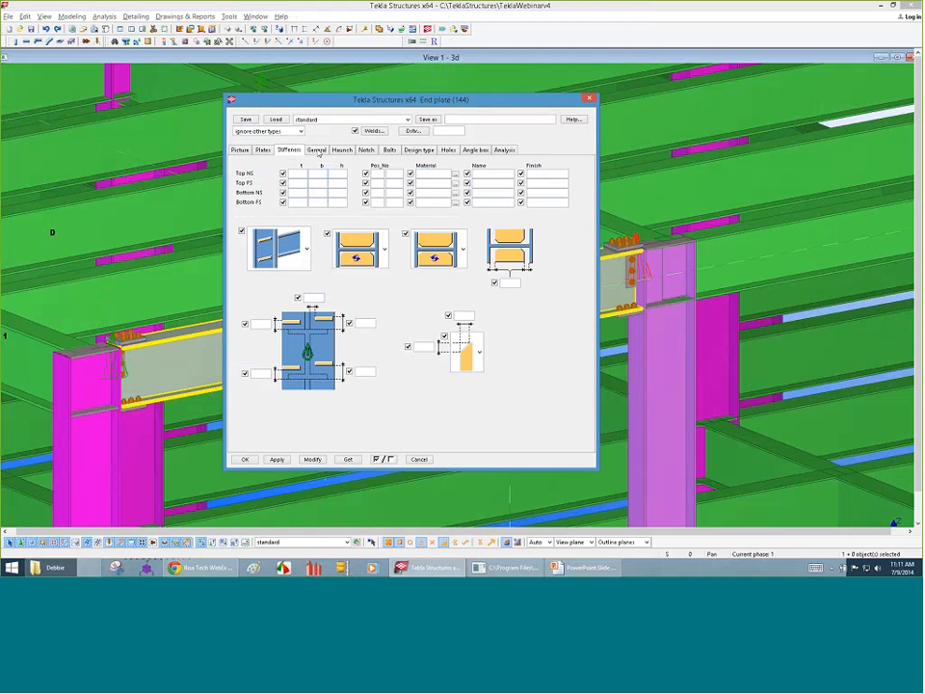
left_click(316, 150)
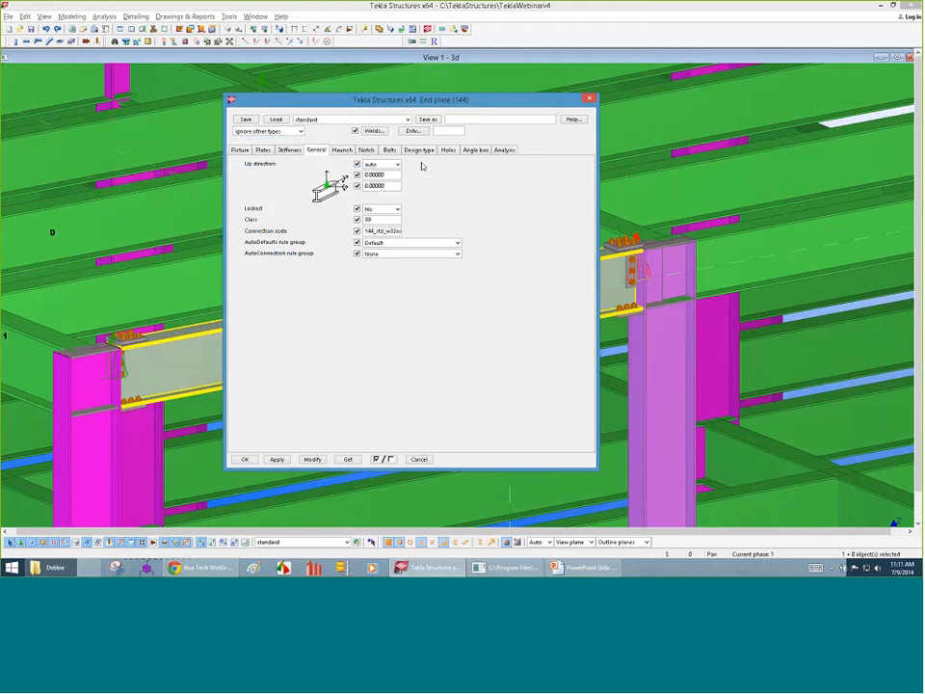
left_click(341, 151)
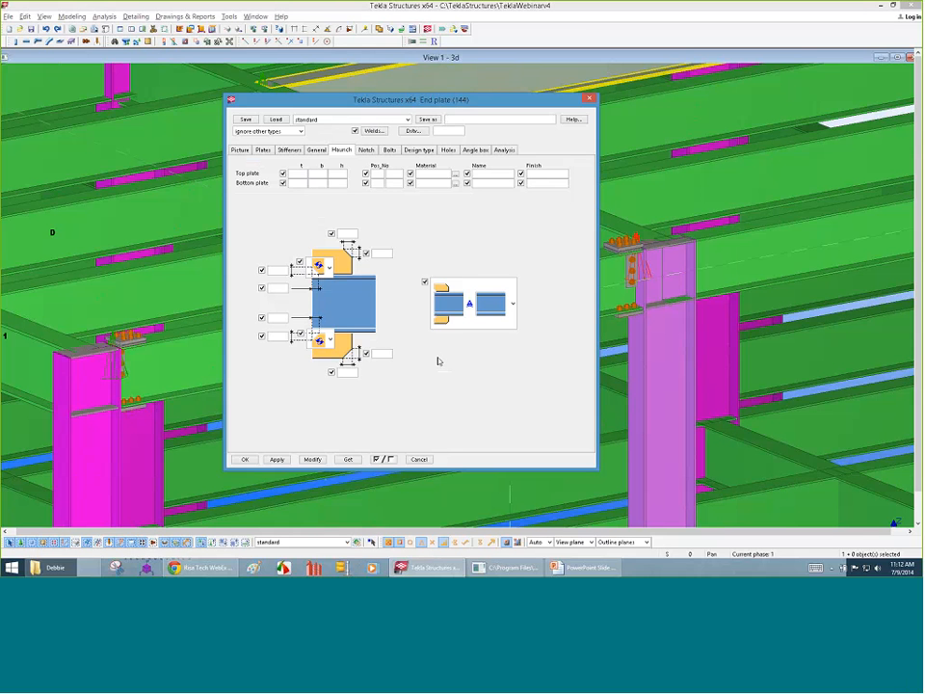
left_click(389, 150)
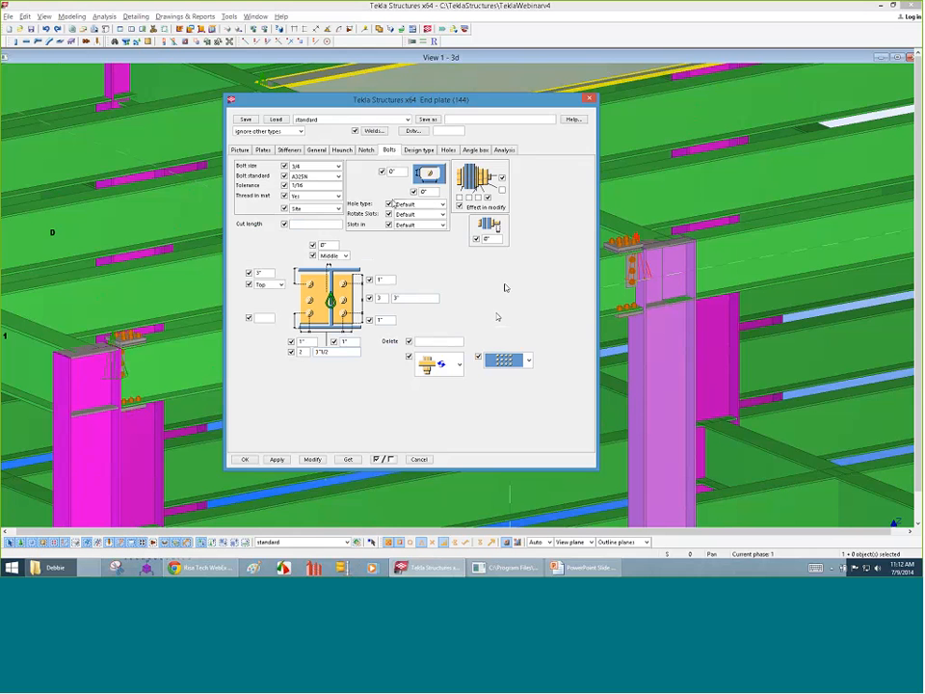
left_click(420, 151)
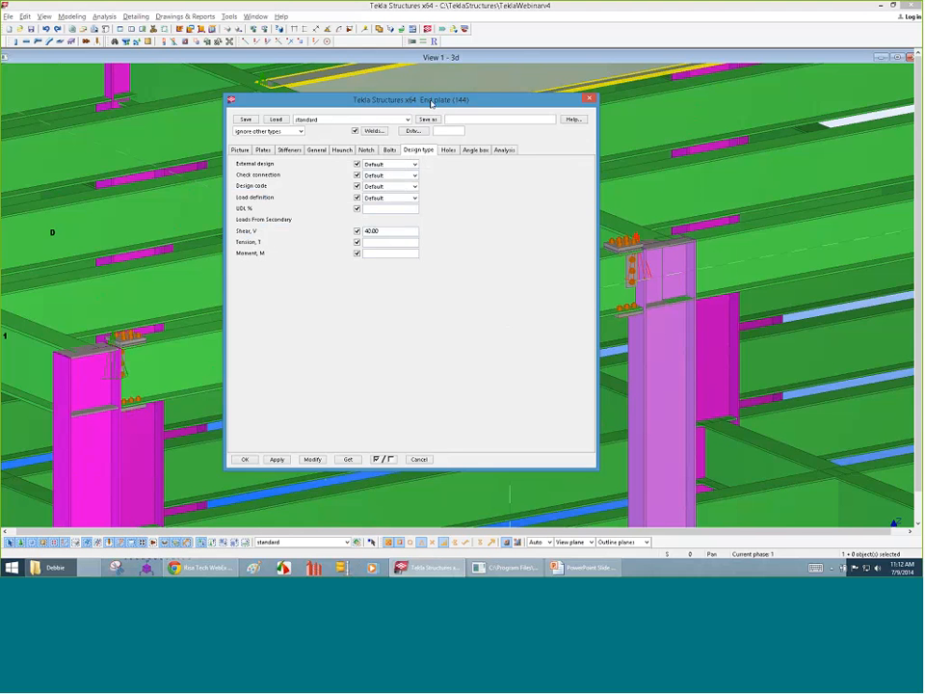
left_click_drag(396, 231, 334, 231)
left_click(387, 234)
left_click(245, 459)
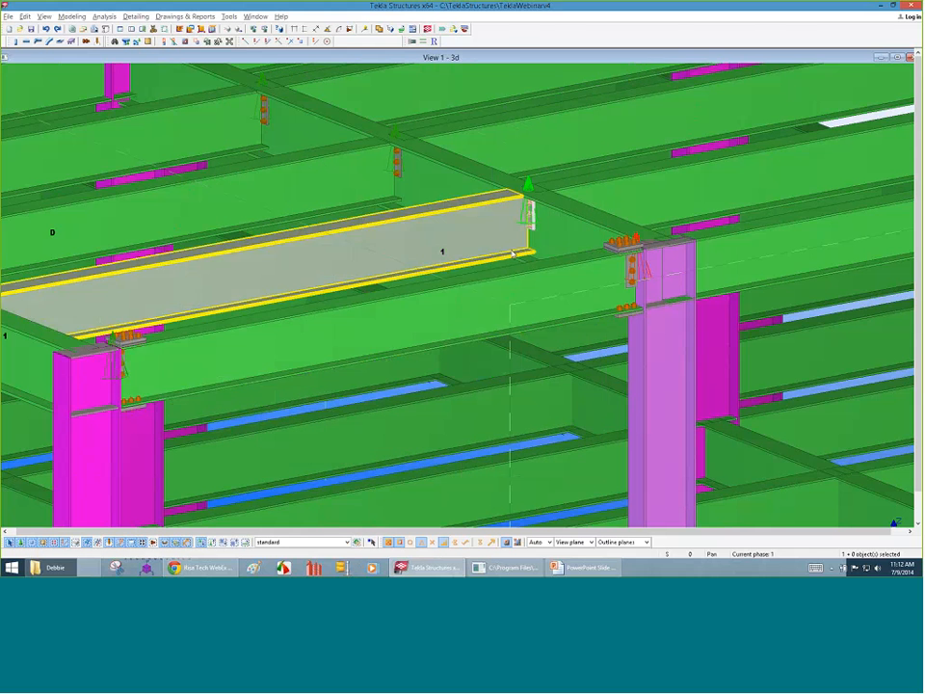
- Open the properties of the bolted beam splice on the lower-floor edge beam beside the purple column
scroll(482, 222, "down", 3)
middle_click_drag(443, 446, 693, 364, "ctrl")
scroll(693, 364, "down", 3)
scroll(564, 385, "up", 5)
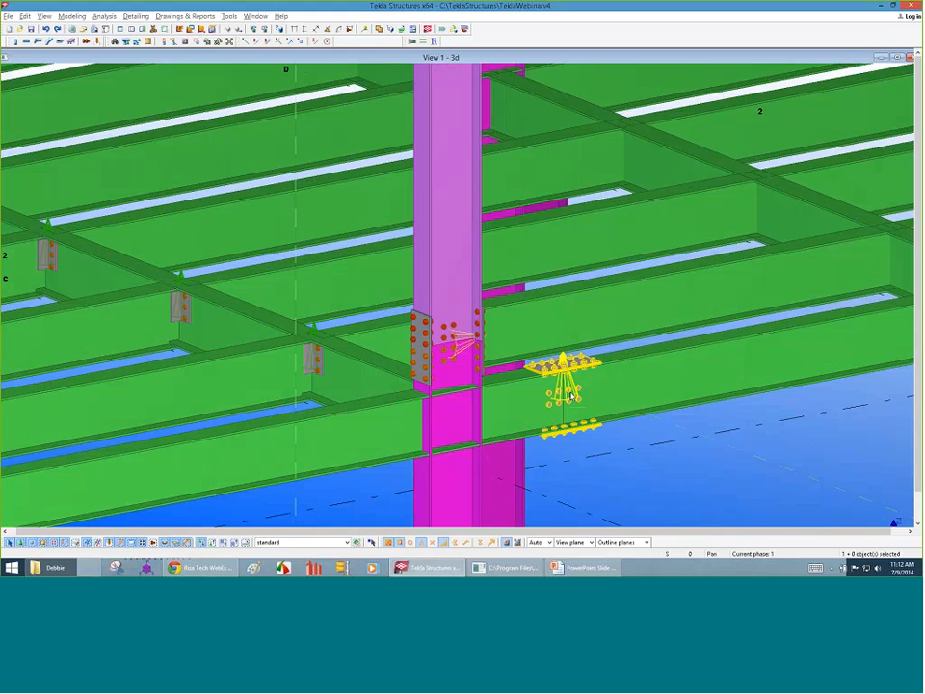
double_click(568, 395)
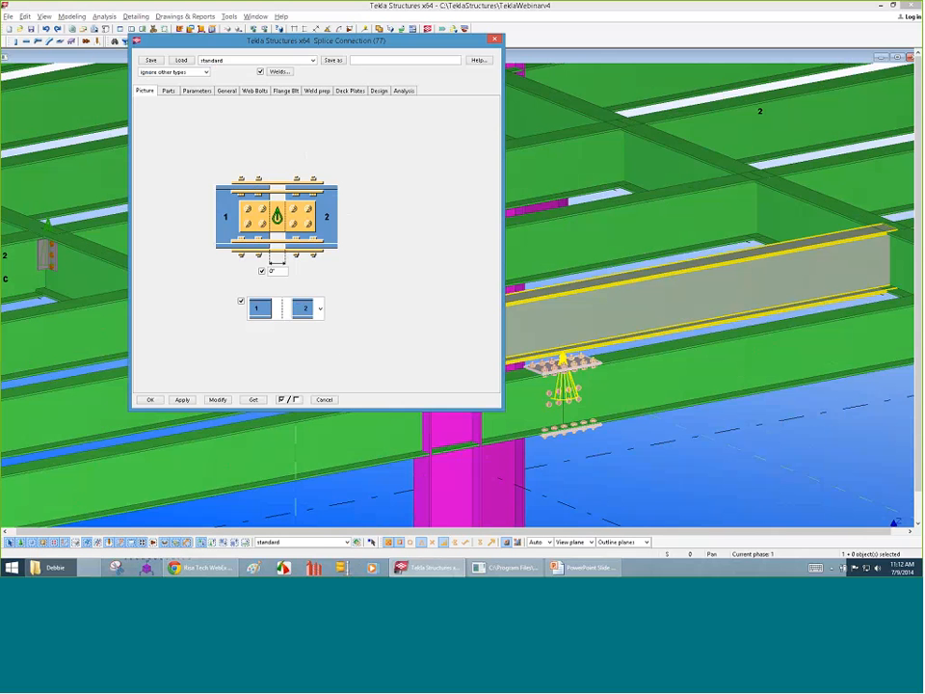
- Review the beam splice's parts, parameters, general, web bolt and design load settings, and accept the properties
left_click(169, 91)
left_click(195, 91)
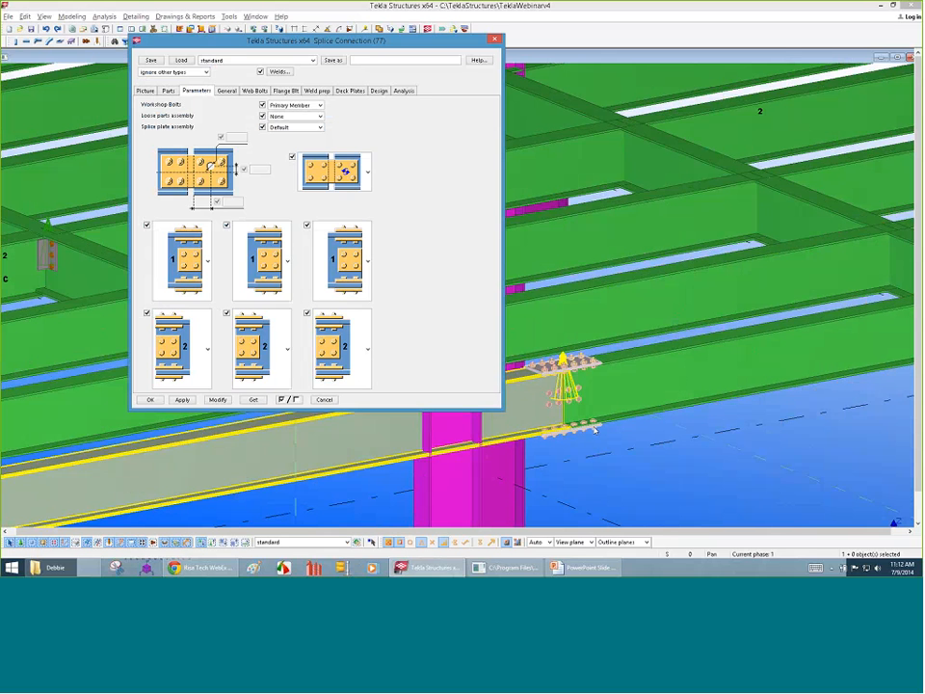
left_click(227, 91)
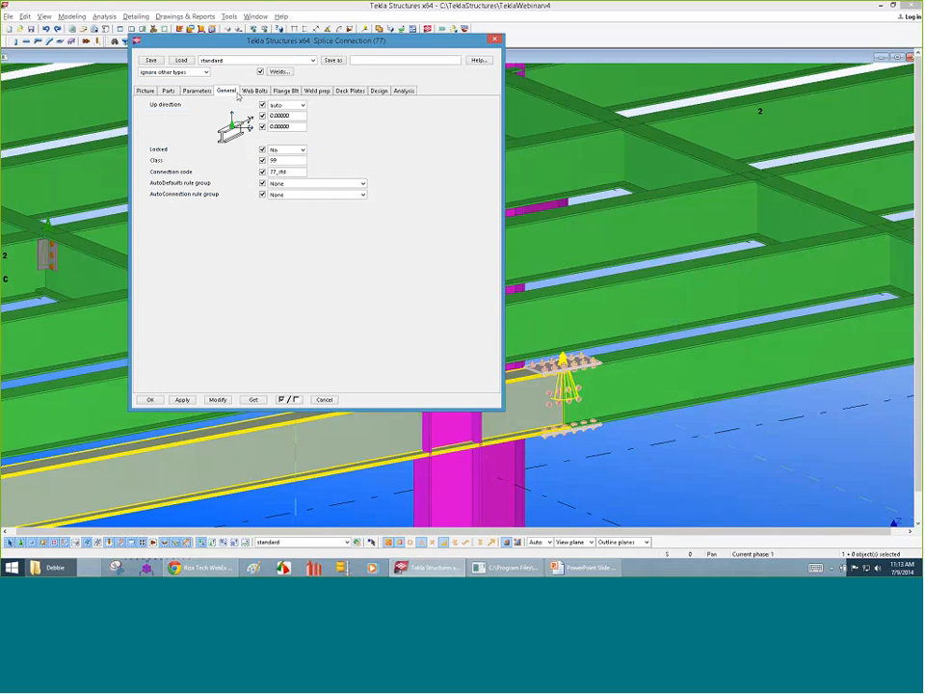
left_click(253, 91)
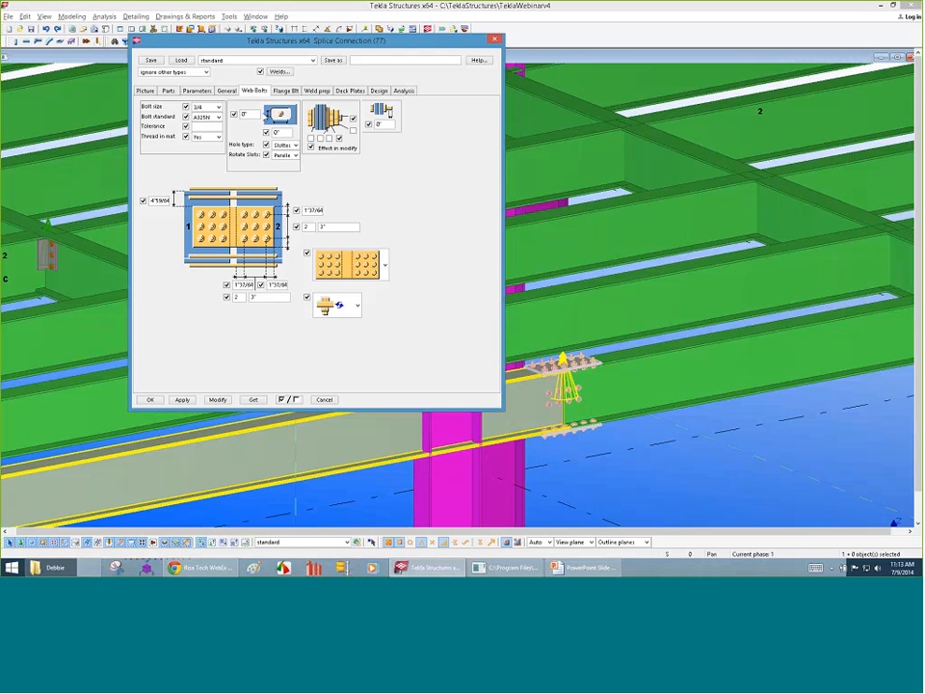
left_click(378, 92)
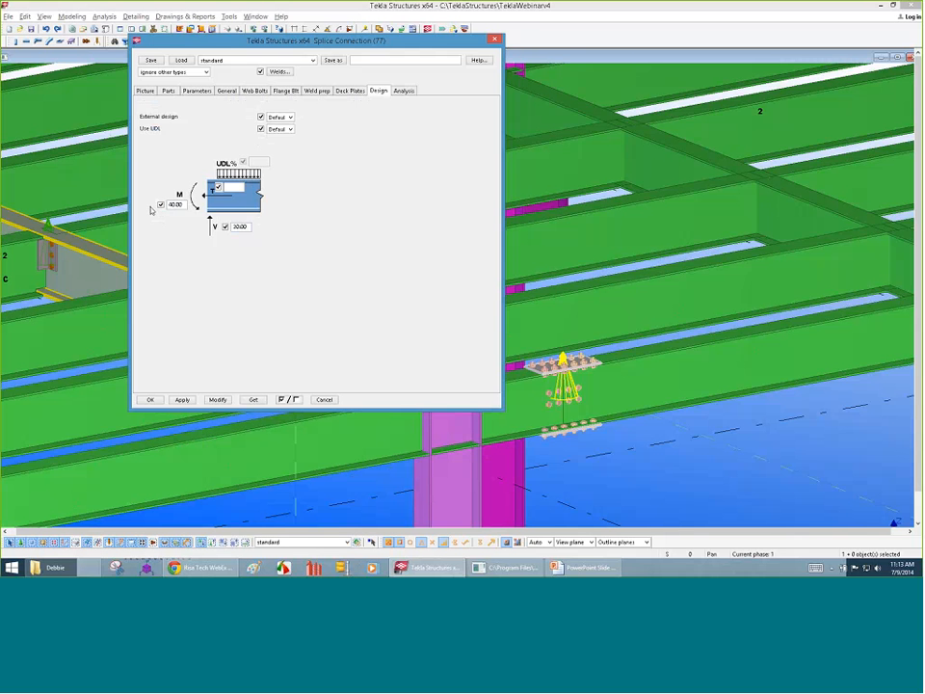
left_click(149, 399)
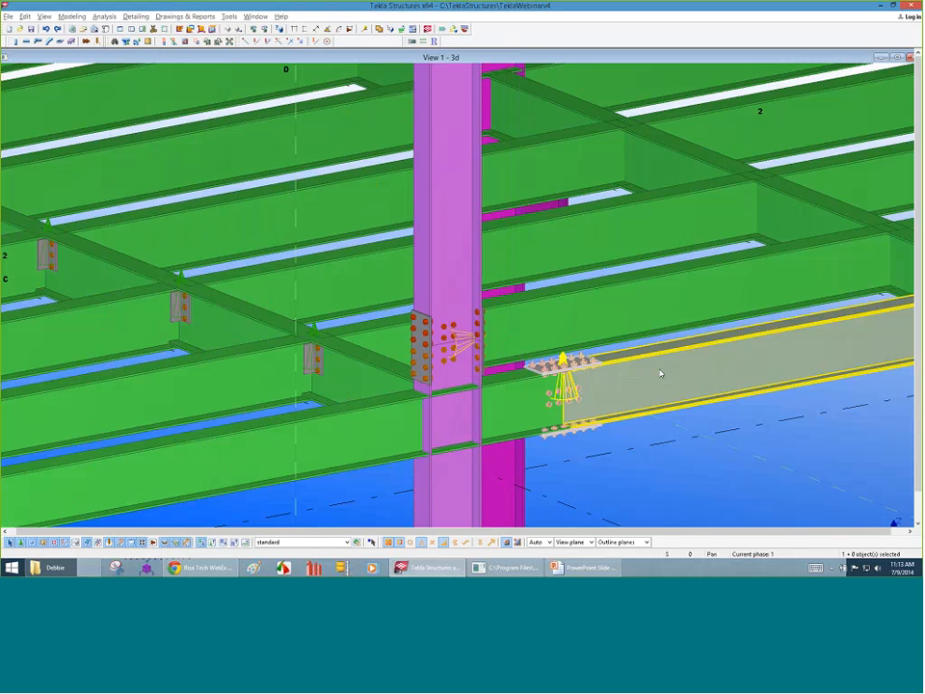
- Examine the bolted column splice just above the lower-floor edge beam
scroll(661, 374, "down", 1)
middle_click_drag(661, 374, 713, 379)
scroll(578, 354, "up", 2)
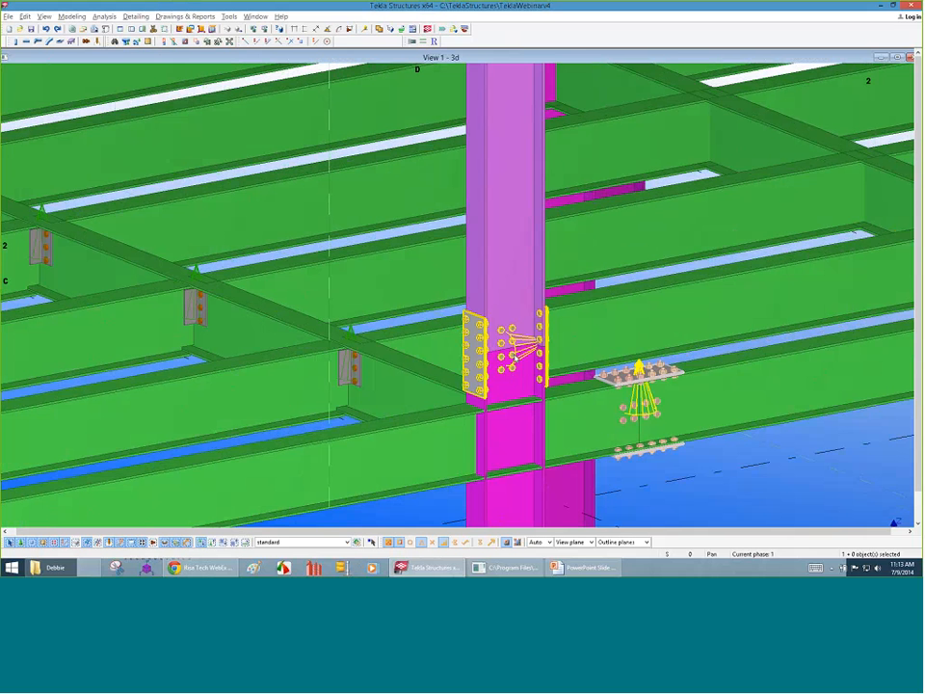
scroll(522, 343, "down", 1)
scroll(521, 343, "down", 3)
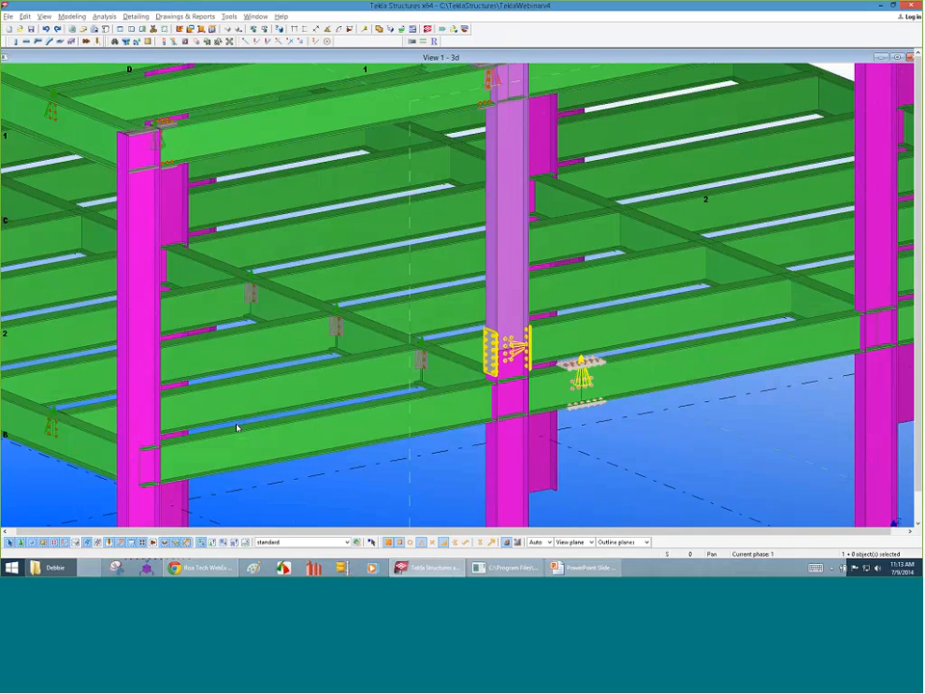
- Check the RISA connection type of the middle clip angle on the lower-floor girder beside the purple column, and accept it
scroll(598, 228, "up", 5)
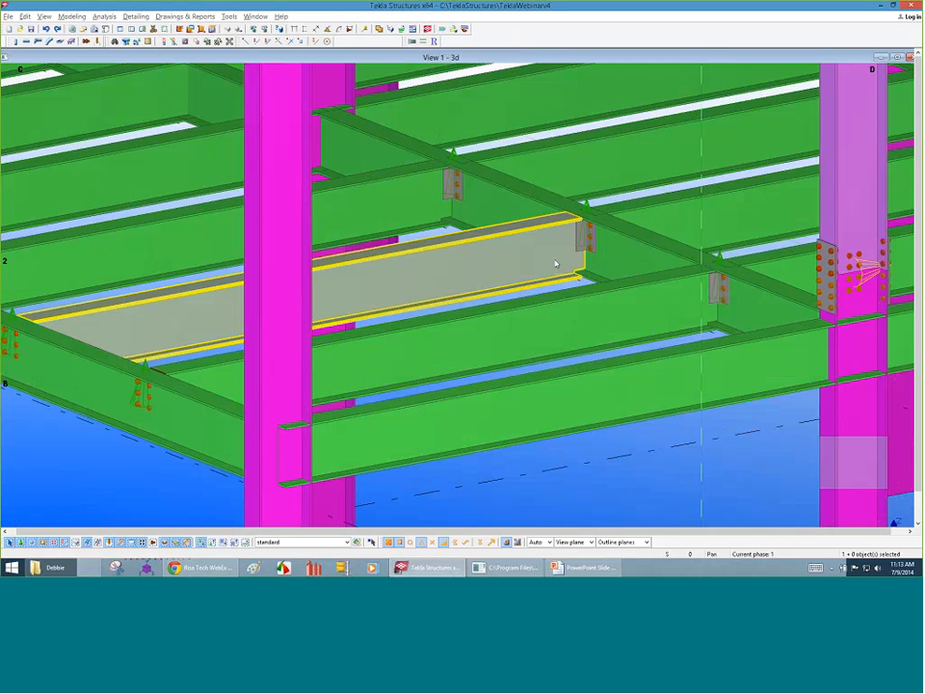
scroll(376, 272, "down", 1)
scroll(611, 206, "up", 2)
scroll(472, 305, "up", 2)
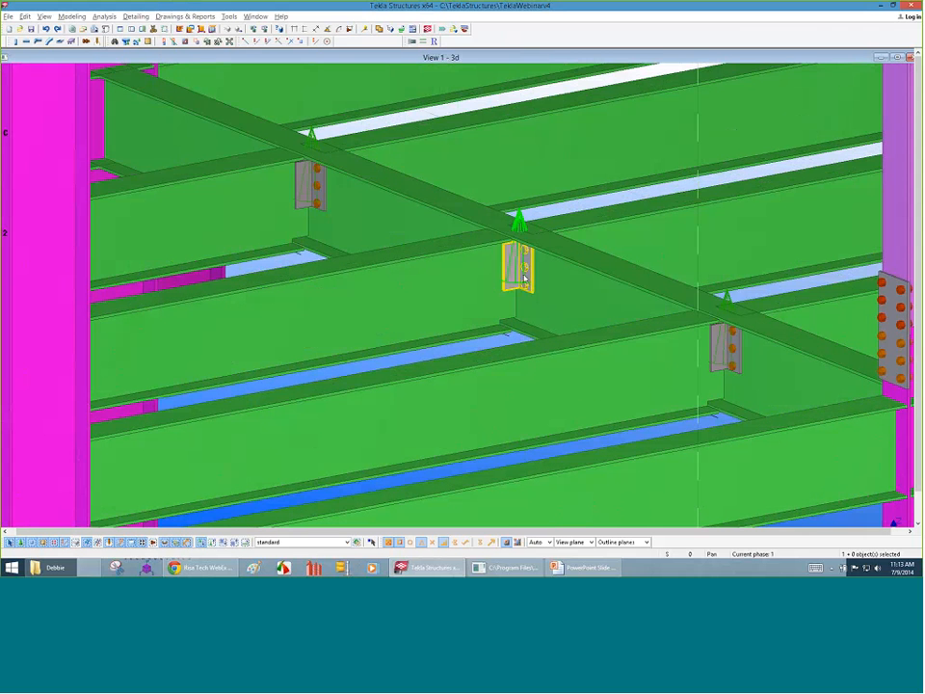
scroll(475, 177, "down", 2)
scroll(434, 173, "down", 2)
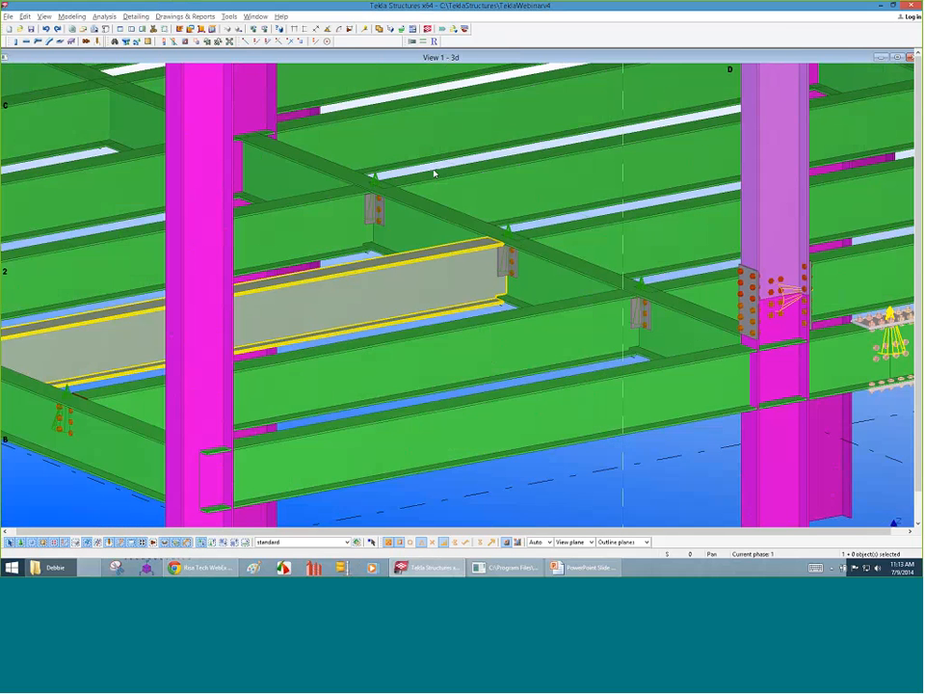
left_click(425, 68)
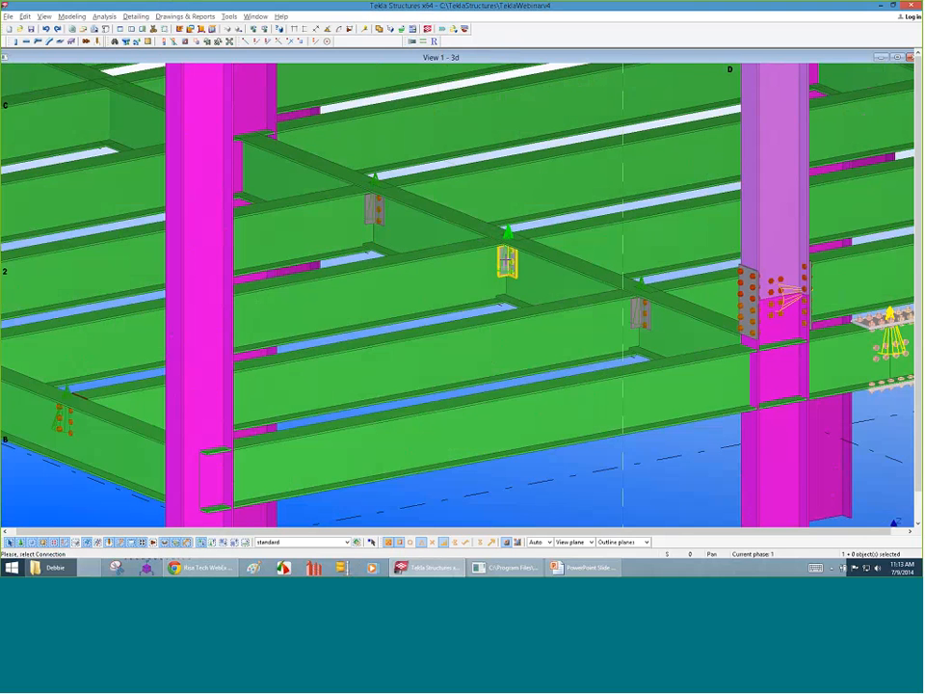
left_click(508, 260)
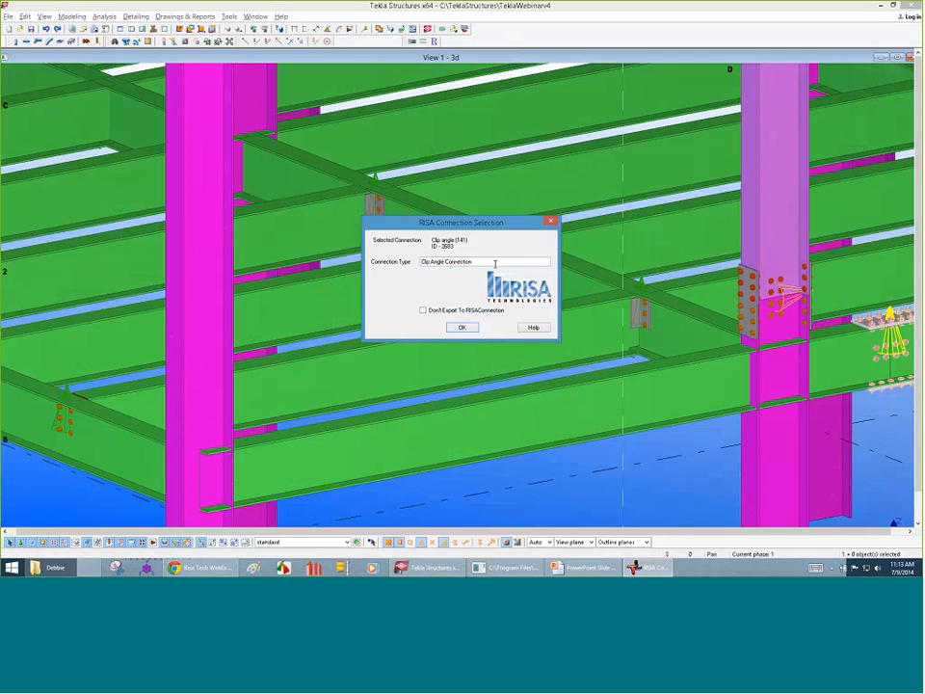
mouse_move(418, 138)
left_mouse_down()
mouse_move(419, 129)
mouse_move(436, 138)
left_mouse_up()
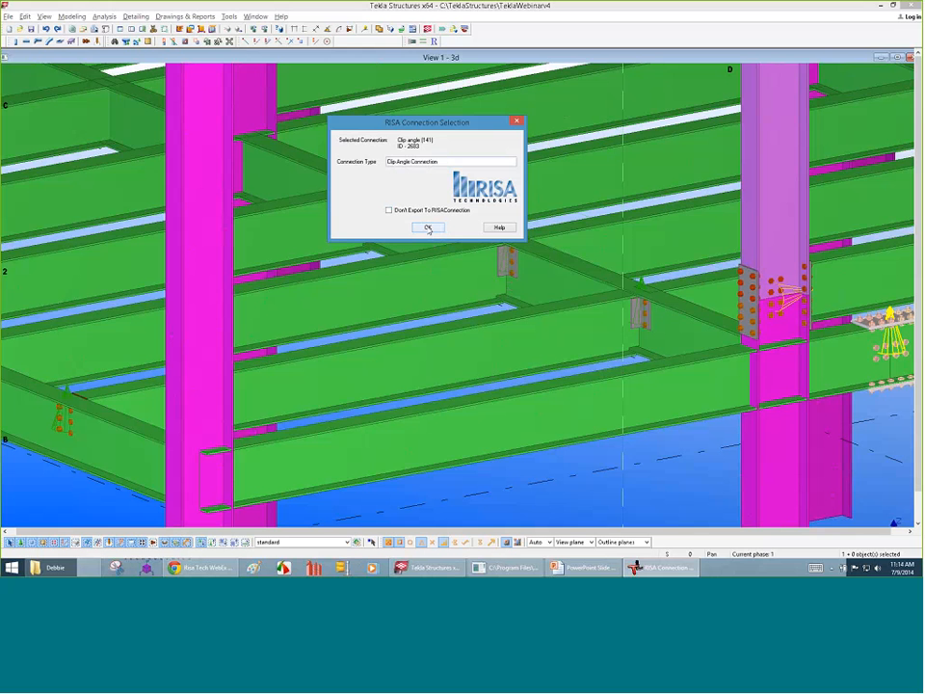
left_click(428, 229)
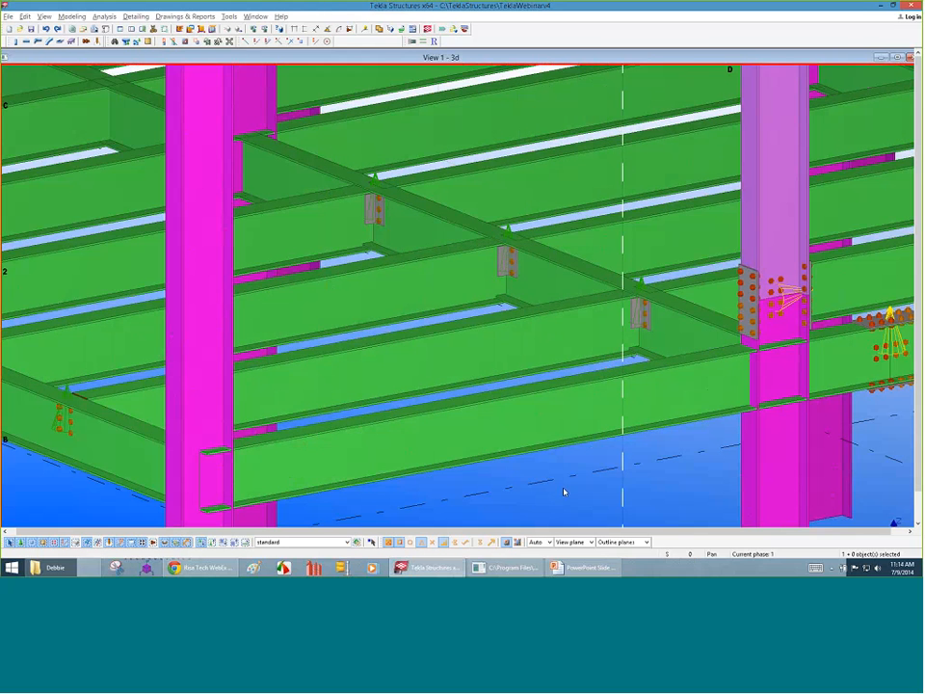
- Check the RISA connection type and the properties of an end plate on the roof girder behind the purple column, accepting both
scroll(513, 399, "down", 3)
scroll(492, 299, "down", 2)
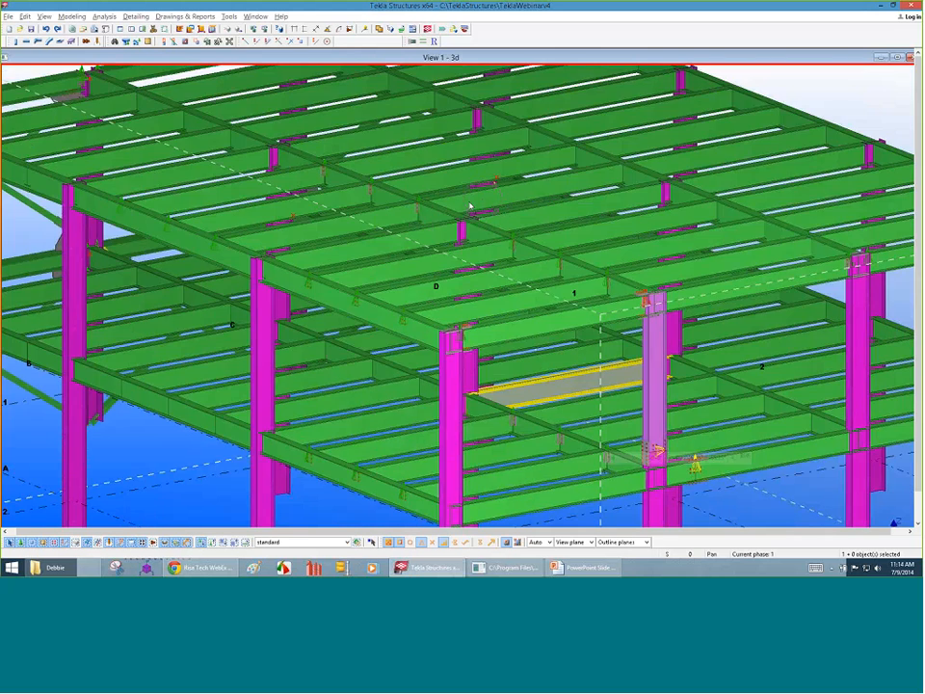
scroll(469, 205, "up", 3)
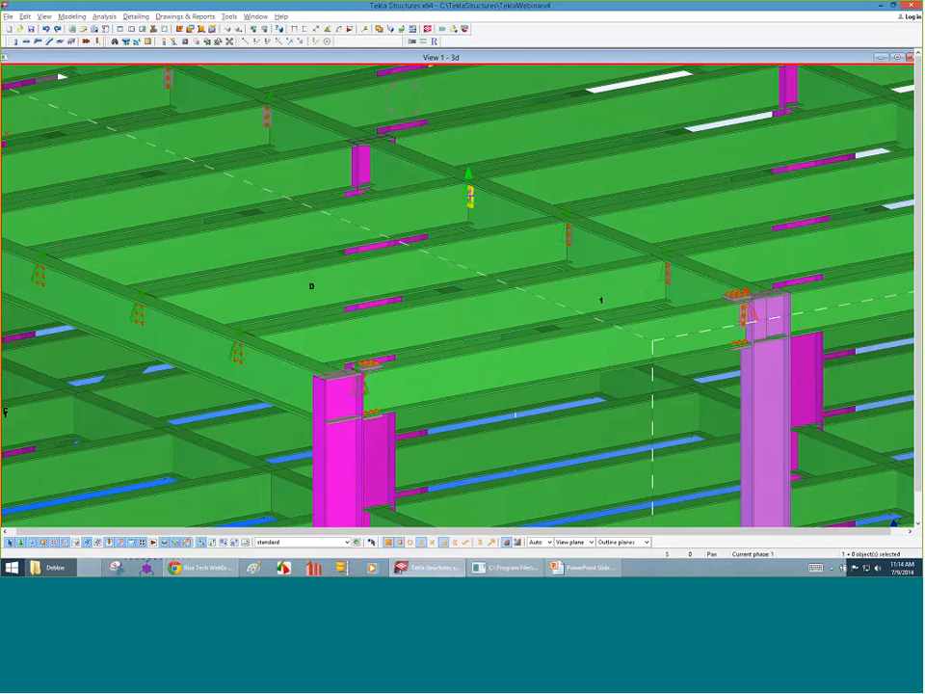
double_click(469, 197)
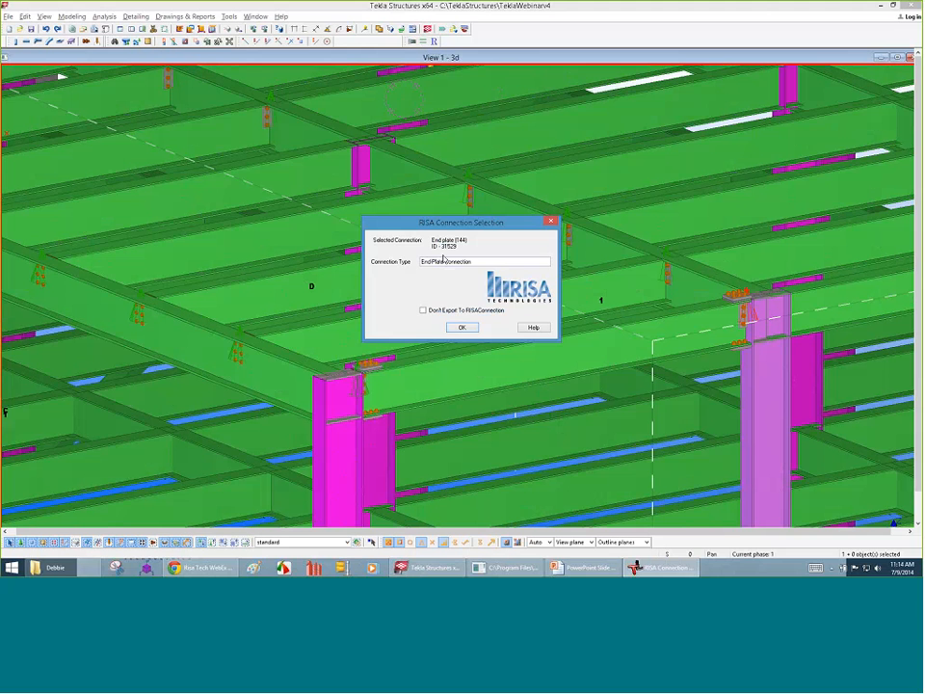
left_click_drag(459, 232, 426, 267)
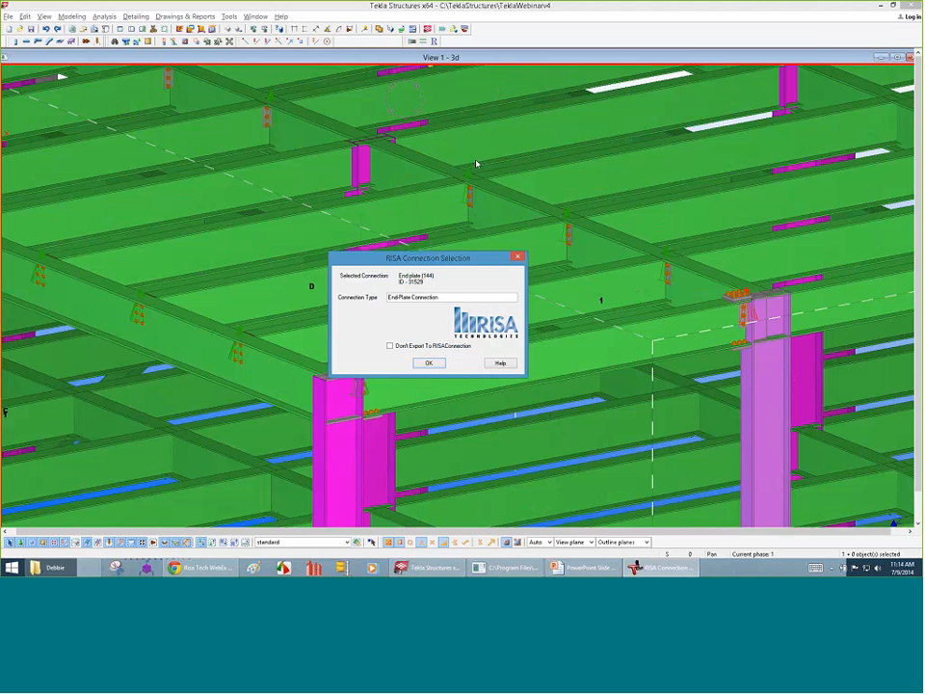
left_click(429, 362)
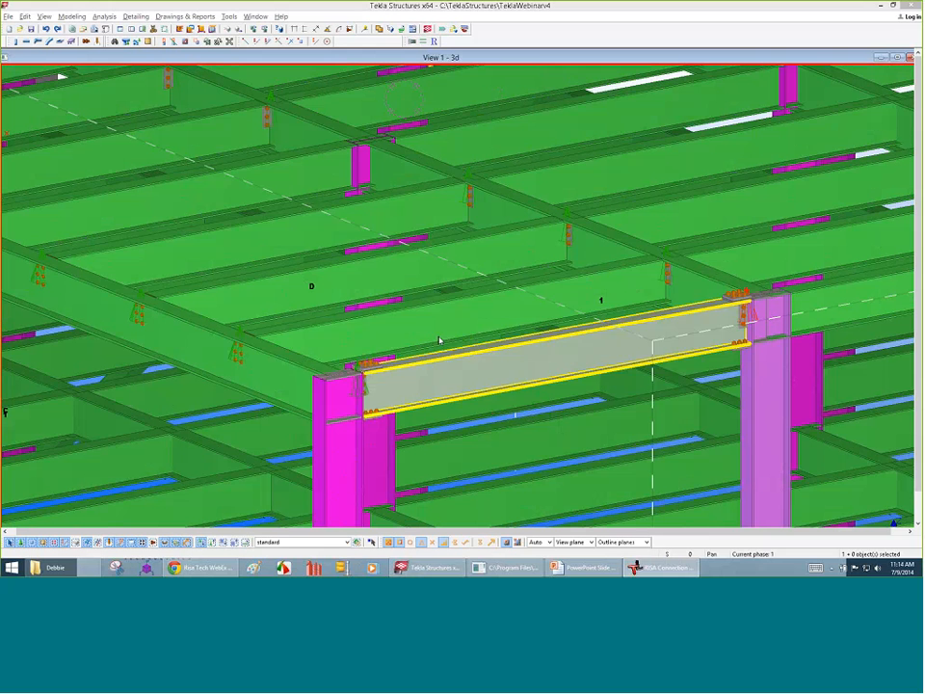
double_click(471, 204)
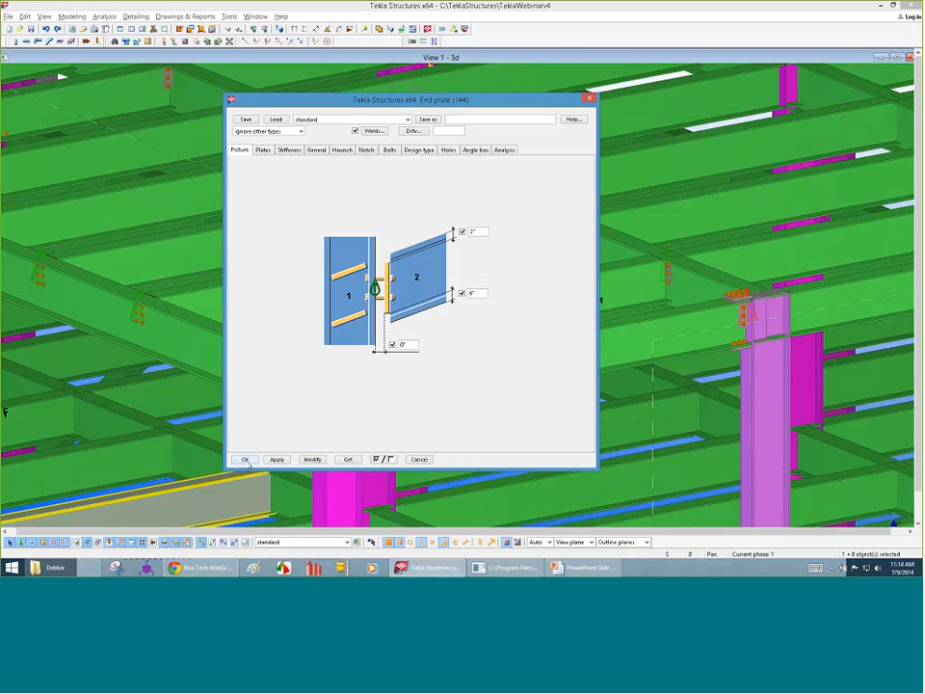
left_click(244, 459)
- Review the design loads of the bolted moment connection at the top of the purple column, and close its properties without changes
scroll(490, 252, "down", 2)
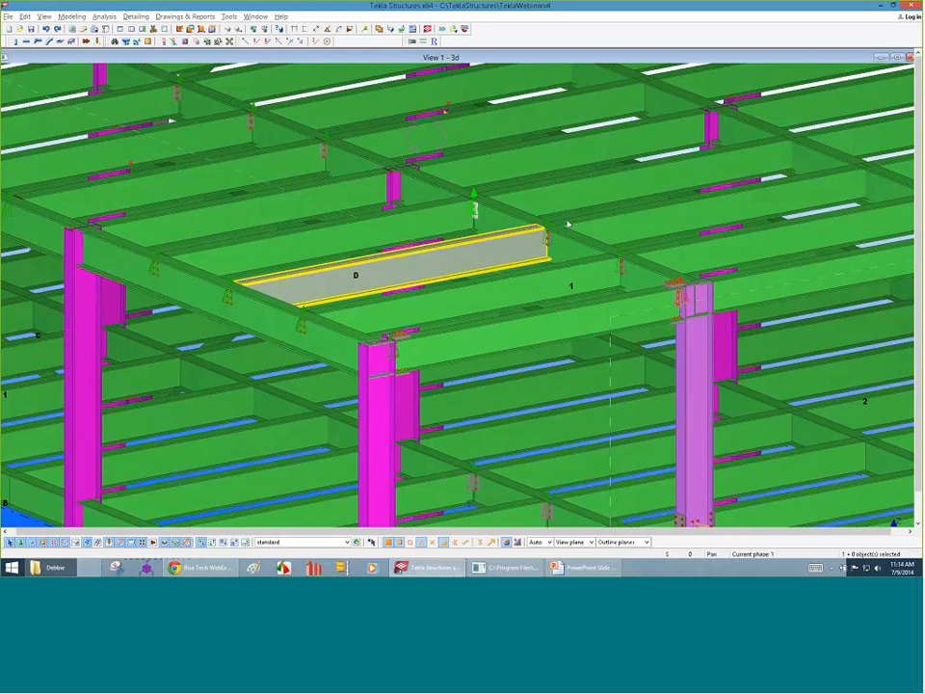
scroll(568, 225, "down", 2)
scroll(559, 332, "down", 3)
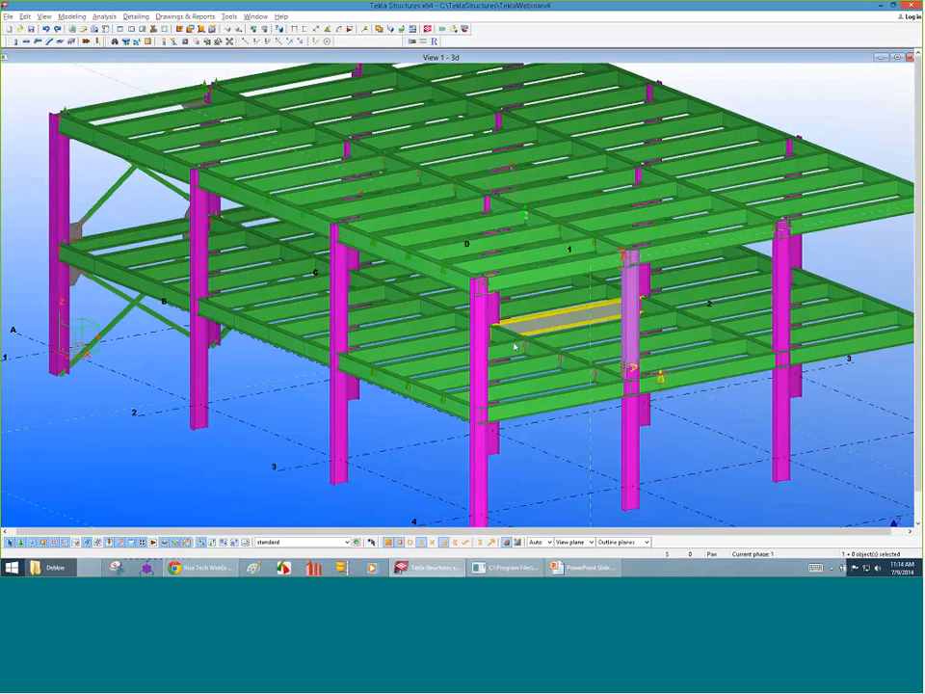
scroll(516, 347, "down", 2)
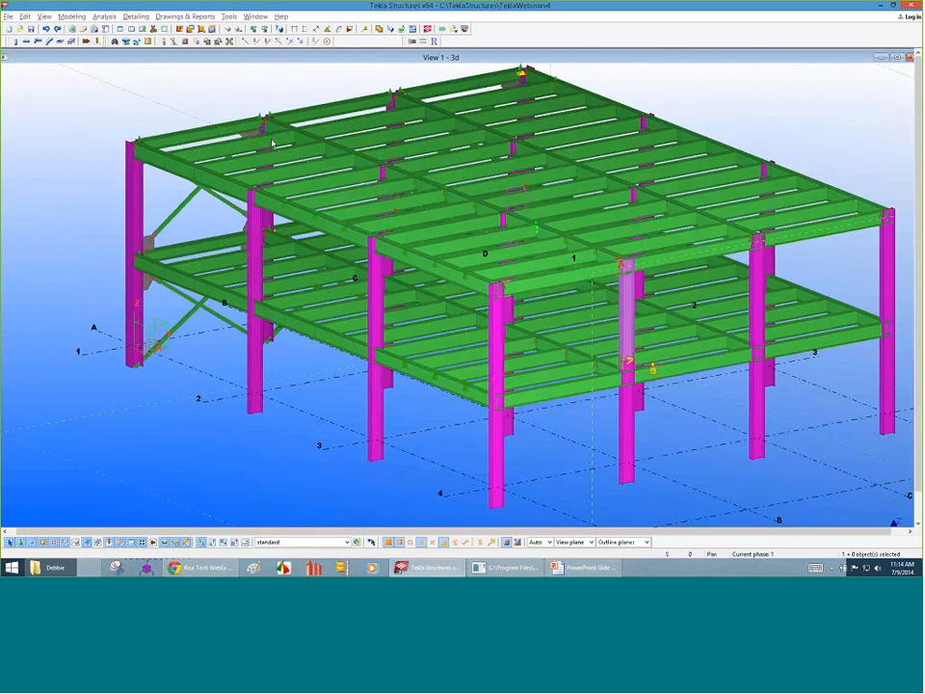
scroll(561, 234, "up", 5)
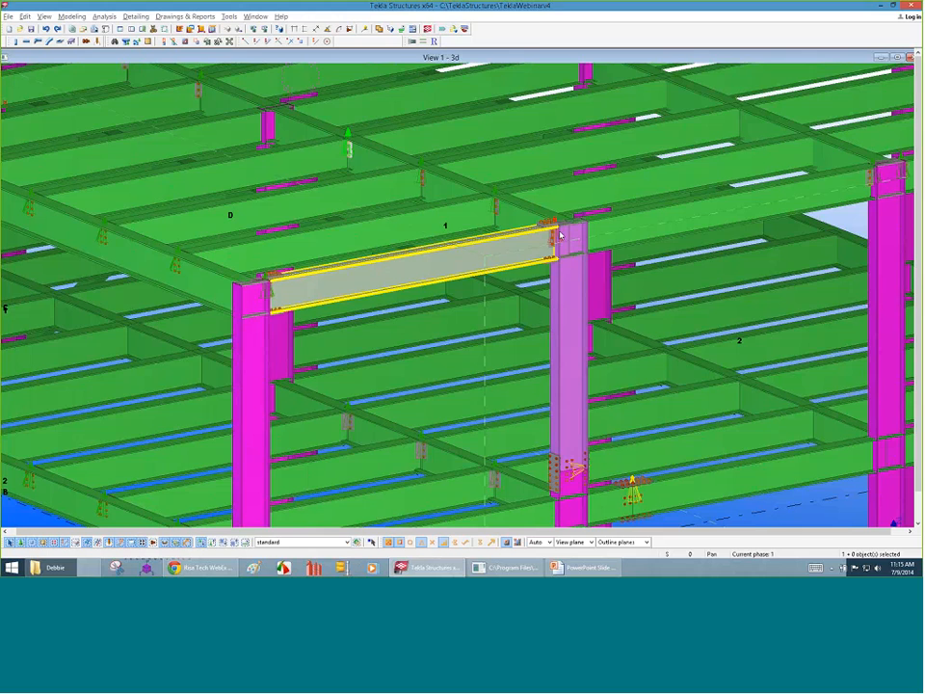
scroll(561, 234, "up", 3)
double_click(568, 226)
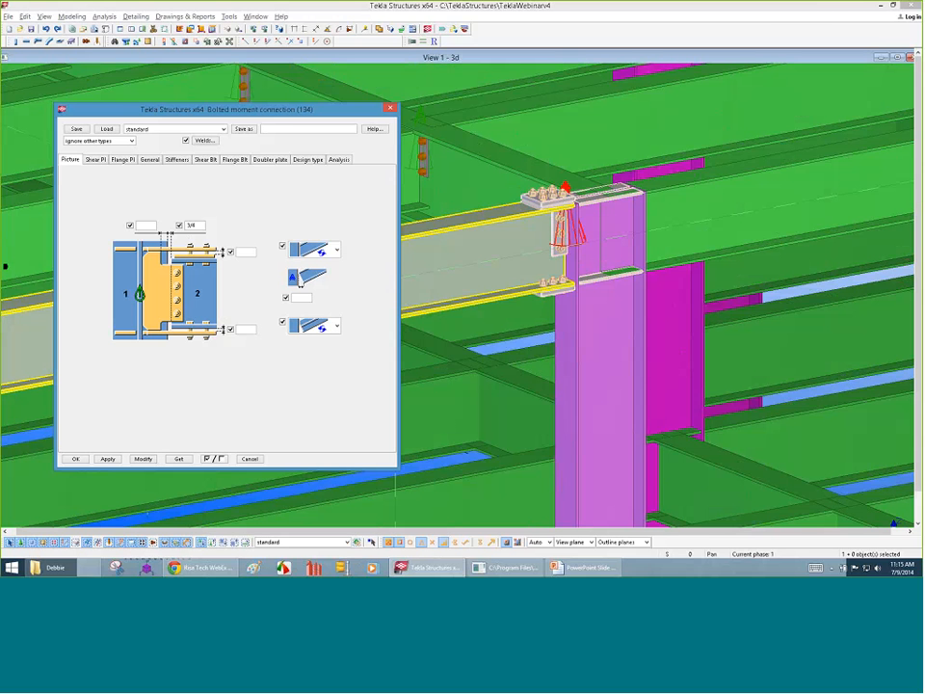
left_click(307, 159)
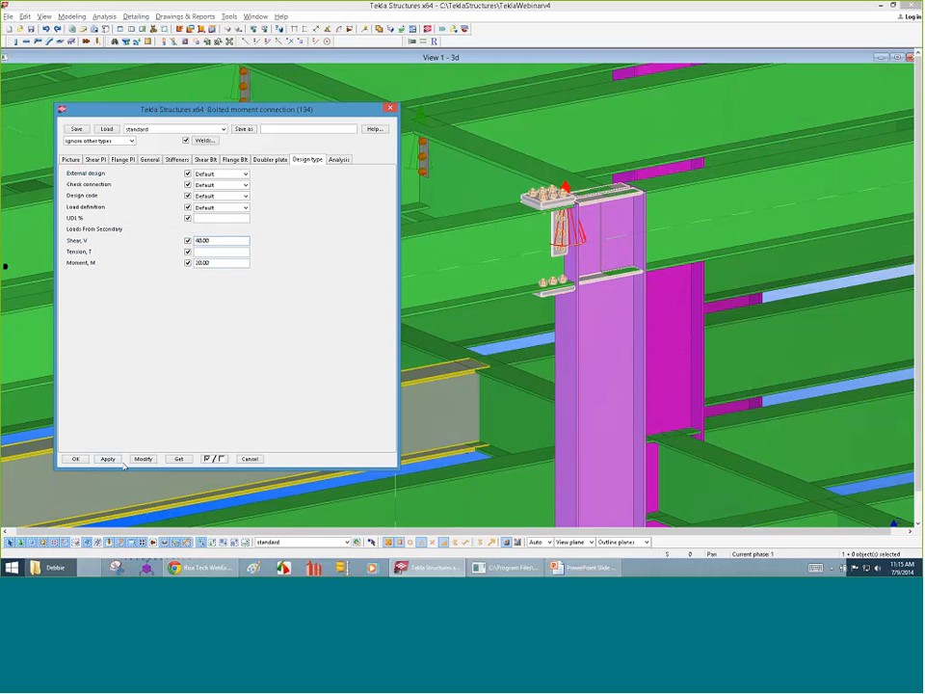
left_click(250, 458)
- Search the component catalog for connection 144
scroll(558, 264, "down", 8)
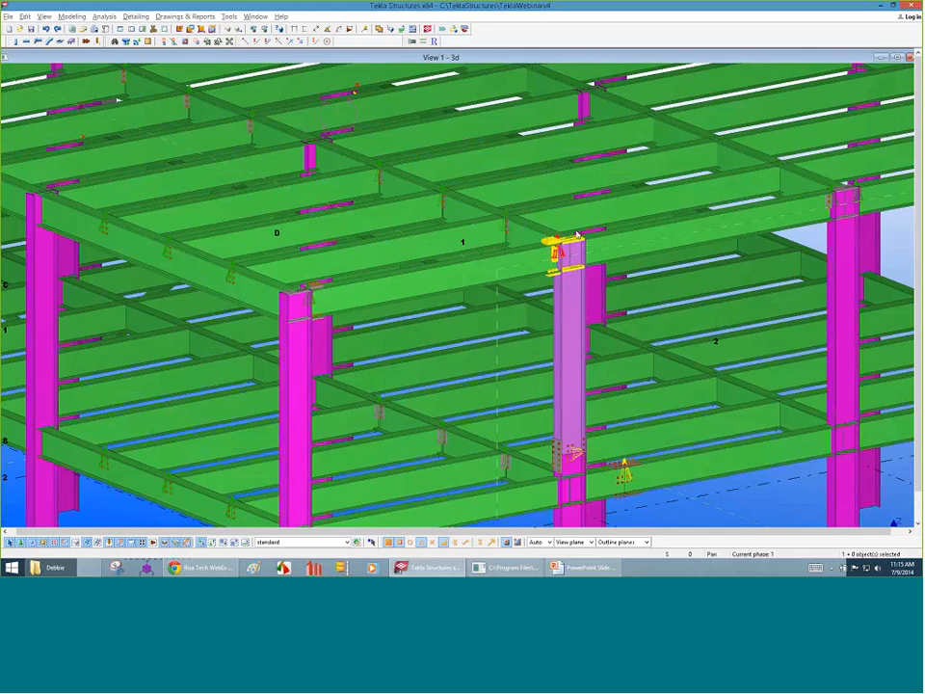
scroll(617, 212, "up", 5)
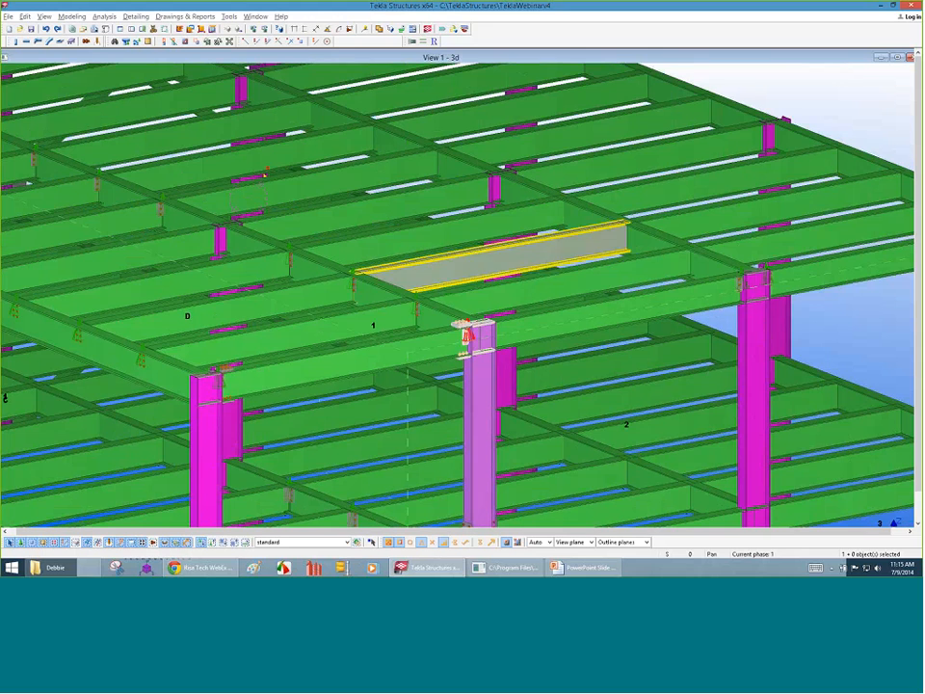
left_click(114, 42)
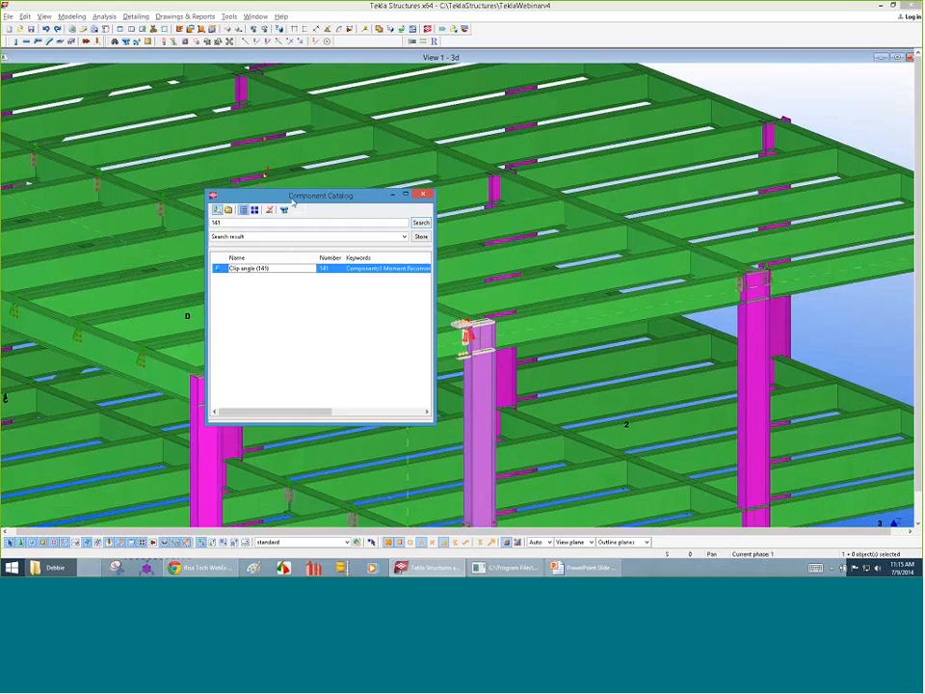
left_click_drag(293, 200, 300, 148)
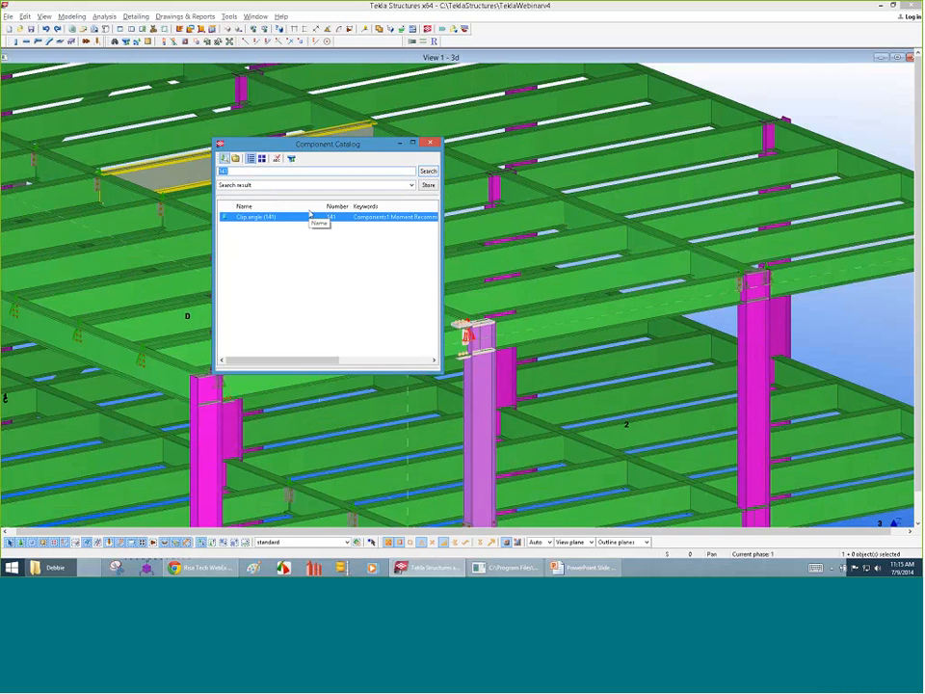
type("144")
left_click(430, 172)
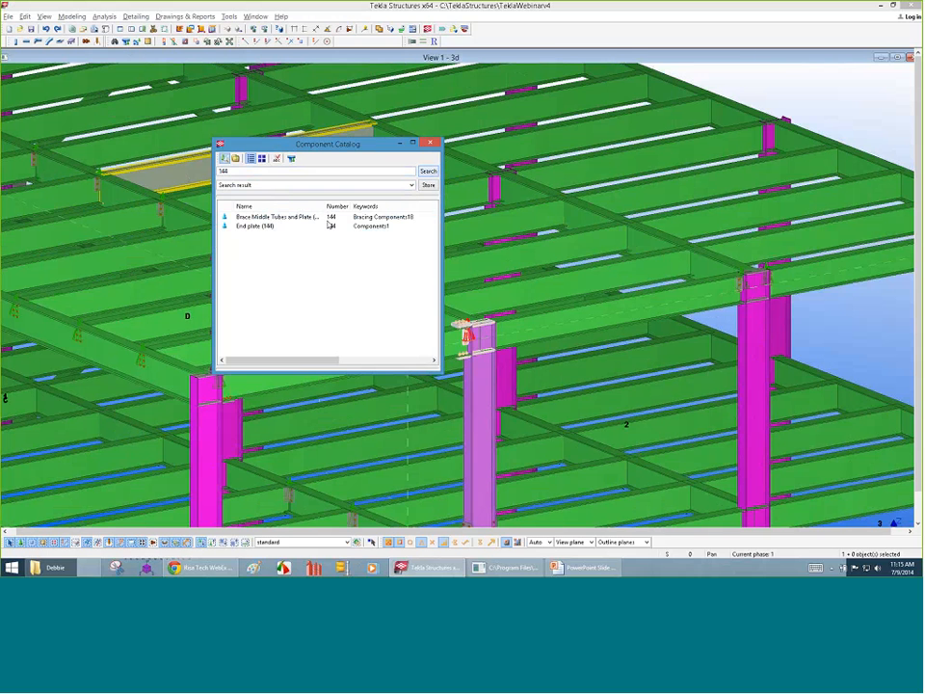
- Add an End plate (144) connection between the next bay's roof girder and the middle secondary beam framing into it
left_click(252, 227)
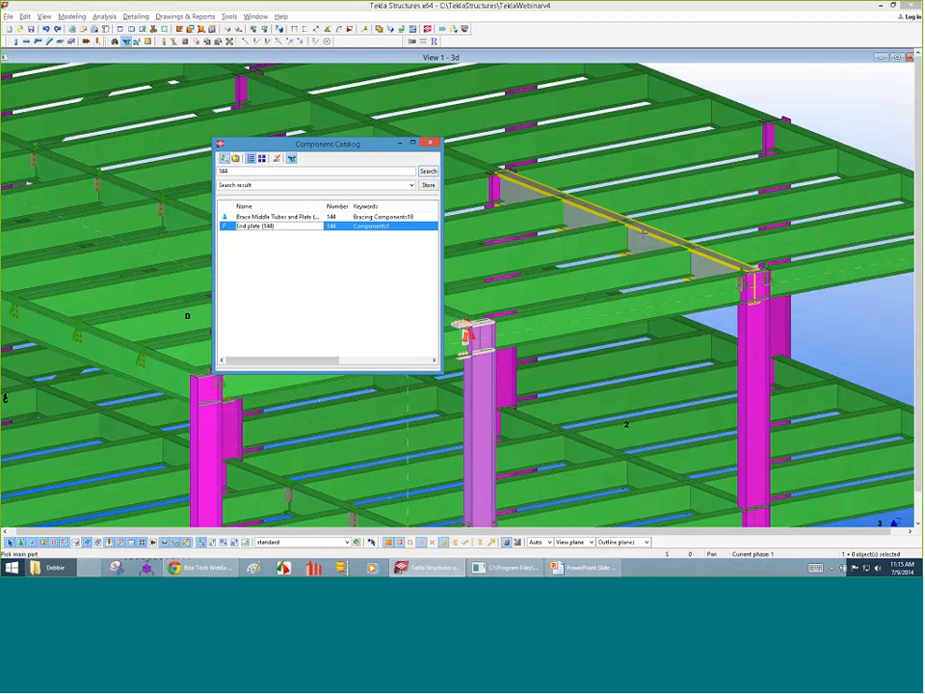
left_click(632, 234)
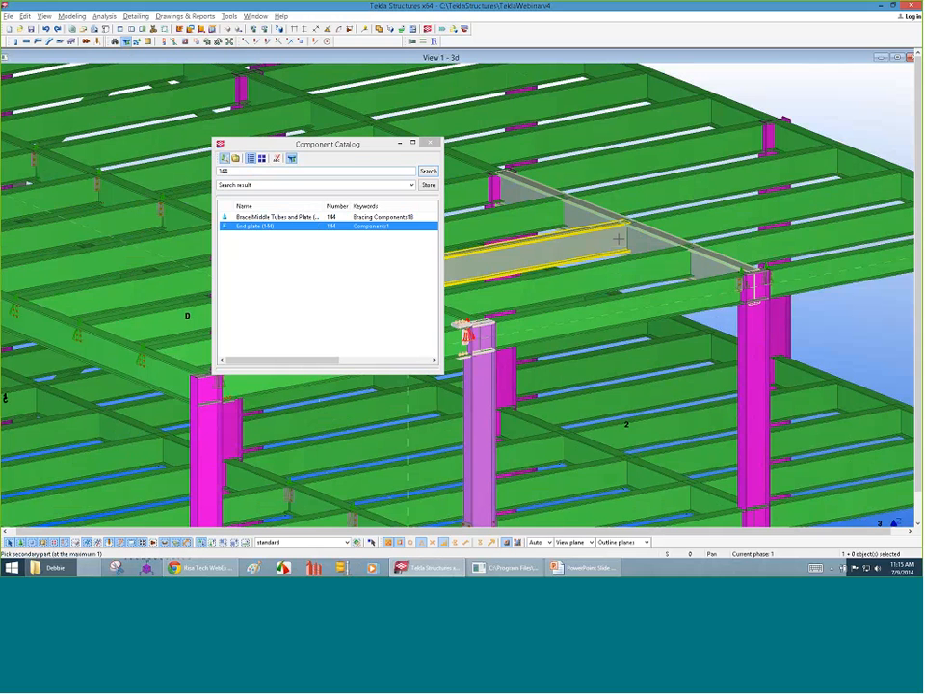
left_click(629, 233)
scroll(631, 234, "up", 8)
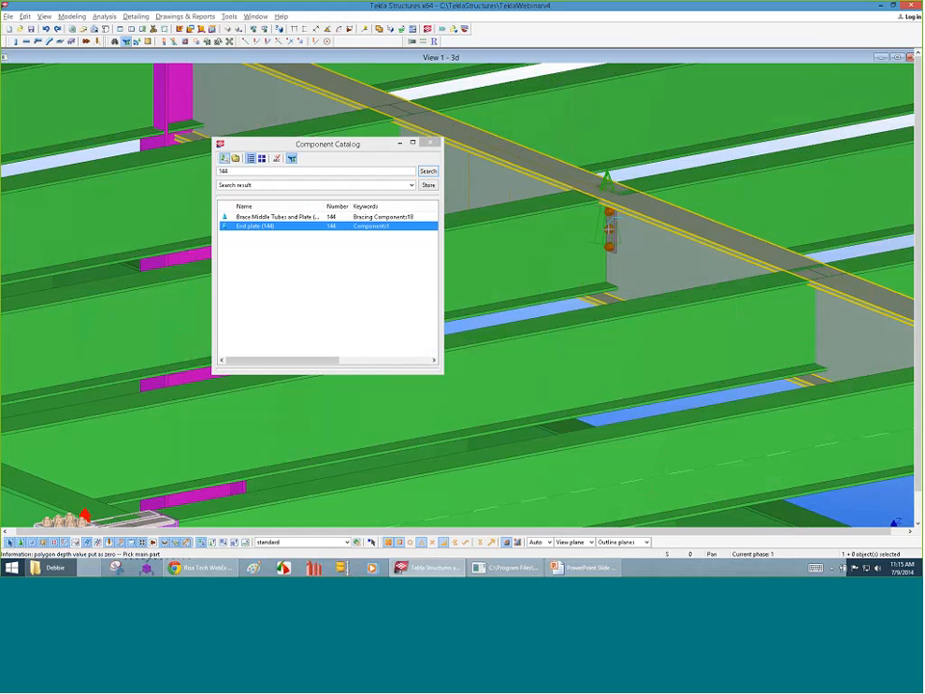
- Add an End plate (144) connection between the same roof girder and the secondary beam nearest the edge column
scroll(722, 286, "down", 5)
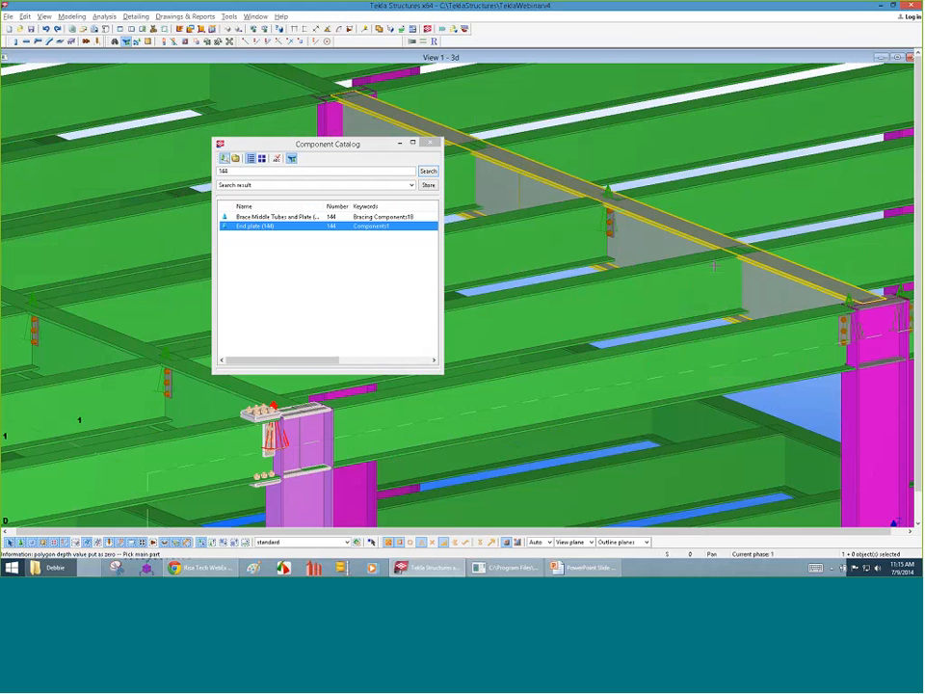
left_click(722, 286)
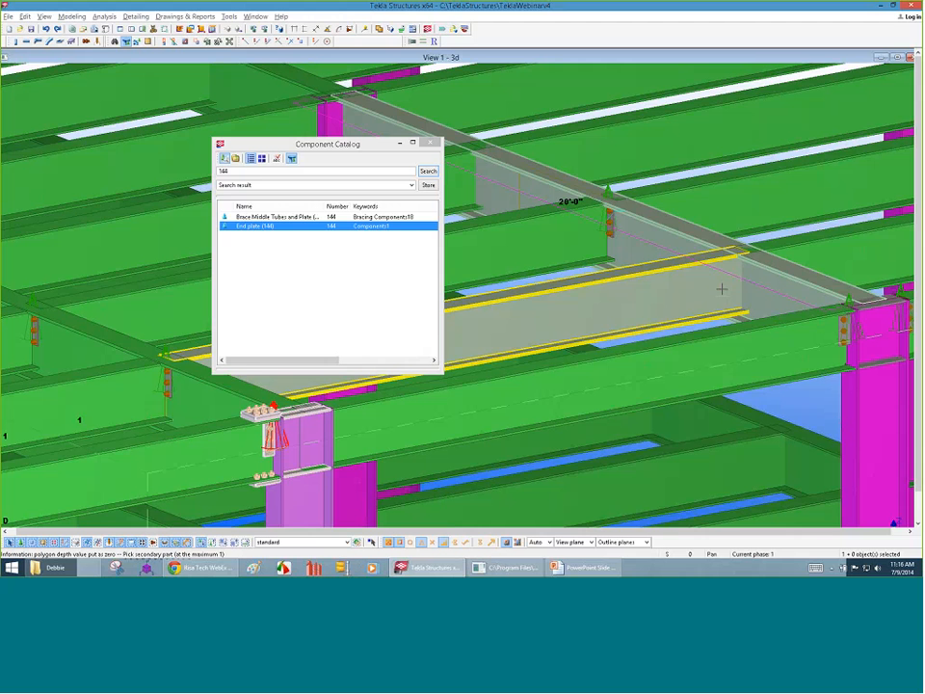
left_click(722, 286)
- Add an End plate (144) connection between the same girder and its secondary beam farthest from the edge column, and end the command
middle_click_drag(620, 115, 559, 198)
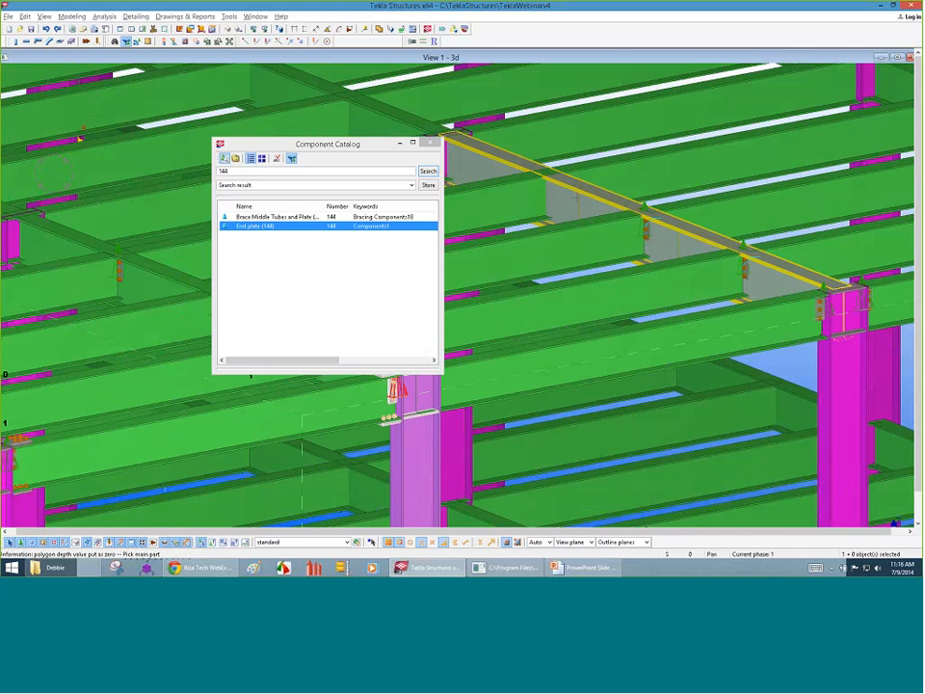
scroll(636, 191, "down", 2)
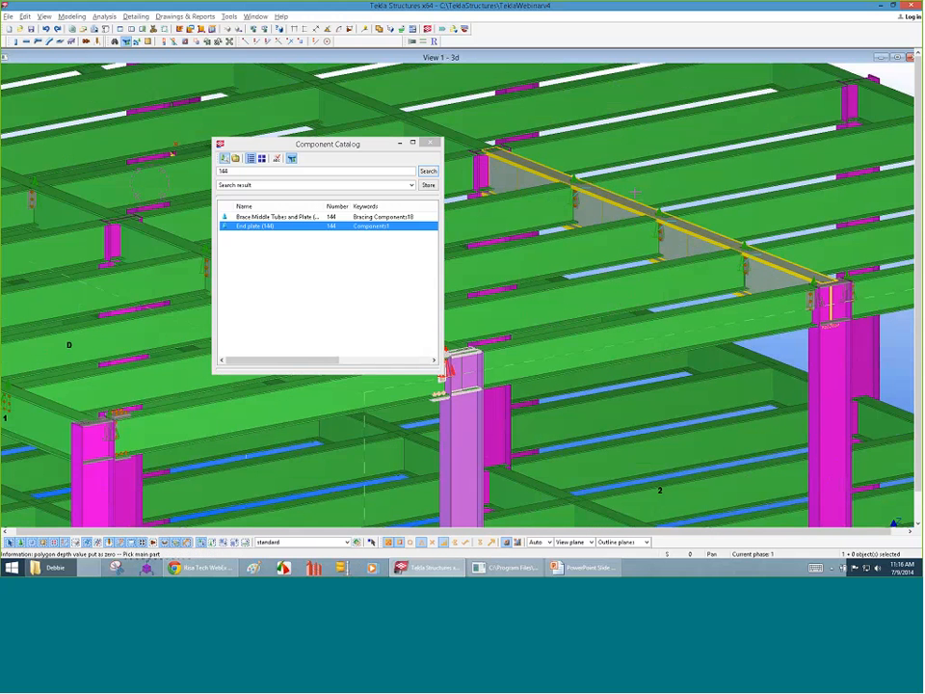
scroll(636, 191, "up", 2)
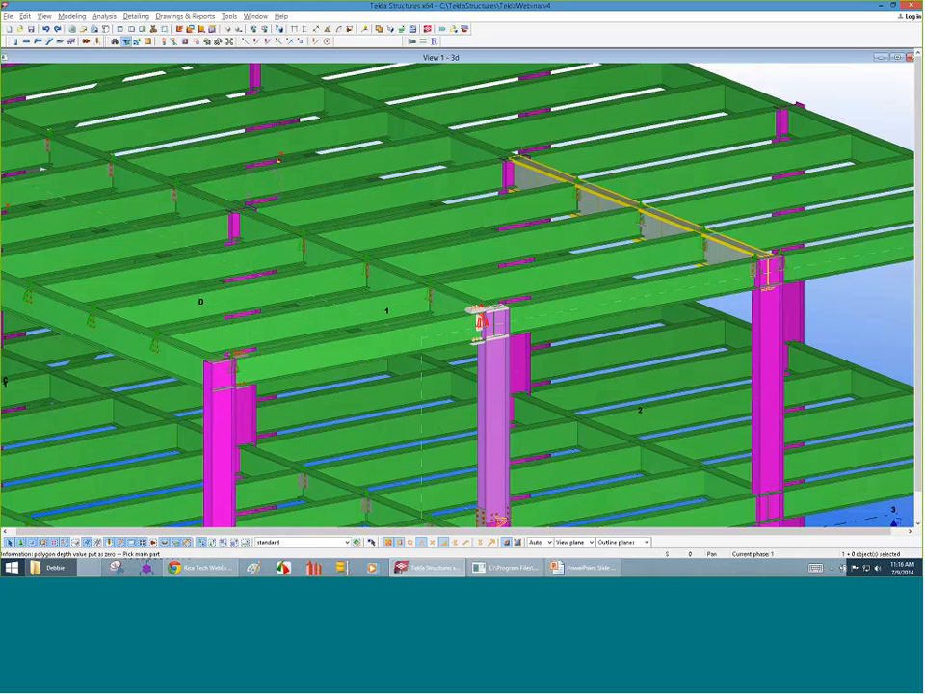
right_click(576, 221)
left_click(599, 227)
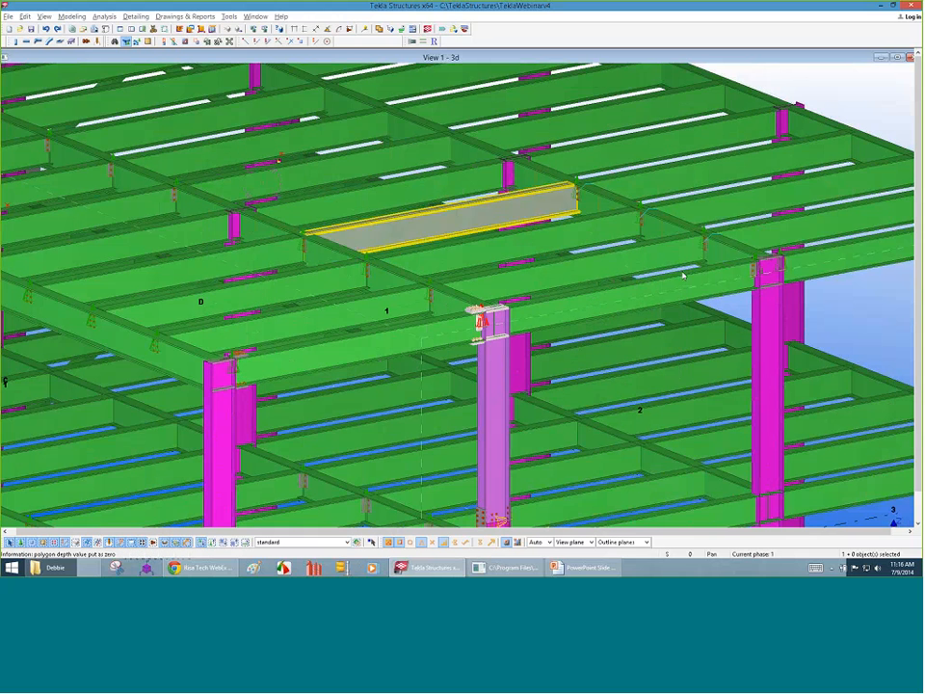
- Select the shear load in the design settings of the End plate (144) connection nearest the edge column and apply the settings
middle_click_drag(682, 277, 686, 214, "ctrl")
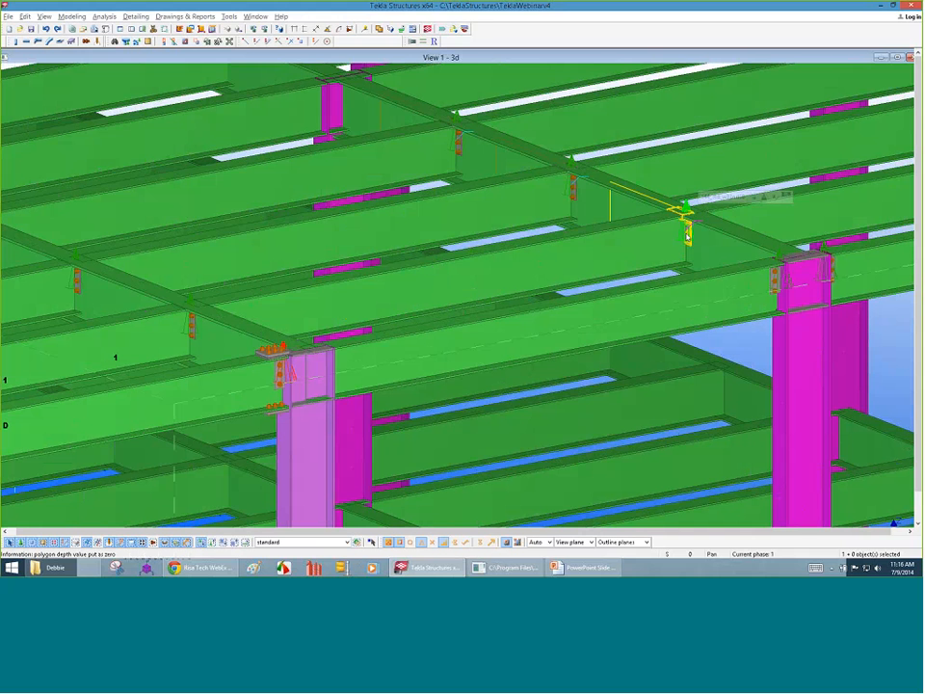
double_click(684, 207)
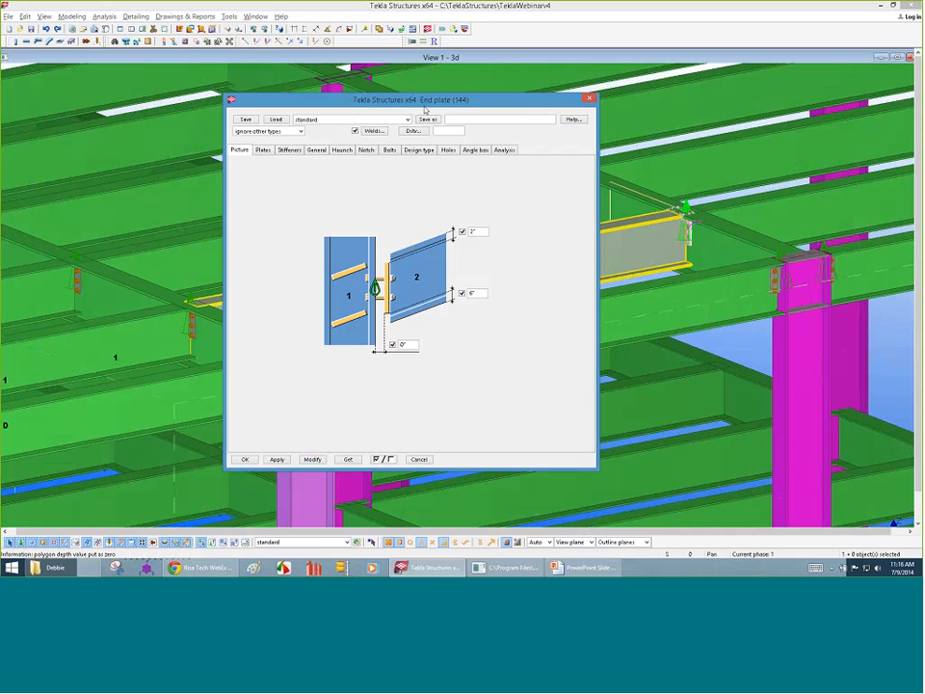
left_click_drag(451, 96, 247, 103)
left_click(215, 155)
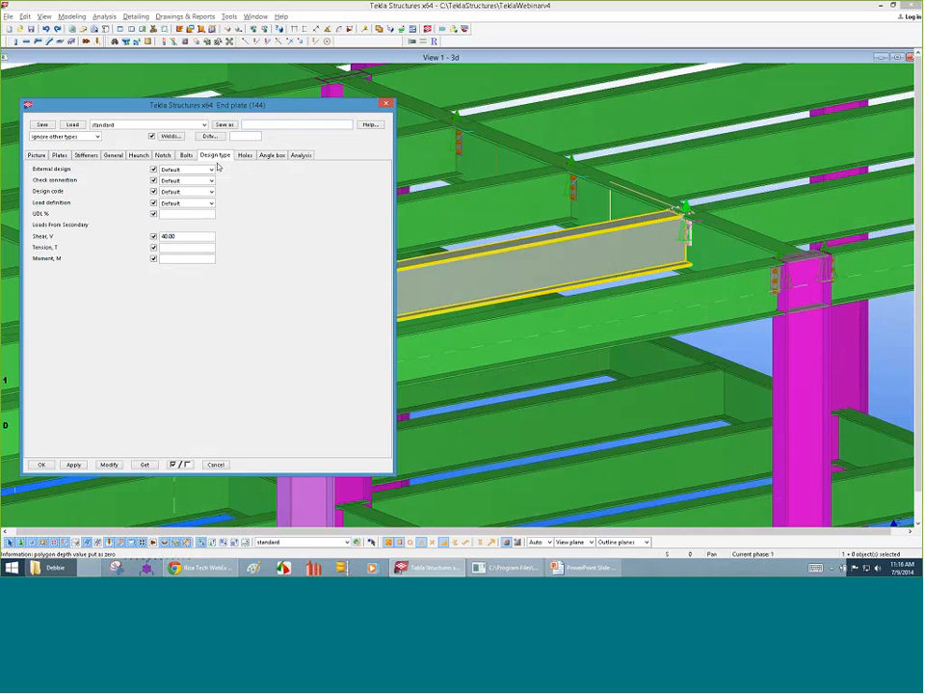
double_click(187, 237)
left_click(108, 464)
left_click(40, 467)
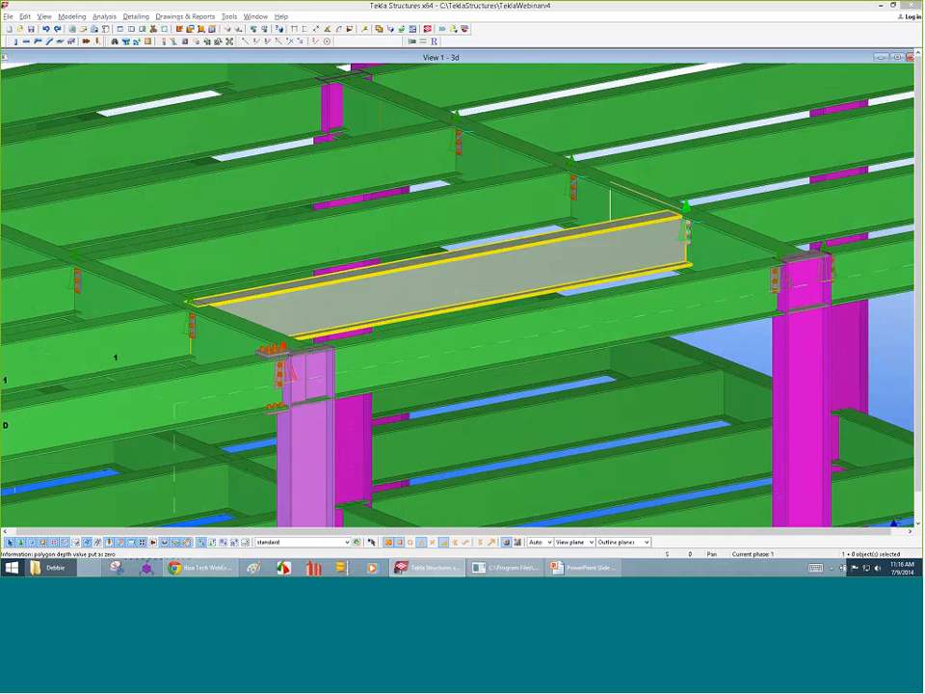
- Select the shear load in the design settings of the middle End plate (144) connection on the same girder and apply the settings
double_click(574, 193)
left_click(216, 156)
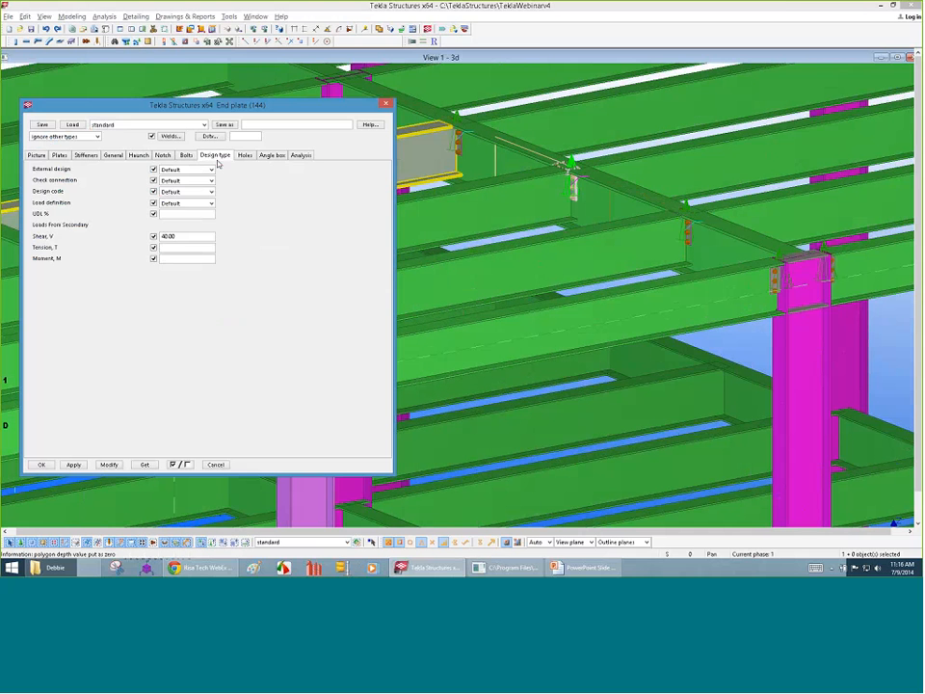
double_click(170, 236)
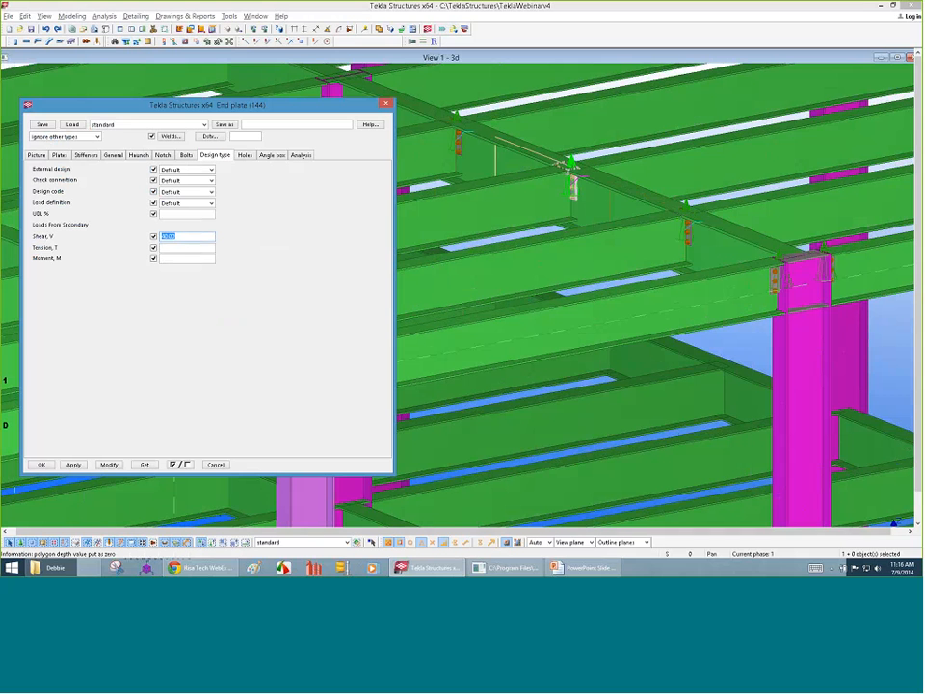
left_click(114, 466)
left_click(42, 465)
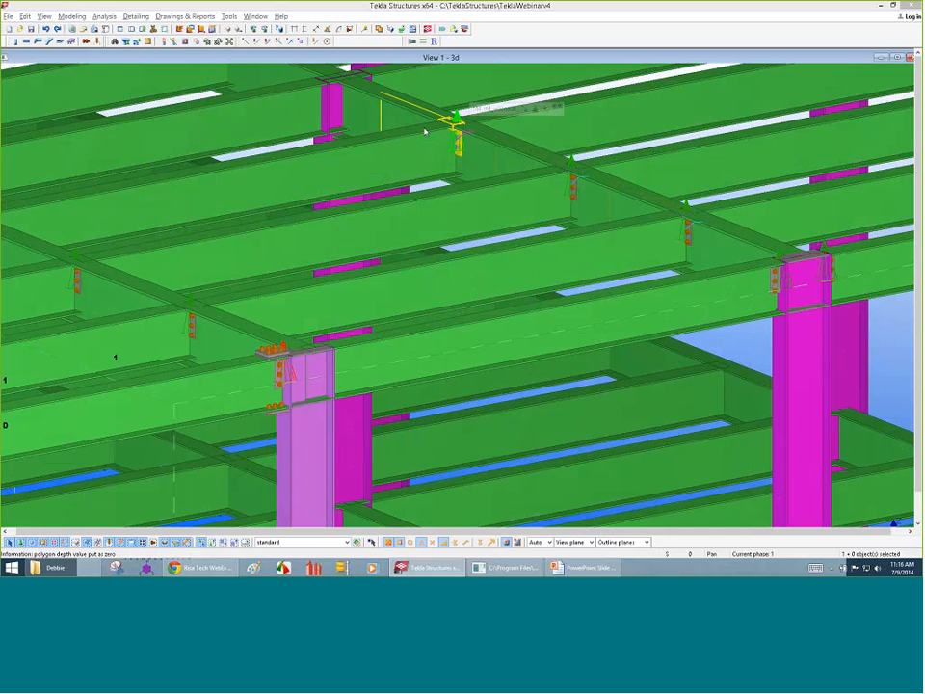
- Check the design loads of the End plate (144) connection farthest from the edge column and close its settings
double_click(455, 121)
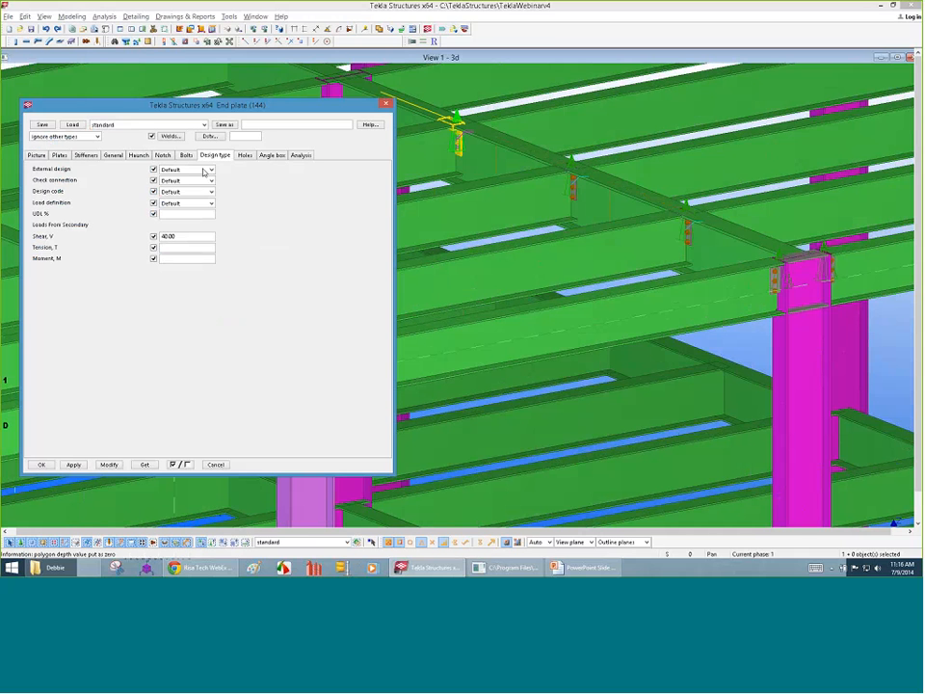
left_click(42, 465)
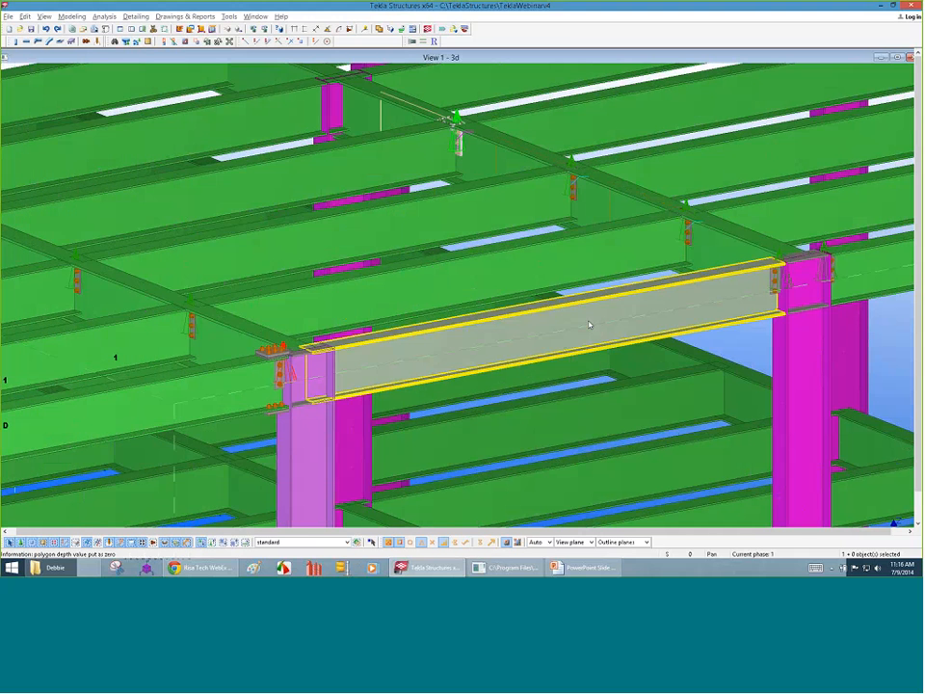
scroll(588, 322, "down", 2)
scroll(479, 209, "up", 2)
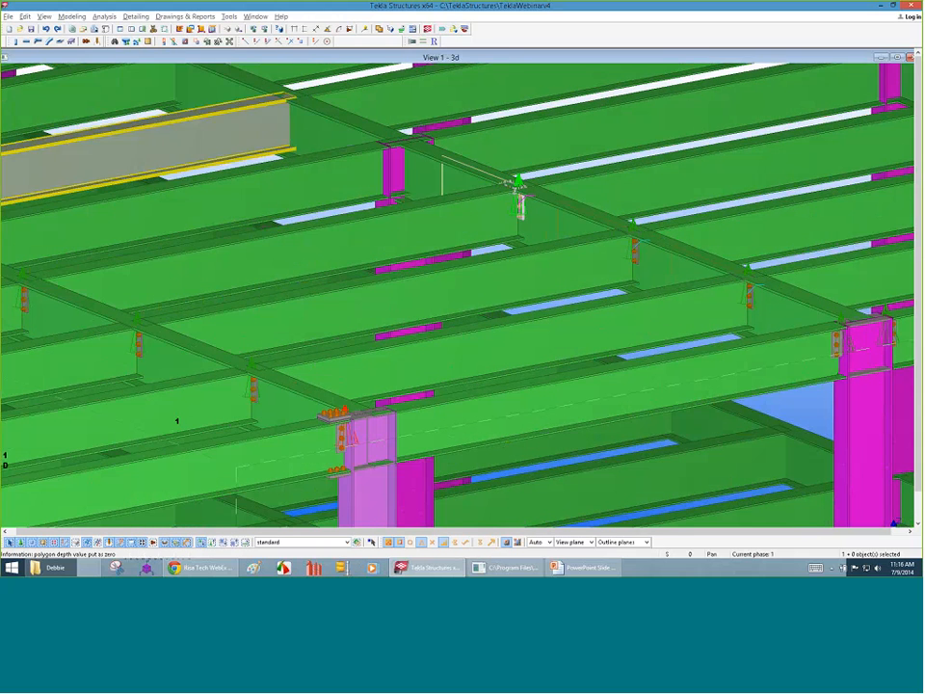
- Examine the vertically braced elevation of the frame along grid line 1
scroll(517, 183, "down", 2)
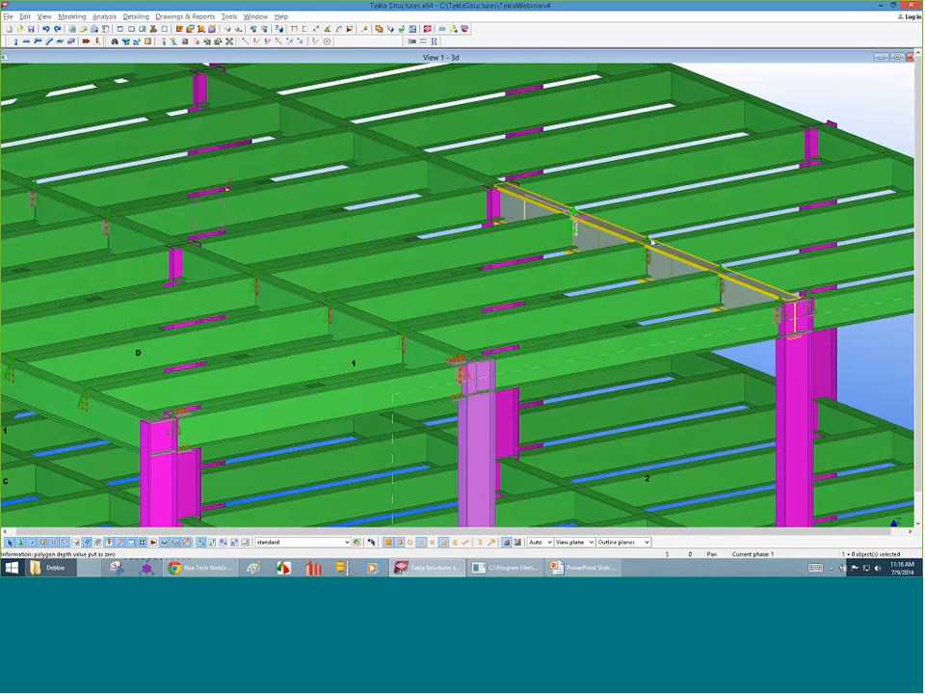
scroll(493, 90, "down", 3)
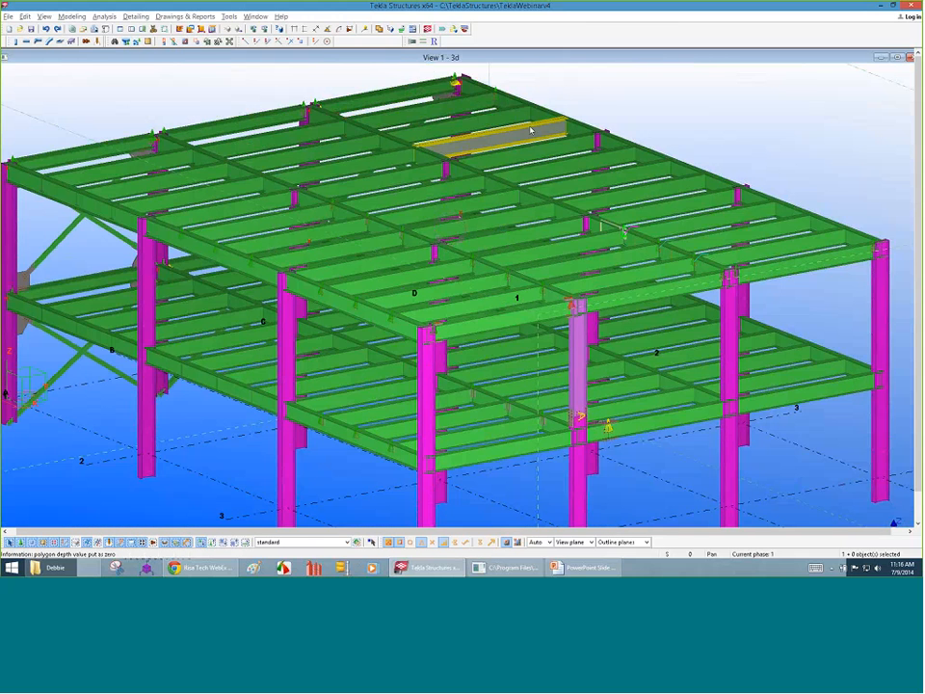
scroll(502, 106, "down", 2)
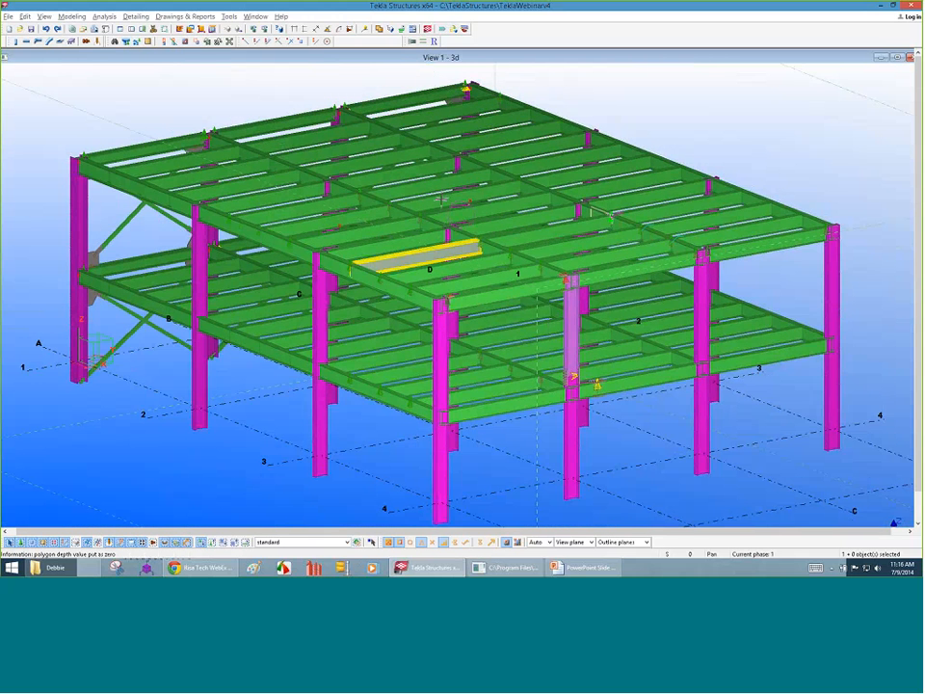
key("v")
middle_click_drag(411, 291, 515, 414, "ctrl")
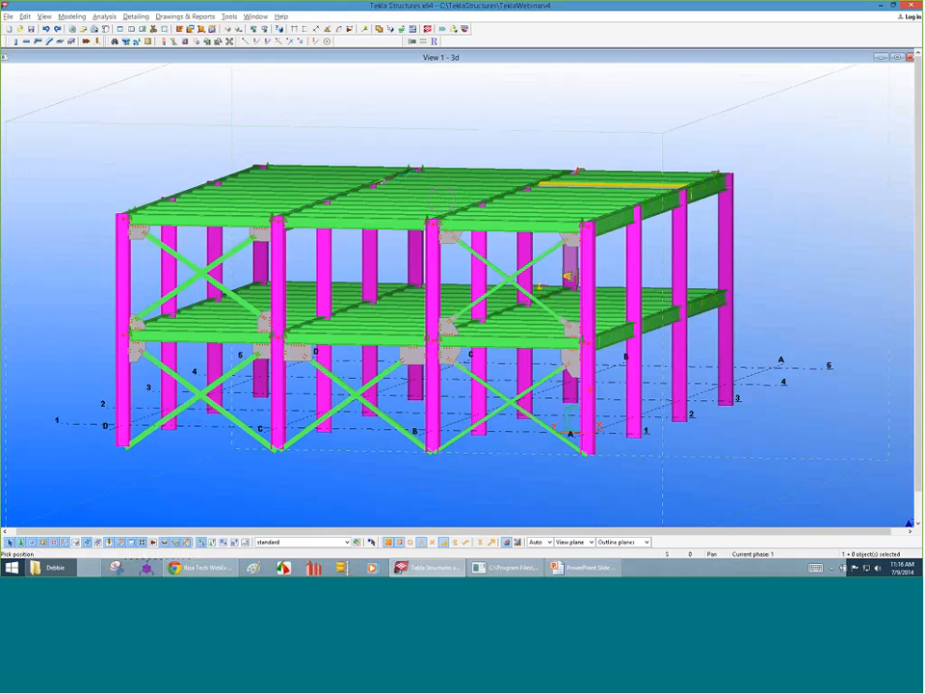
scroll(476, 330, "up", 3)
scroll(476, 331, "up", 2)
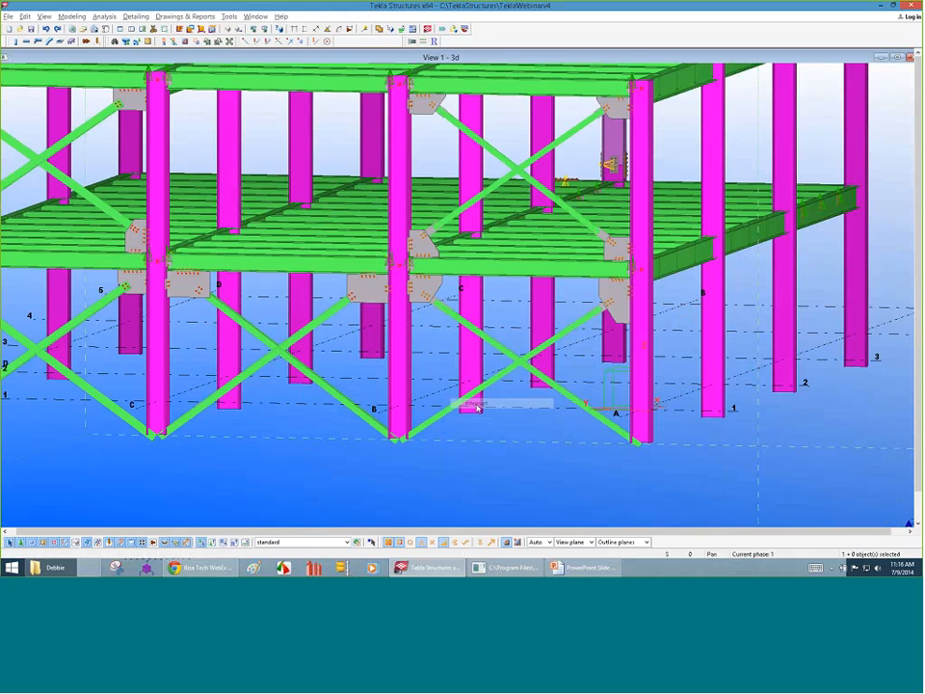
- Review the Clip angle (141) settings at the floor beam's end on the grid B column of the braced elevation
left_click(640, 287)
scroll(641, 287, "up", 2)
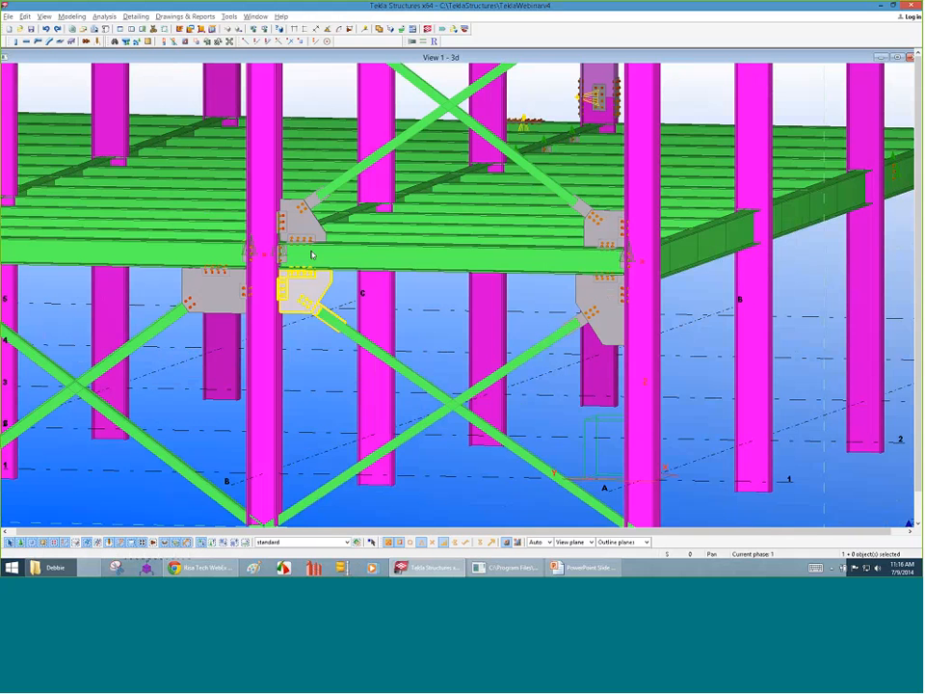
left_click(359, 265)
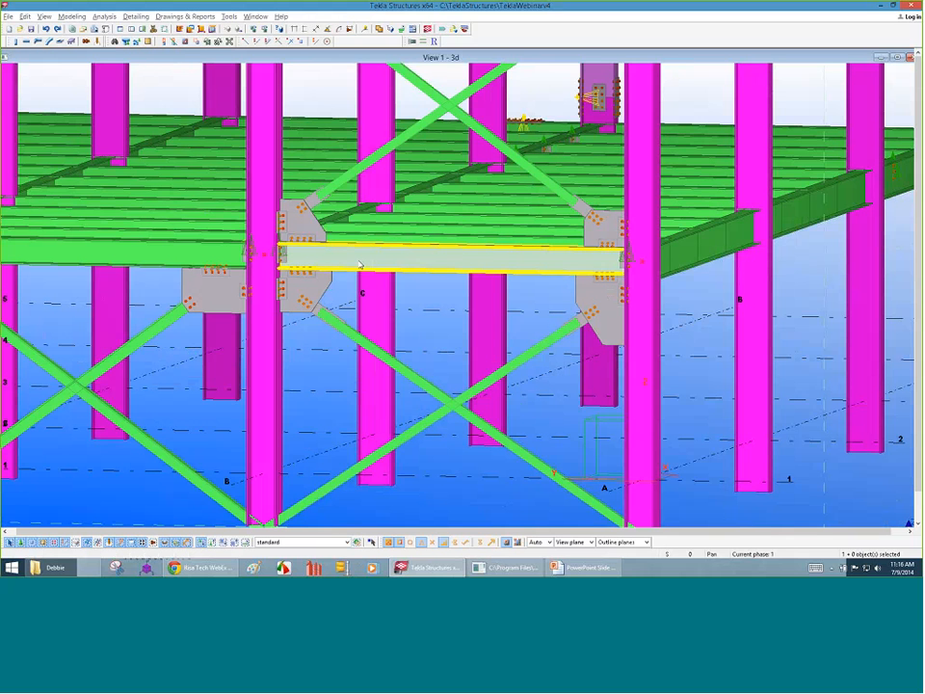
left_click(281, 254)
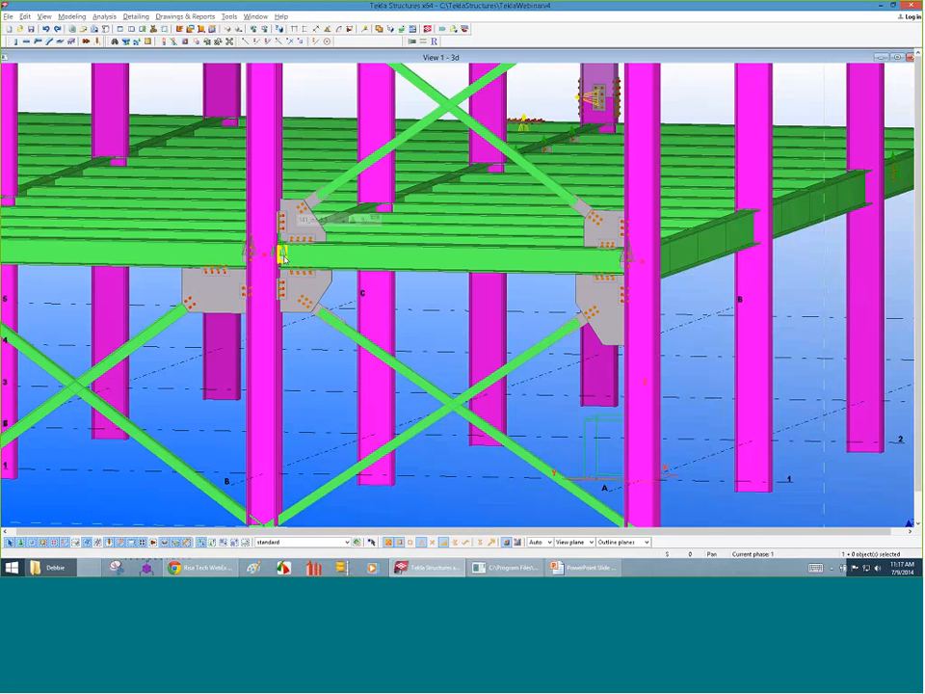
double_click(282, 255)
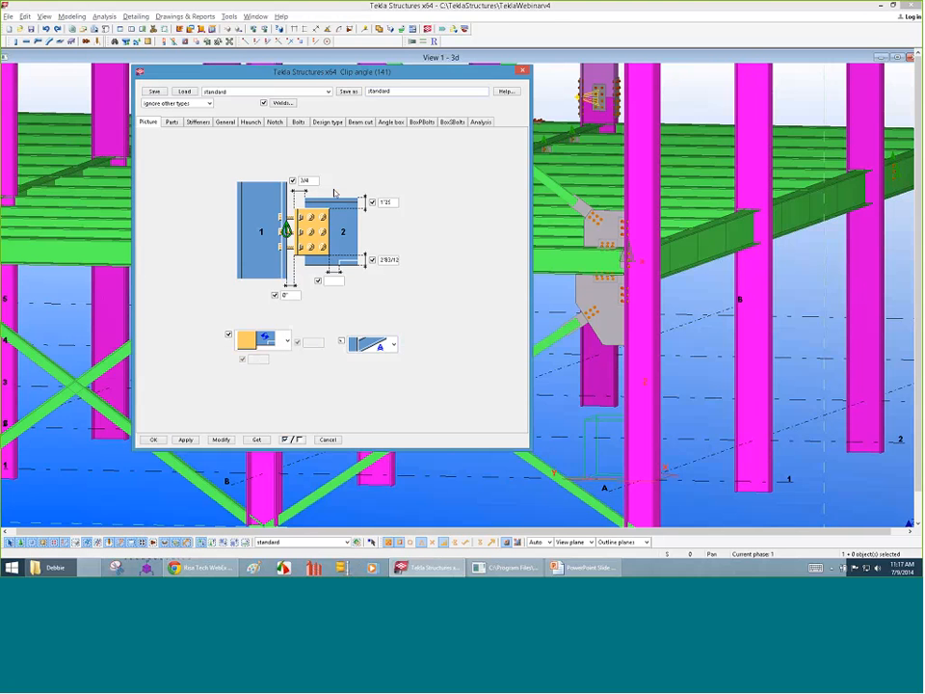
left_click(151, 441)
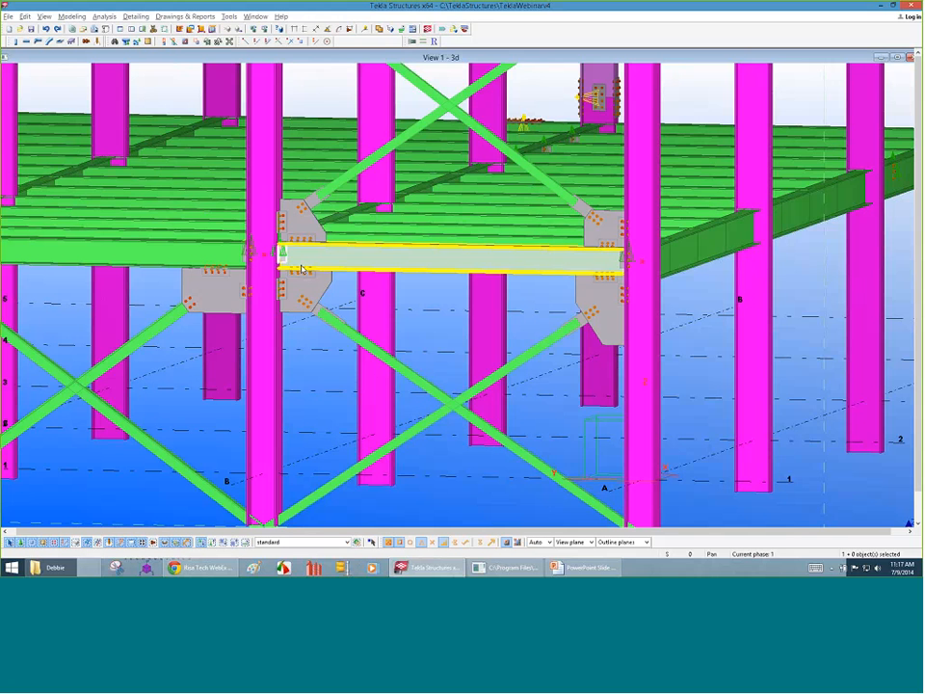
- Review the secondary tension load of the Hollow brace wraparound gusset (59) above the floor beam at the grid B column
scroll(266, 254, "up", 2)
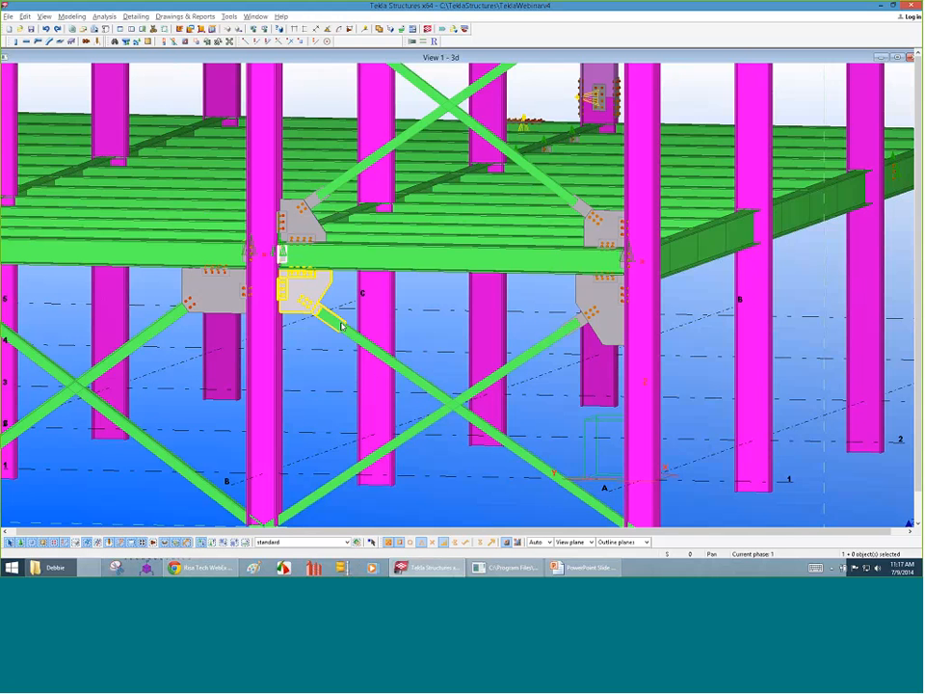
scroll(308, 189, "up", 1)
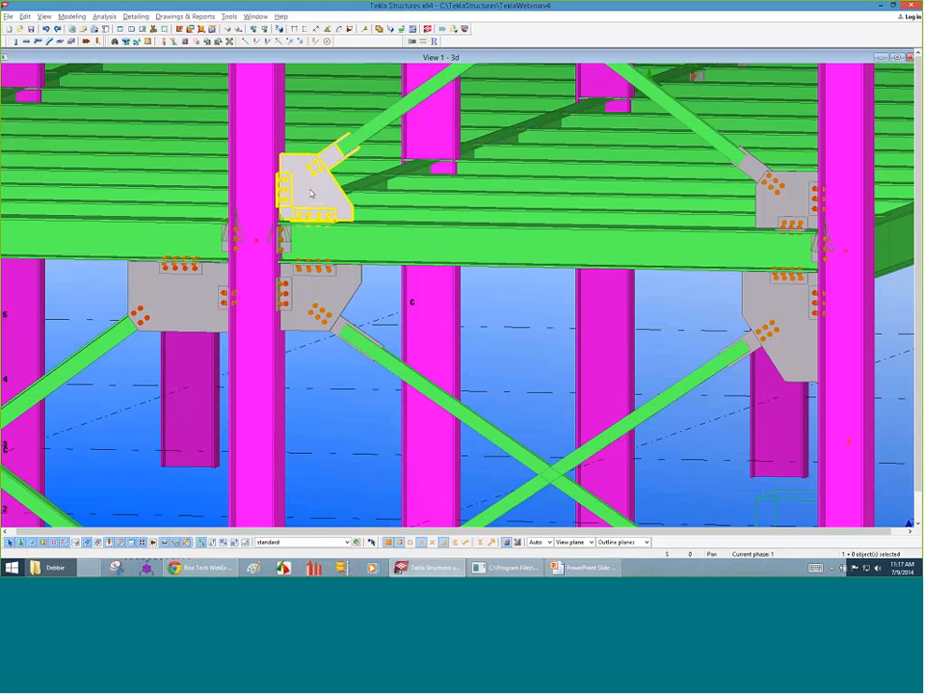
double_click(310, 194)
left_click_drag(209, 60, 571, 87)
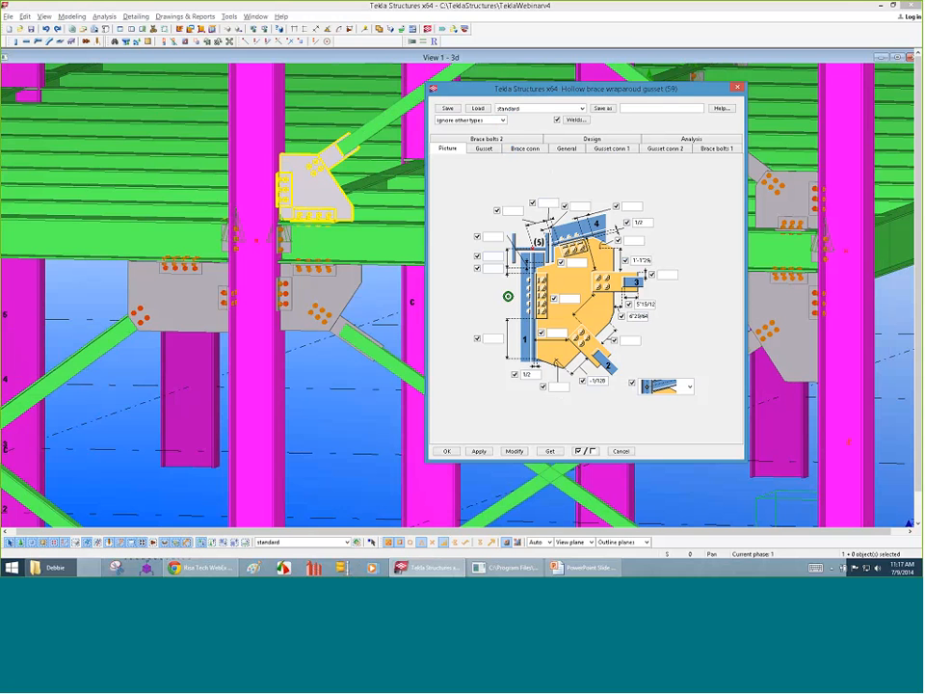
left_click(590, 140)
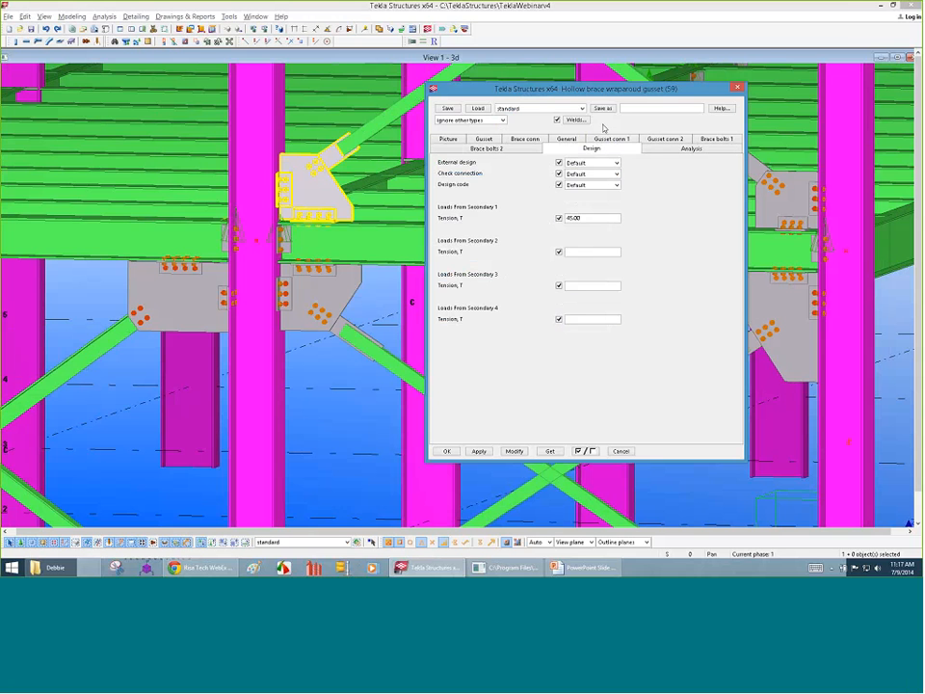
double_click(587, 218)
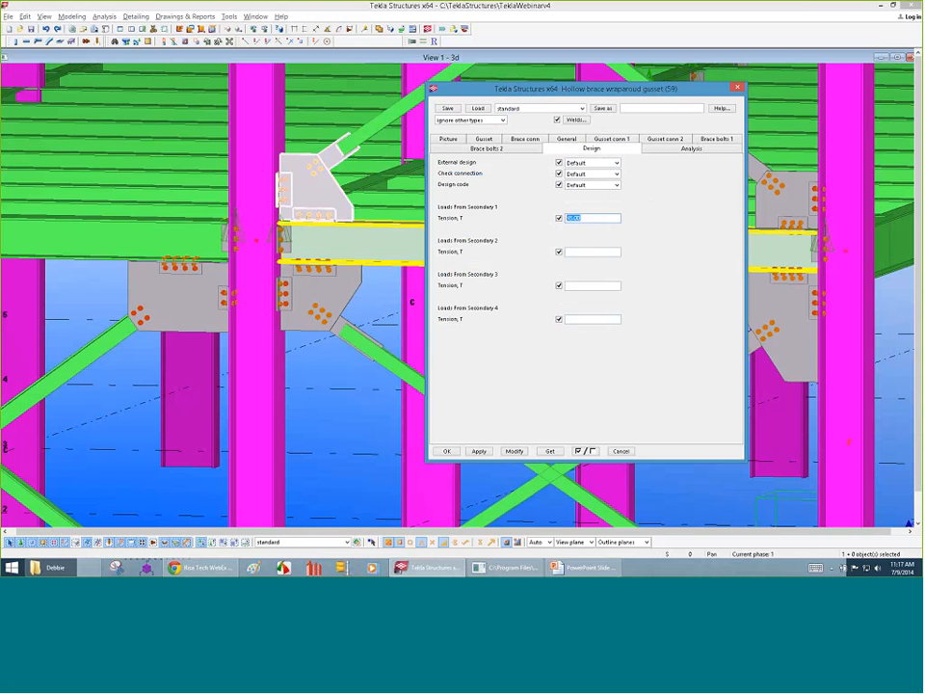
left_click(446, 451)
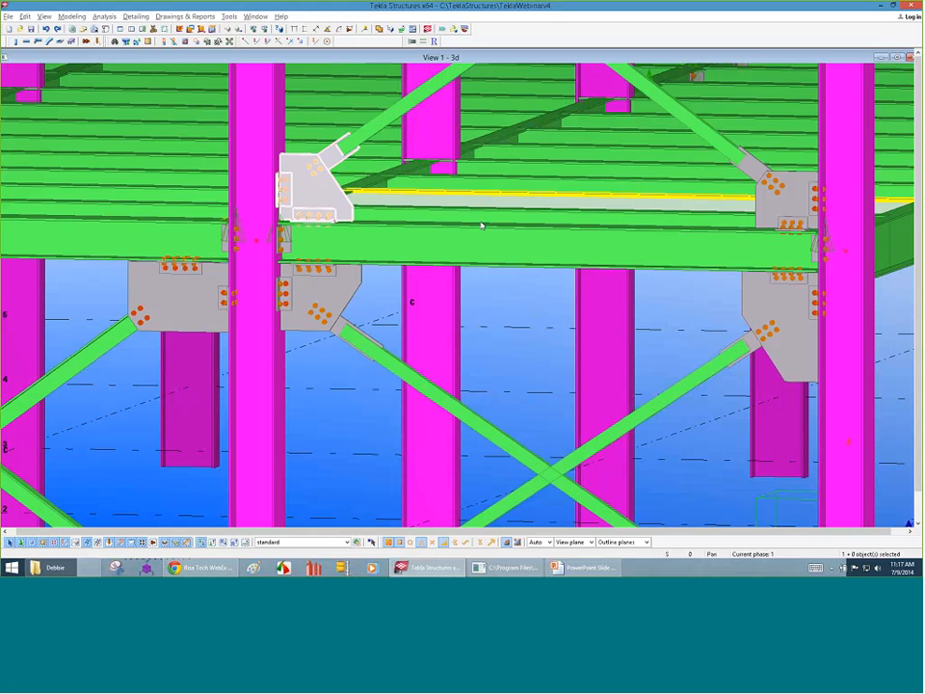
- Examine the rectangular brace gusset and its bolts below the floor beam at the grid C column
scroll(482, 226, "down", 1)
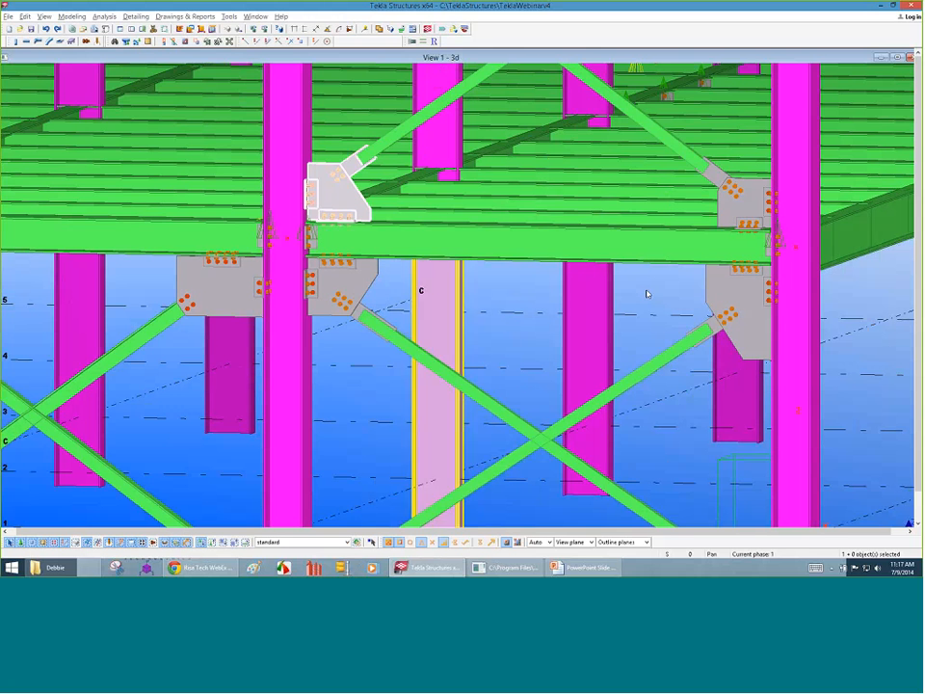
middle_click_drag(512, 334, 349, 290, "ctrl")
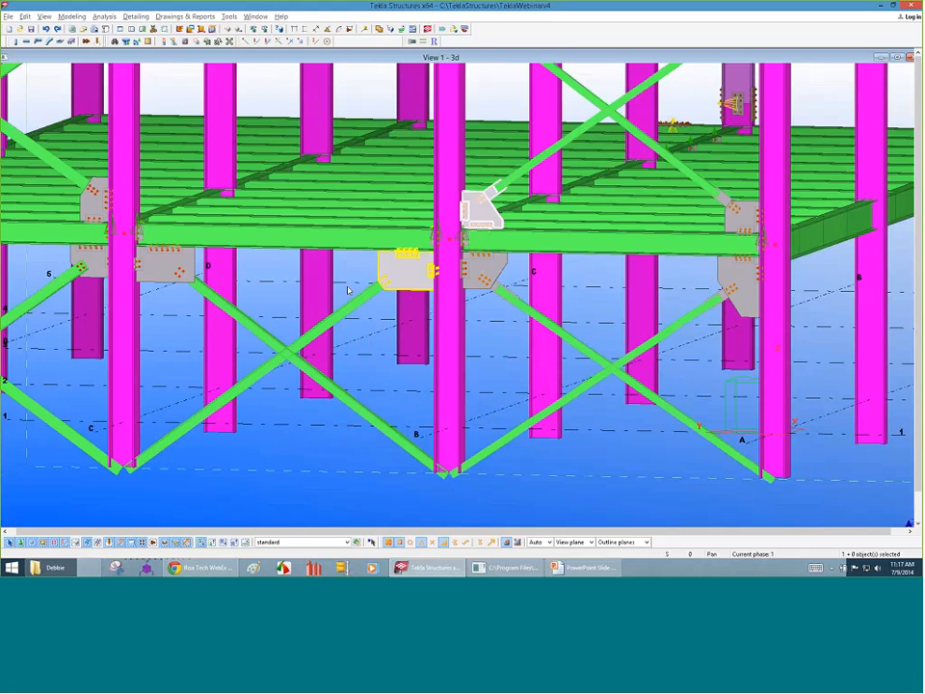
scroll(125, 277, "up", 2)
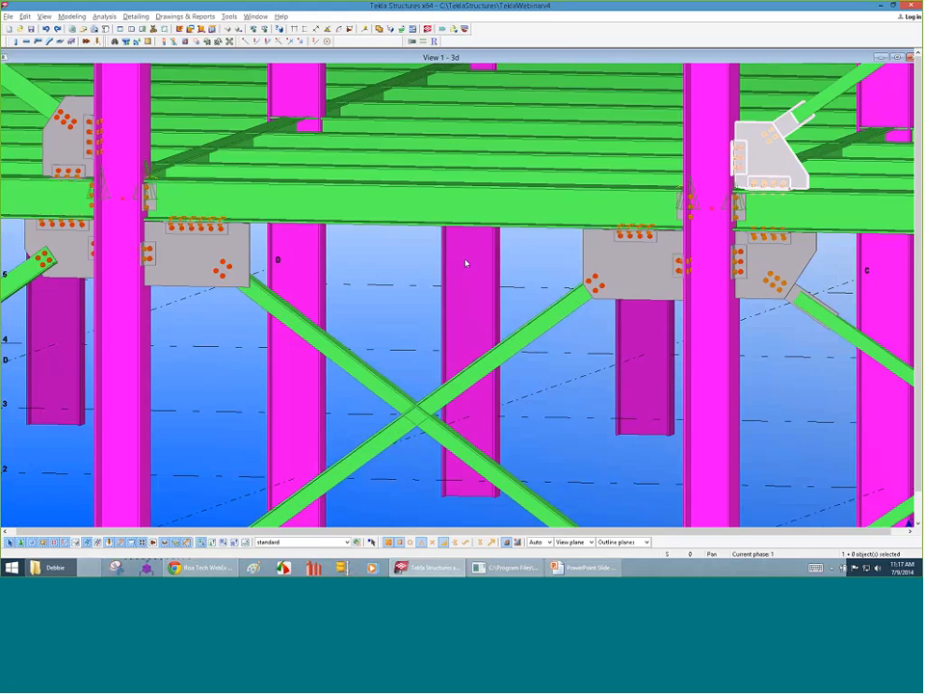
scroll(465, 261, "down", 2)
left_click(318, 258)
scroll(318, 260, "up", 4)
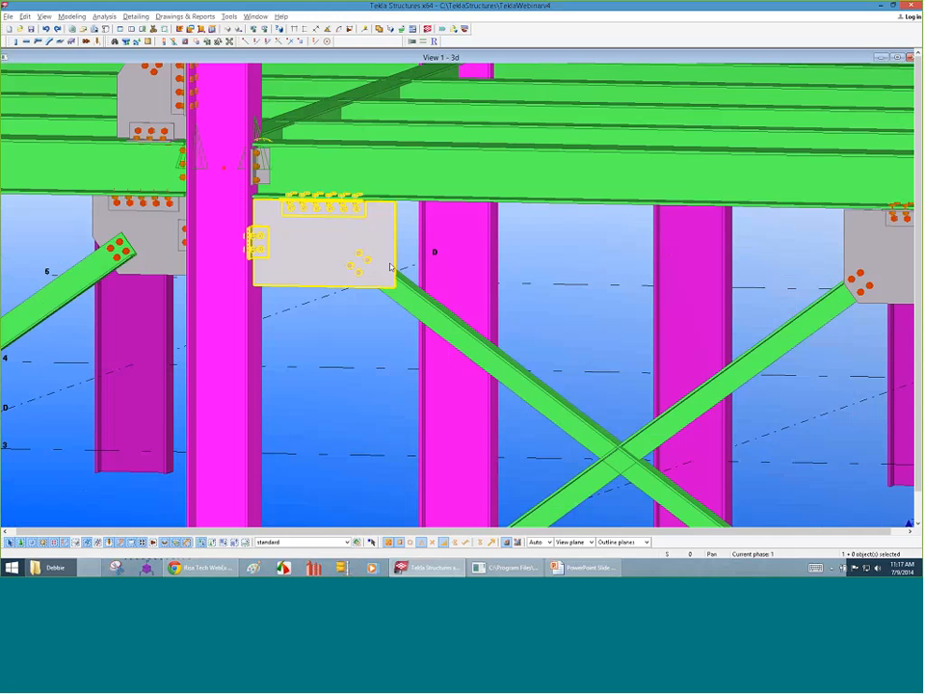
left_click(424, 255)
scroll(424, 256, "down", 3)
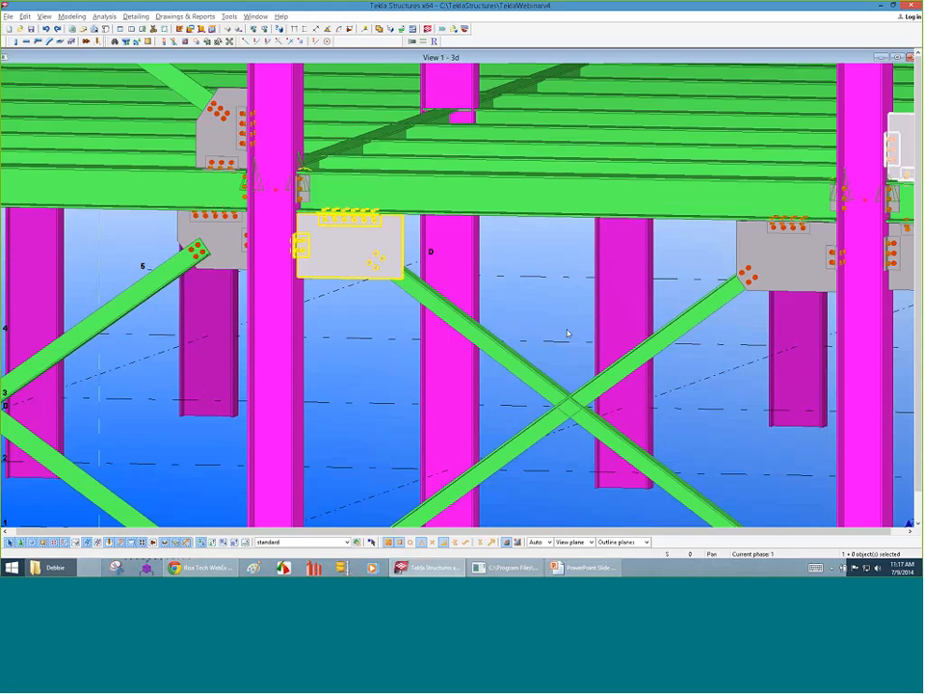
- Compare the brace gussets between the grid D and C columns with the lower gussets on both sides of the grid B column
middle_click_drag(426, 252, 425, 313, "ctrl")
middle_click_drag(496, 300, 212, 275, "ctrl")
left_click(249, 298)
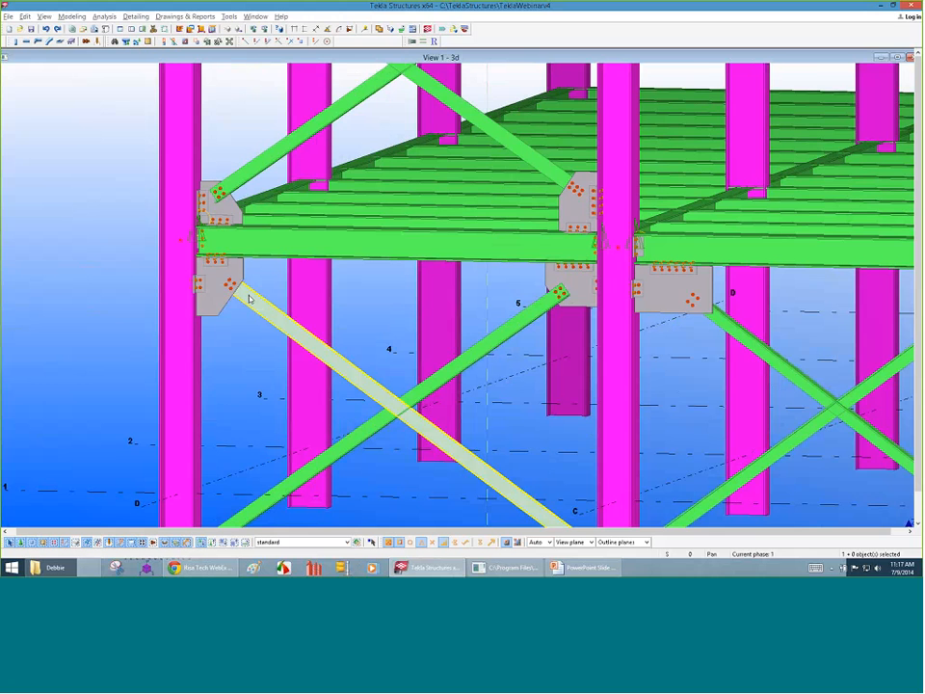
scroll(331, 231, "down", 2)
scroll(483, 264, "up", 4)
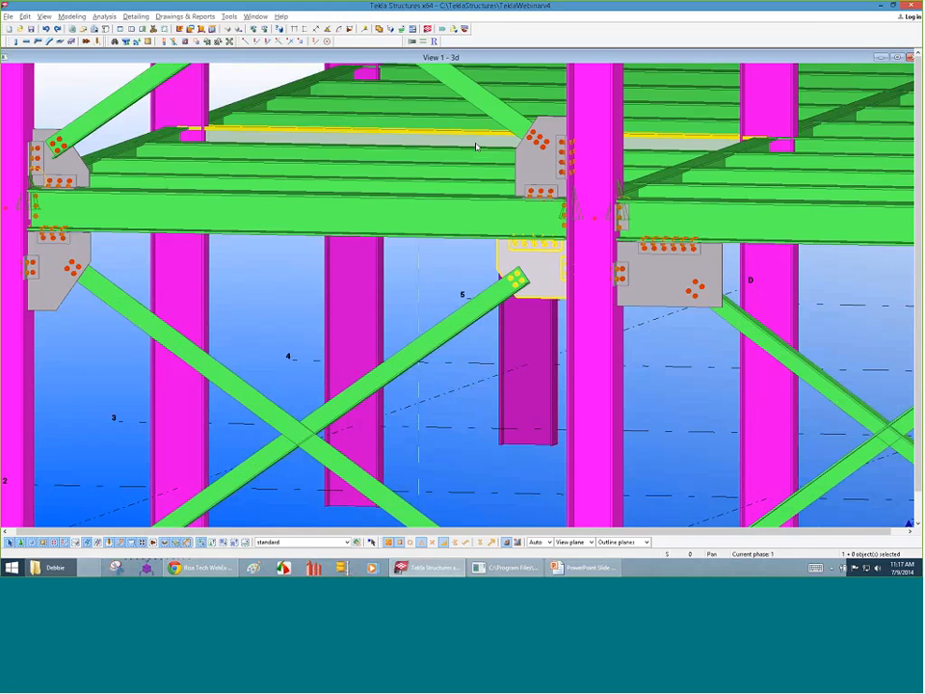
scroll(473, 149, "down", 4)
scroll(422, 283, "down", 4)
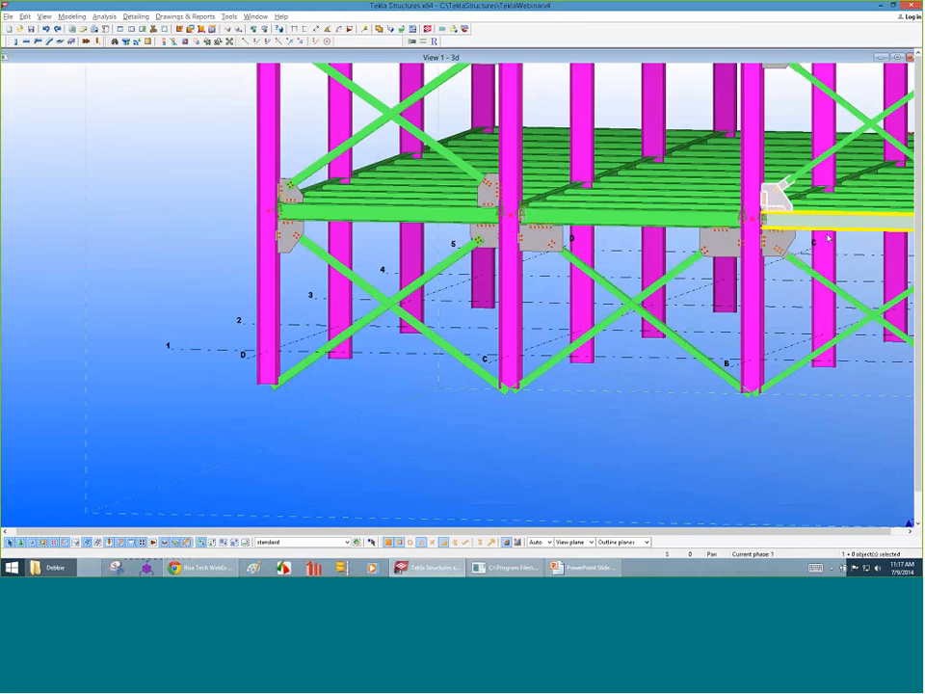
scroll(834, 236, "up", 6)
scroll(717, 306, "up", 3)
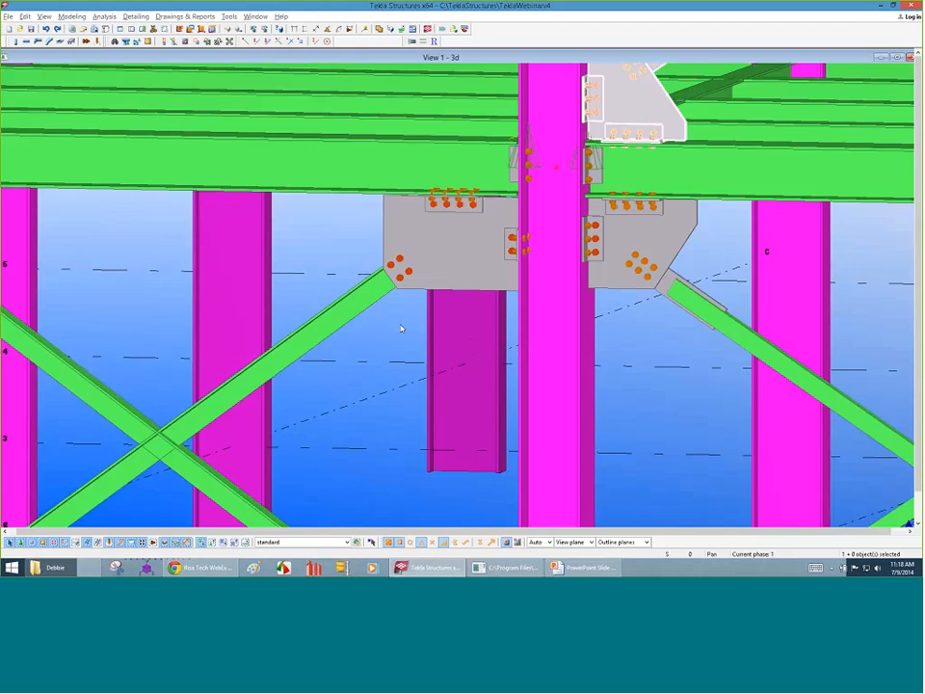
- Examine the brace gussets below the floor beam along the braced elevation and those of the upper bay between grids D and C
scroll(402, 329, "down", 5)
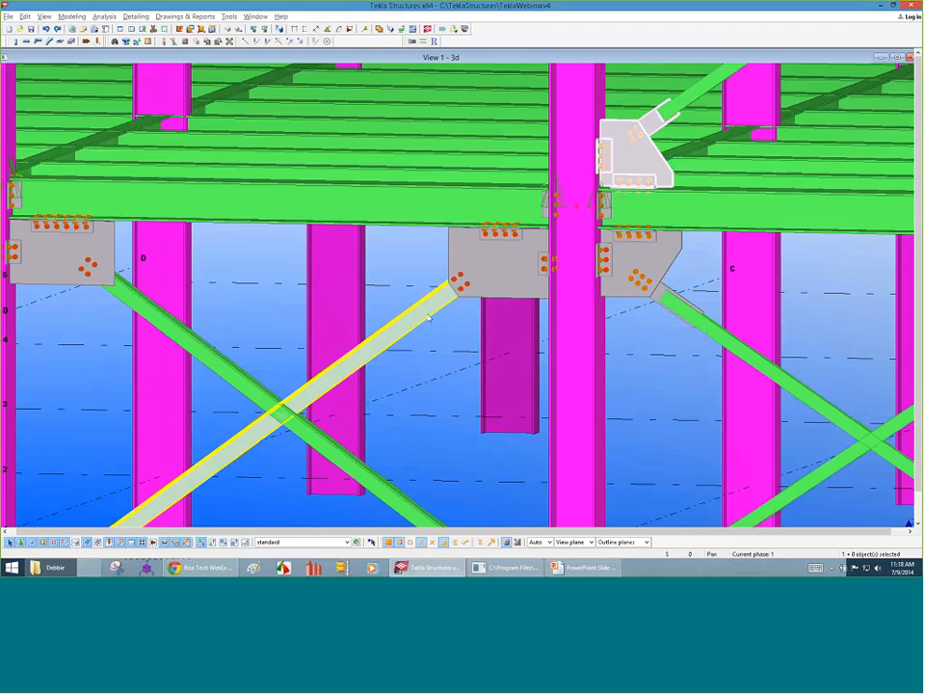
scroll(115, 280, "up", 4)
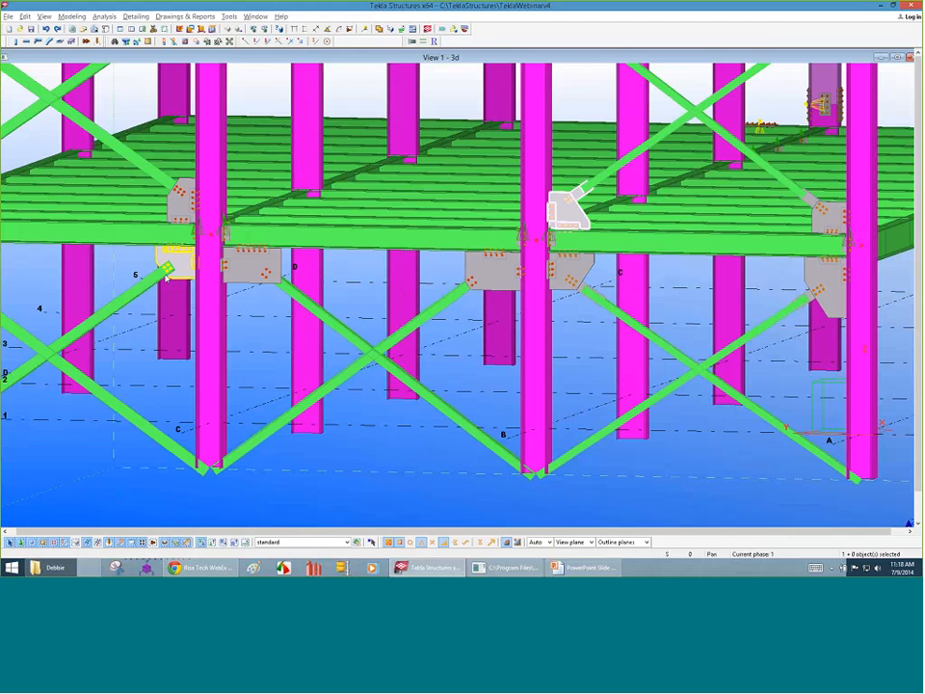
scroll(772, 302, "down", 4)
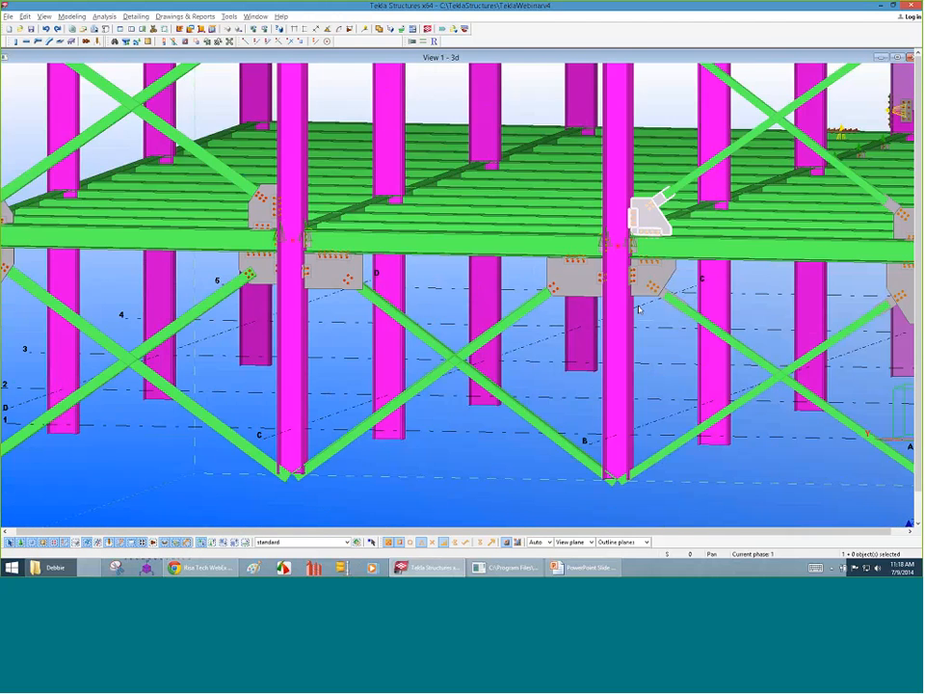
scroll(628, 292, "up", 4)
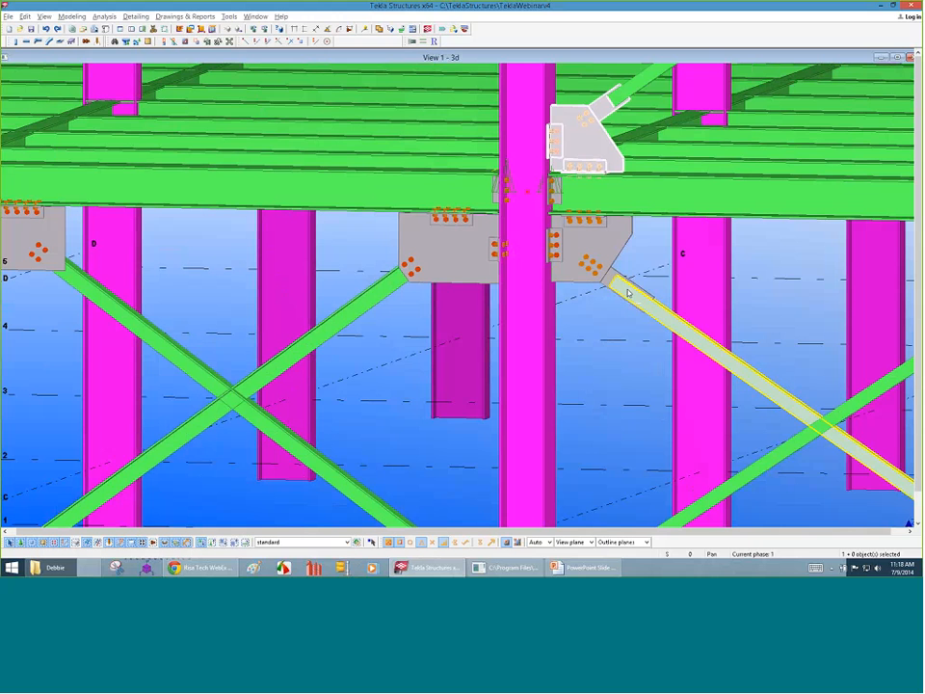
scroll(628, 292, "down", 2)
scroll(720, 325, "down", 4)
scroll(577, 171, "up", 5)
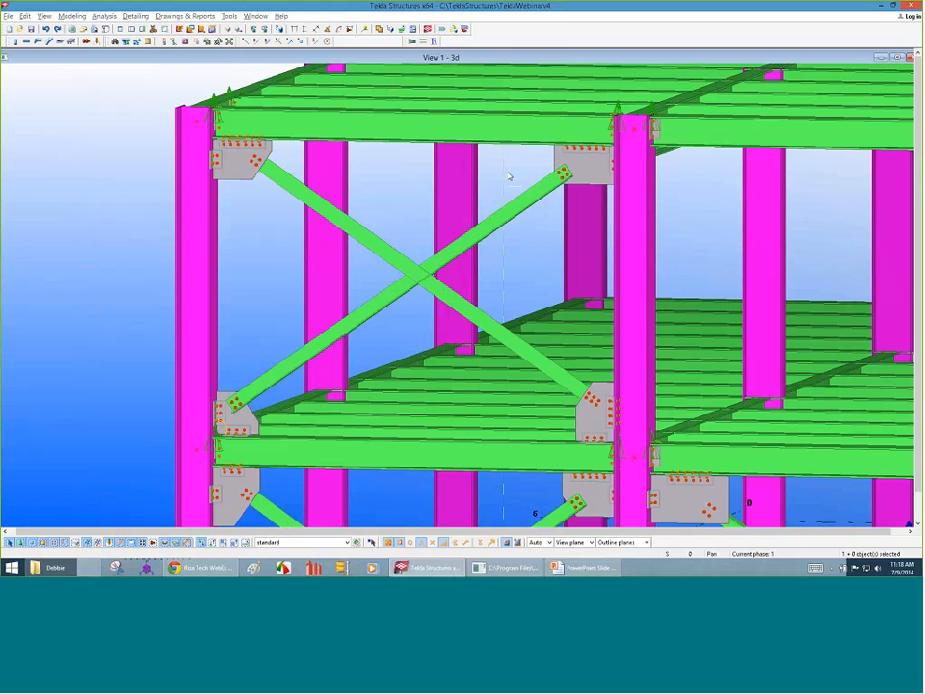
- Bring the whole frame into view and transfer the model's connections to RISAConnection through the RISA-Tekla Link
scroll(515, 183, "down", 3)
scroll(212, 342, "down", 3)
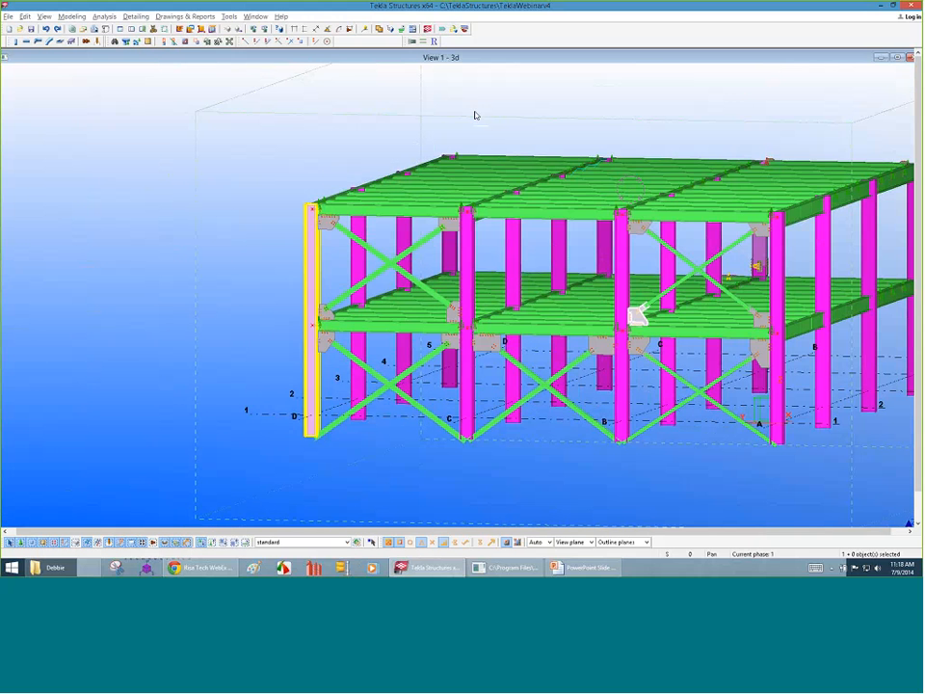
scroll(320, 215, "down", 3)
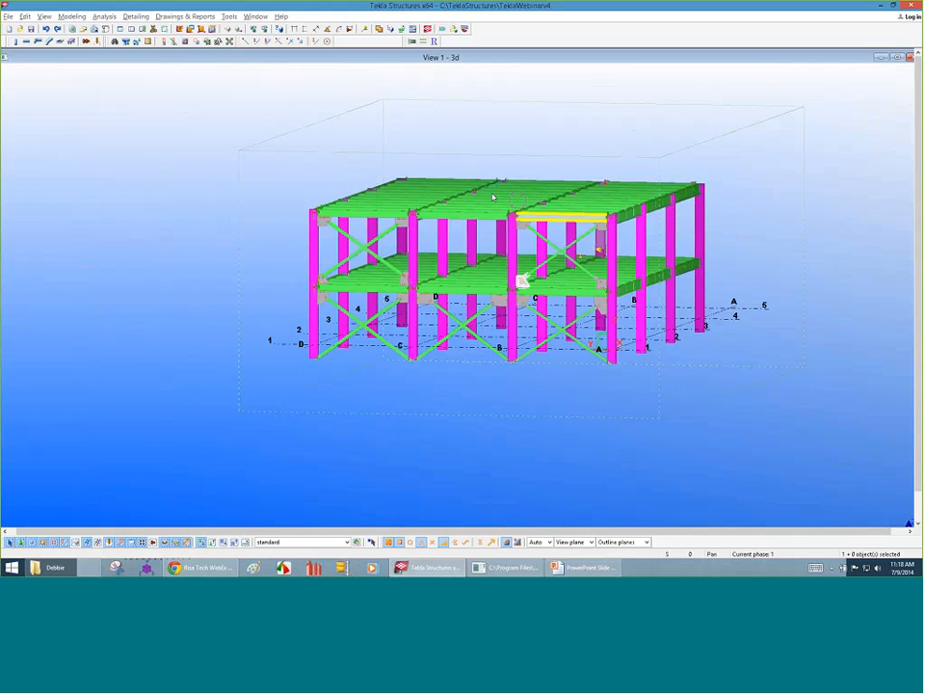
scroll(628, 190, "up", 3)
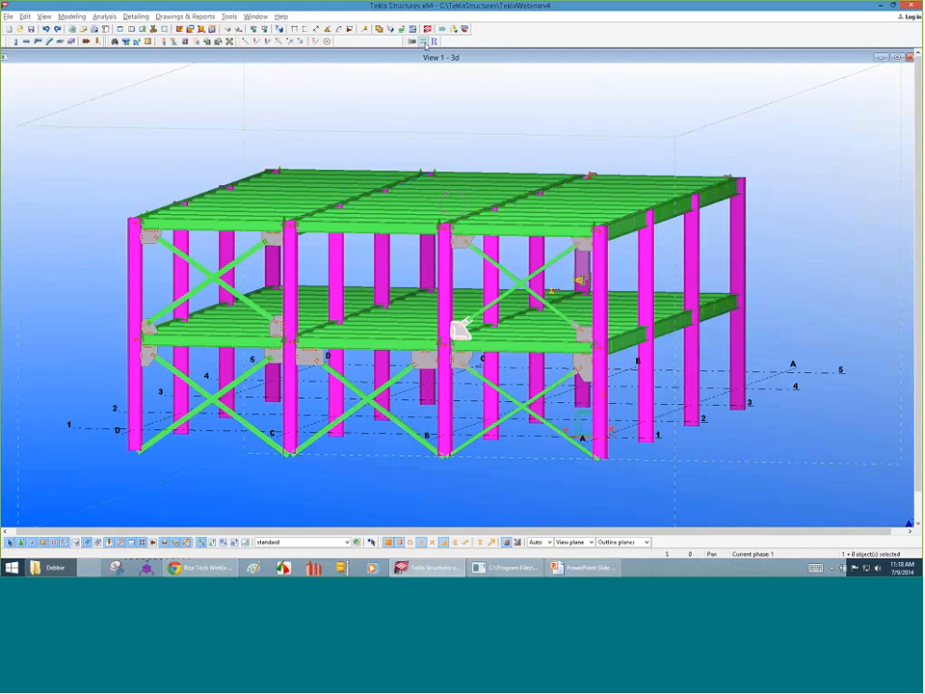
left_click(423, 42)
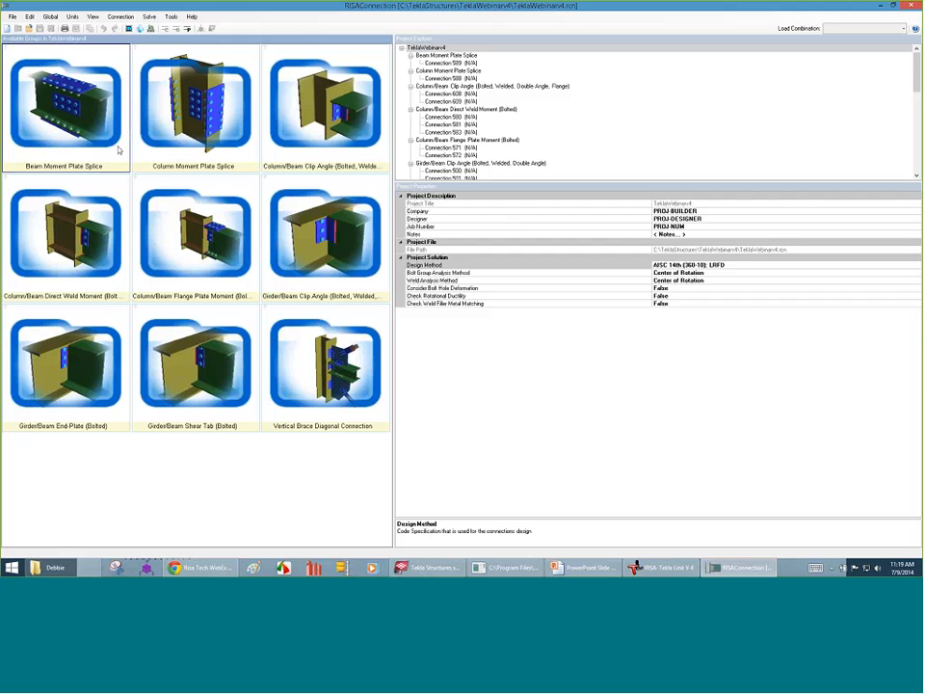
- View the Beam Moment Plate Splice group, collapse every connection group in the TeklaWebinarv4 project tree, and return to the project overview
double_click(69, 123)
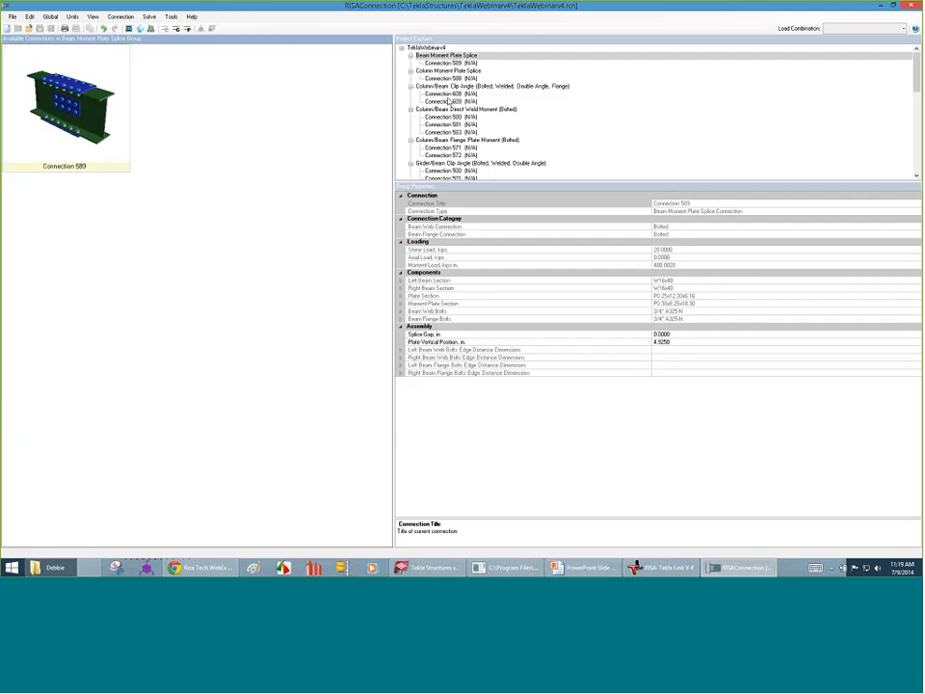
left_click(424, 47)
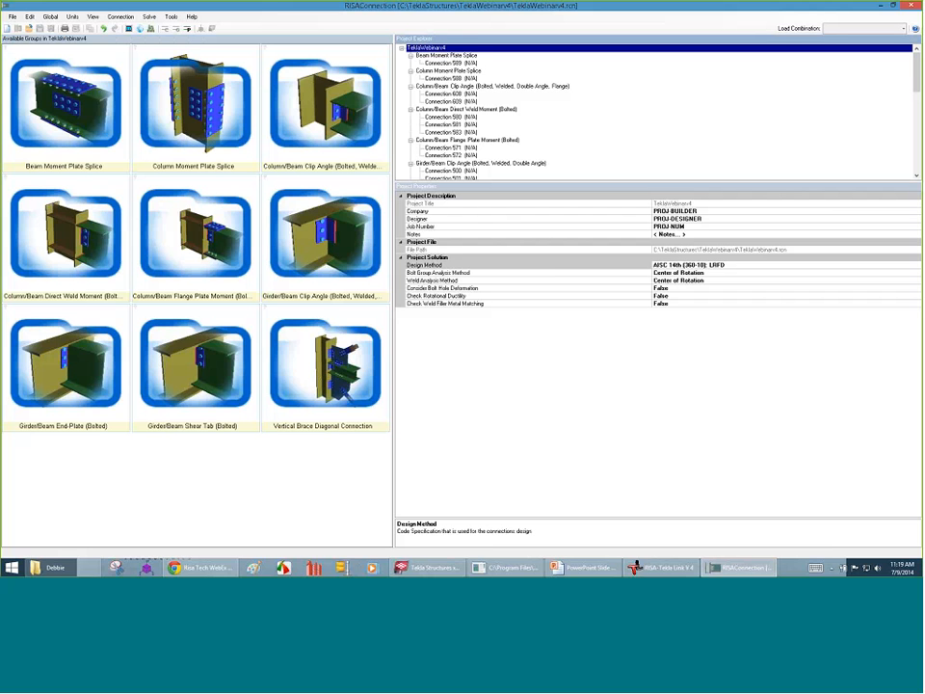
left_click(411, 56)
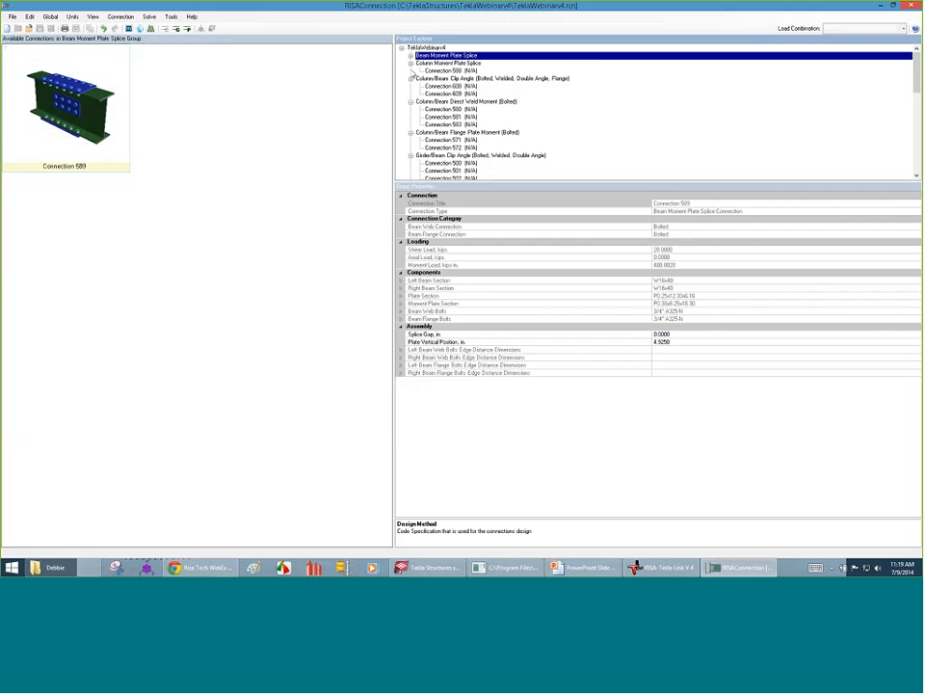
left_click(411, 63)
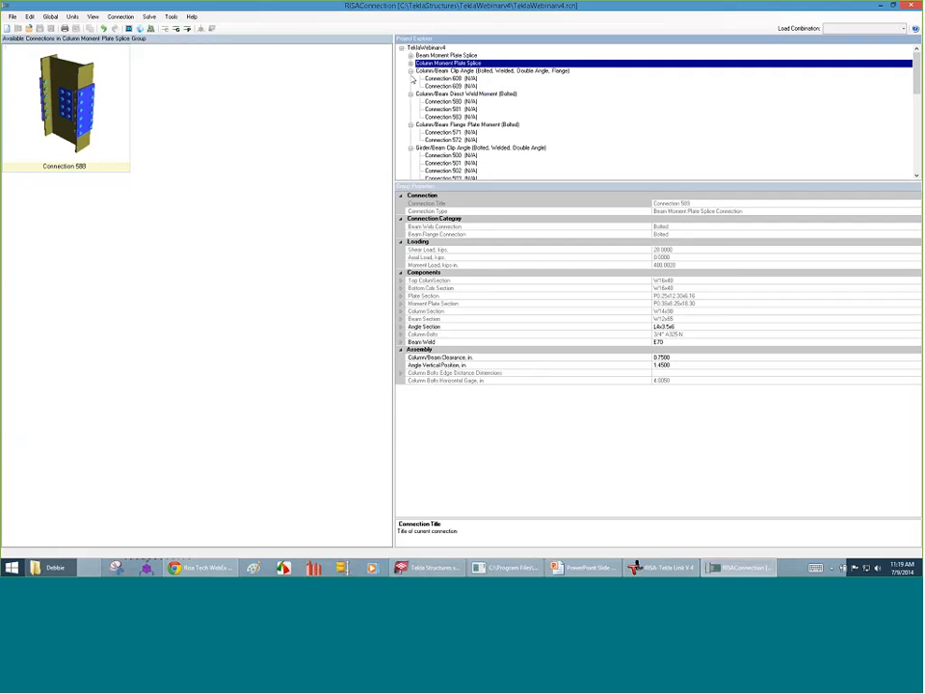
left_click(412, 72)
left_click(411, 79)
left_click(411, 86)
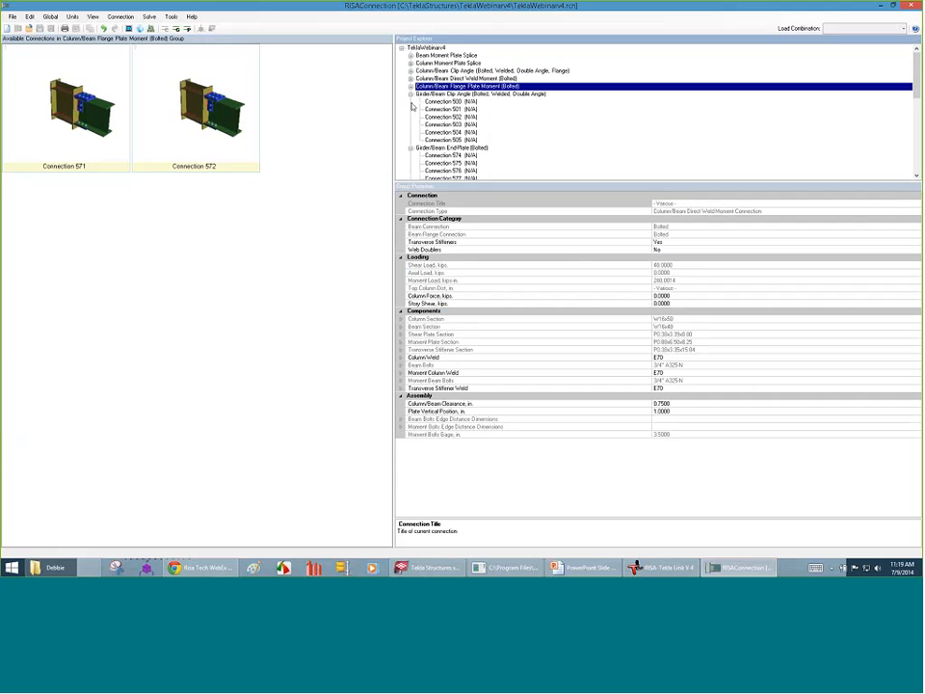
left_click(412, 94)
left_click(412, 103)
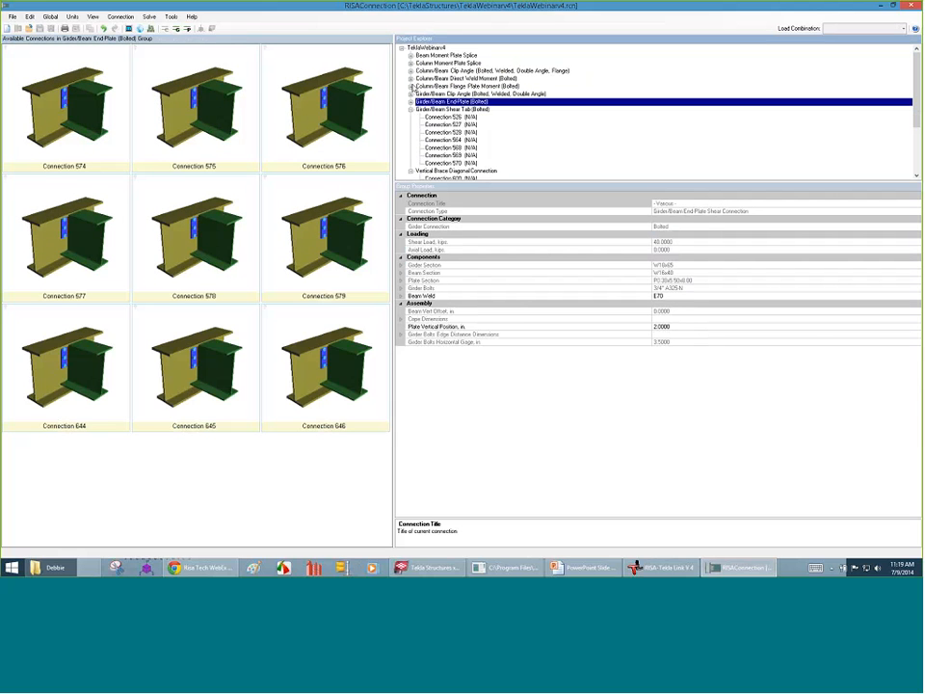
left_click(412, 110)
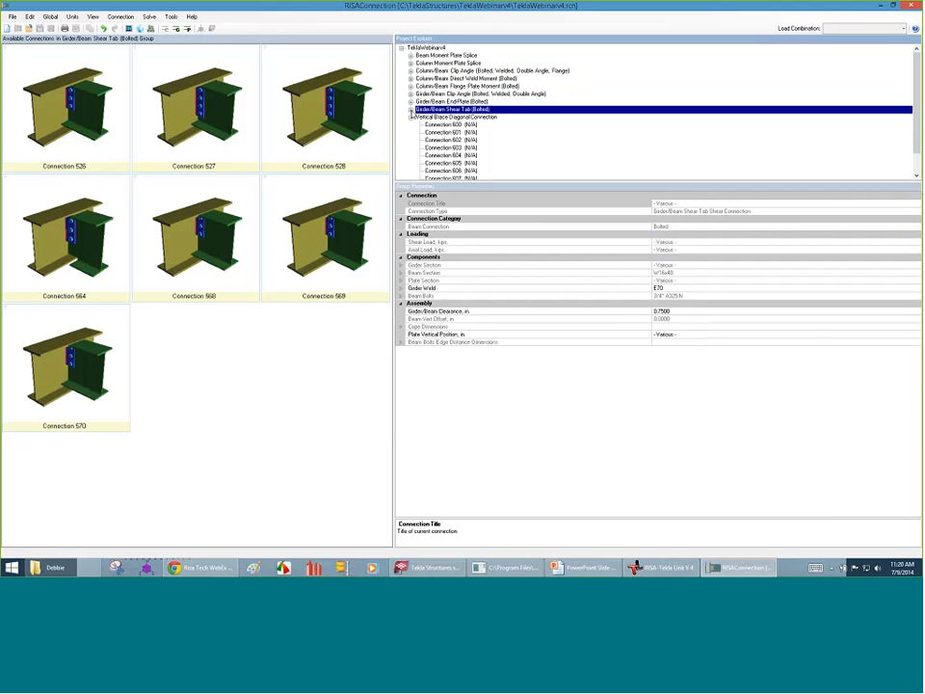
left_click(411, 117)
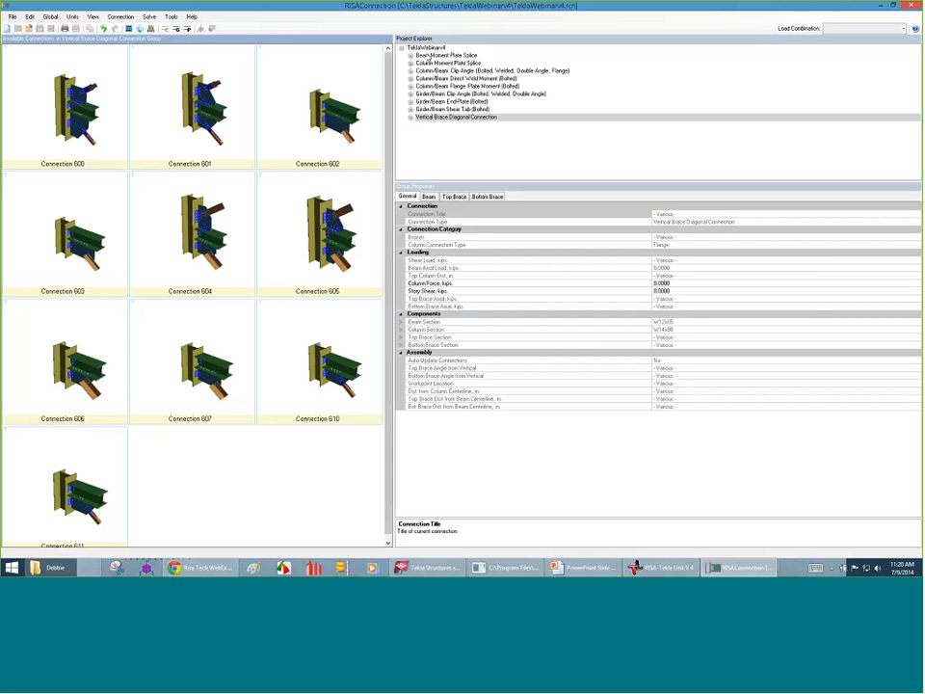
left_click(429, 48)
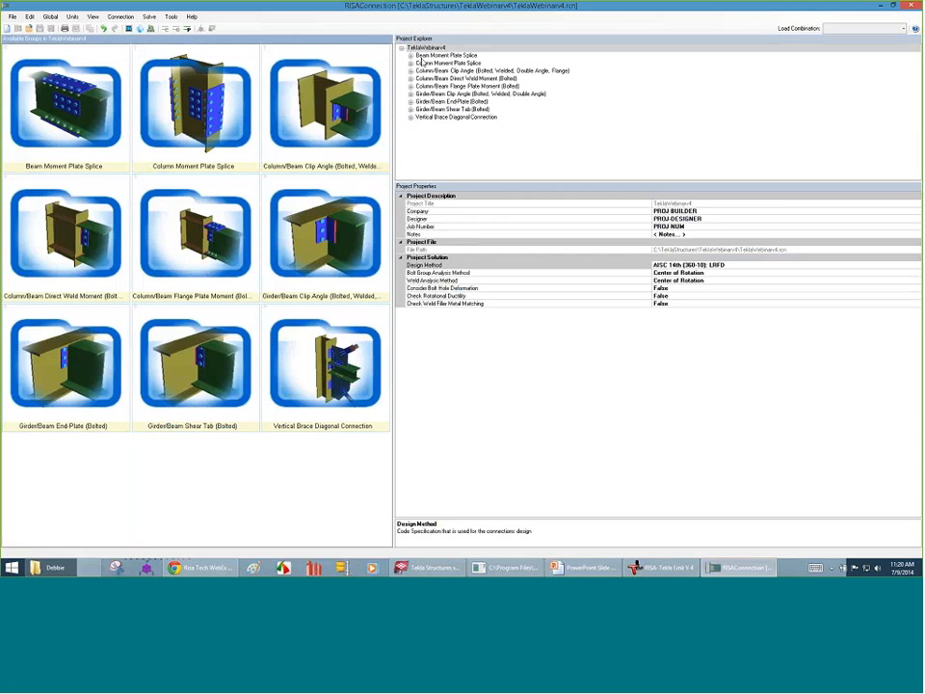
- Review the imported Beam Moment Plate Splice, Column/Beam Clip Angle and Column/Beam Direct Weld Moment groups, and collapse the expanded ones
left_click(418, 56)
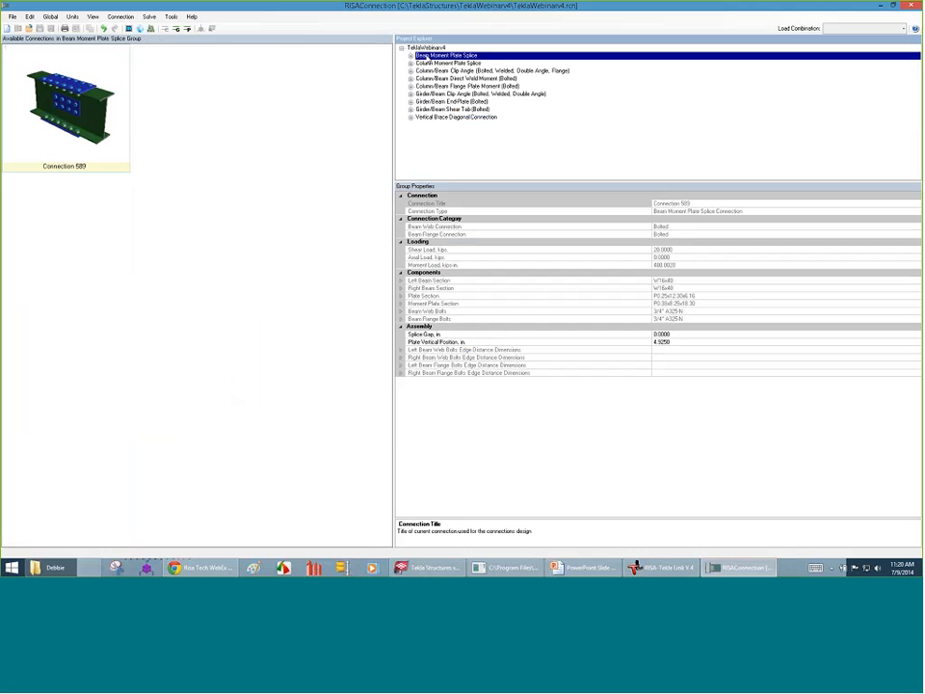
left_click(67, 108)
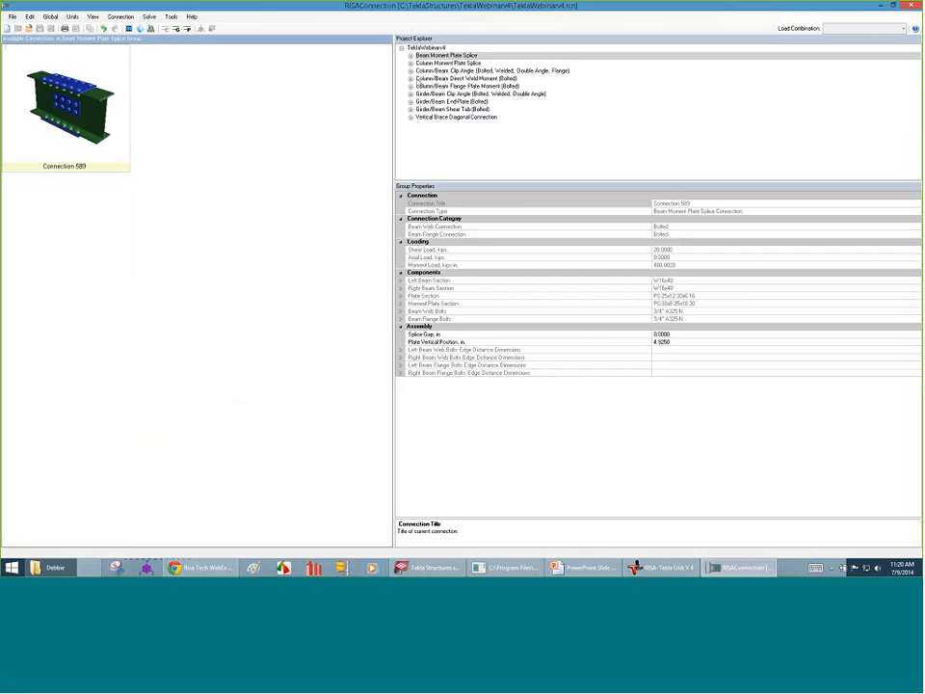
left_click(412, 71)
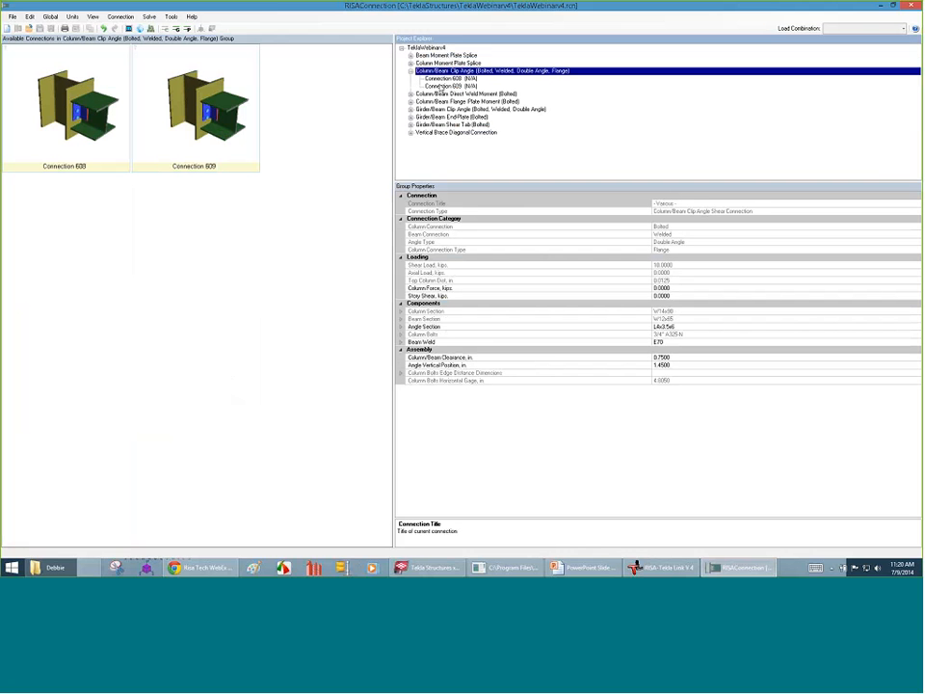
left_click(411, 93)
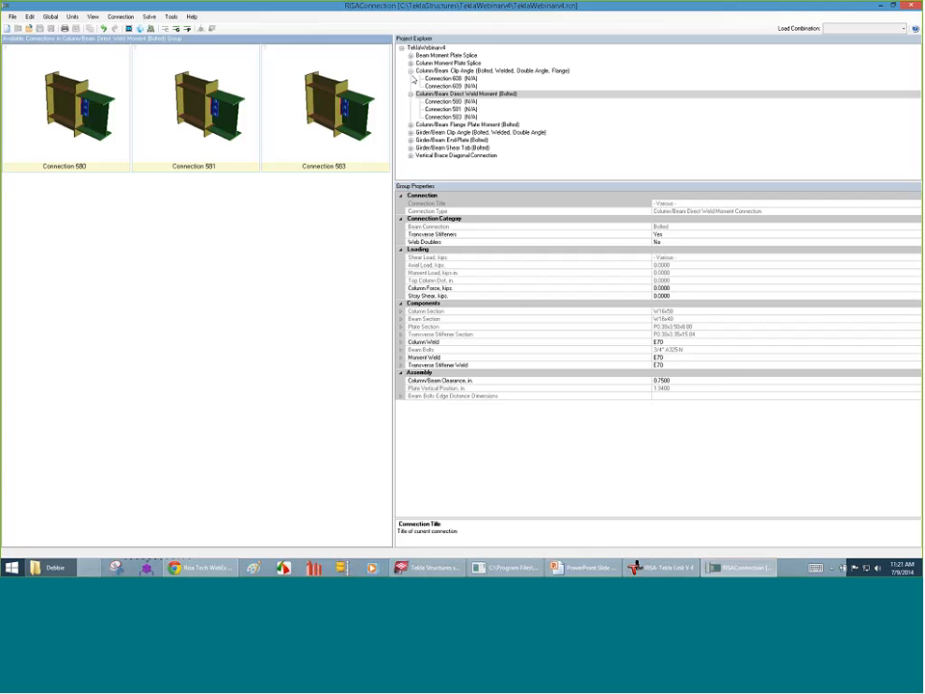
left_click(412, 71)
left_click(412, 78)
- Solve all connections in the TeklaWebinarv4 project and expand the Beam Moment Plate Splice group
left_click(426, 47)
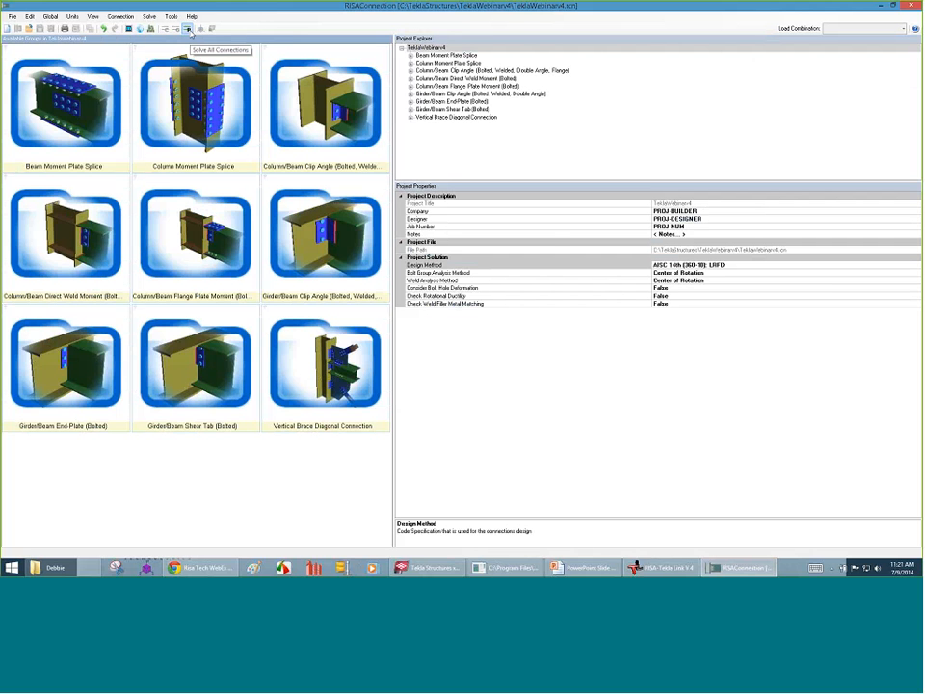
left_click(189, 30)
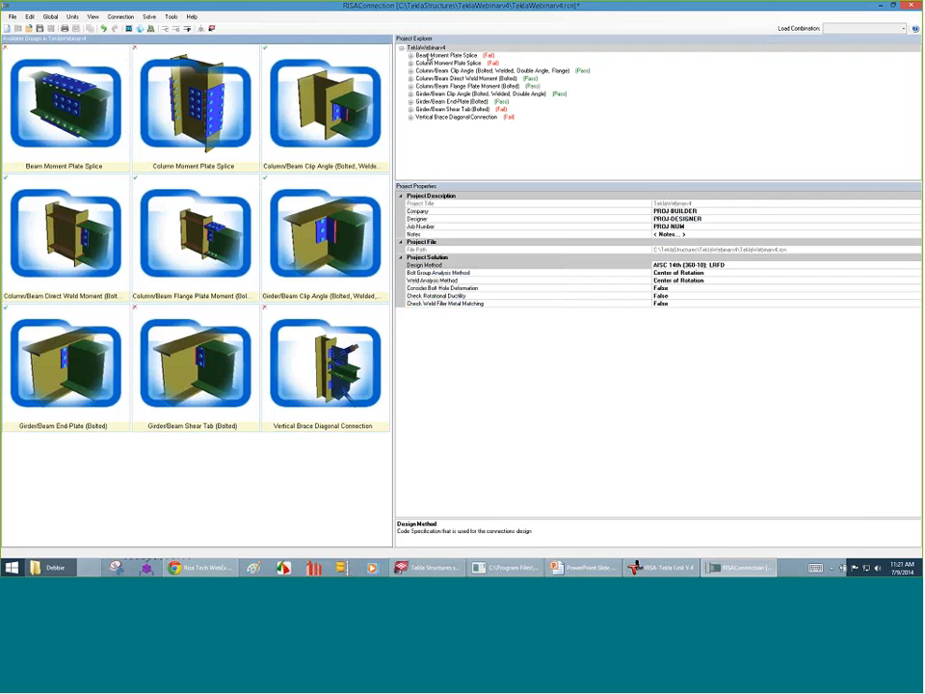
left_click(427, 56)
left_click(410, 56)
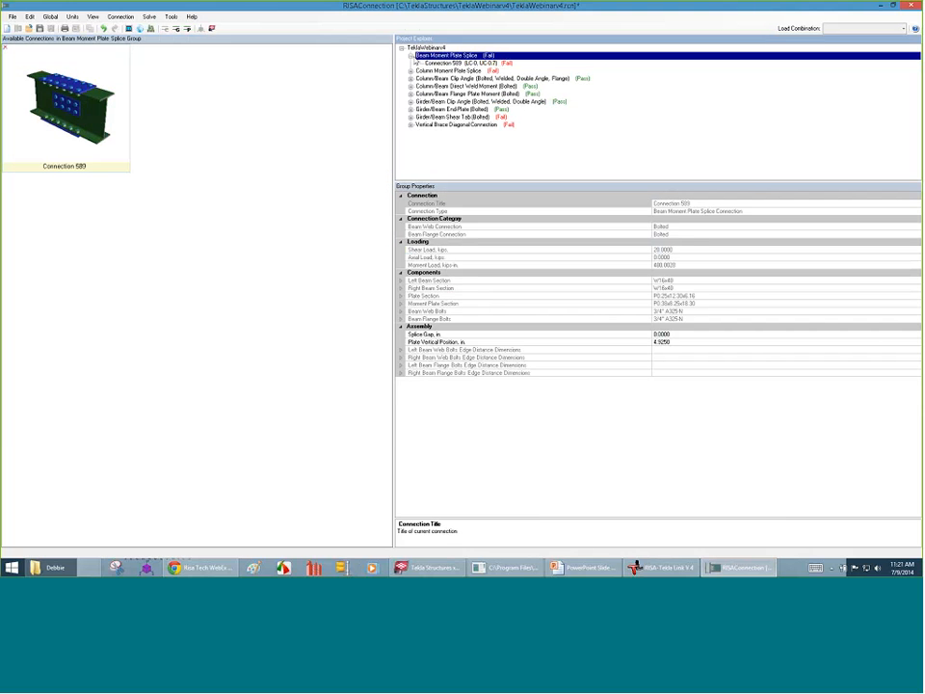
- Open Connection 589 in a widened 3D view and inspect the moment plate splice from several angles
left_click(459, 63)
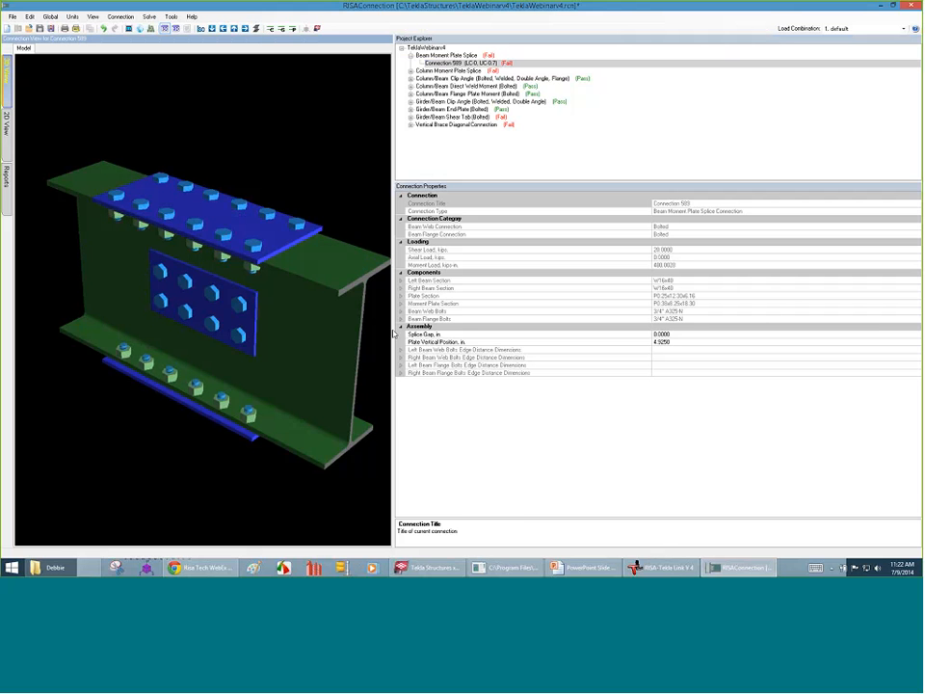
left_click_drag(394, 329, 447, 330)
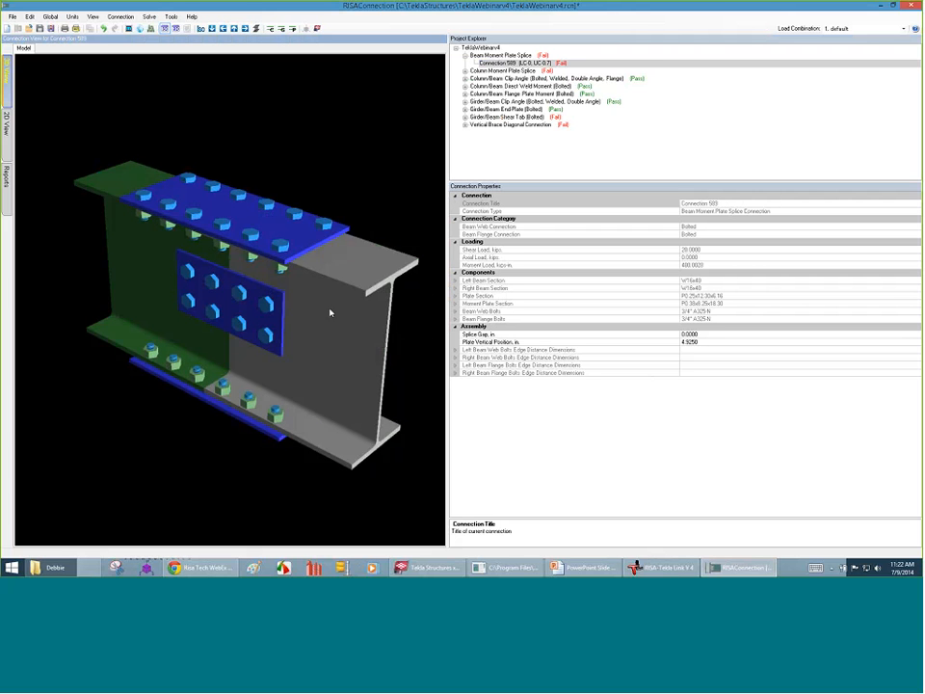
middle_click_drag(329, 328, 351, 317, "shift")
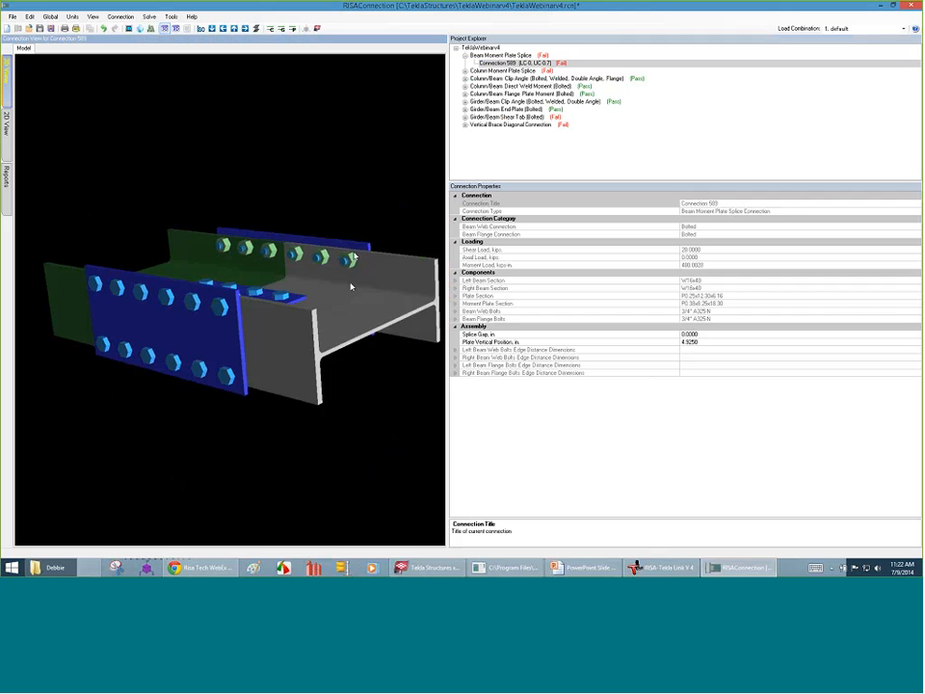
left_click_drag(326, 308, 328, 200)
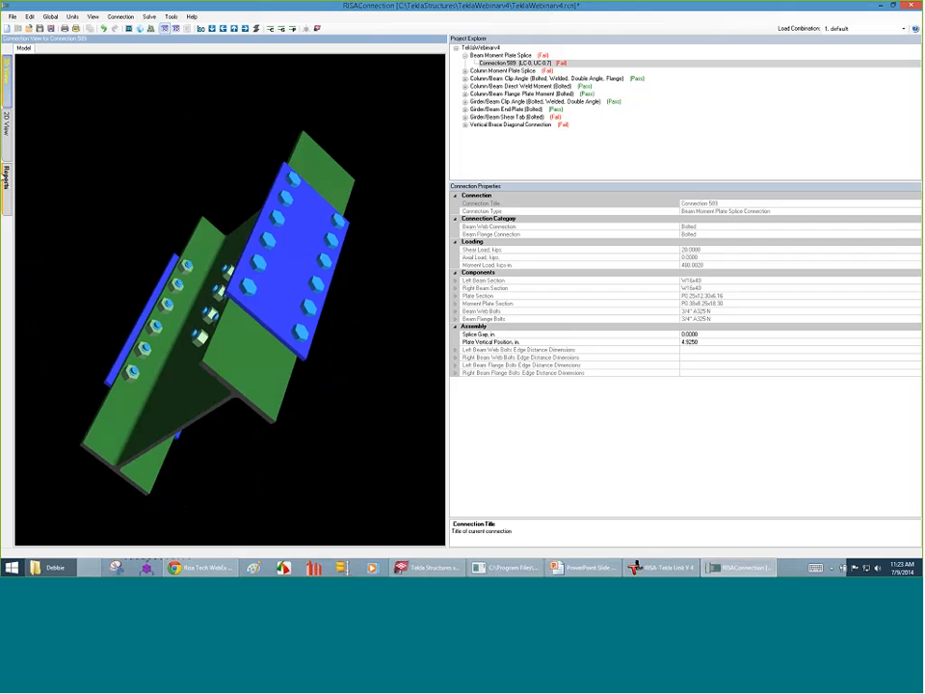
- Show Connection 589 in its 2D side view and review the detailed properties of the beam web bolts
left_click(6, 118)
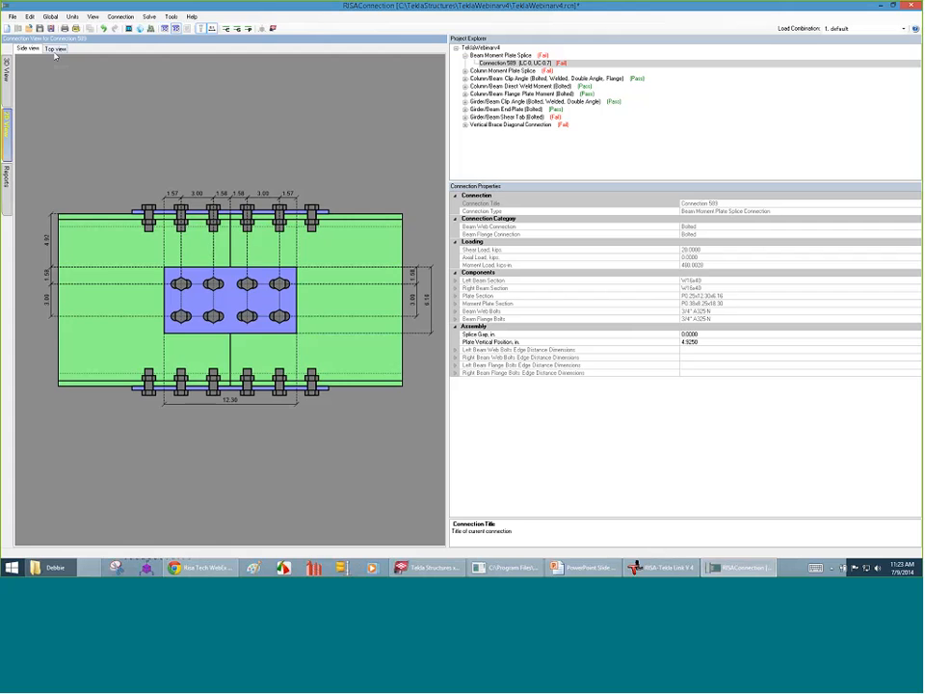
left_click(238, 302)
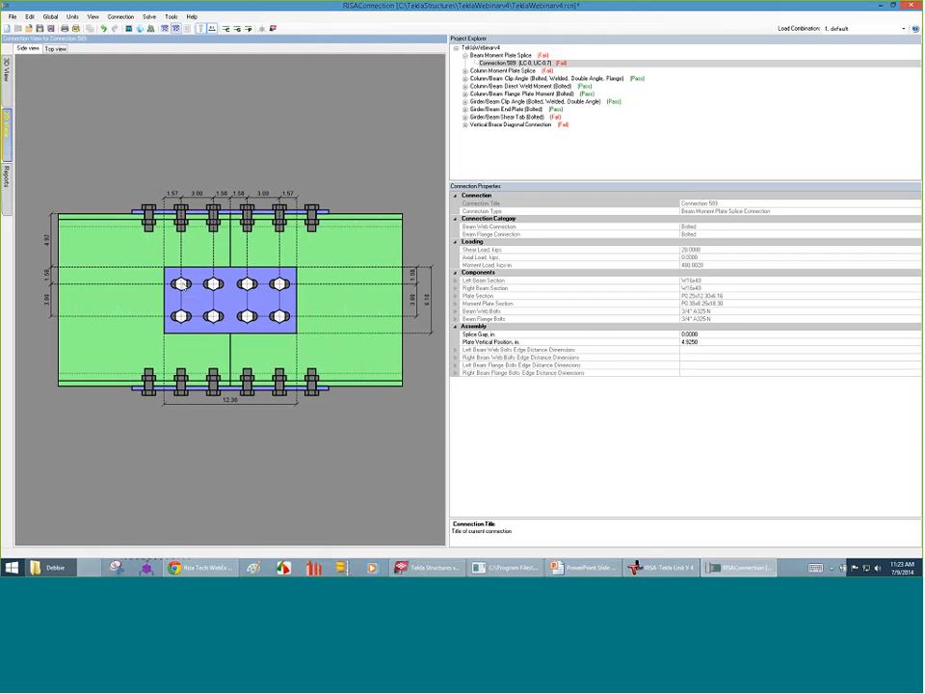
left_click(181, 286)
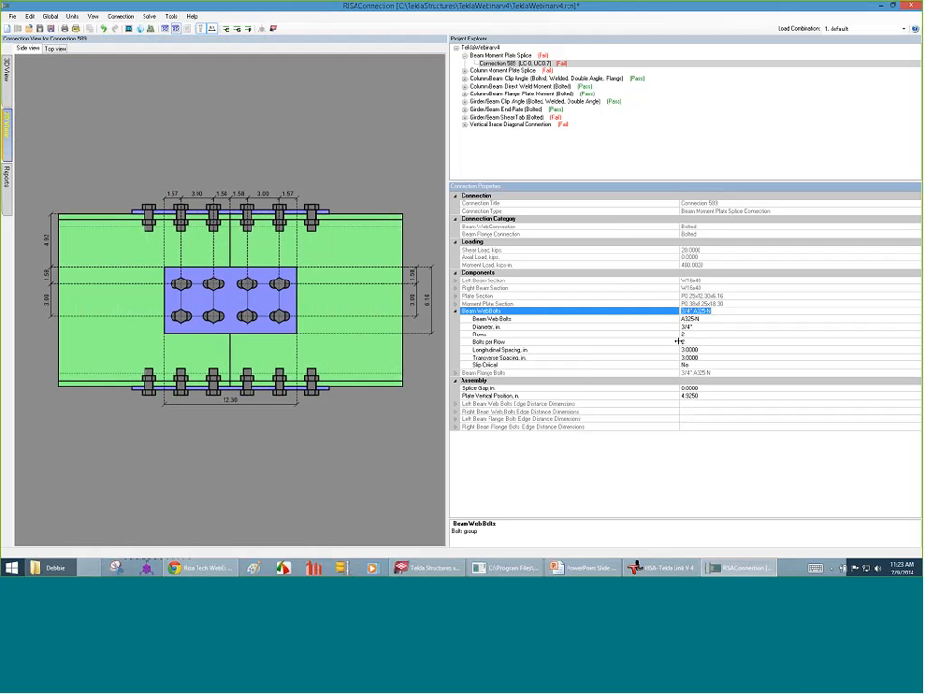
left_click(316, 307)
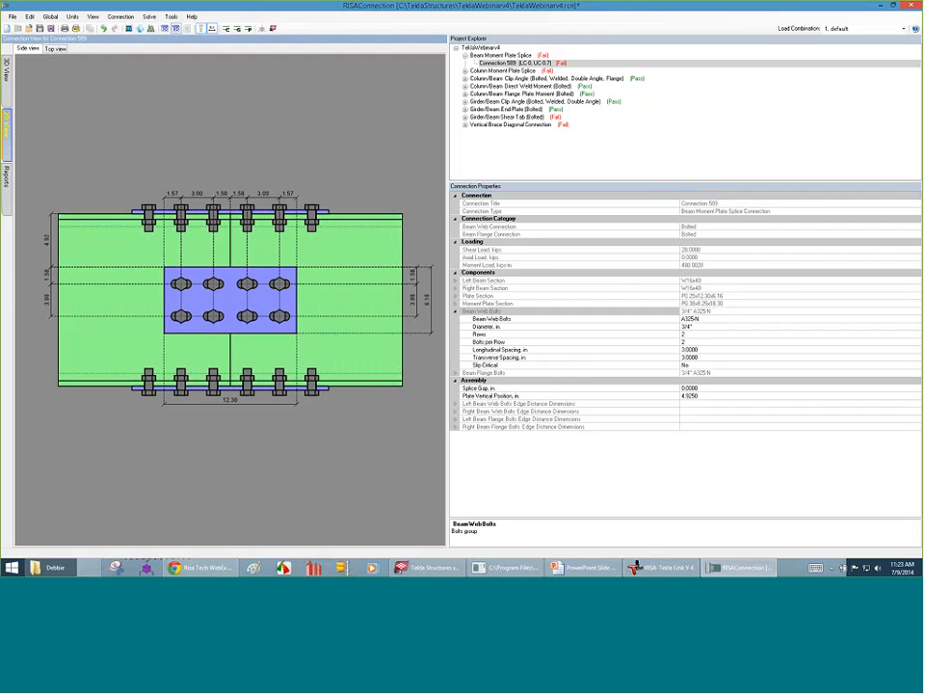
- Show Connection 589 in its 2D top view and inspect the flange bolt layout on the moment plate
left_click(57, 50)
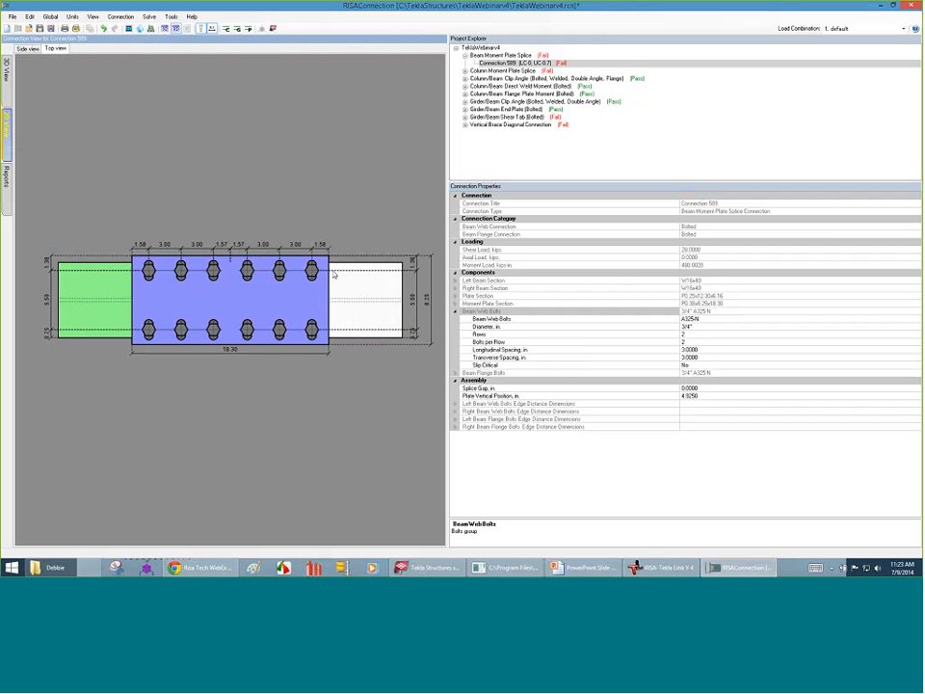
scroll(304, 277, "up", 3)
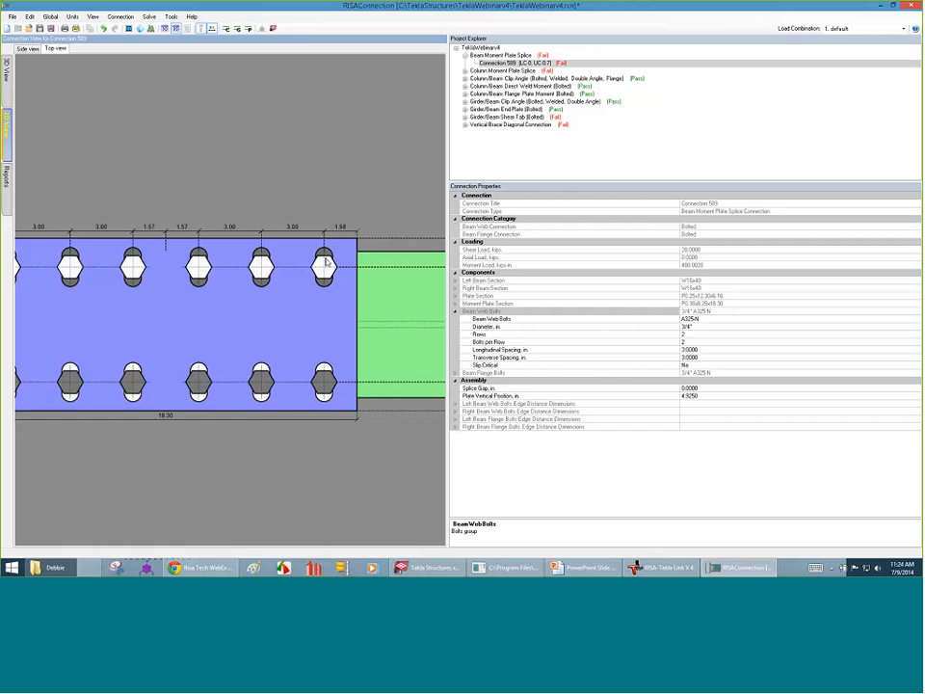
scroll(327, 256, "down", 3)
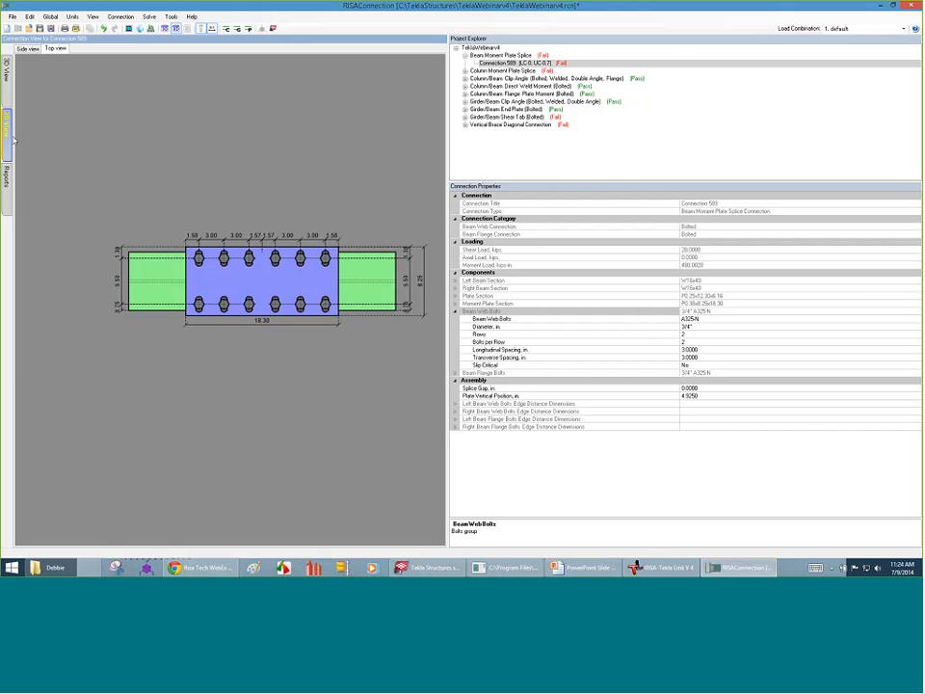
- Open the LRFD results report for Connection 589 and review the whole list of limit states
left_click(8, 178)
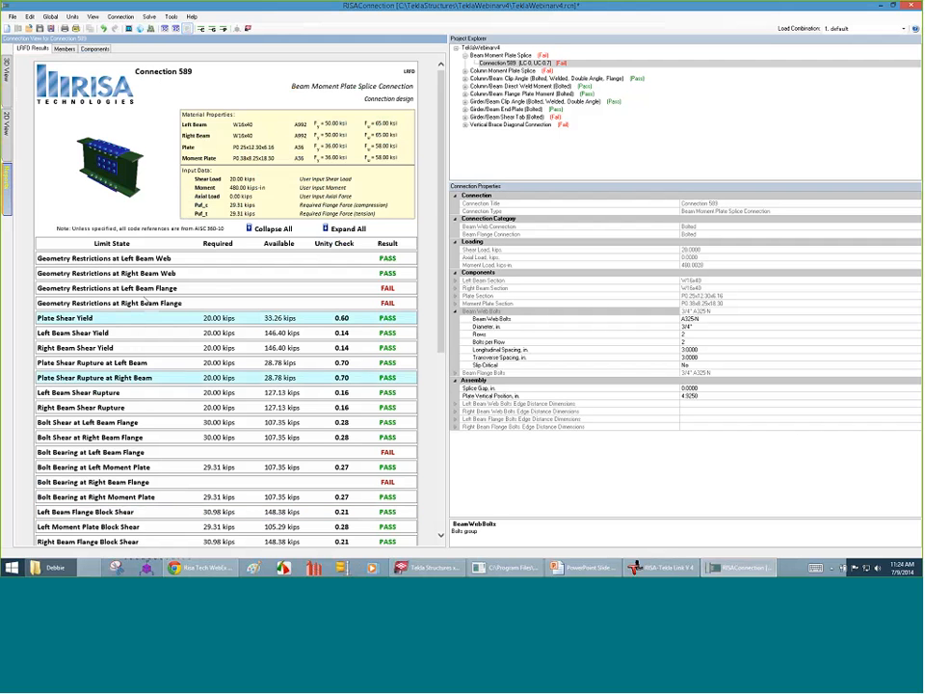
left_click_drag(441, 196, 440, 311)
scroll(444, 362, "up", 3)
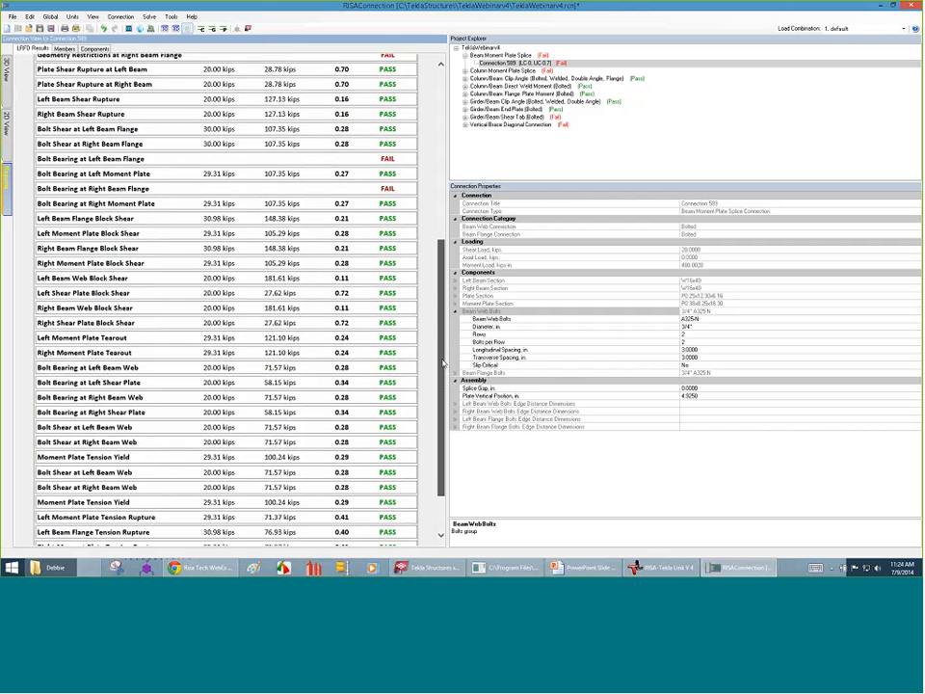
scroll(448, 251, "up", 3)
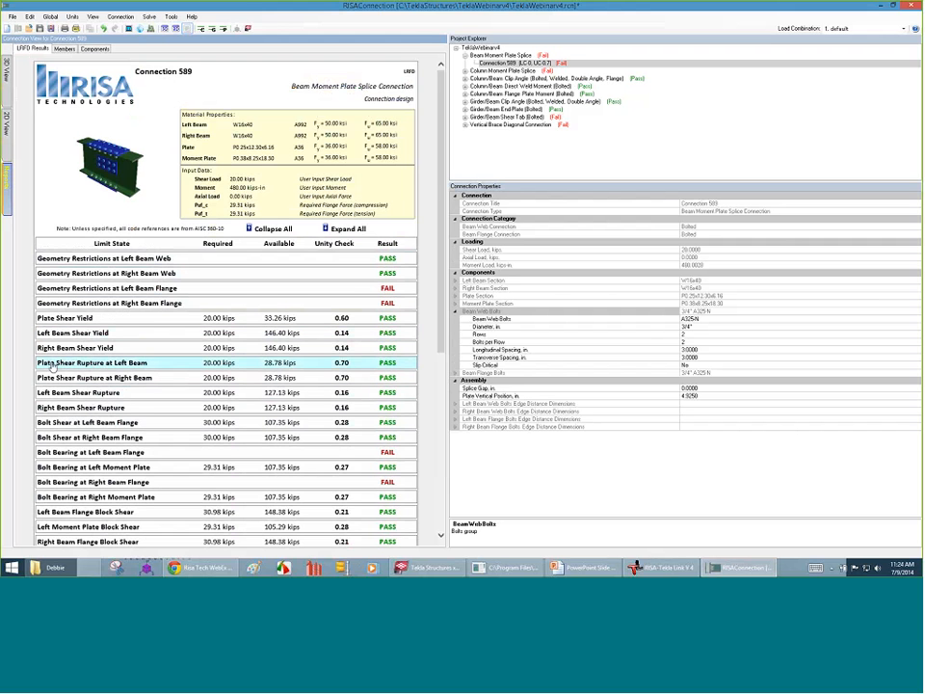
scroll(110, 384, "down", 5)
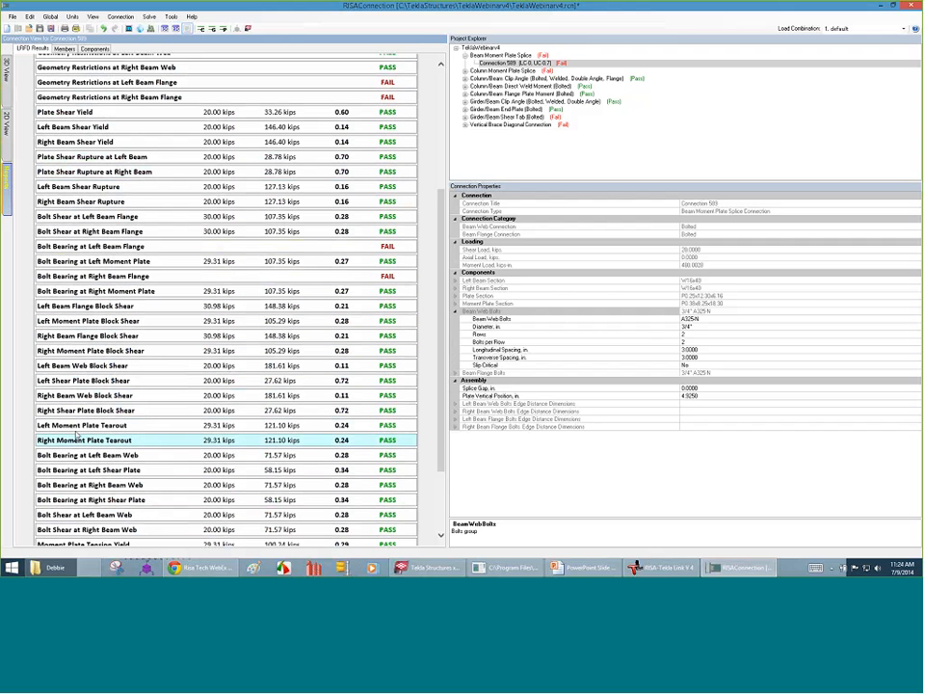
scroll(135, 463, "down", 3)
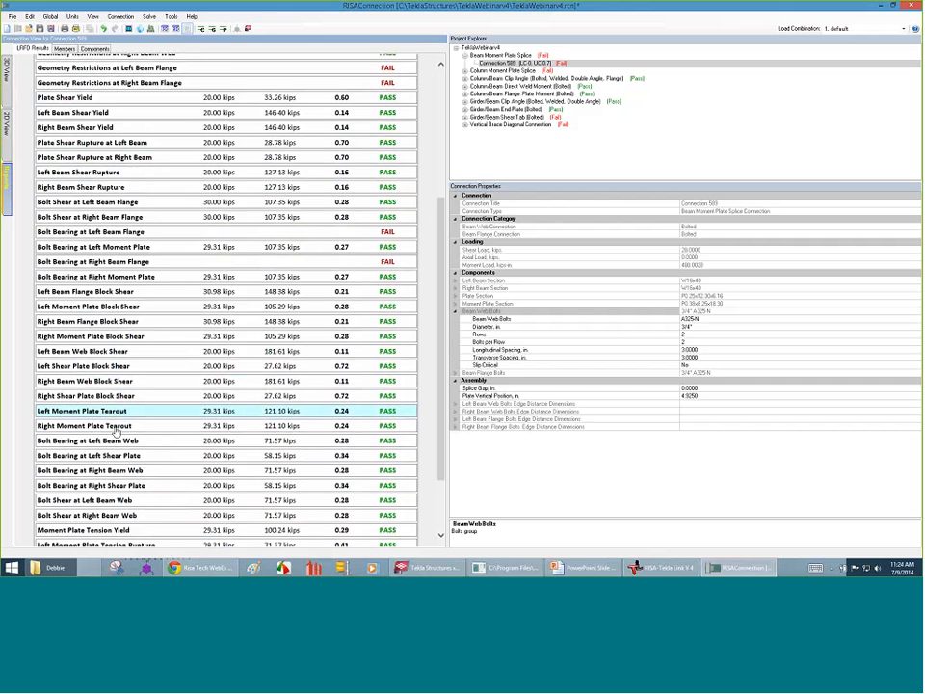
scroll(155, 502, "up", 8)
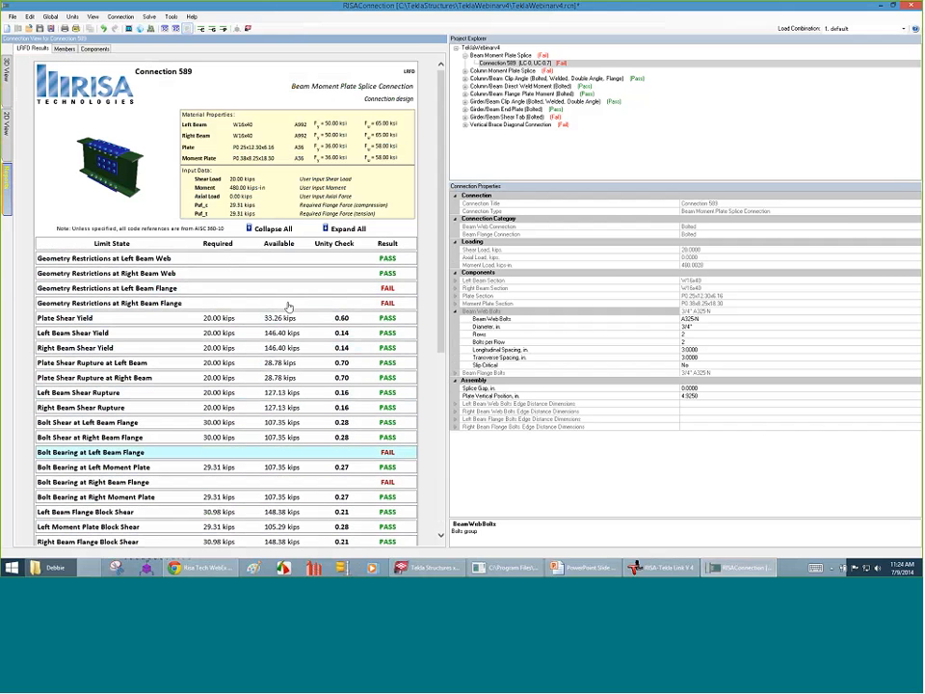
- Examine the calculation details of Plate Shear Yield, Left Beam Shear Yield and Plate Shear Rupture at Left Beam, collapsing each one
left_click(107, 324)
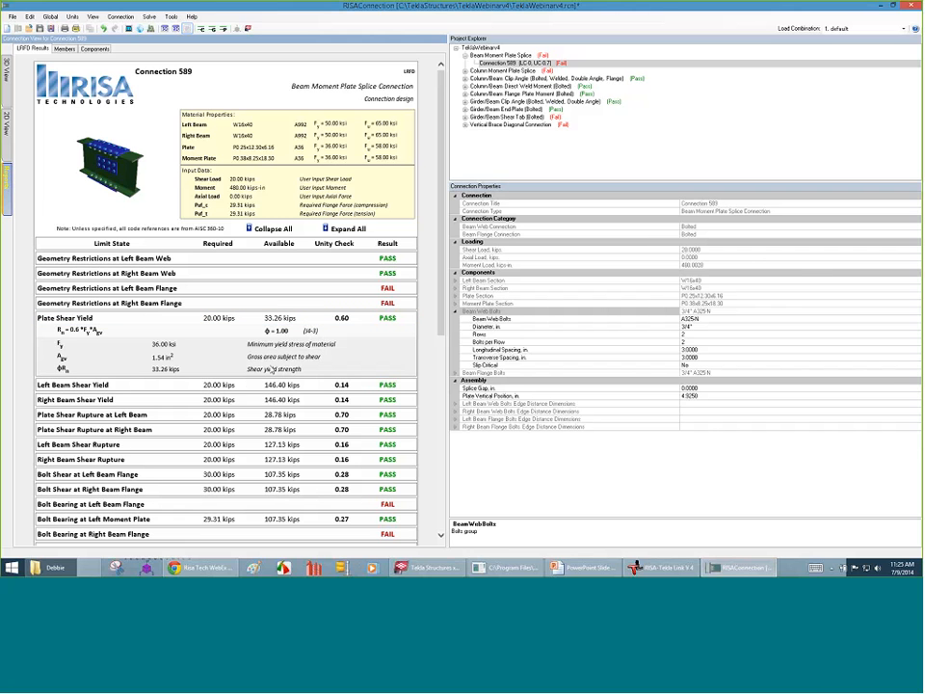
left_click(77, 318)
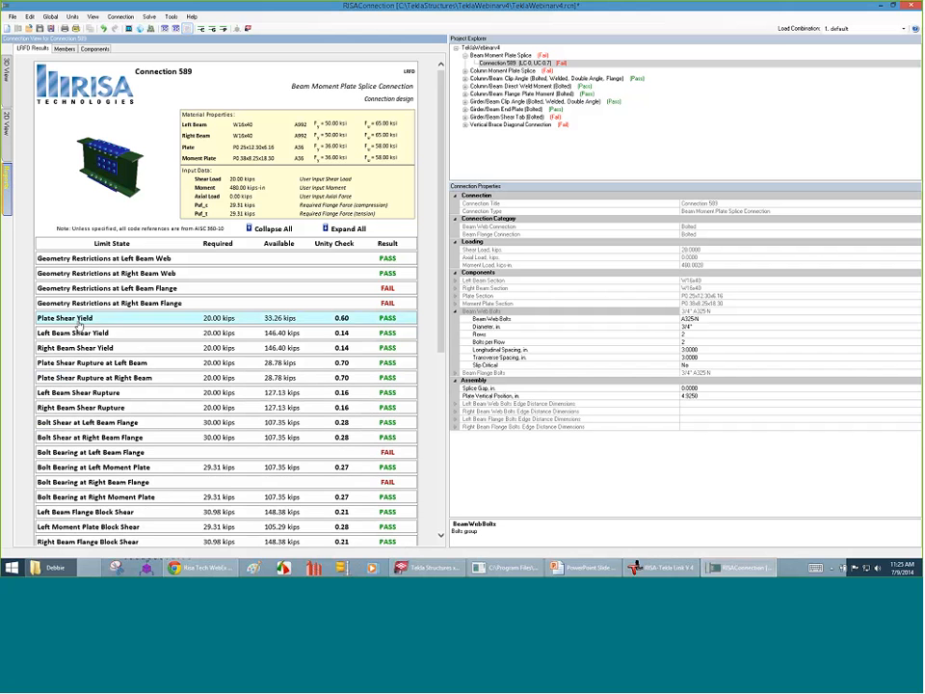
left_click(81, 336)
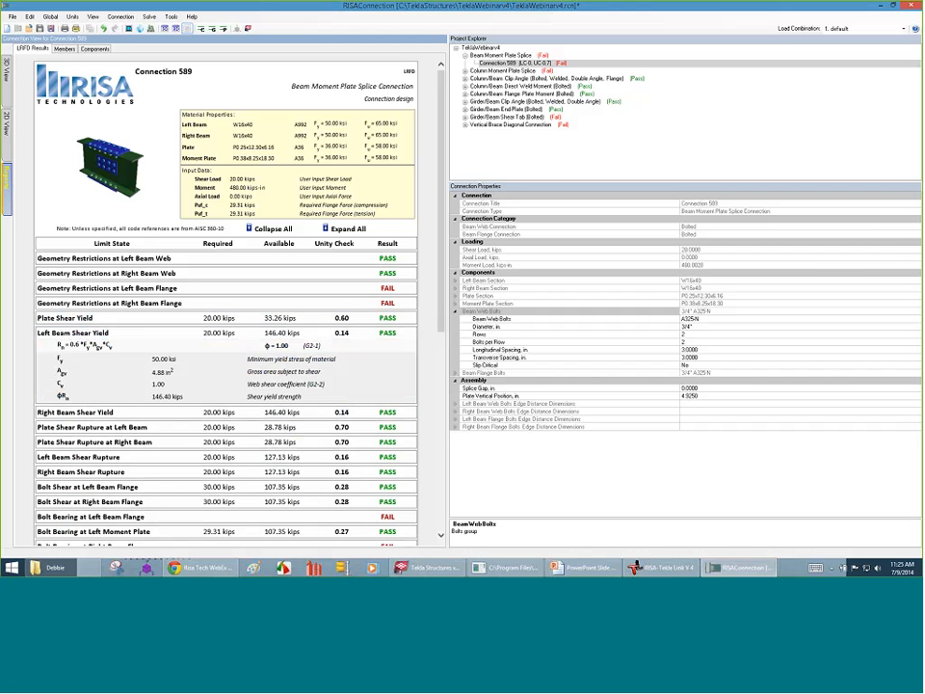
left_click(97, 333)
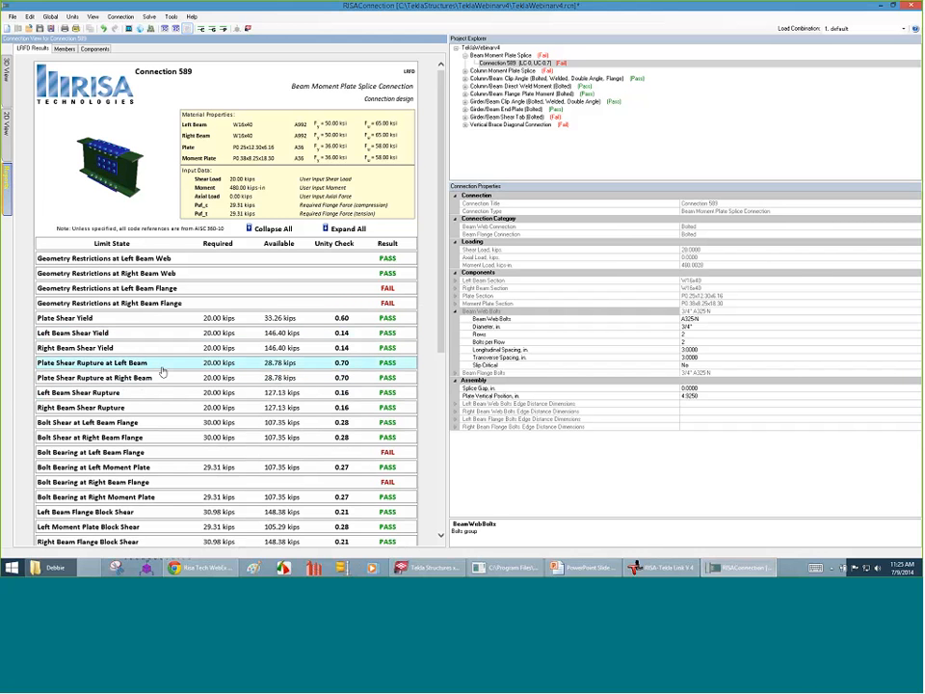
left_click(80, 364)
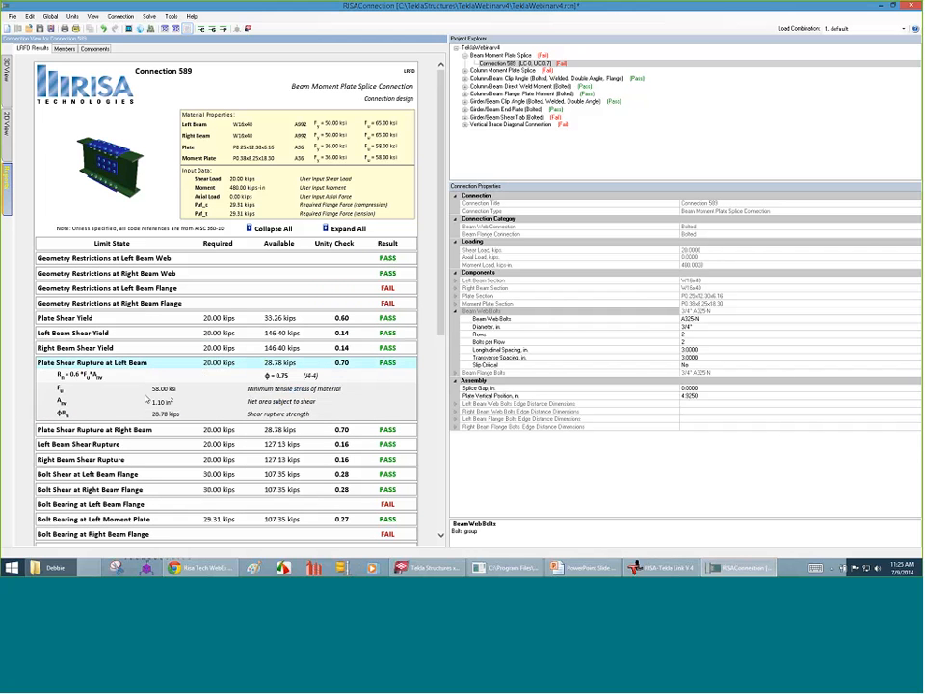
left_click(91, 365)
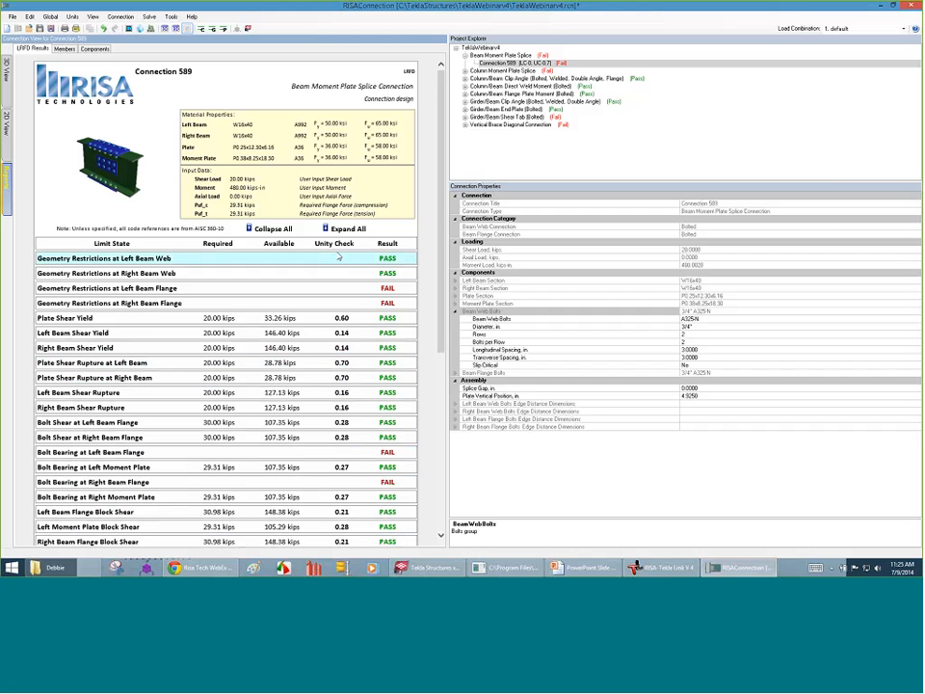
- Expand all limit states in the report, look through their detailed calculations, and collapse them all again
left_click(348, 229)
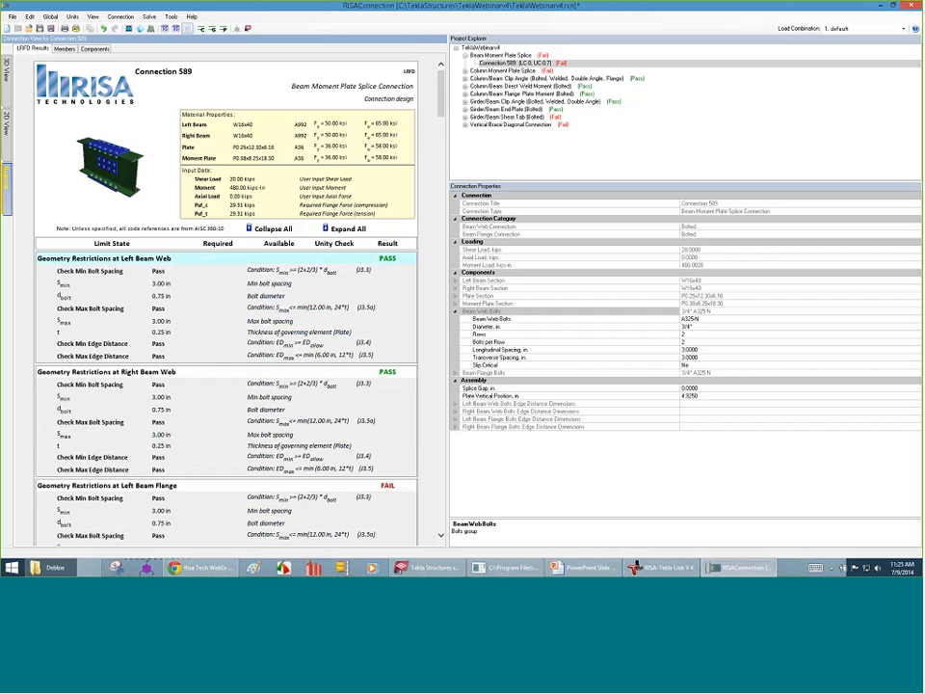
scroll(347, 375, "down", 3)
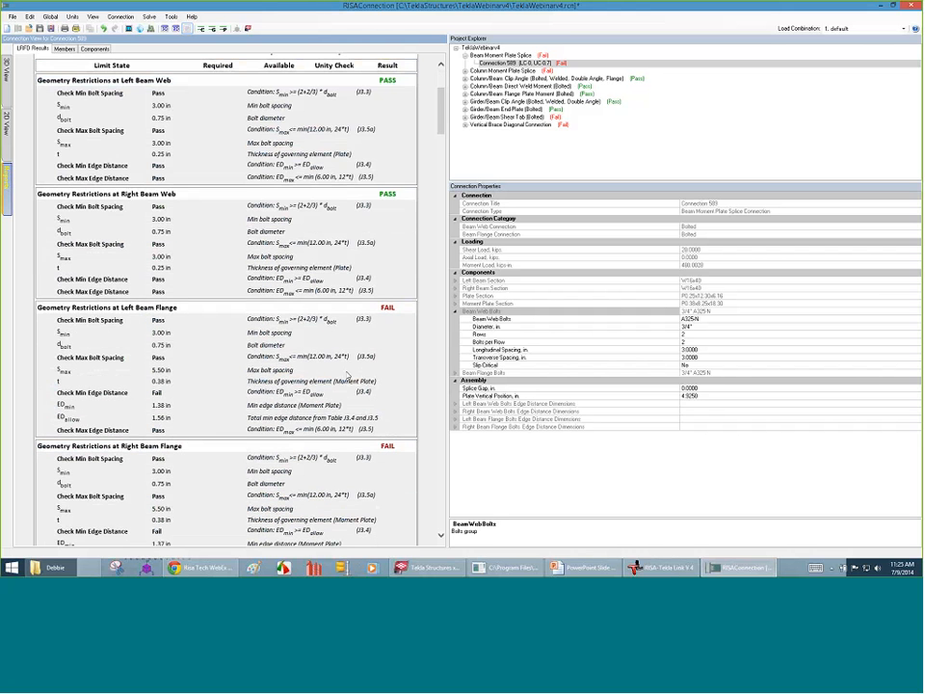
scroll(348, 375, "down", 6)
scroll(348, 375, "up", 15)
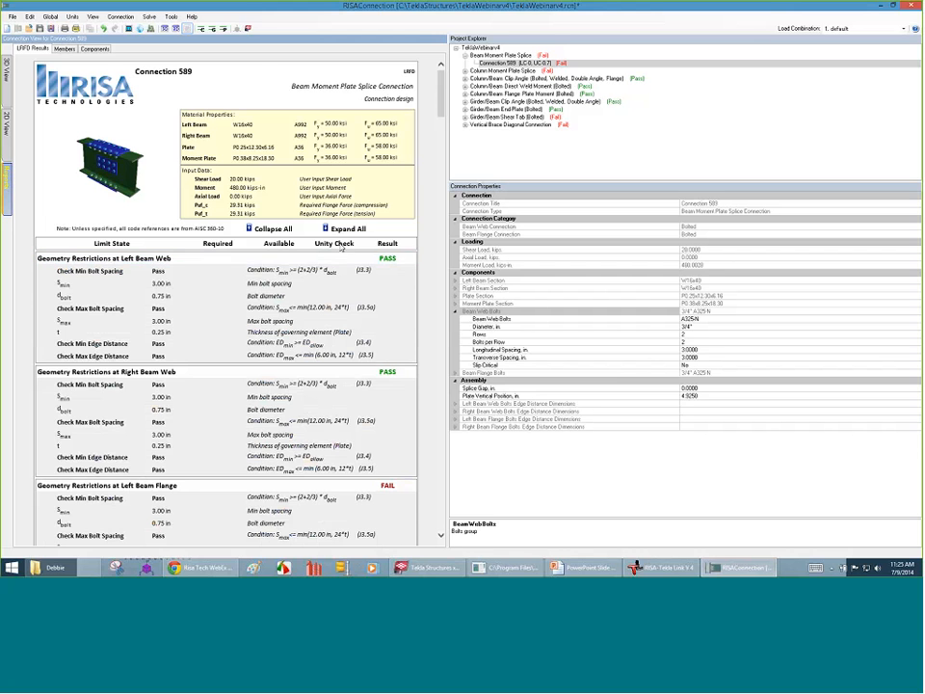
left_click(271, 227)
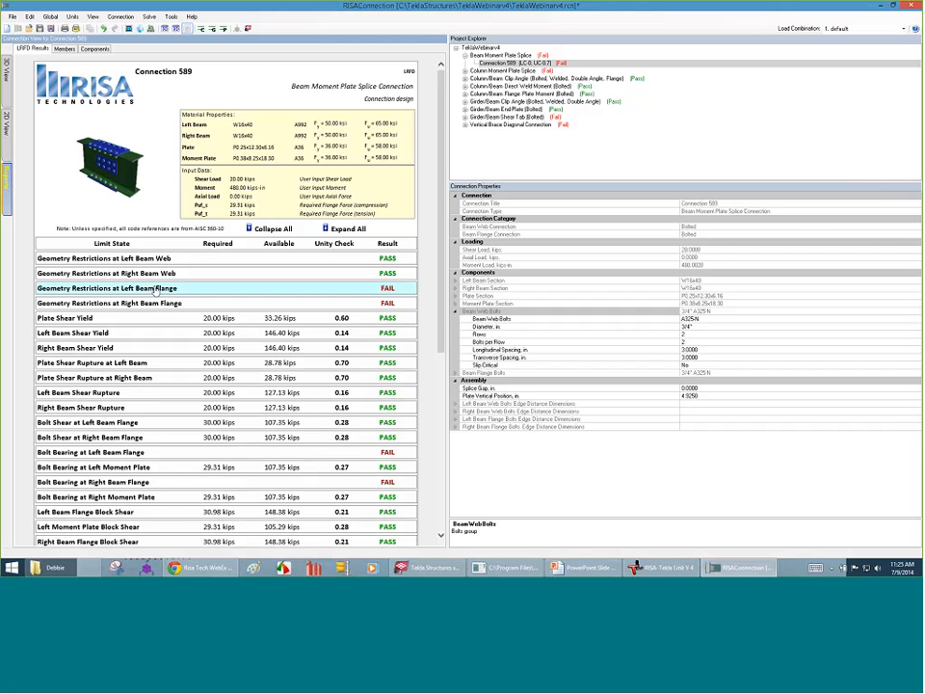
- Expand the geometry restrictions at the left and right beam flanges to examine their bolt spacing and edge distance checks
left_click(157, 289)
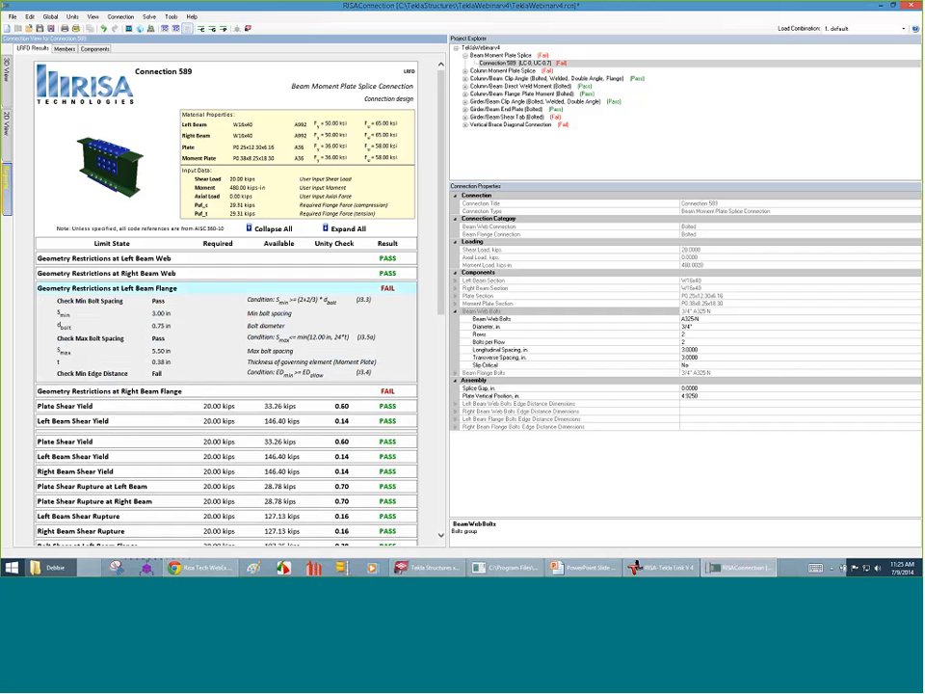
left_click(157, 289)
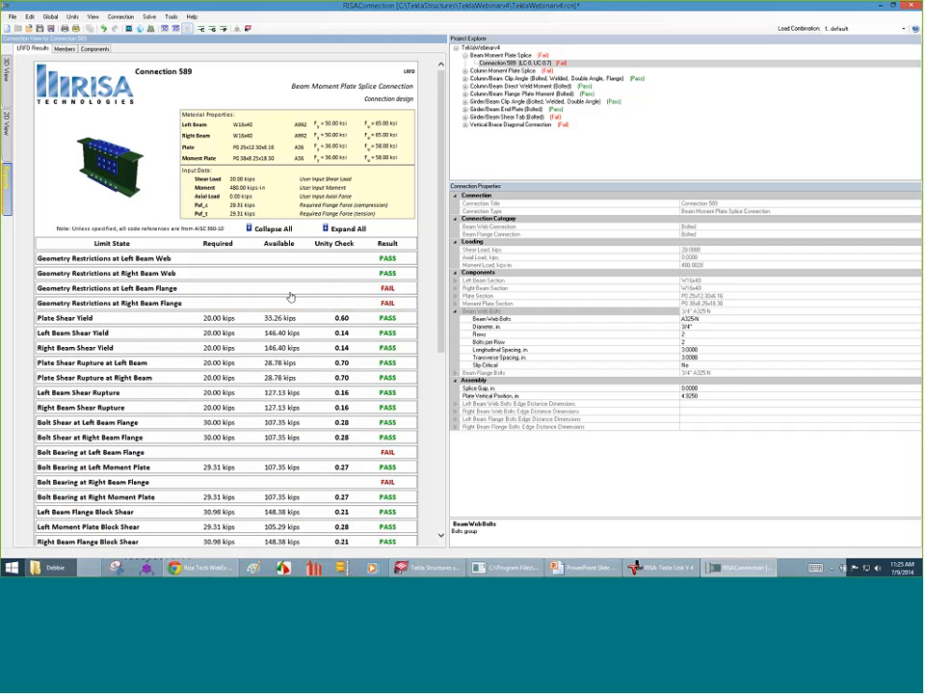
left_click(159, 289)
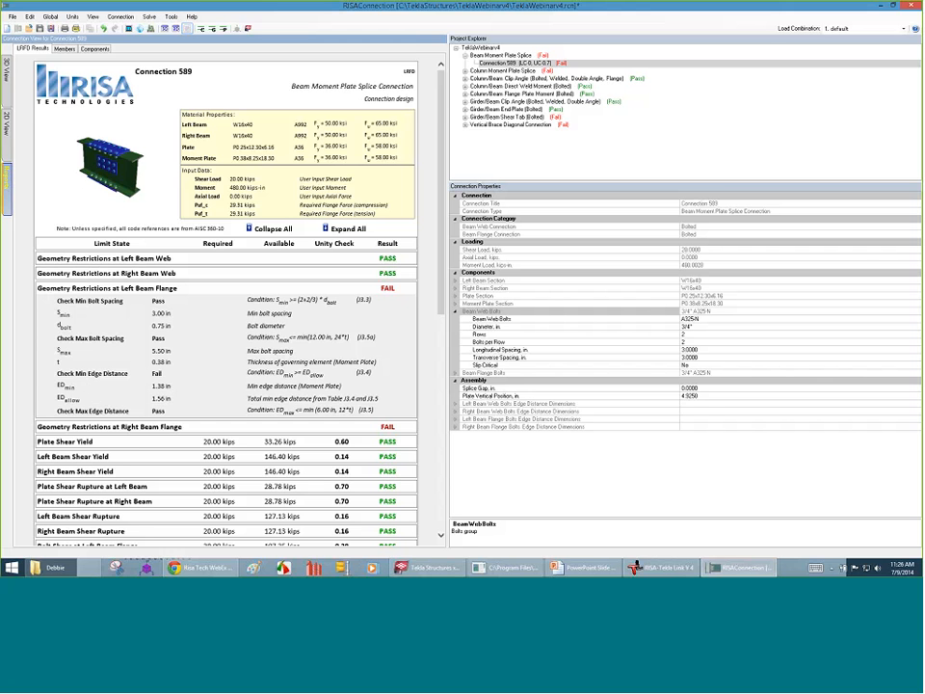
scroll(139, 305, "down", 3)
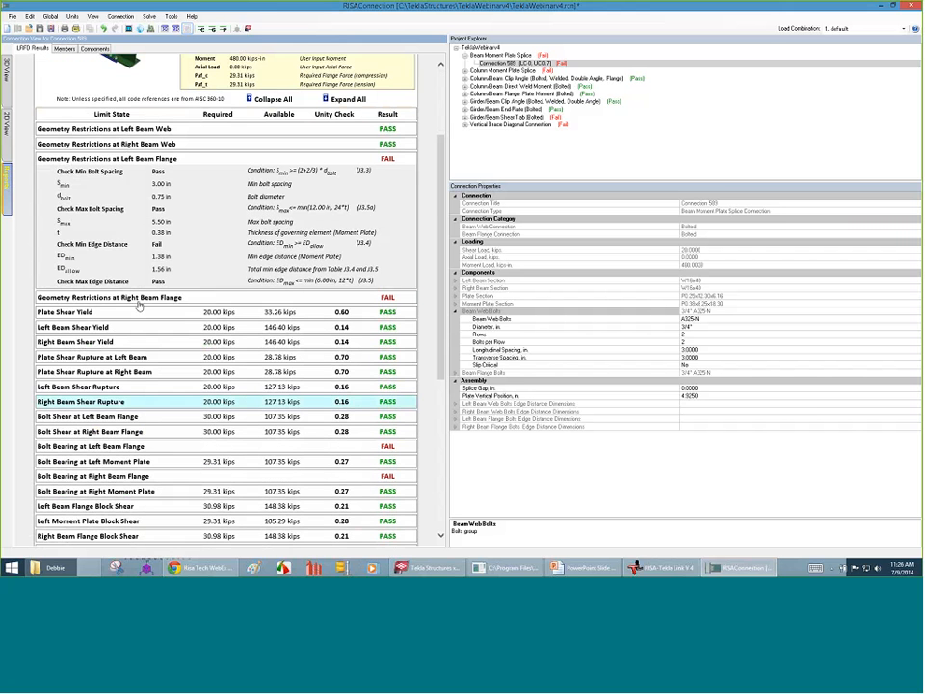
left_click(138, 299)
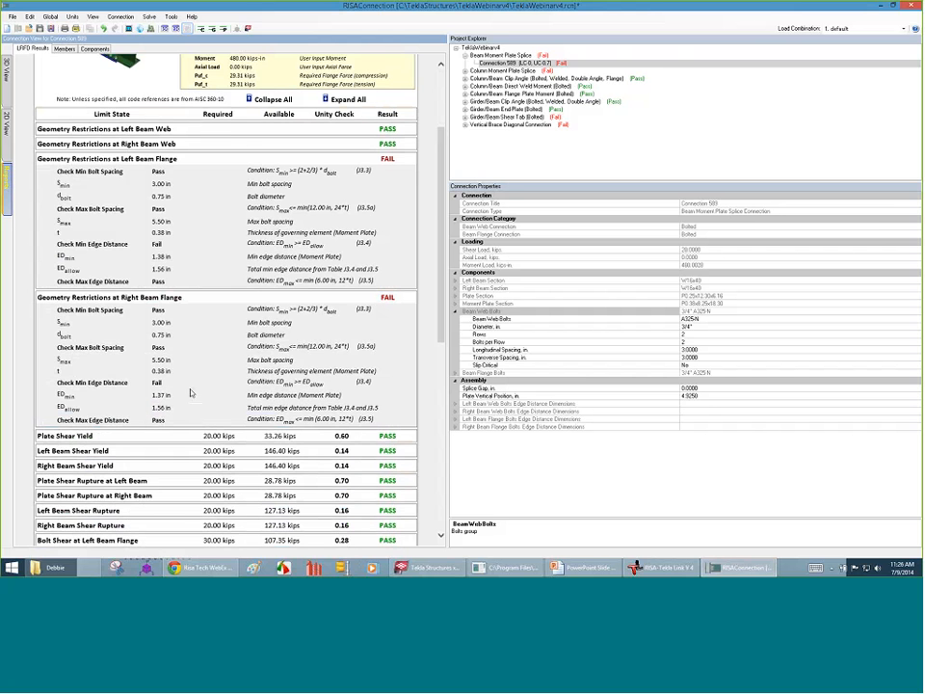
- Check the details of Bolt Bearing at Left Beam Flange, and collapse the left beam flange geometry restrictions
scroll(198, 319, "down", 9)
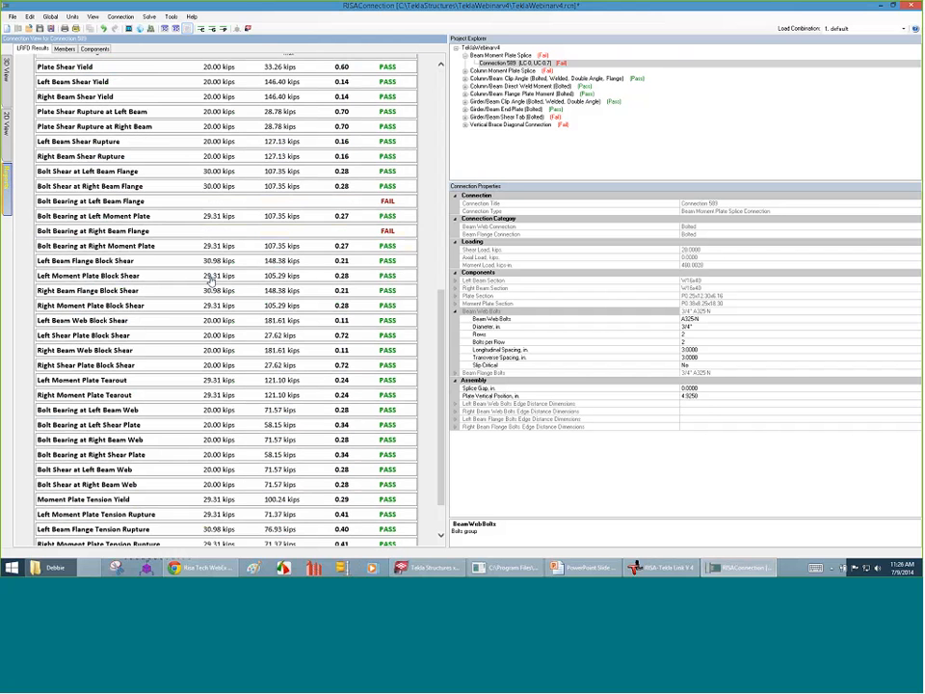
left_click(123, 203)
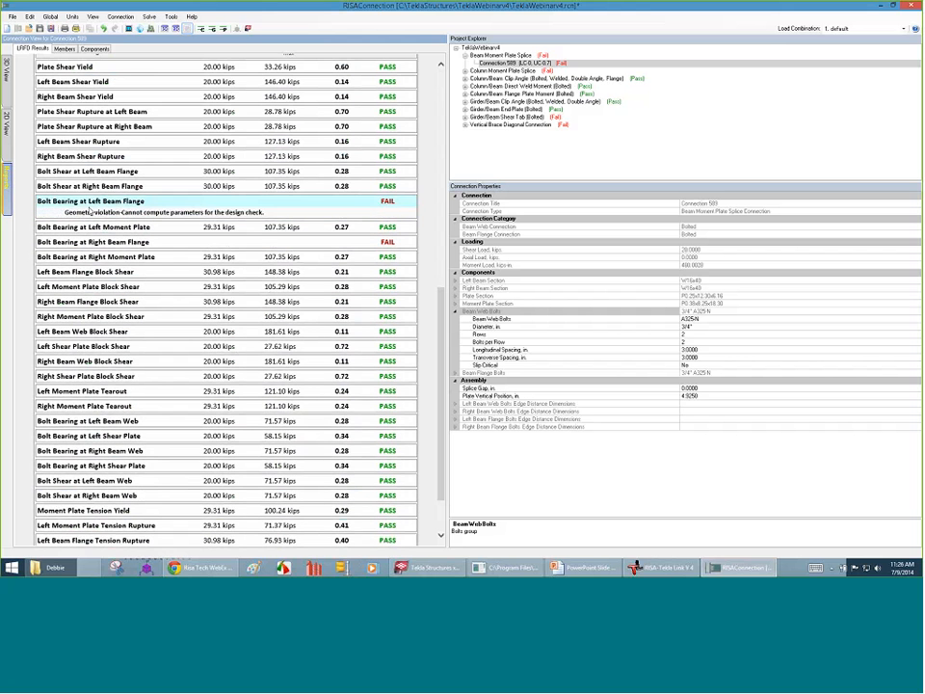
left_click(129, 203)
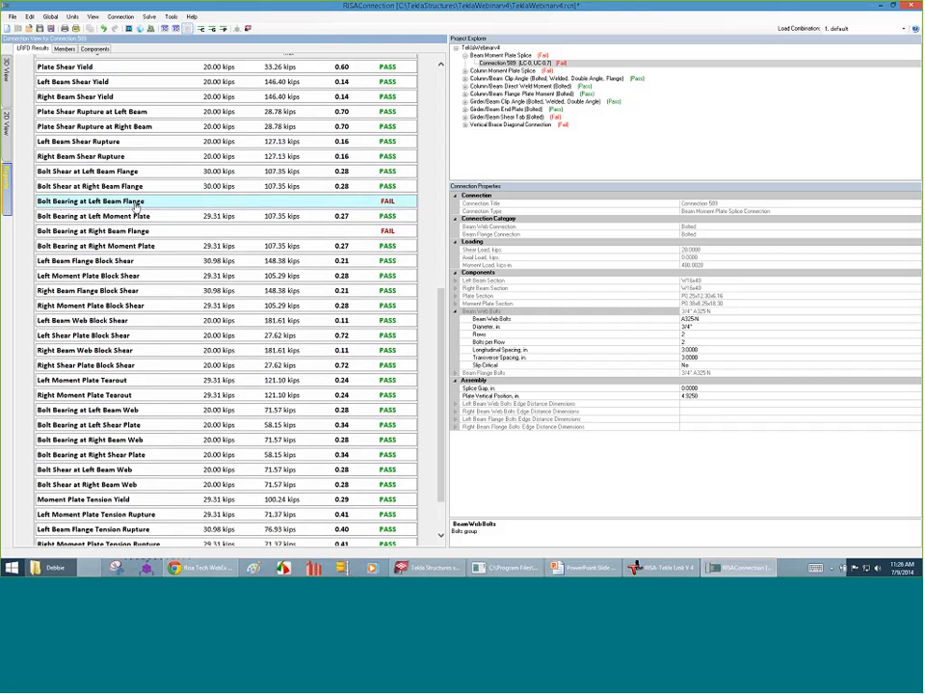
scroll(145, 217, "up", 6)
scroll(157, 229, "up", 5)
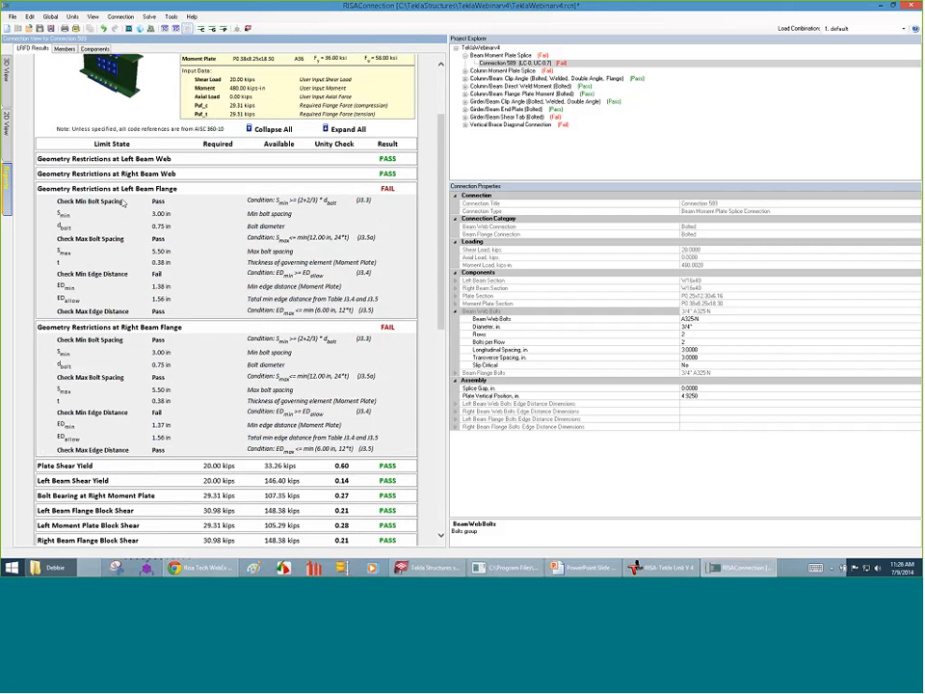
left_click(132, 217)
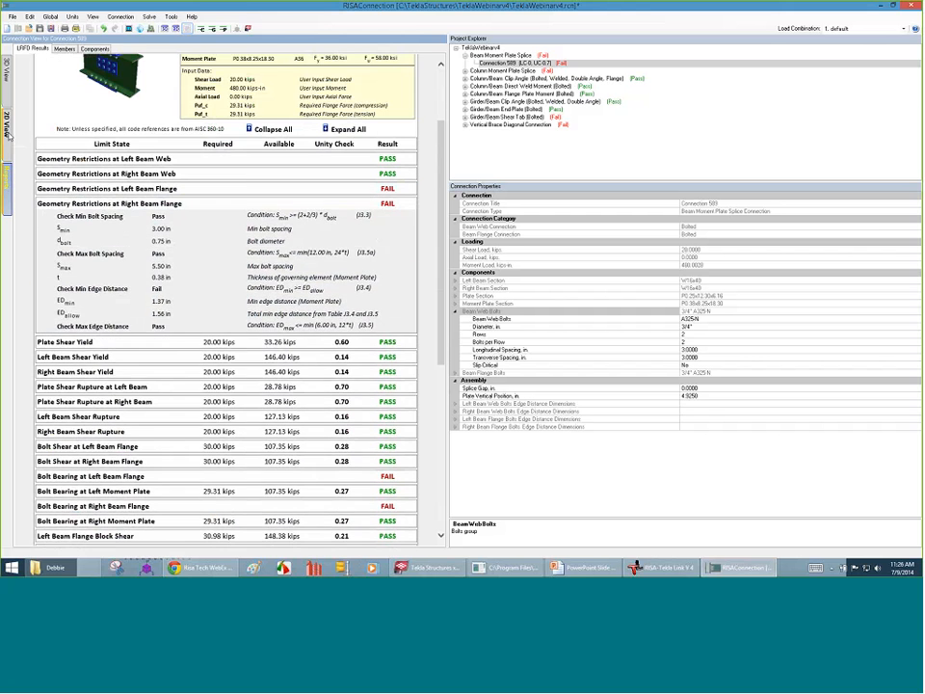
- In the 2D top view of Connection 589, set the right beam flange bolts gage to 3.75 in
left_click(6, 125)
scroll(270, 236, "up", 3)
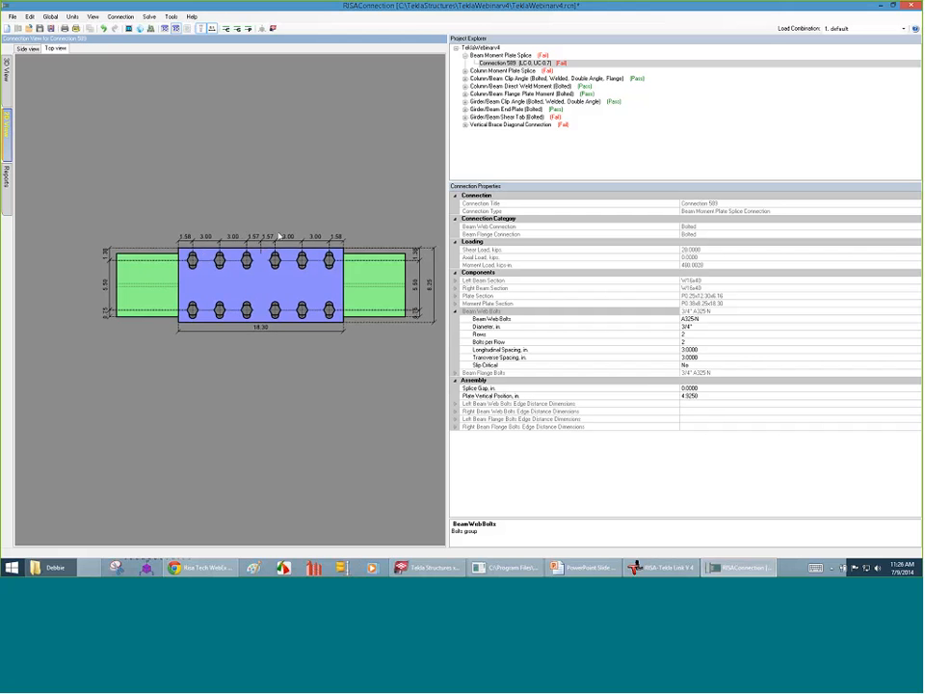
scroll(253, 214, "down", 3)
scroll(253, 213, "up", 2)
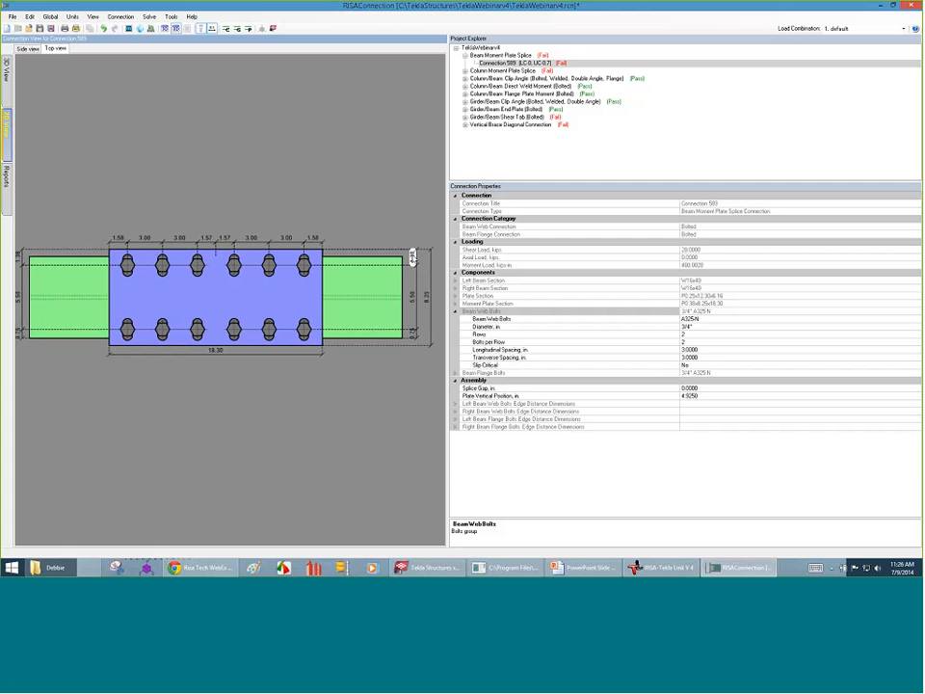
left_click(412, 296)
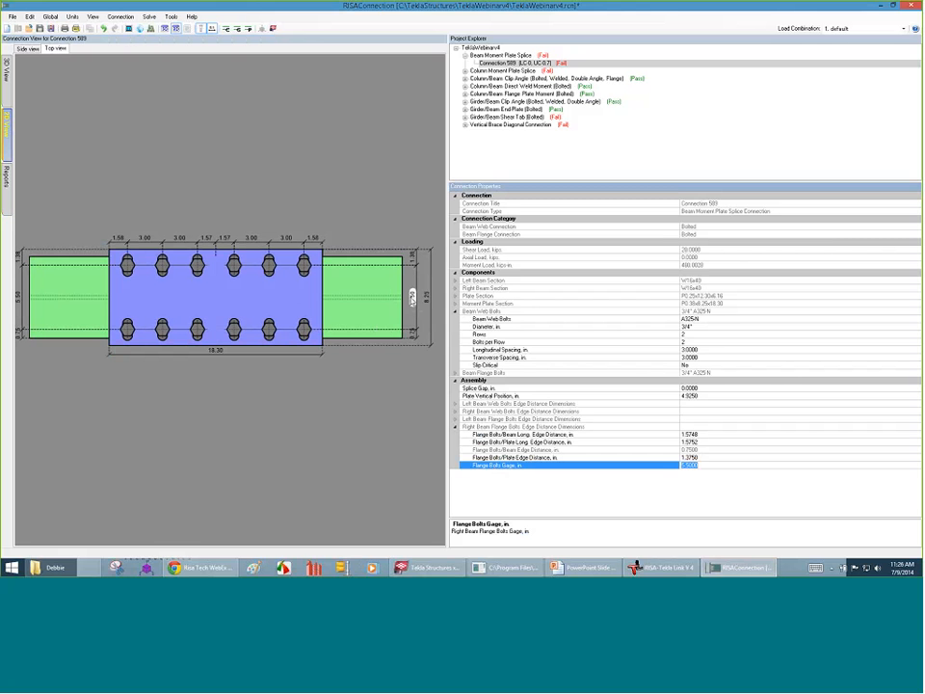
type("3.75")
key("Return")
key("Up")
key("Up")
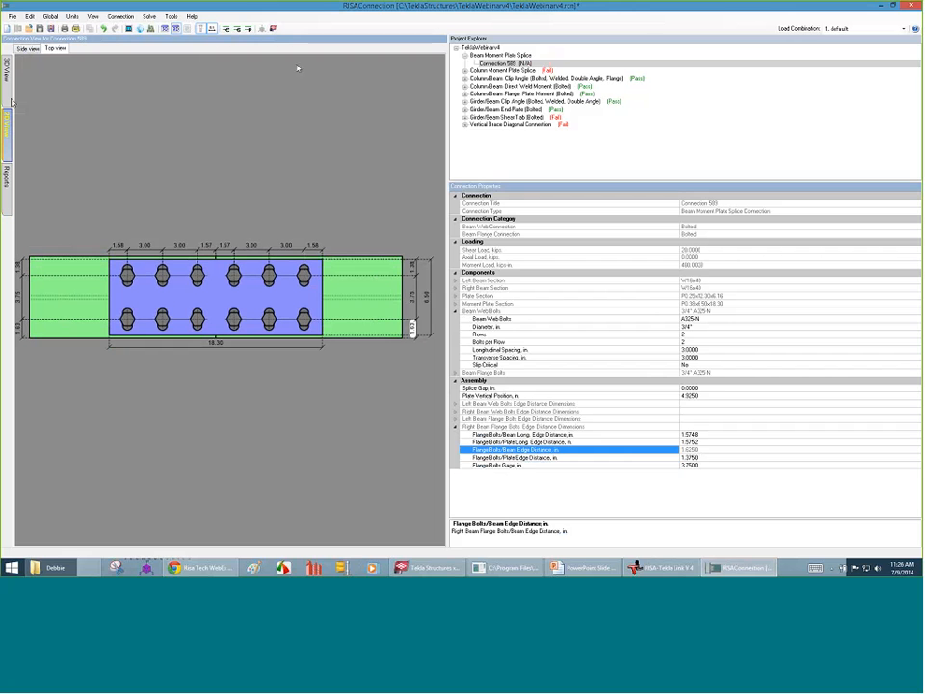
key("Down")
key("Down")
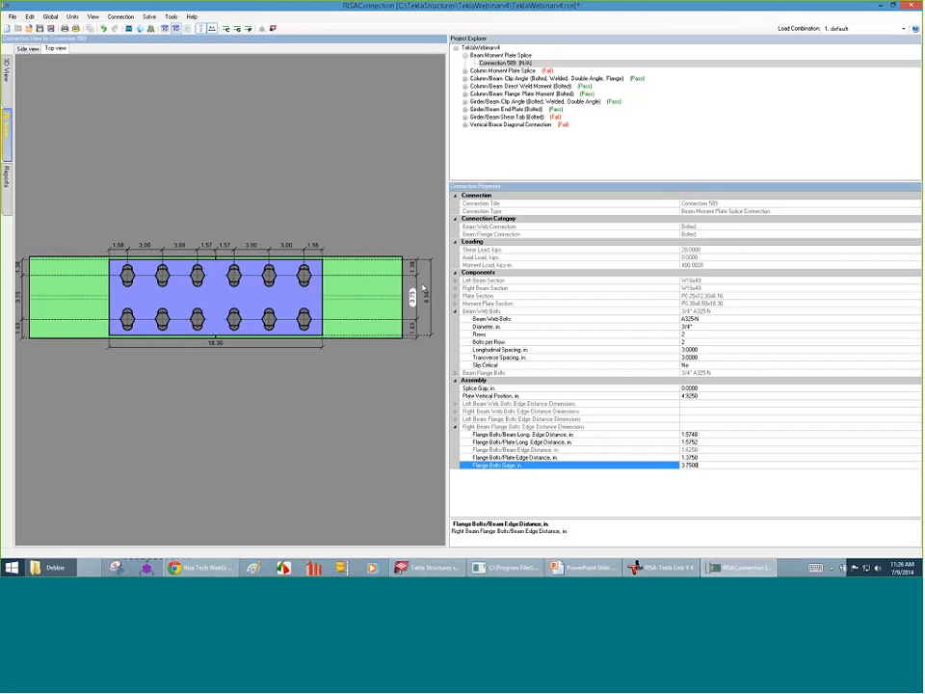
left_click(360, 274)
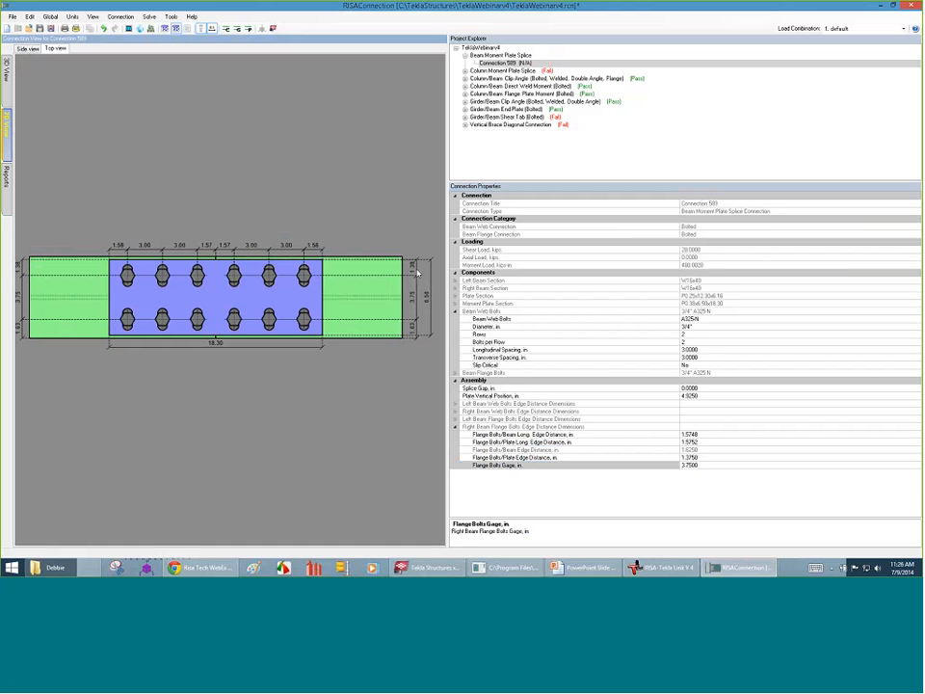
- Set the right beam flange bolts/plate edge distance to 1.6 in and solve Connection 589 again
scroll(415, 270, "up", 1)
scroll(414, 270, "up", 1)
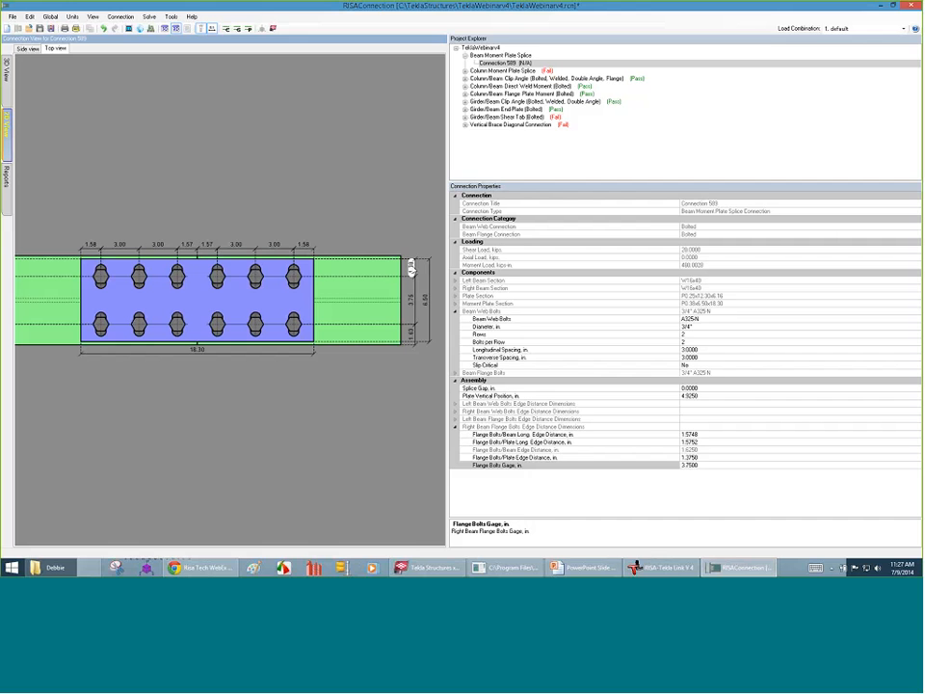
left_click(411, 268)
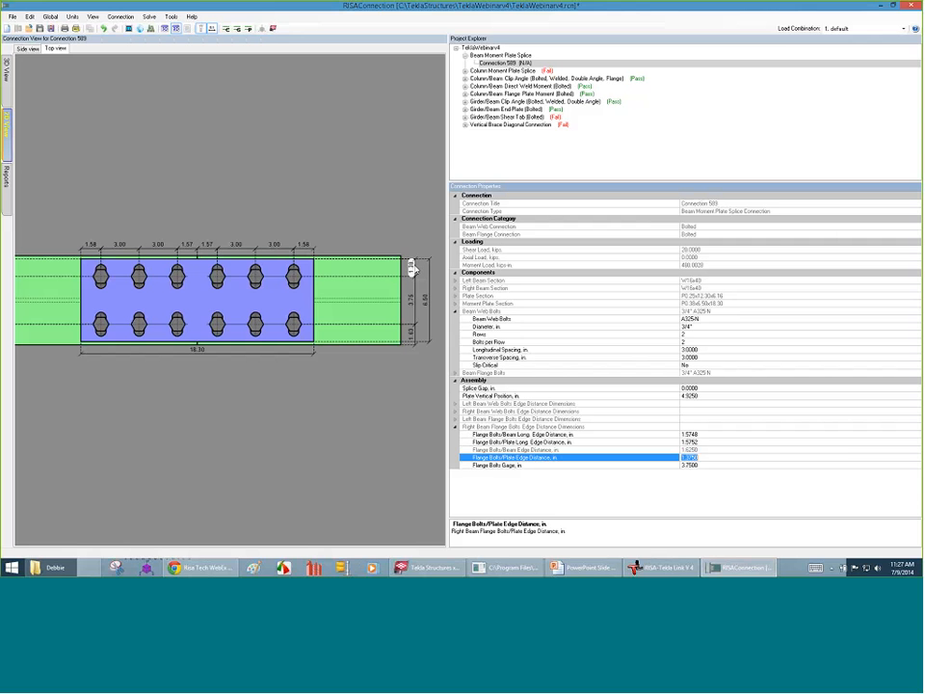
type("1.6")
key("Return")
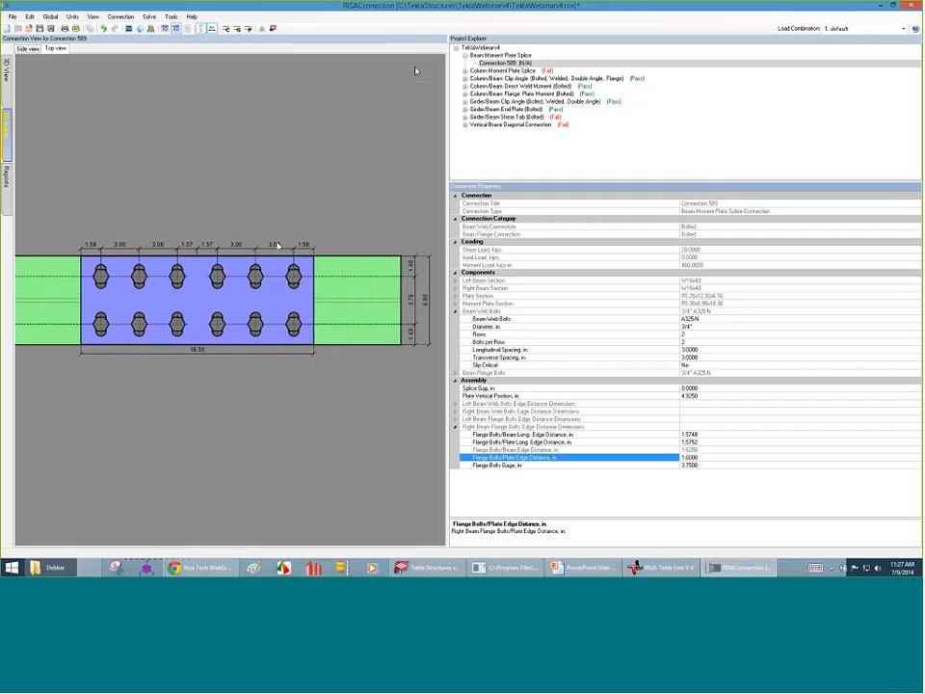
left_click(228, 32)
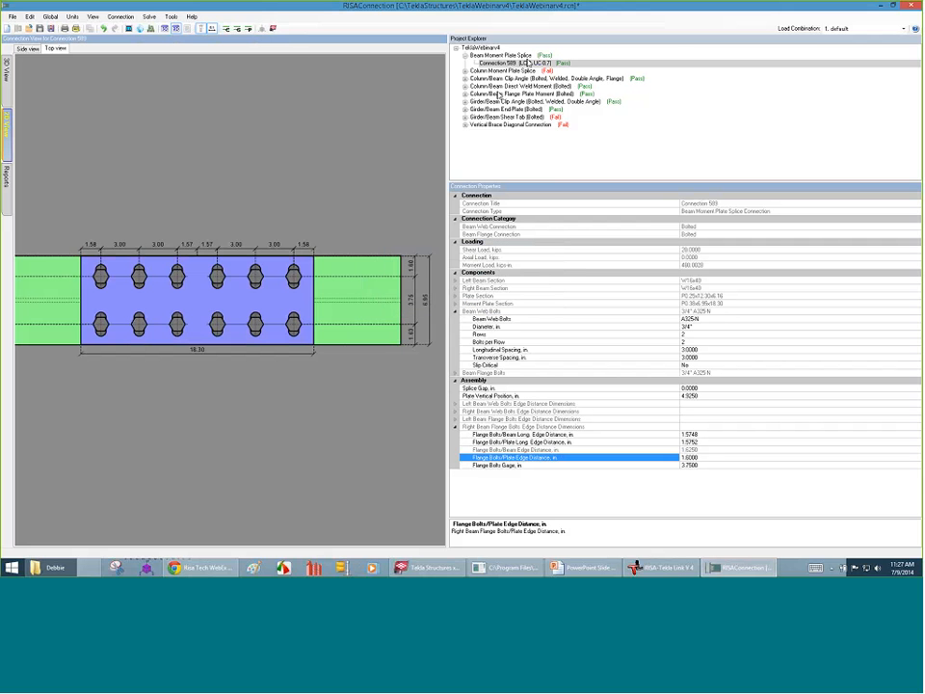
- Open Connection 589's report, collapse all limit states, and review the full list of results
left_click(566, 65)
left_click(6, 176)
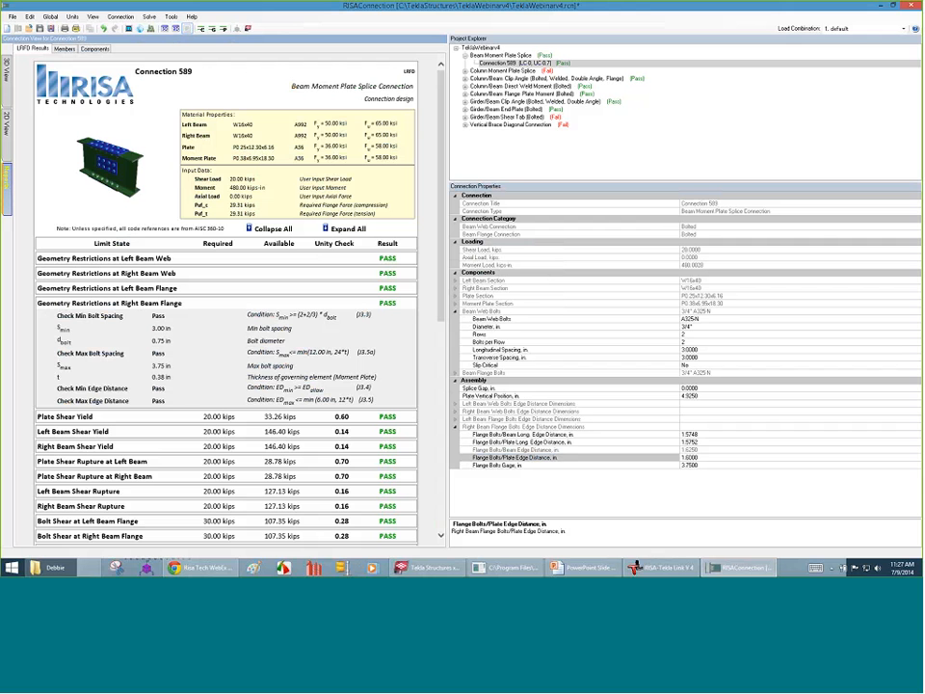
left_click(273, 230)
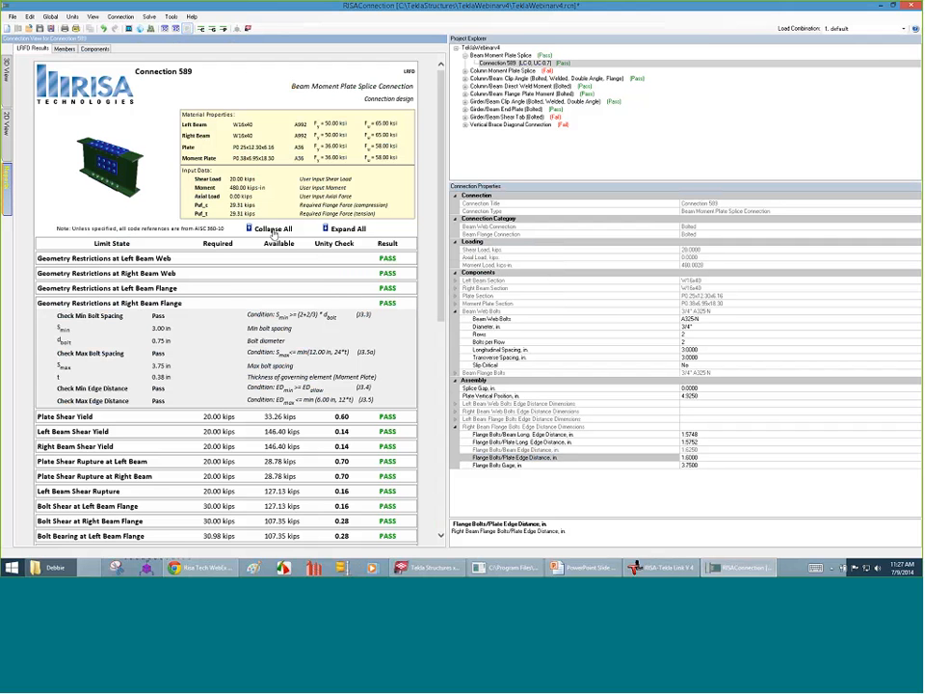
scroll(401, 366, "down", 5)
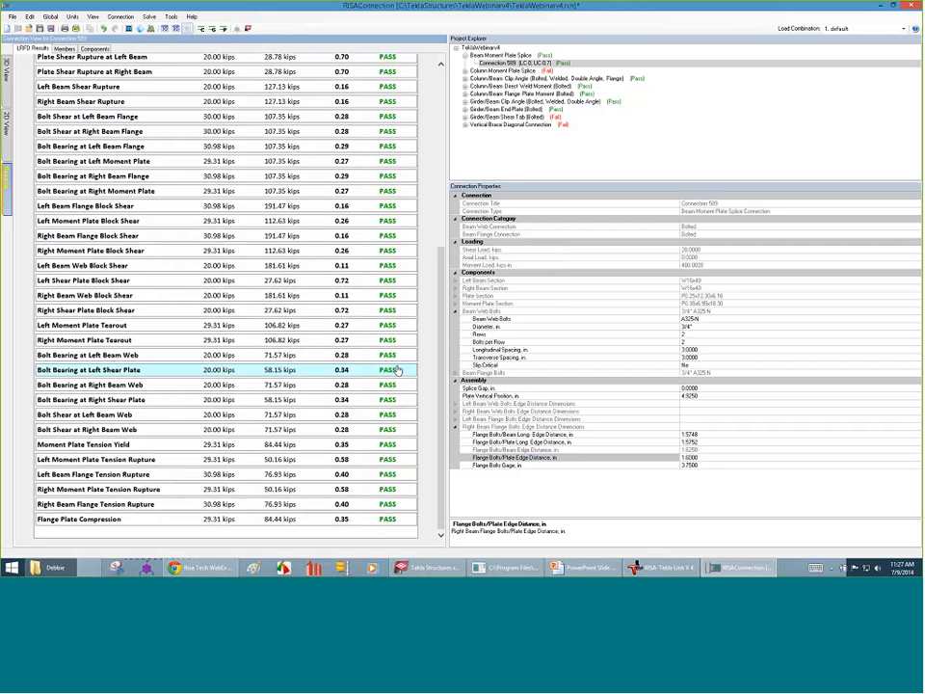
scroll(391, 395, "up", 10)
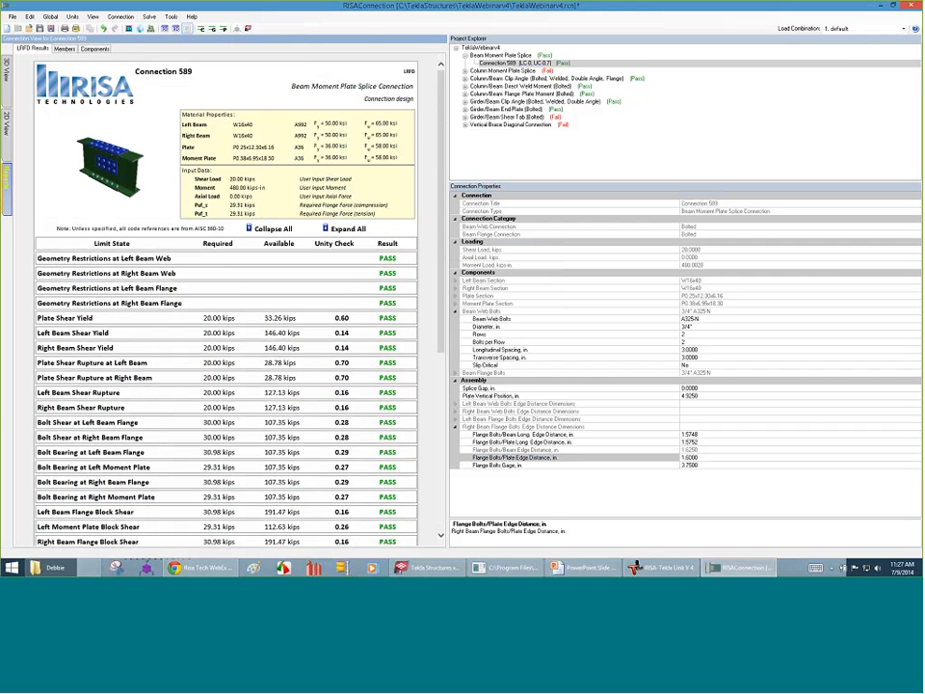
- Open Connection 588 in the Column Moment Plate Splice group and inspect its plates and bolts in 3D
left_click(501, 70)
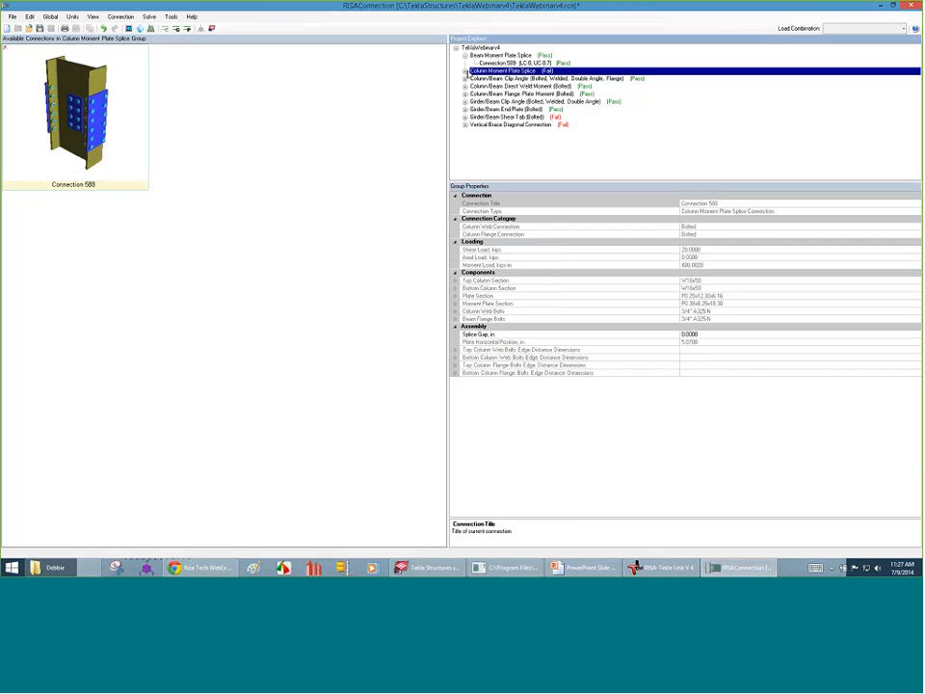
left_click(465, 71)
left_click(501, 78)
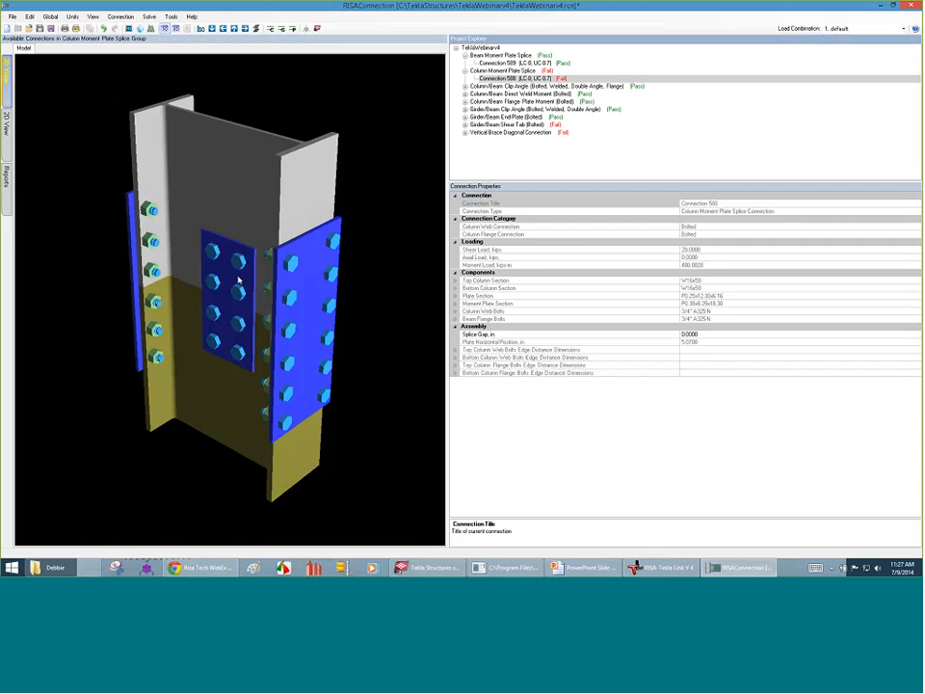
left_click_drag(242, 292, 368, 265)
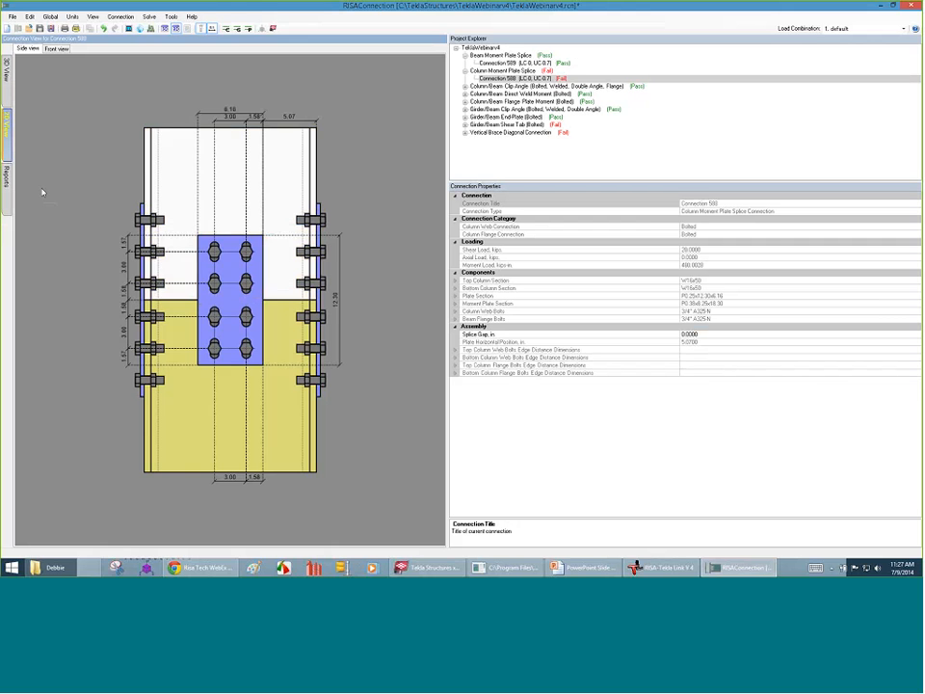
- Examine the top column flange geometry restrictions in Connection 588's report, and bring up its 2D front view
left_click(9, 183)
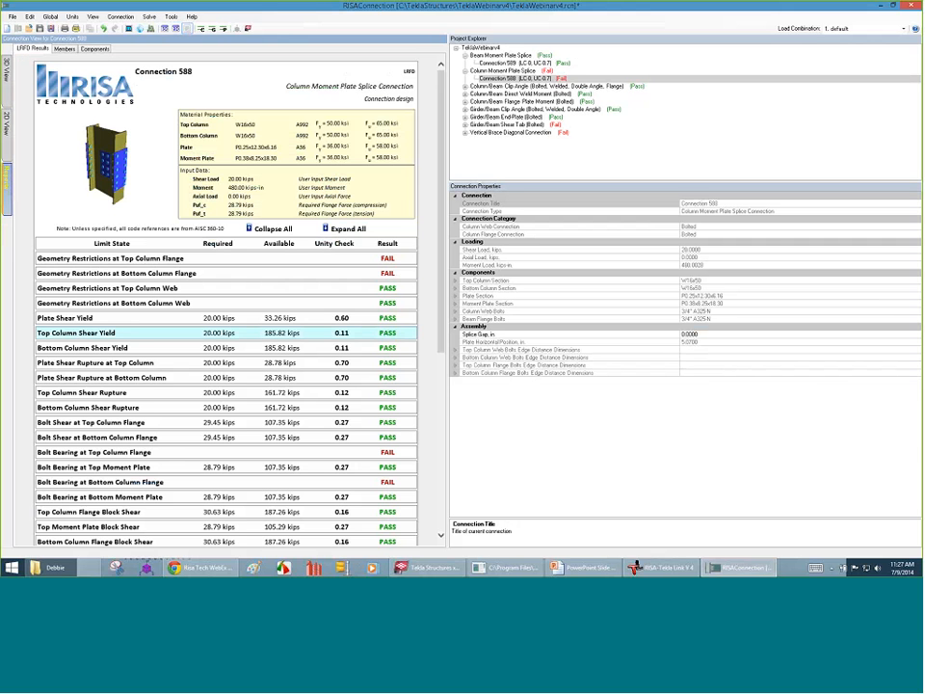
left_click(117, 260)
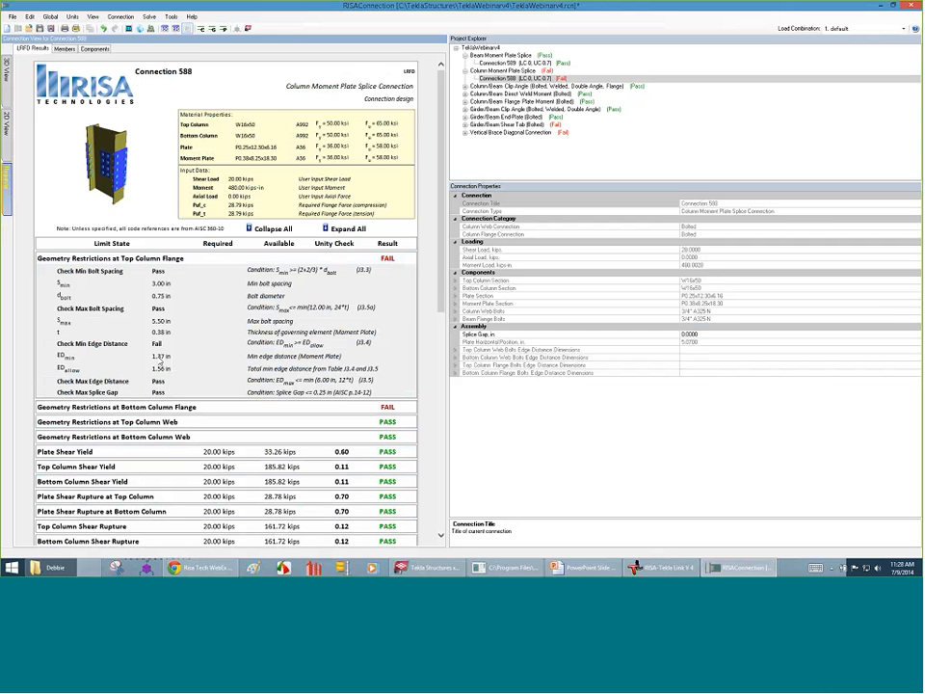
left_click(6, 130)
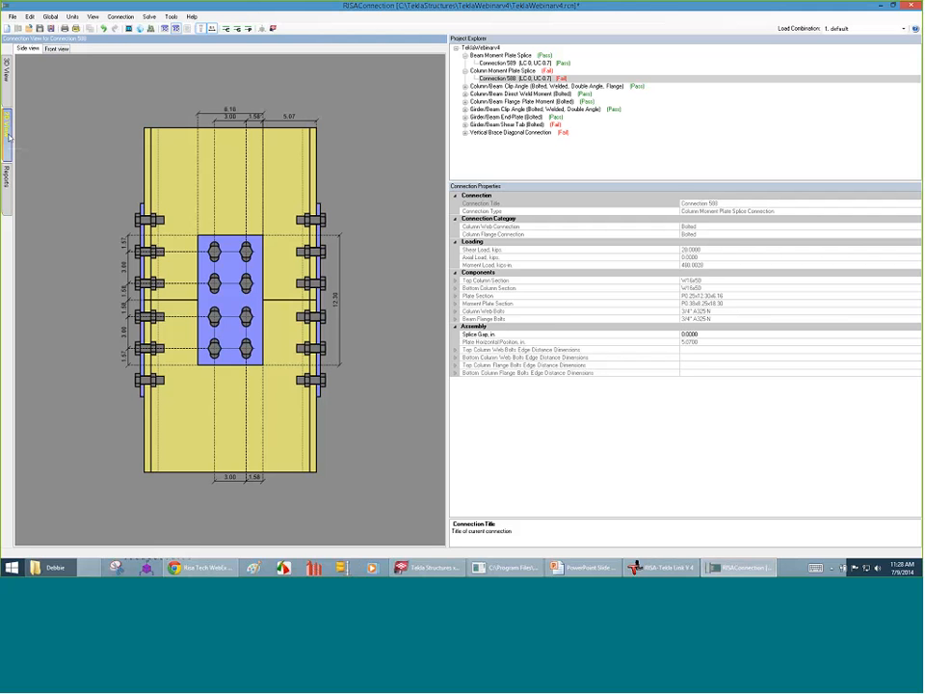
left_click(55, 47)
- Set the top column flange bolts gage of Connection 588 to 1.75 in
left_click(230, 117)
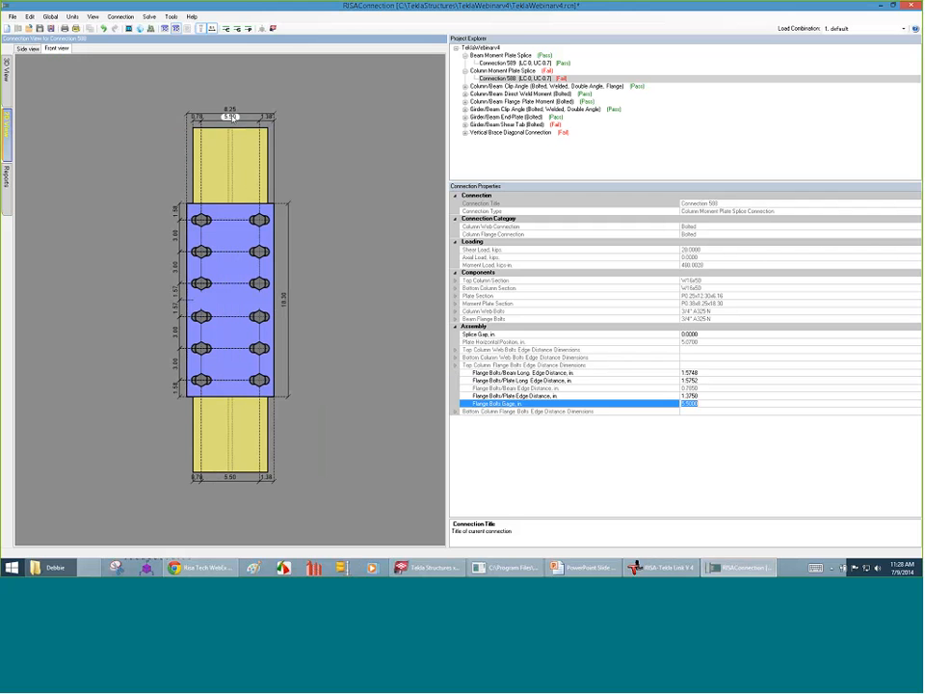
type("1.75")
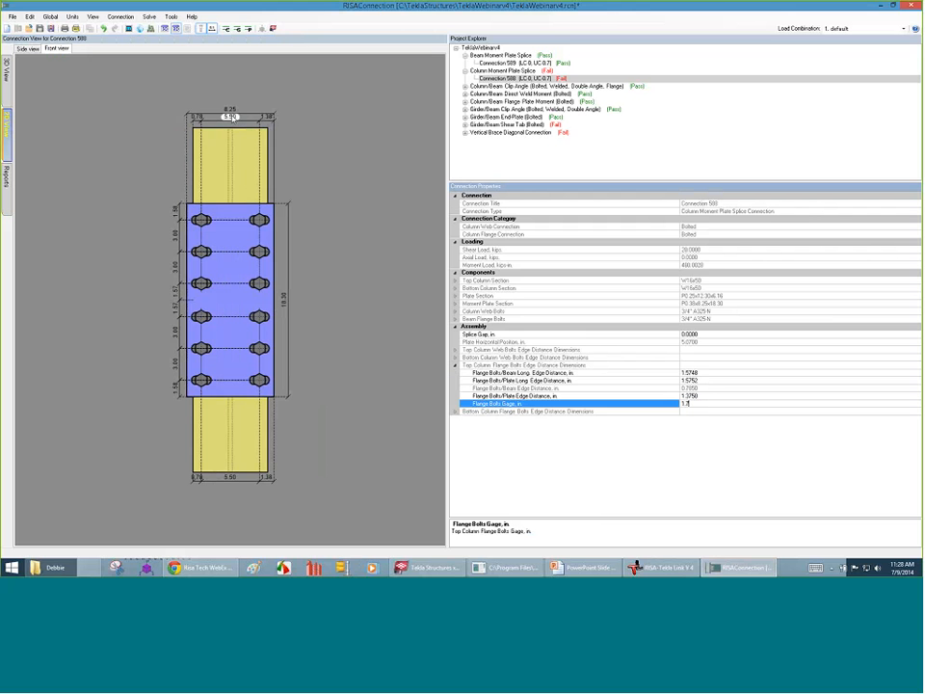
key("Return")
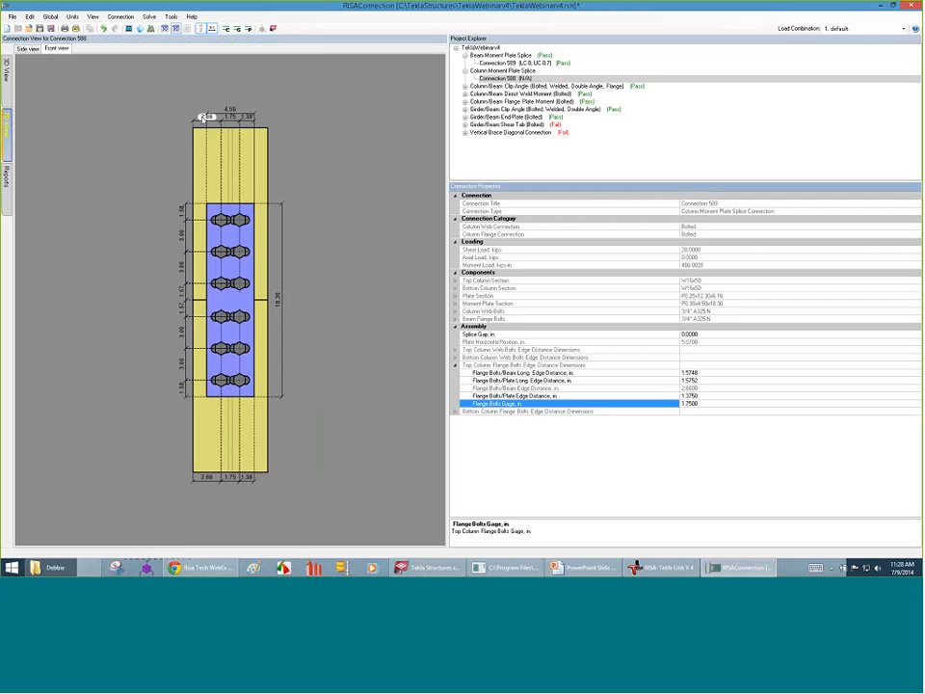
- Set the top column flange bolts/plate edge distance to 1.6 in
left_click(204, 117)
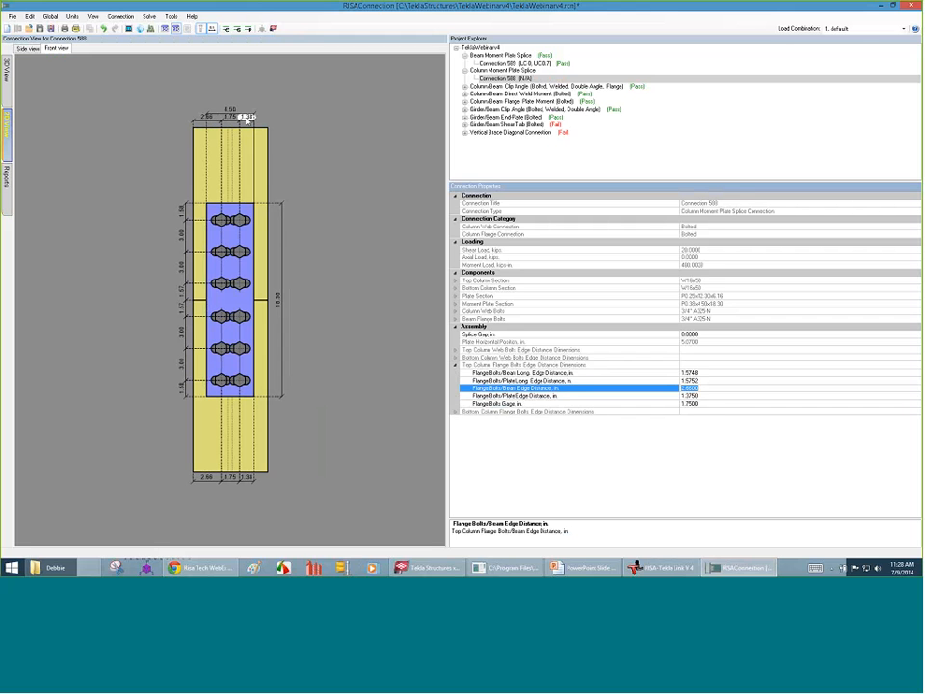
left_click(247, 117)
type("1.6")
key("Return")
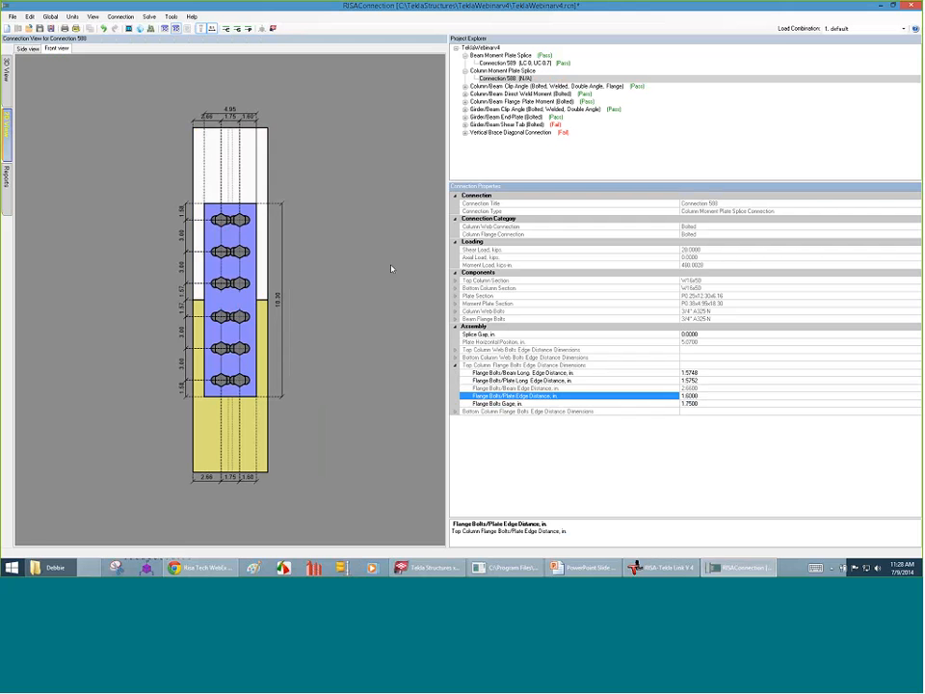
- Set the top column flange bolts gage of Connection 588 to 3.75 in
scroll(224, 287, "up", 3)
scroll(216, 193, "down", 3)
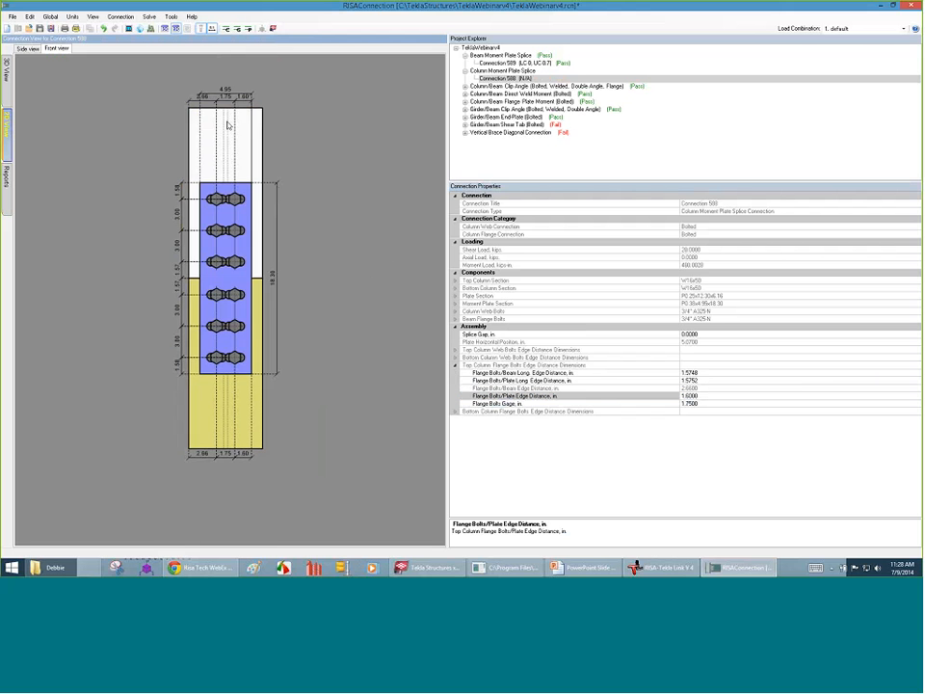
left_click(224, 99)
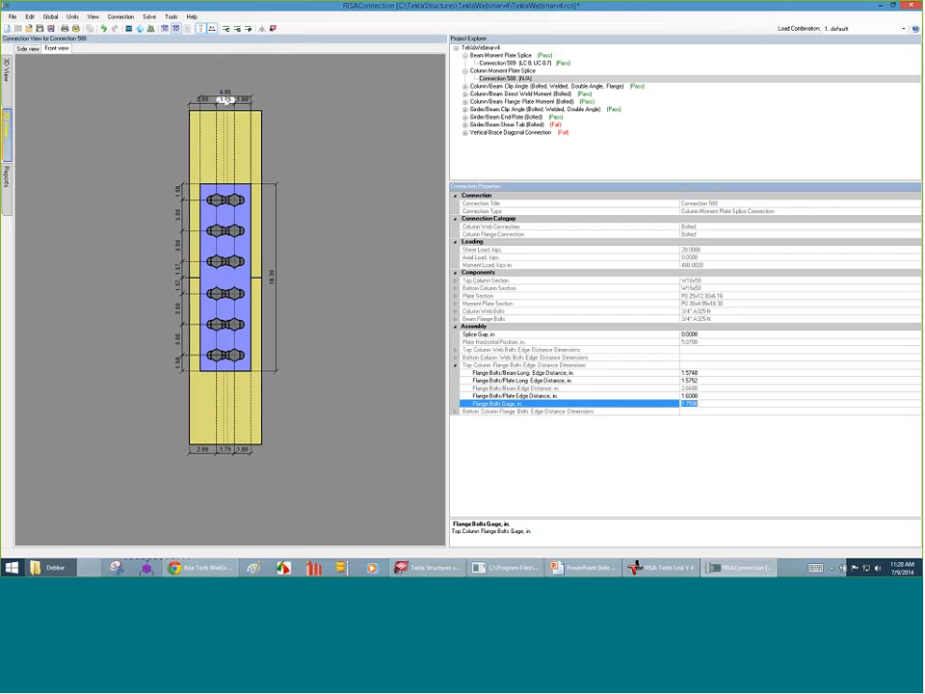
type("3.75")
key("Return")
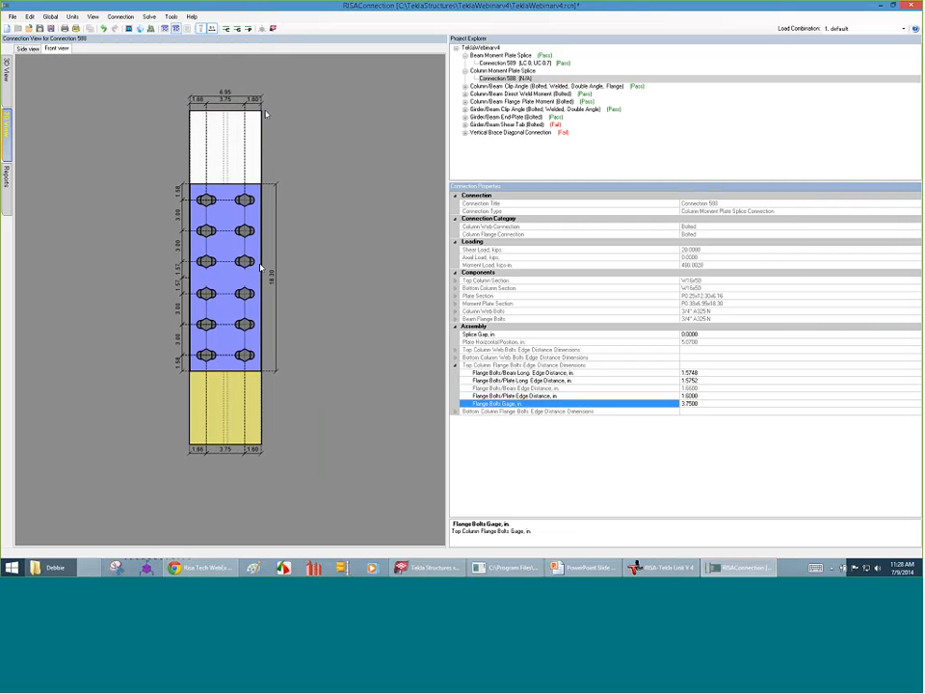
- Solve Connection 588 again and inspect the revised flange plate and bolt layout in 3D
left_click(165, 235)
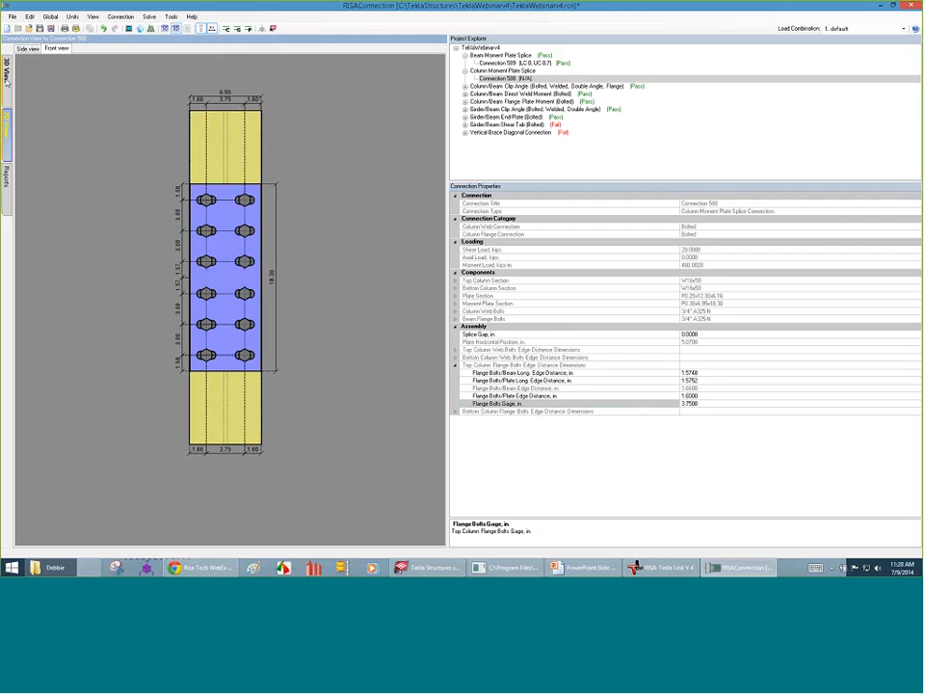
left_click(9, 79)
mouse_move(279, 289)
left_mouse_down()
mouse_move(350, 330)
mouse_move(307, 342)
mouse_move(244, 327)
mouse_move(165, 339)
mouse_move(124, 359)
left_mouse_up()
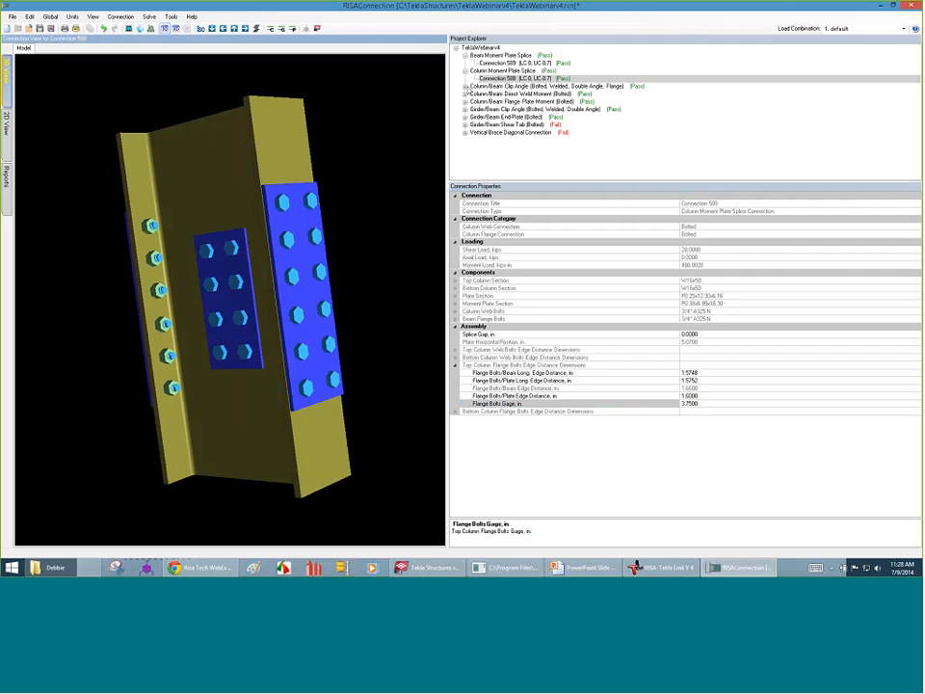
- Expand the Column/Beam Clip Angle group and inspect Connection 608 in 3D
left_click(473, 87)
double_click(472, 87)
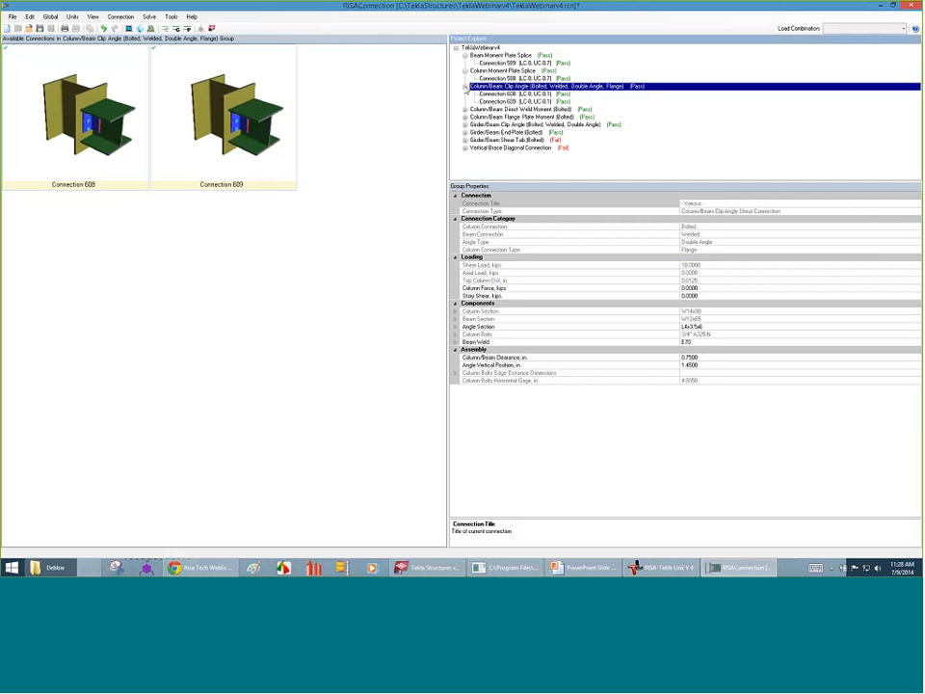
left_click(280, 200)
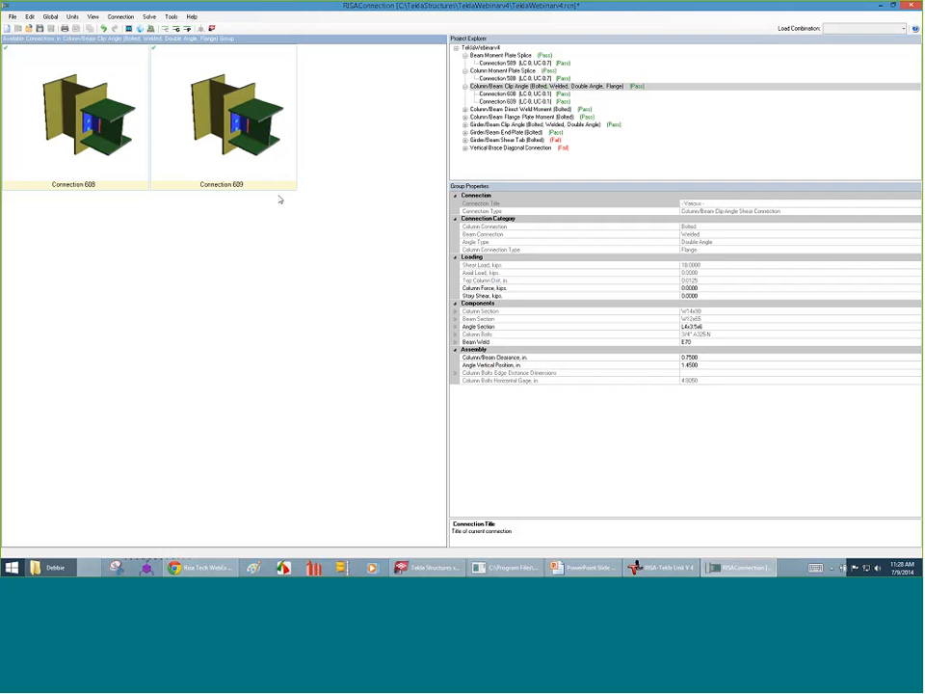
left_click(521, 95)
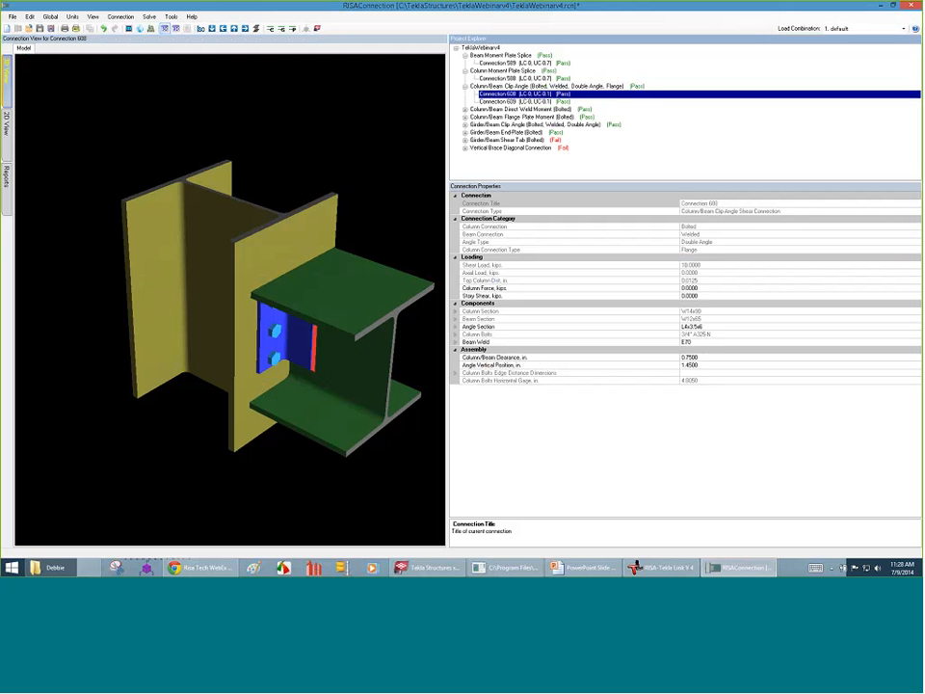
left_click_drag(290, 332, 349, 309)
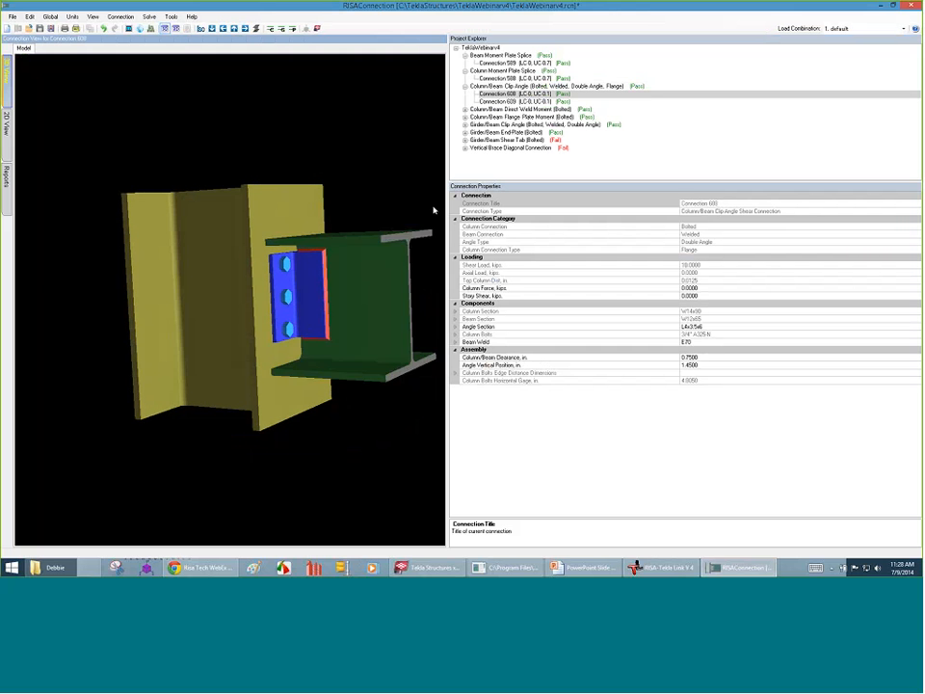
left_click(349, 309)
- Return to the clip angle group overview, and reopen Connection 608 to view its bolted angle from another side
left_click(511, 86)
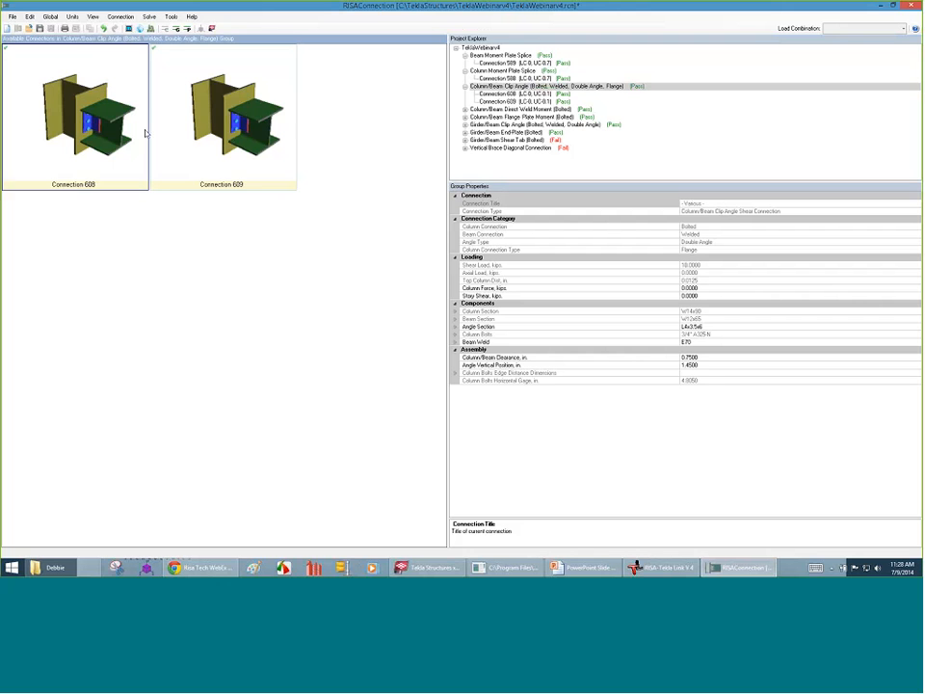
left_click(540, 94)
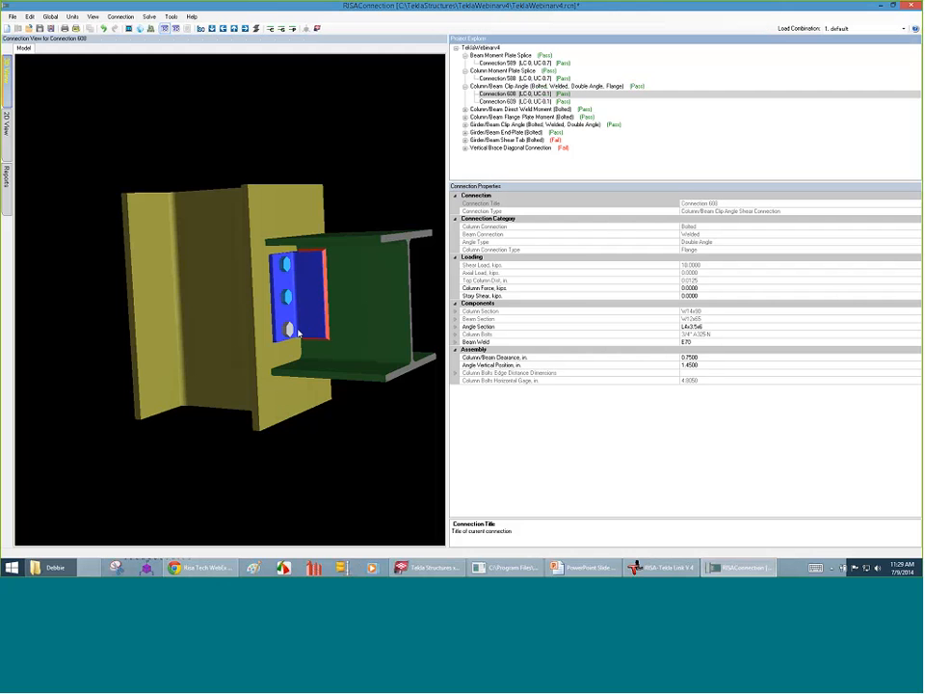
left_click_drag(291, 328, 271, 309)
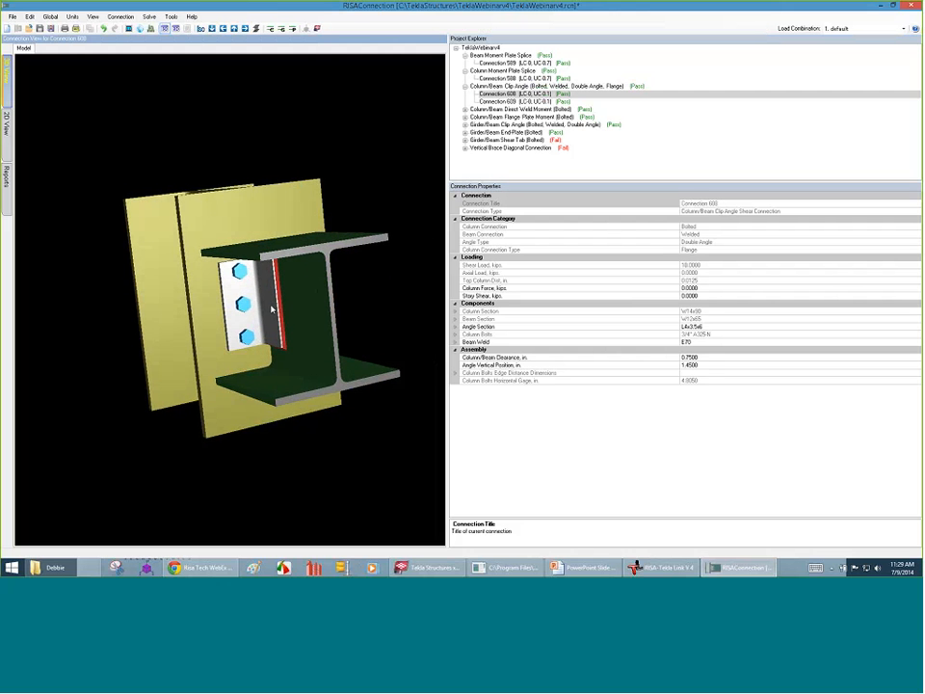
- Examine the properties of Connection 608's angle section and beam weld, including the weld's fillet size
left_click(274, 312)
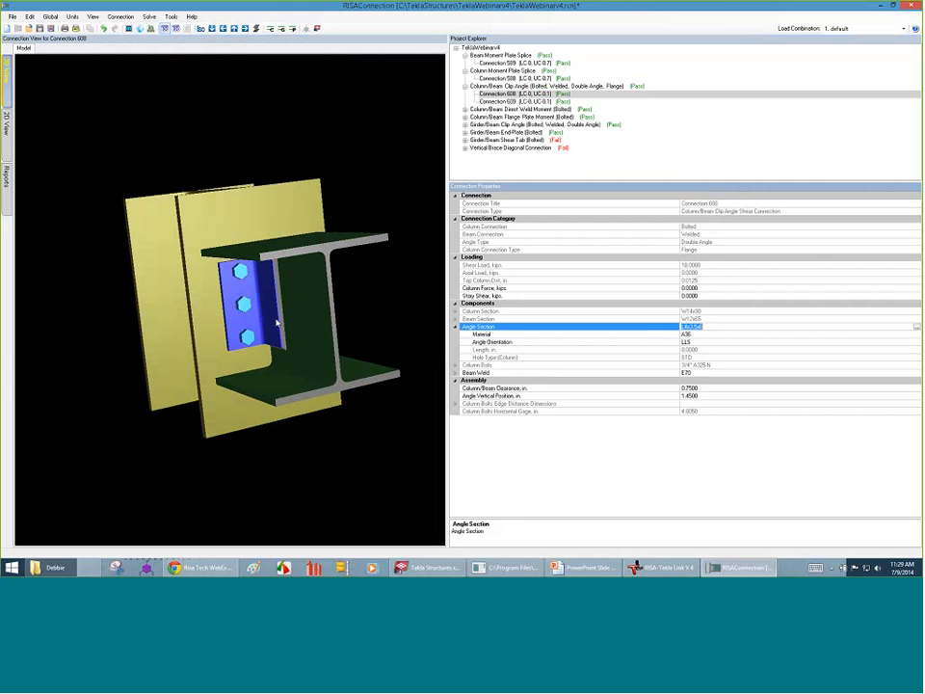
left_click(285, 315)
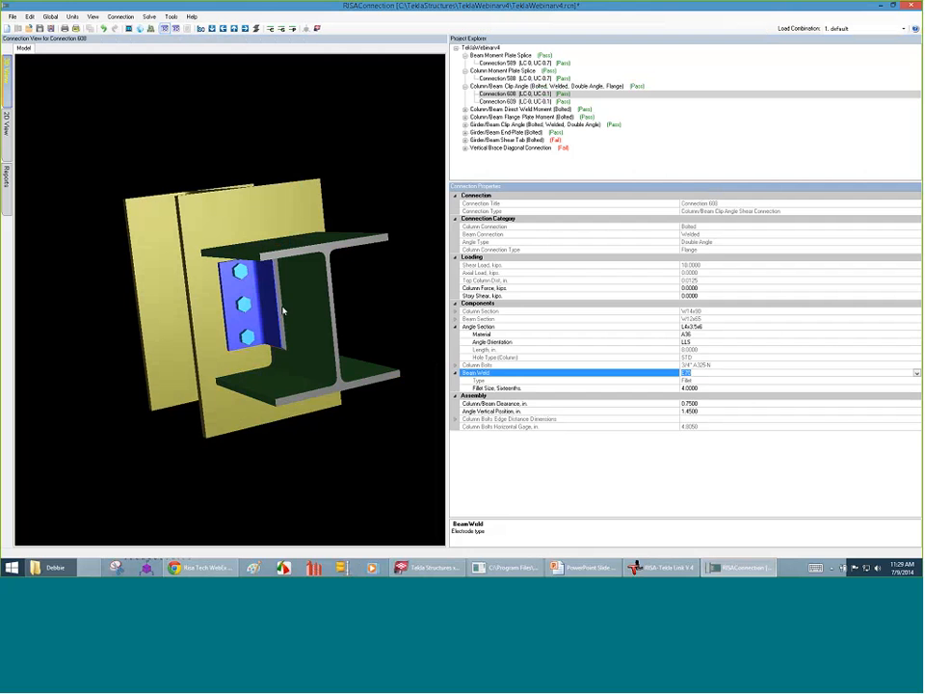
left_click(708, 388)
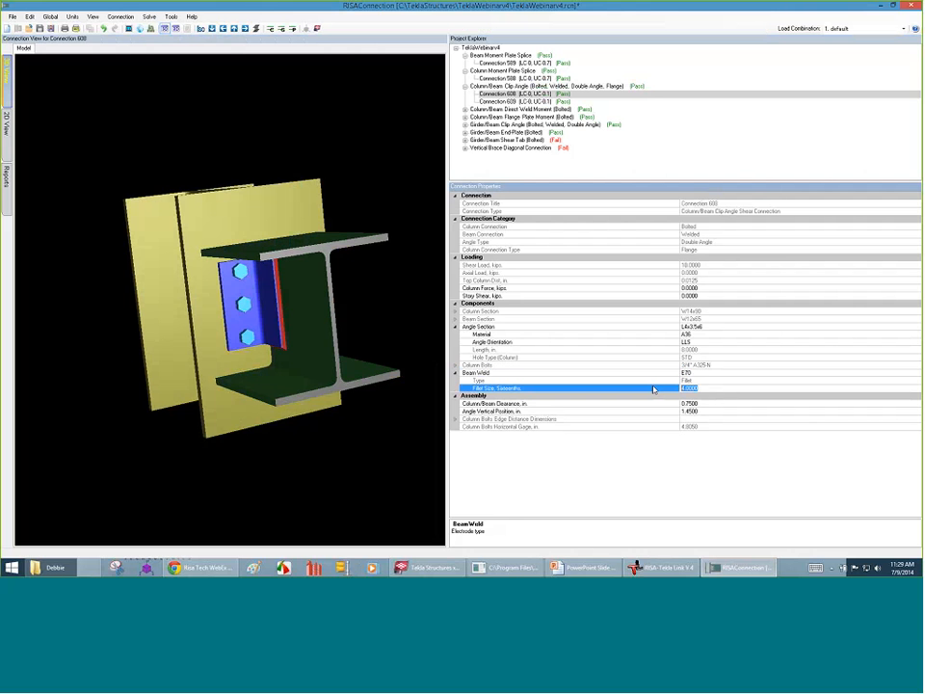
left_click(282, 316)
left_click(282, 317)
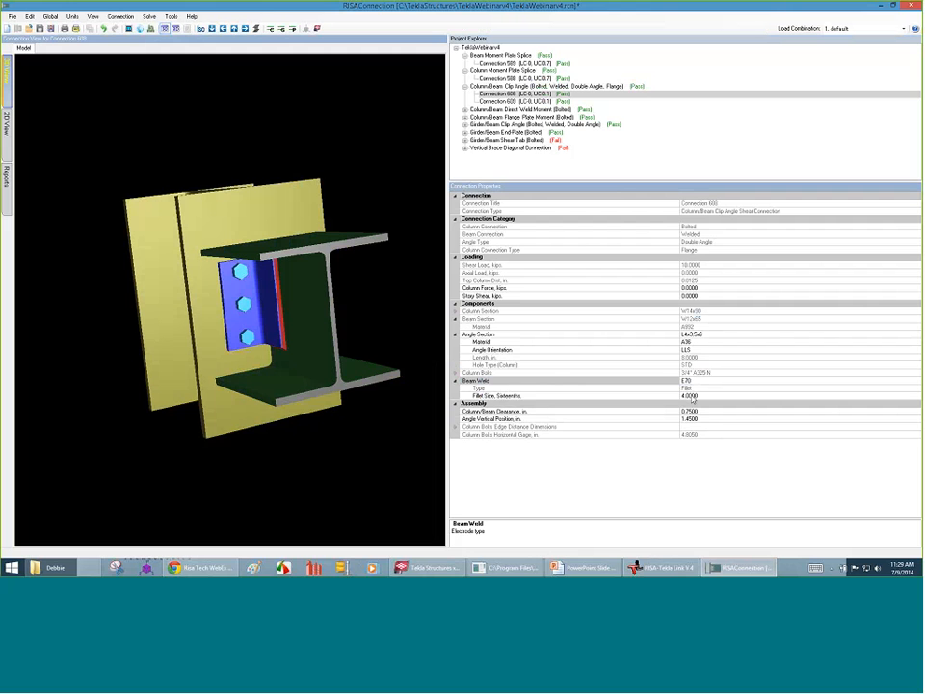
- Set Connection 608's beam weld fillet size to 3 sixteenths, solve it again, and inspect the weld in 3D
left_click(690, 396)
left_click_drag(692, 398, 655, 396)
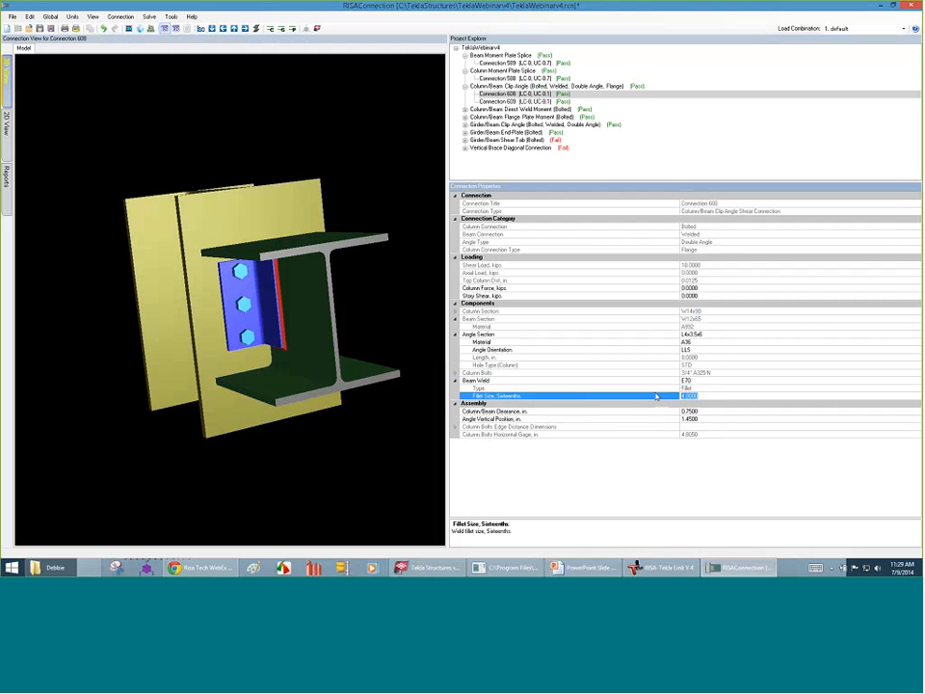
type("3")
key("Return")
left_click(277, 29)
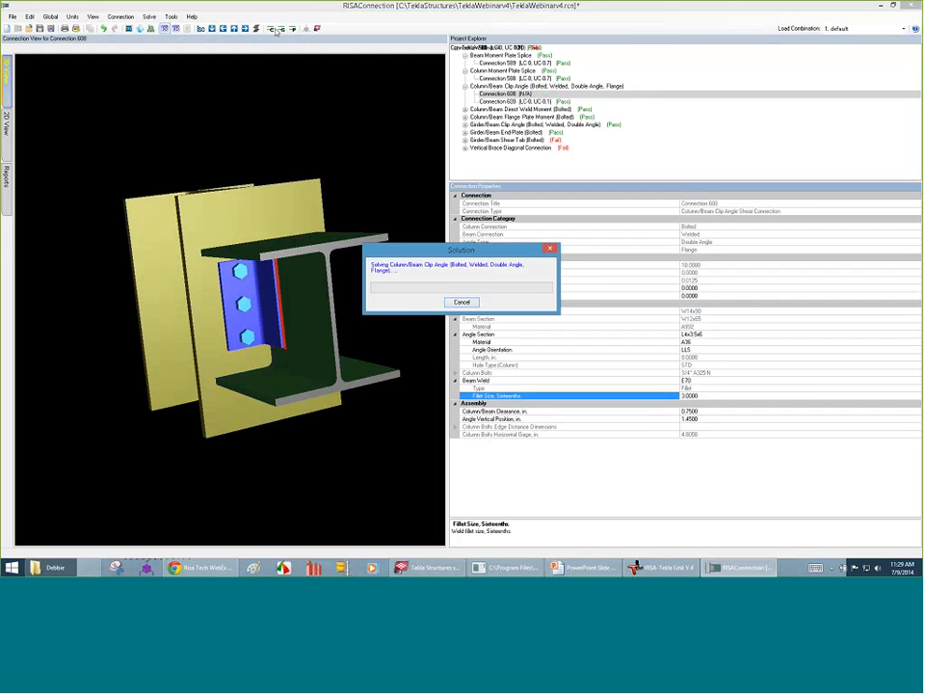
left_click_drag(144, 253, 272, 354)
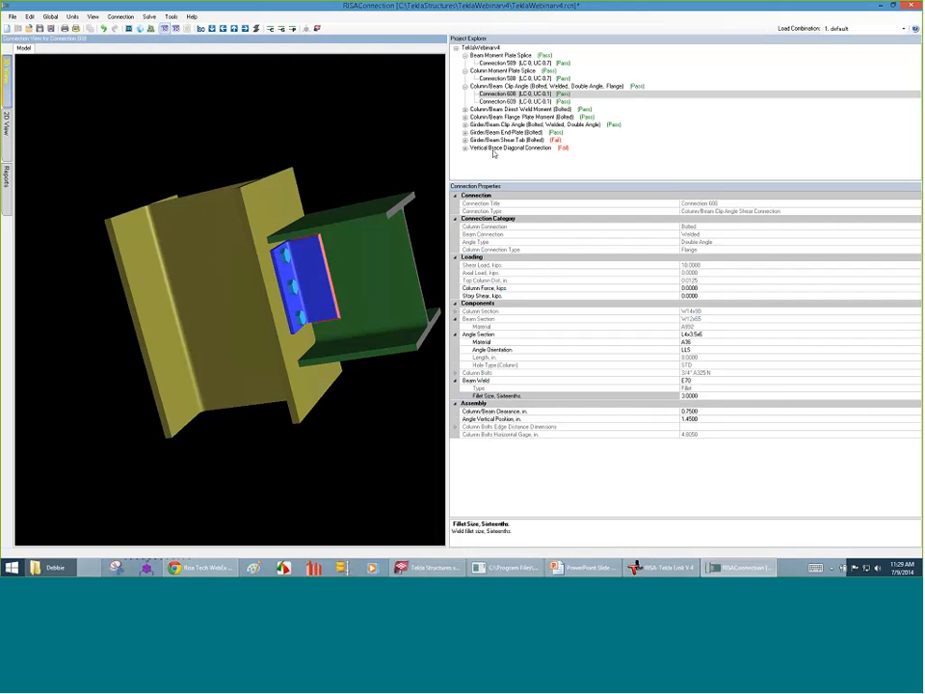
- Set the beam weld fillet size to 3 sixteenths for the whole Column/Beam Clip Angle group and solve its connections again
left_click(514, 90)
left_click(512, 86)
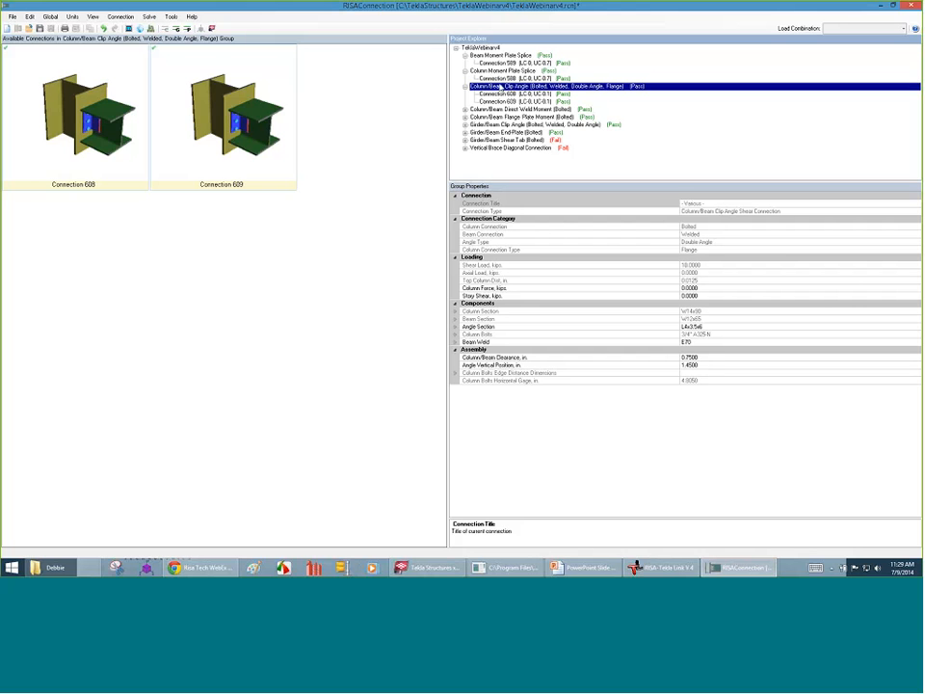
left_click(205, 88)
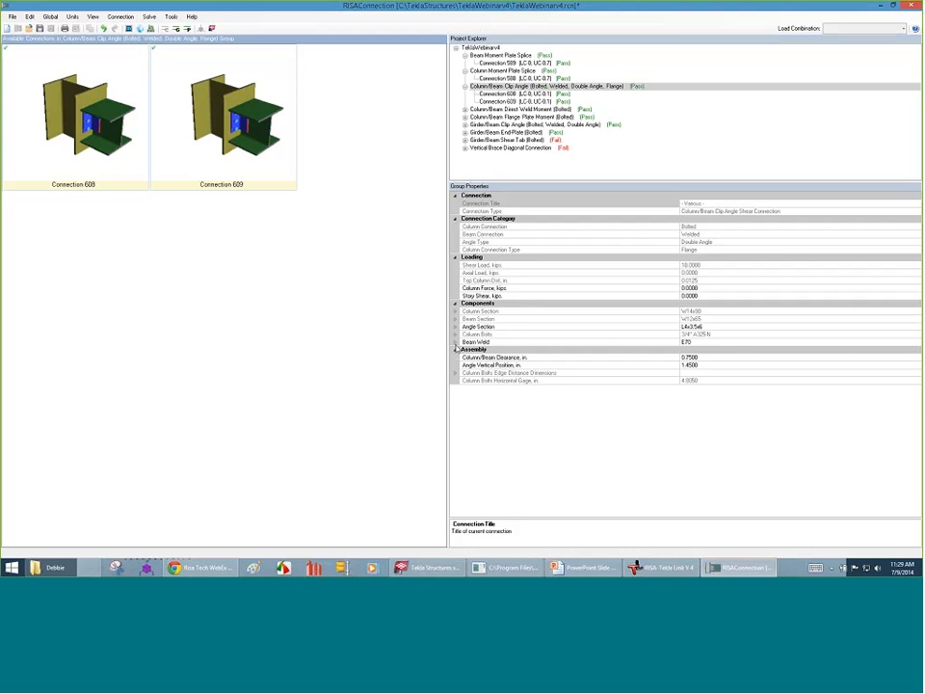
double_click(488, 344)
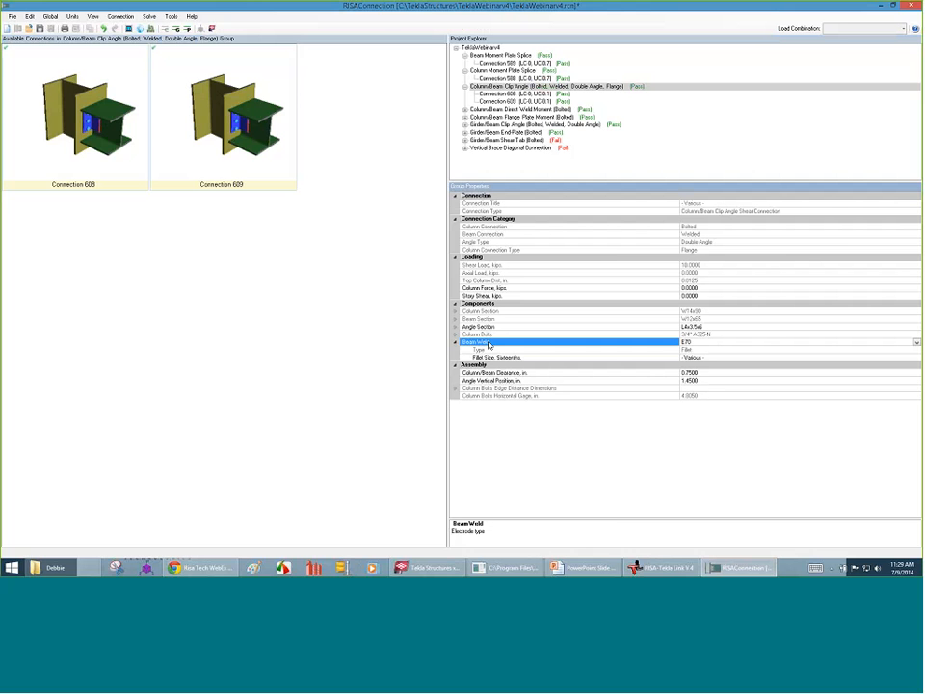
left_click(714, 358)
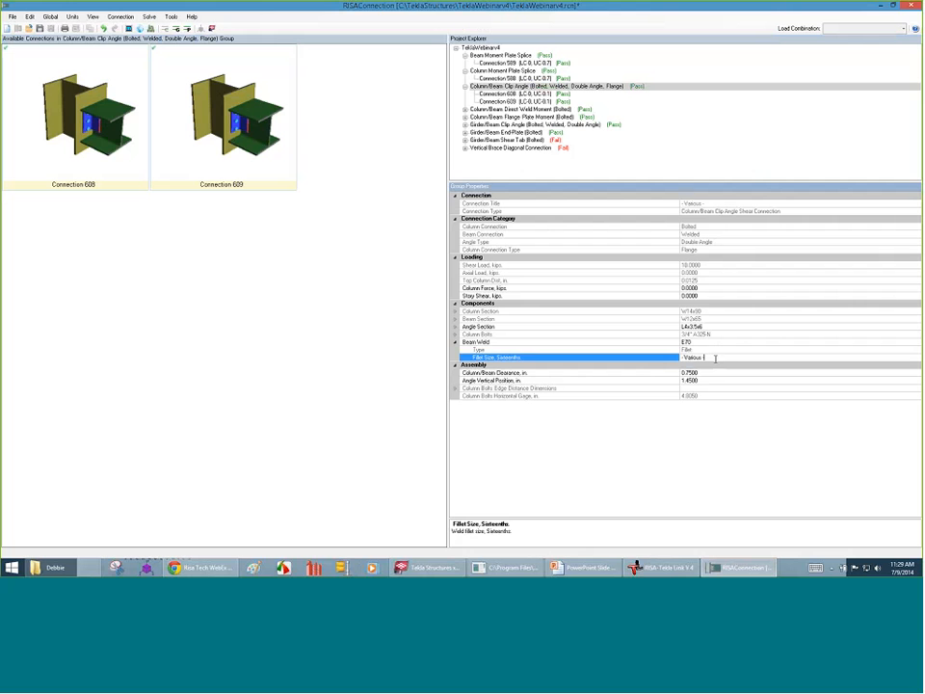
left_click(101, 122)
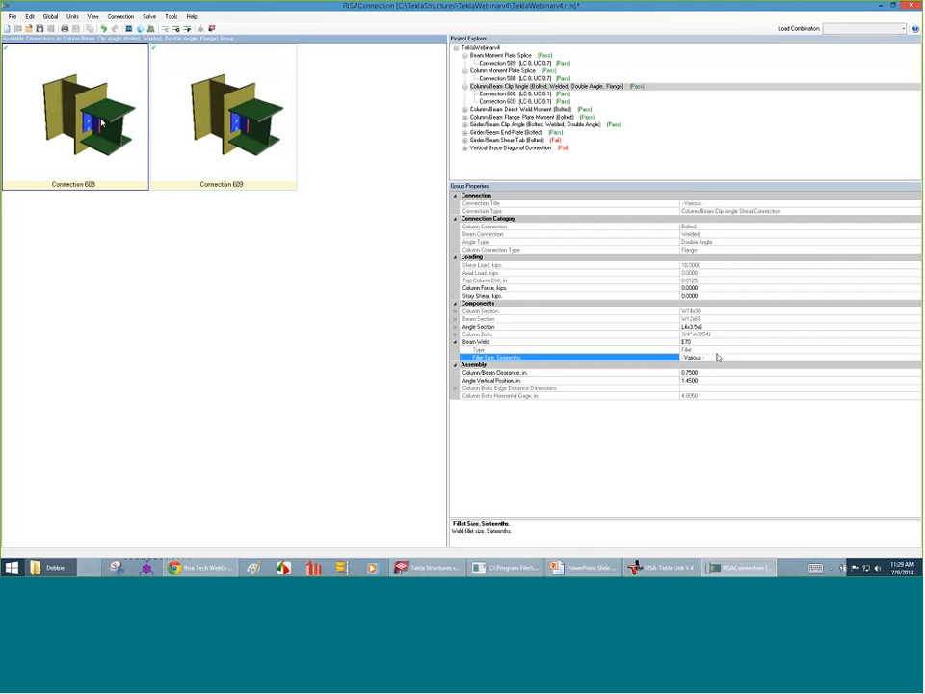
left_click(705, 358)
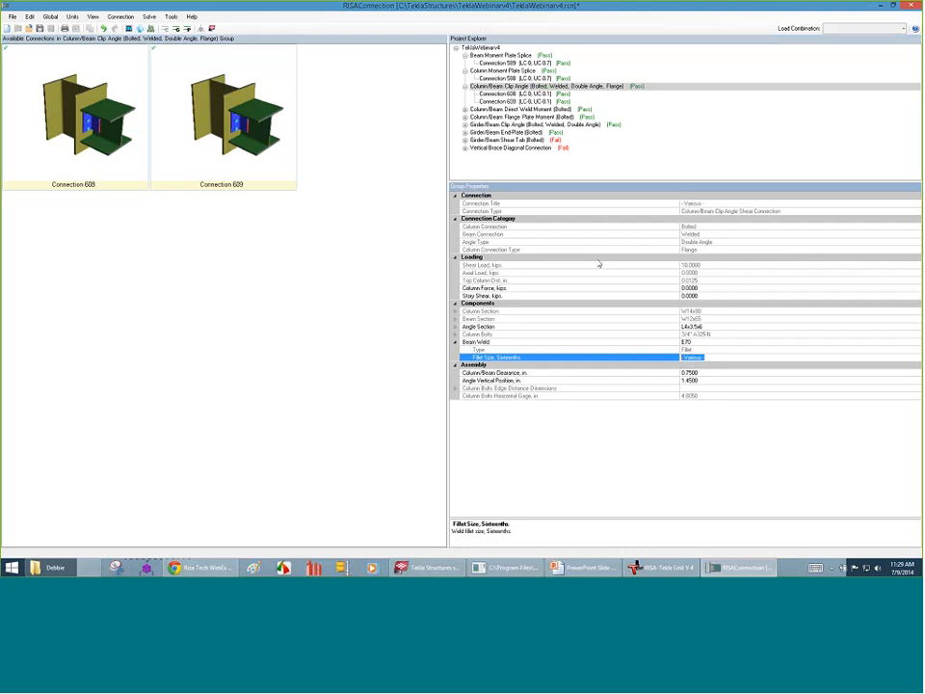
type("3")
key("Return")
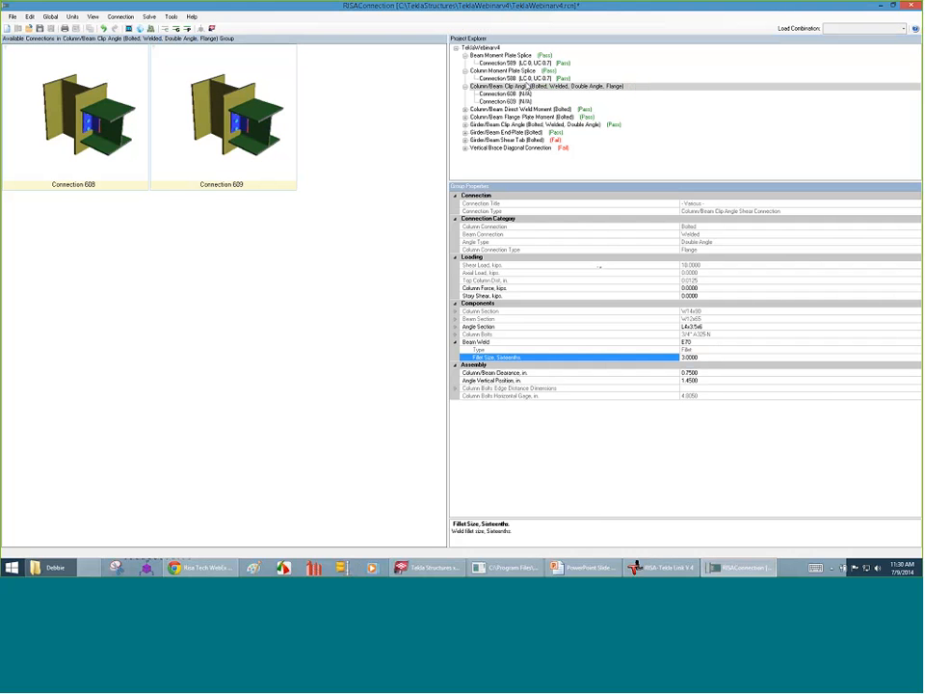
left_click(291, 73)
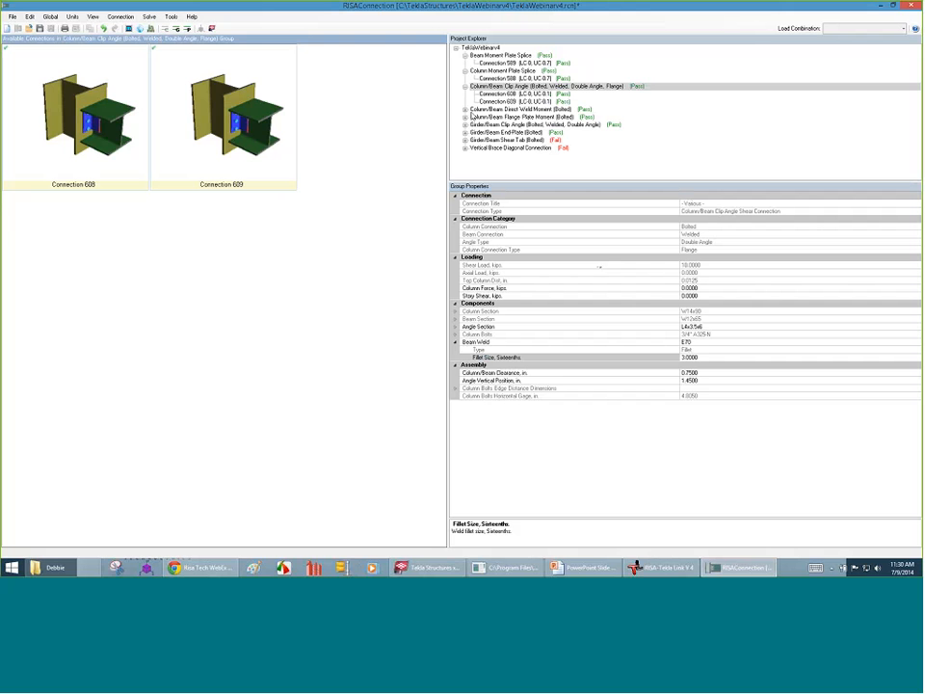
- Expand the Column/Beam Direct Weld Moment group and inspect Connection 580 and its transverse stiffeners in 3D
left_click(471, 111)
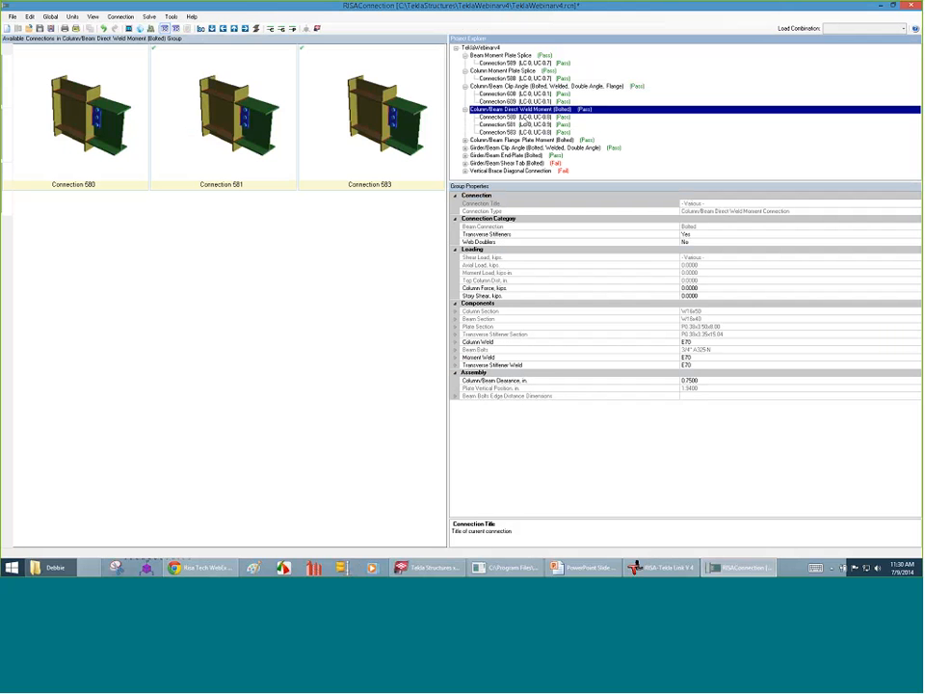
left_click(511, 117)
left_click_drag(295, 233, 264, 231)
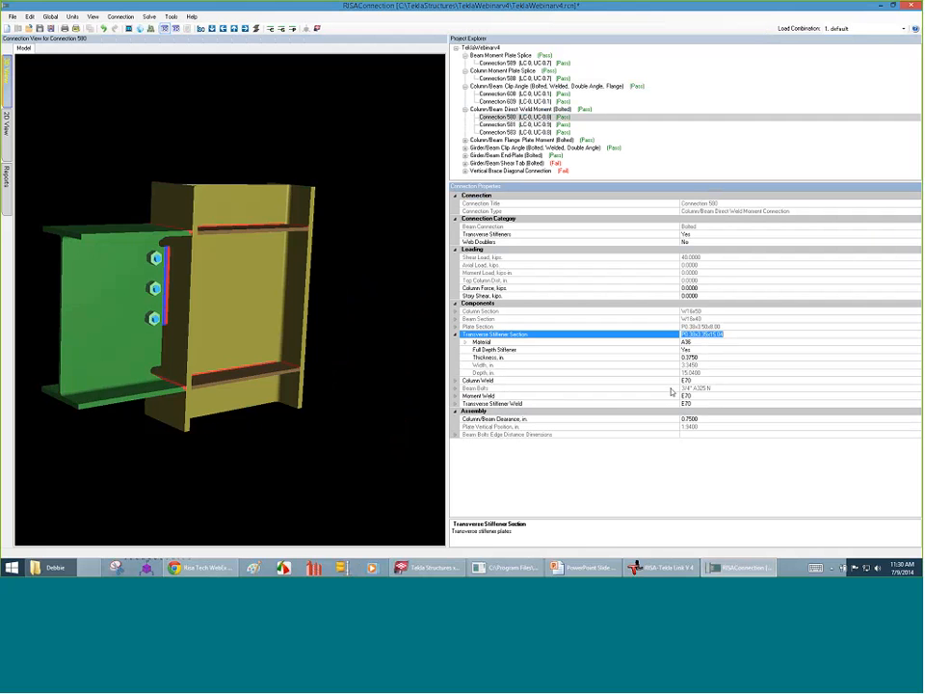
- Open Connection 580's report and review the limit state checks and their detailed calculations in the LRFD results
left_click(6, 176)
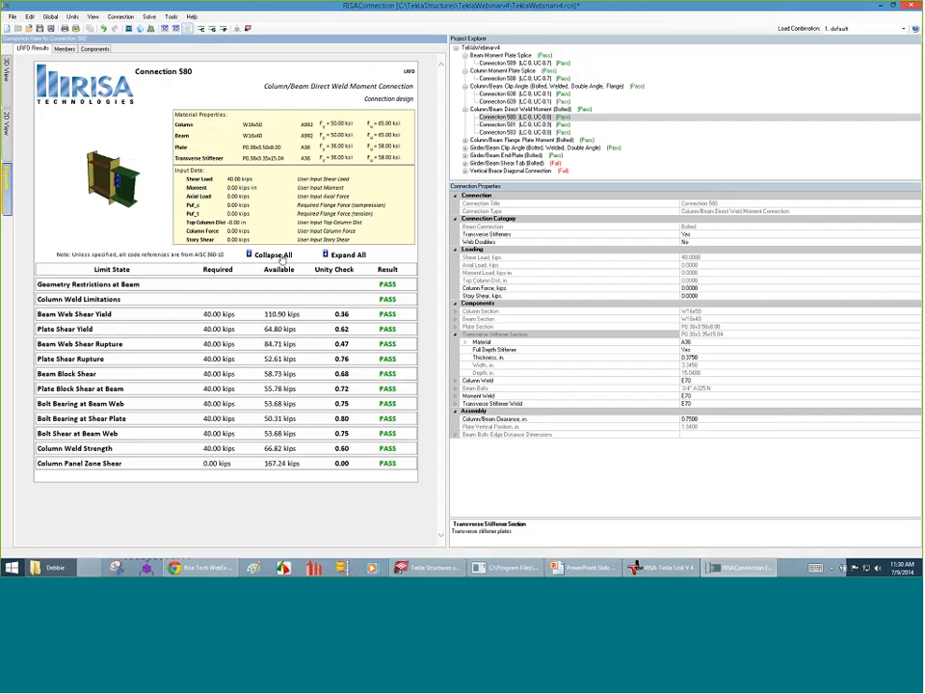
left_click(291, 300)
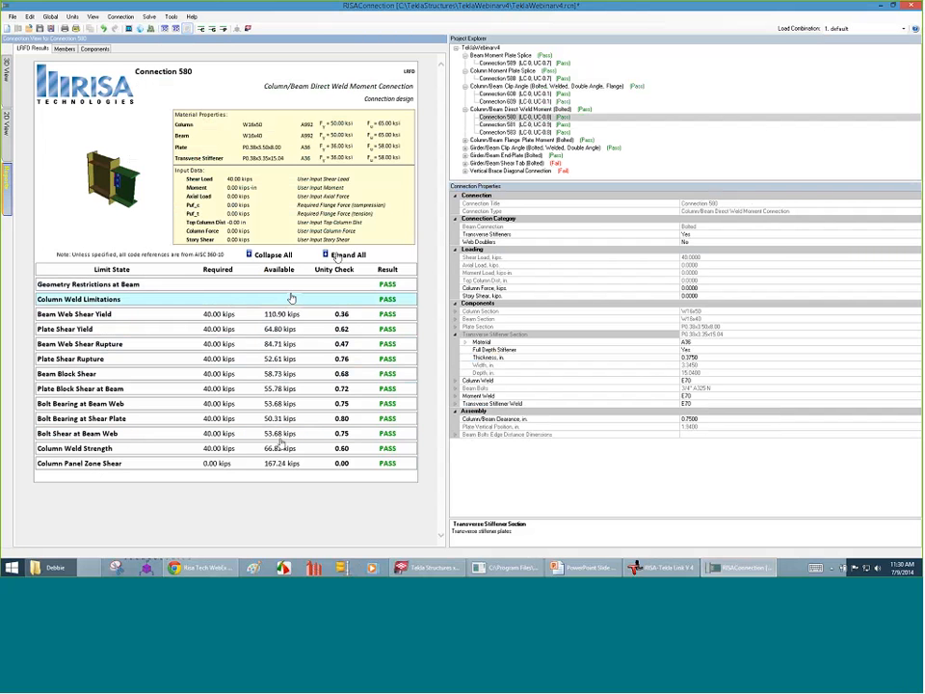
left_click(336, 255)
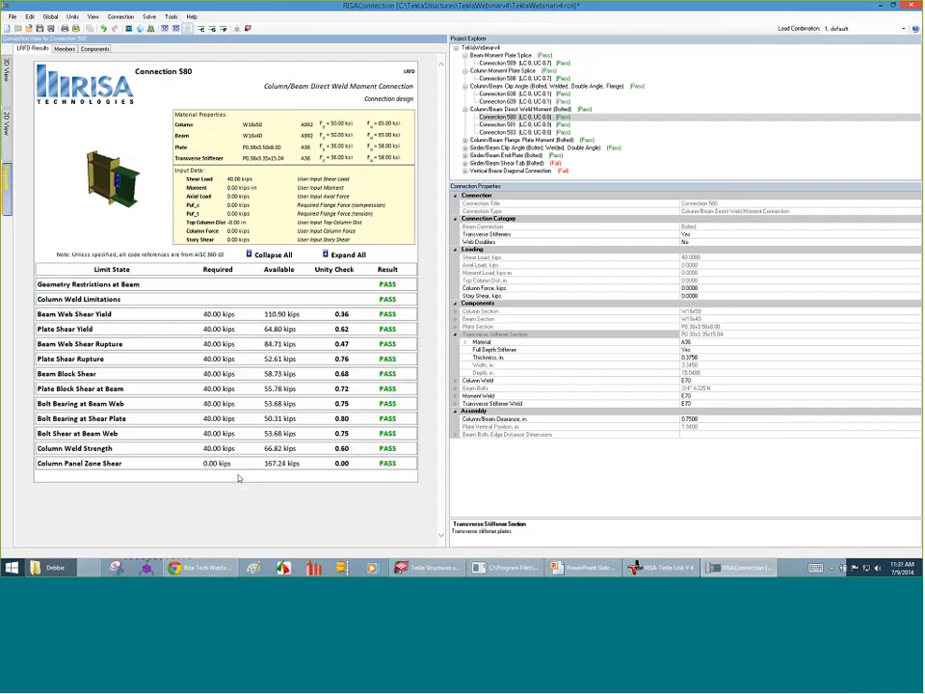
- Compare the column and beam member properties in Connection 580's report
left_click(64, 49)
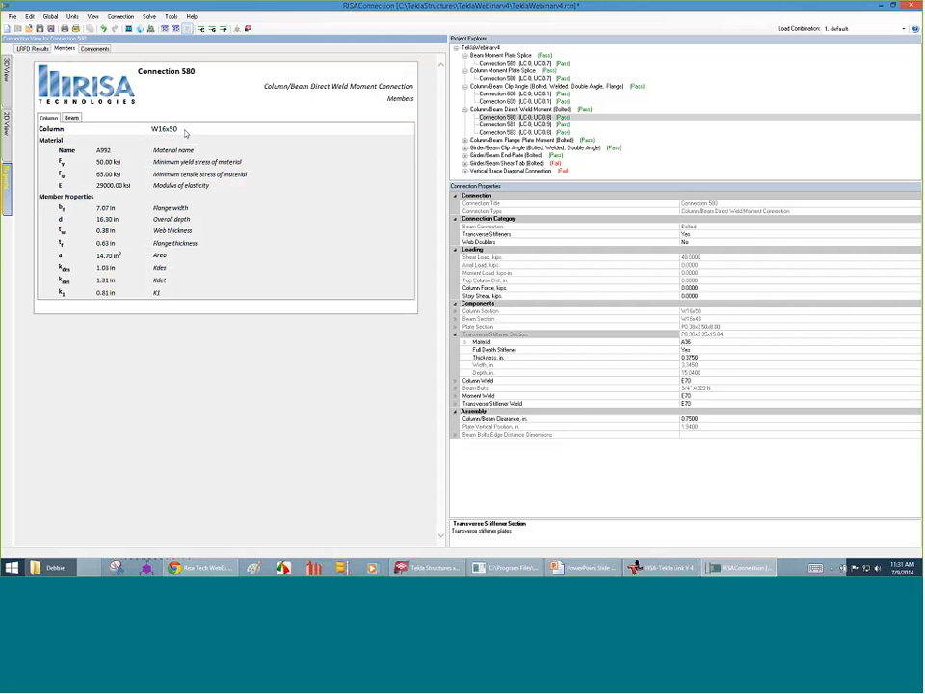
left_click(69, 117)
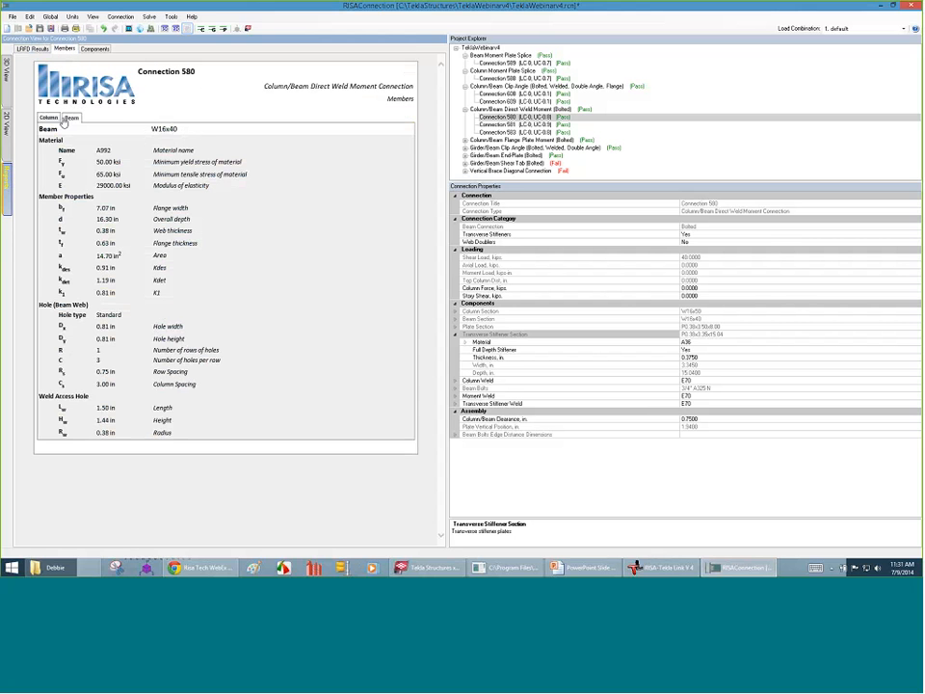
left_click(52, 119)
left_click(71, 119)
left_click(49, 118)
left_click(71, 118)
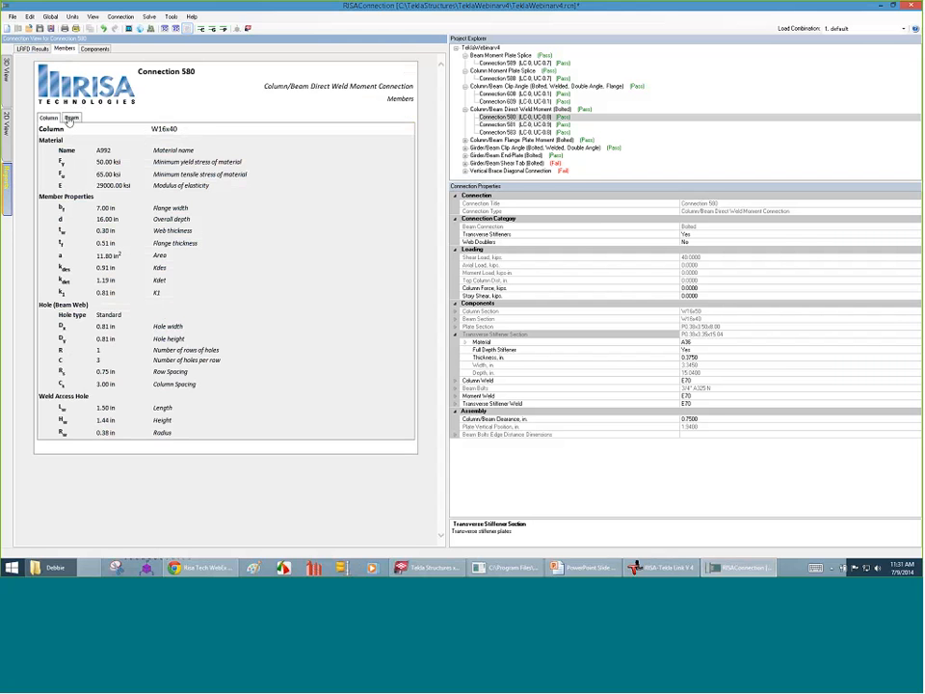
left_click(49, 117)
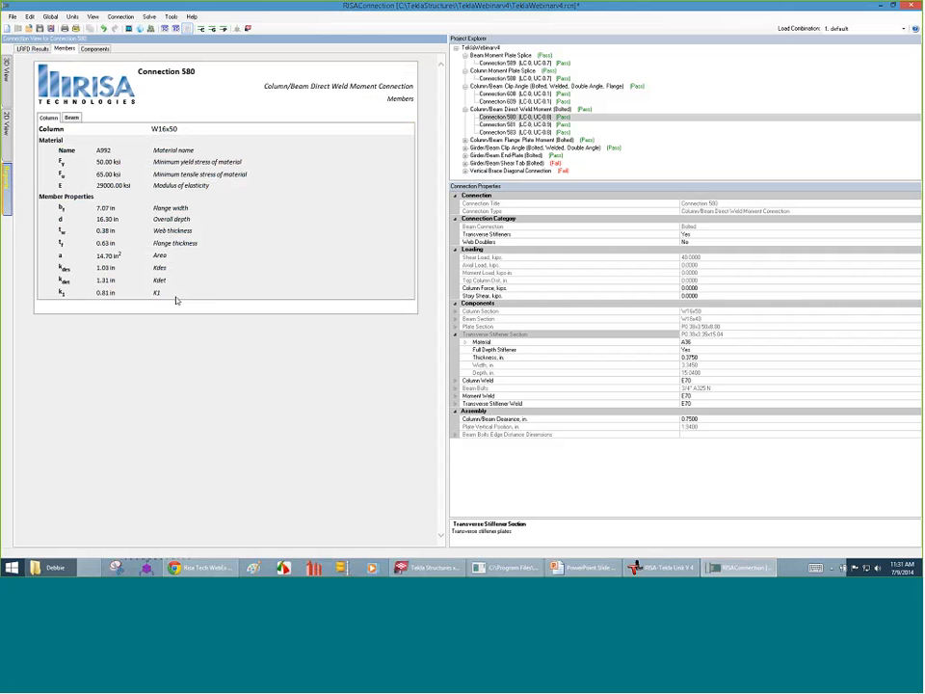
- Review the plate, transverse stiffener, bolt and weld data in Connection 580's report, and return to the LRFD results
left_click(96, 49)
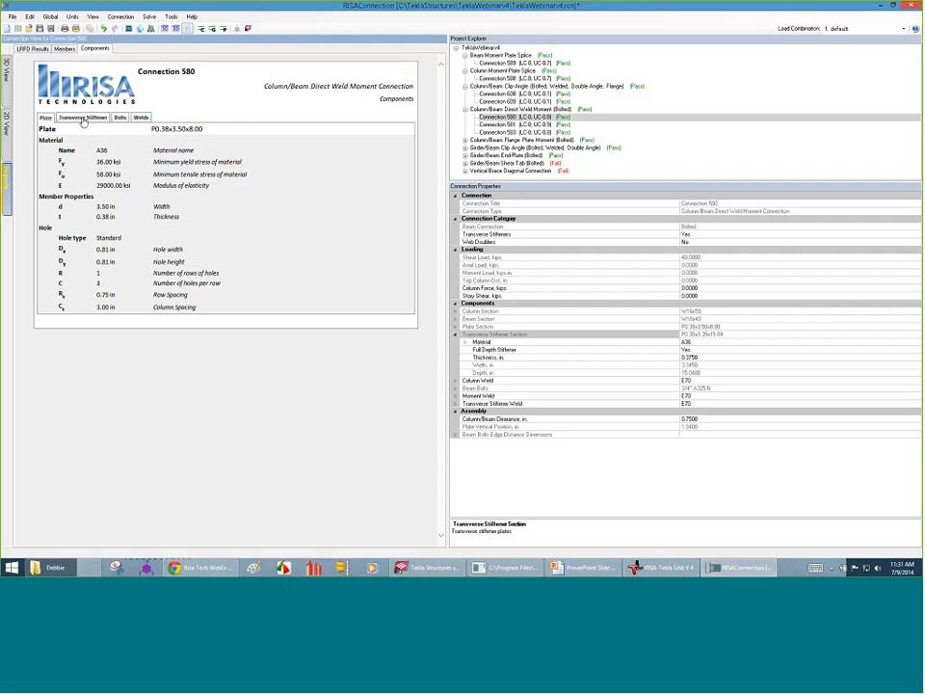
left_click(83, 118)
left_click(120, 119)
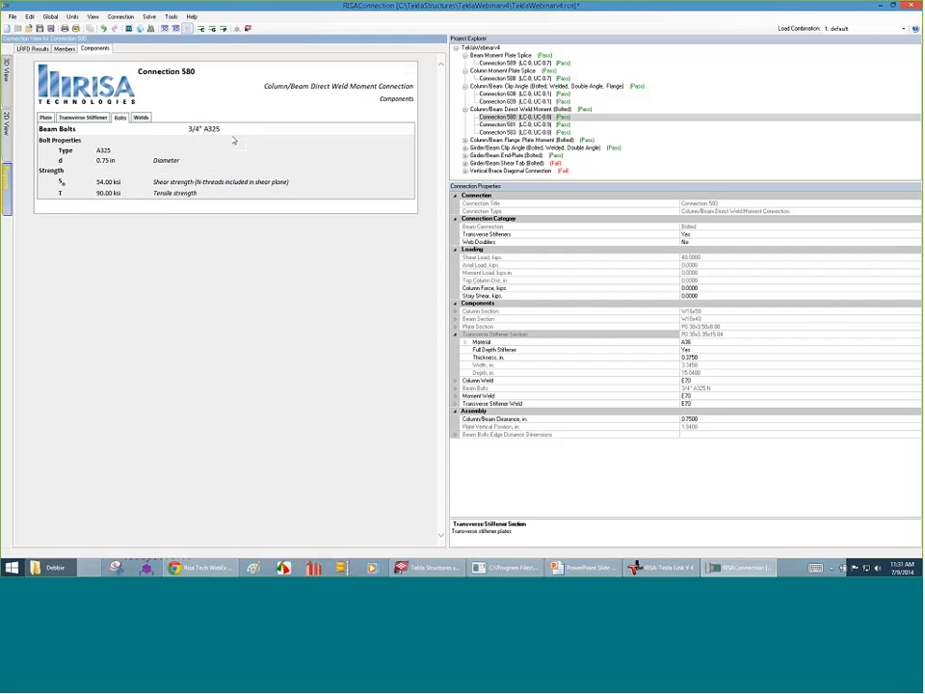
left_click(141, 117)
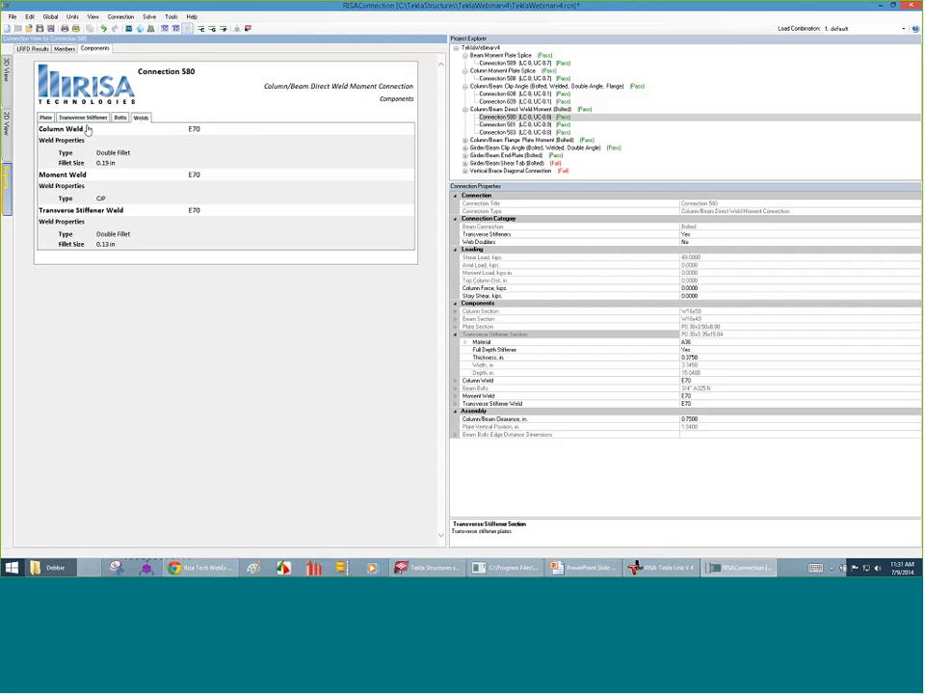
left_click(45, 117)
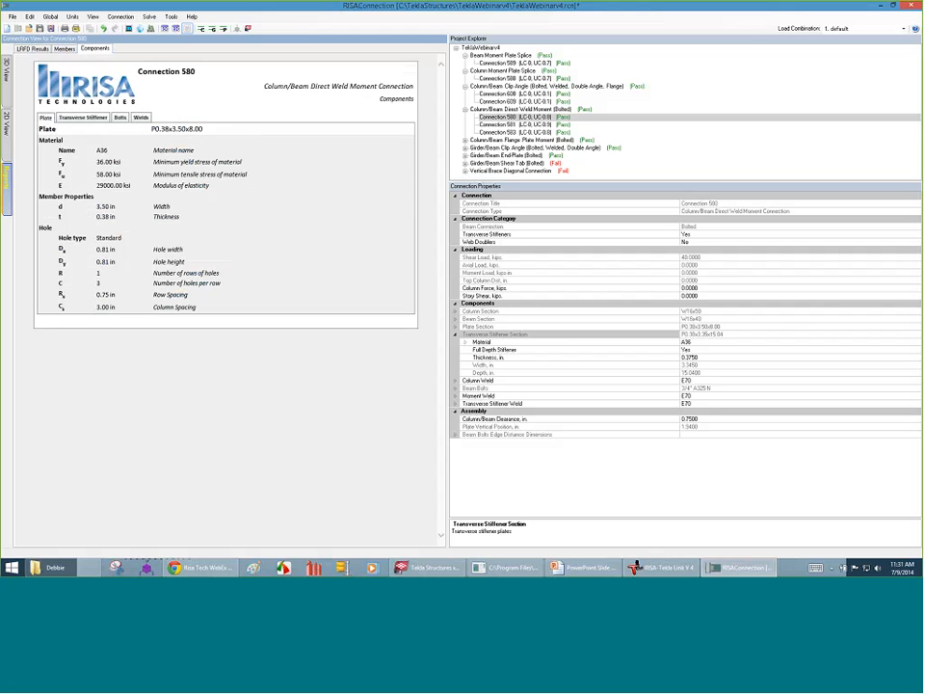
left_click(30, 48)
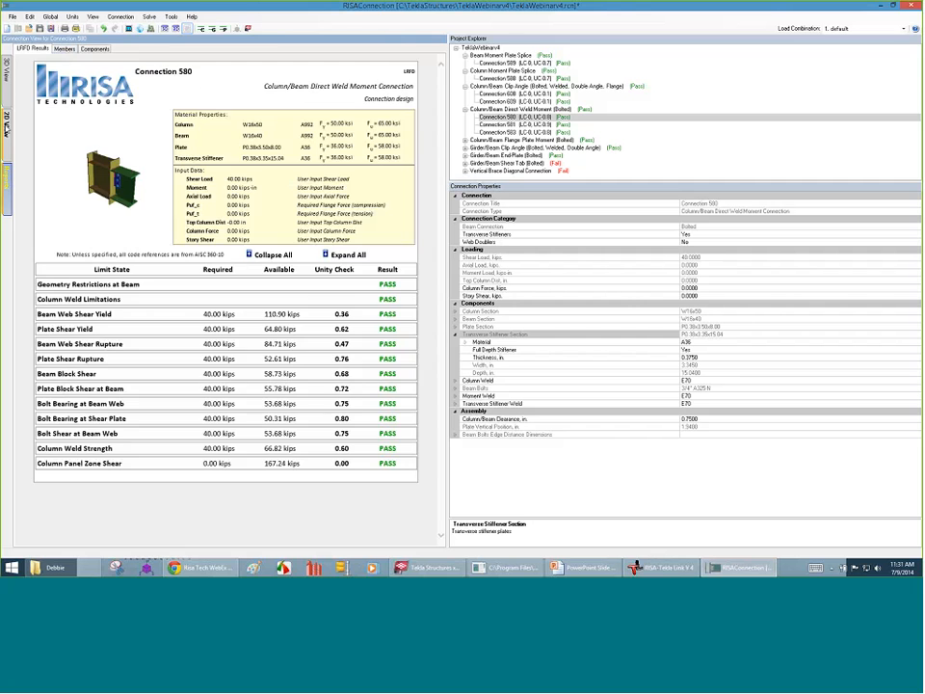
- Show Connection 580 in the 2D side view and examine the properties of its shear plate and moment weld
left_click(6, 123)
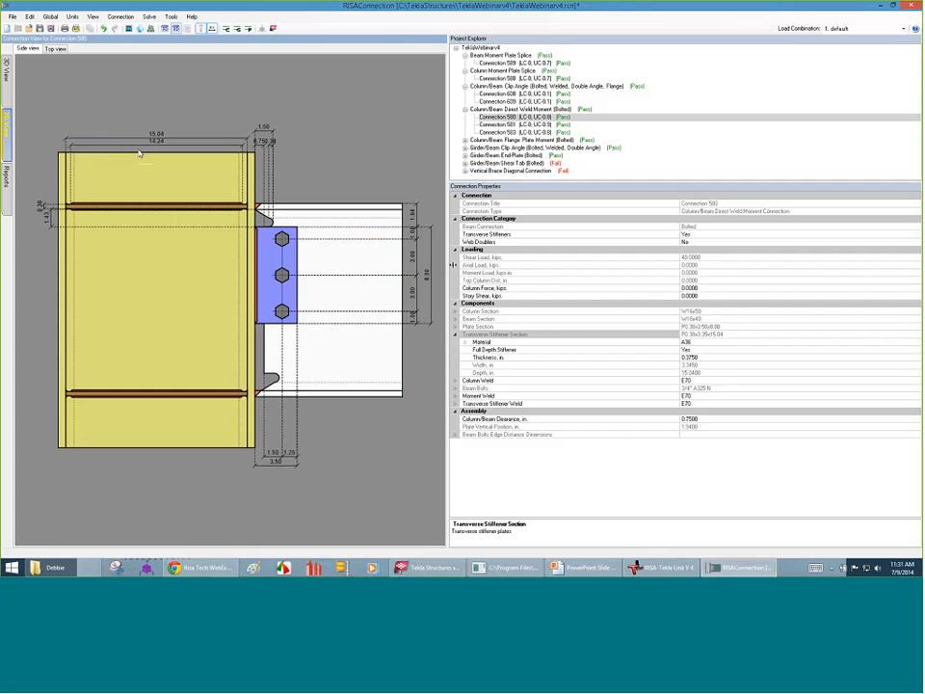
left_click(259, 267)
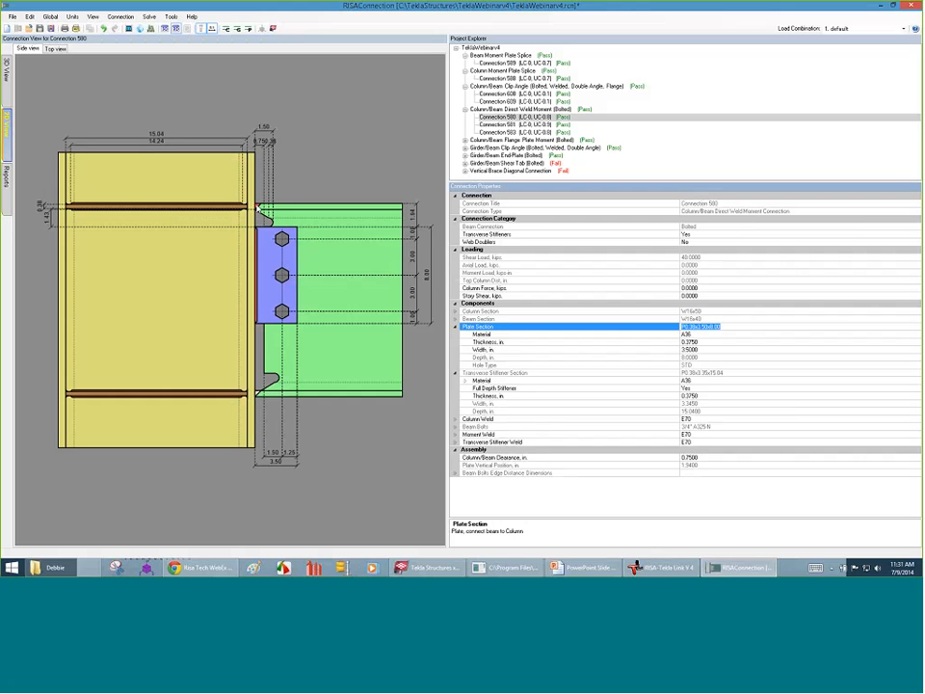
left_click(259, 207)
left_click(274, 253)
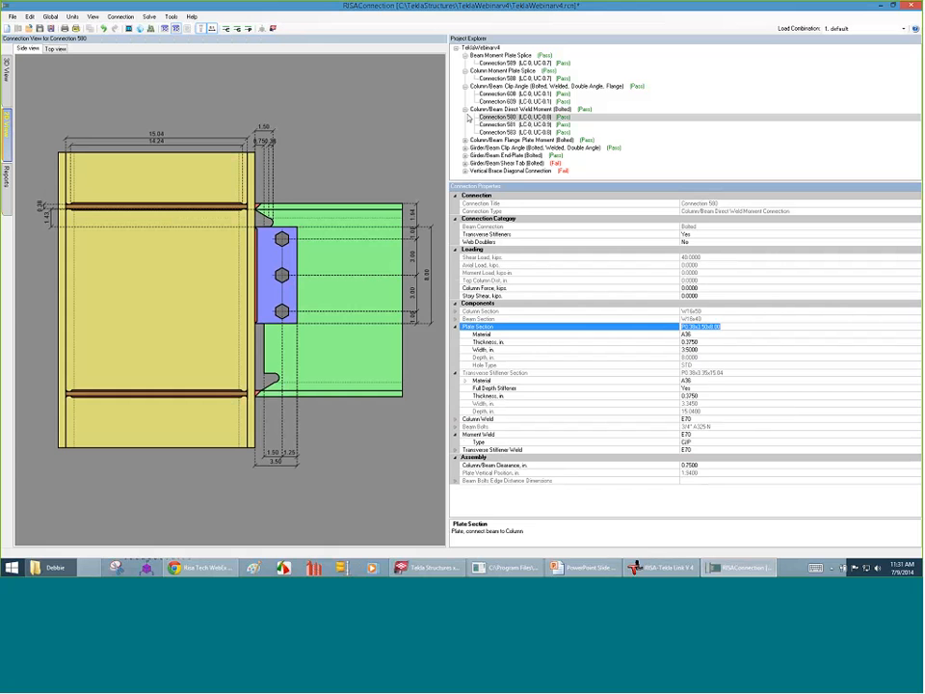
- Collapse the Direct Weld Moment group and open the overview of the Column/Beam Flange Plate Moment group
left_click(467, 110)
left_click(470, 116)
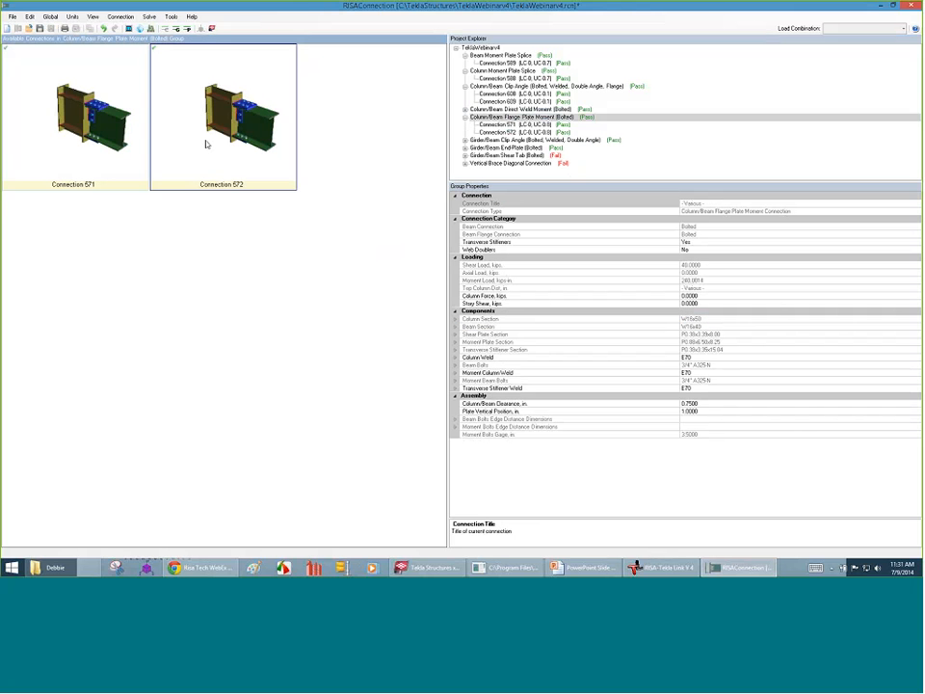
- Open Connection 571, set its moment plate thickness to 0.5 in and solve the connection
double_click(33, 132)
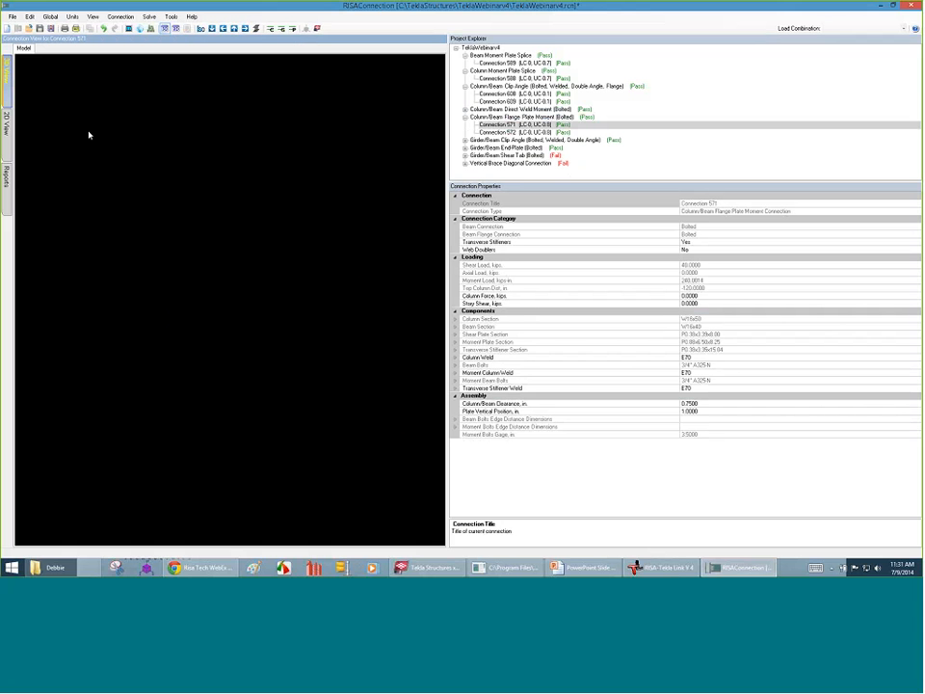
left_click_drag(267, 304, 173, 277)
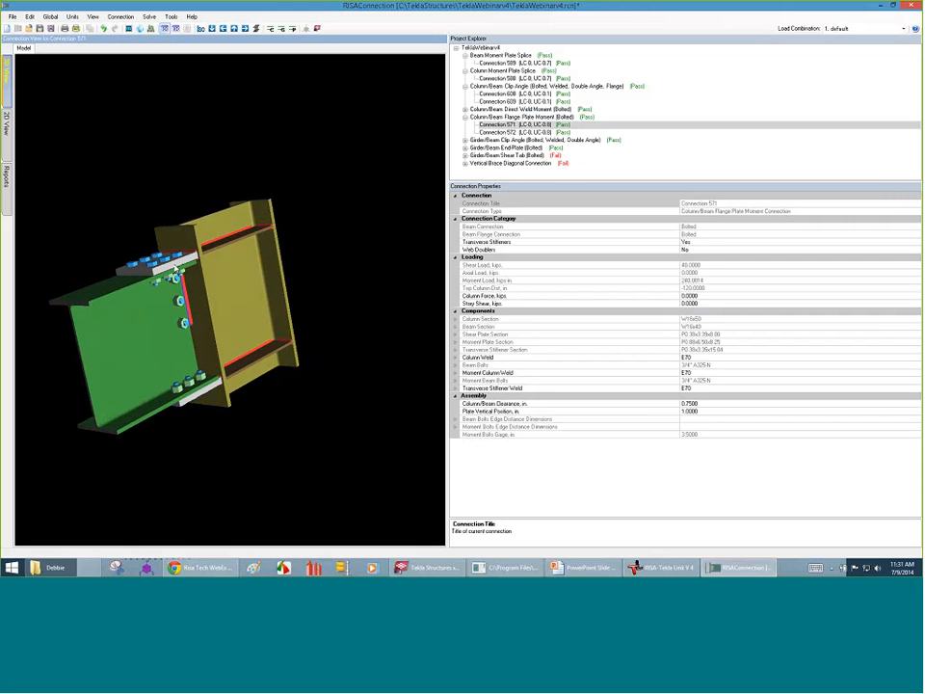
left_click(175, 271)
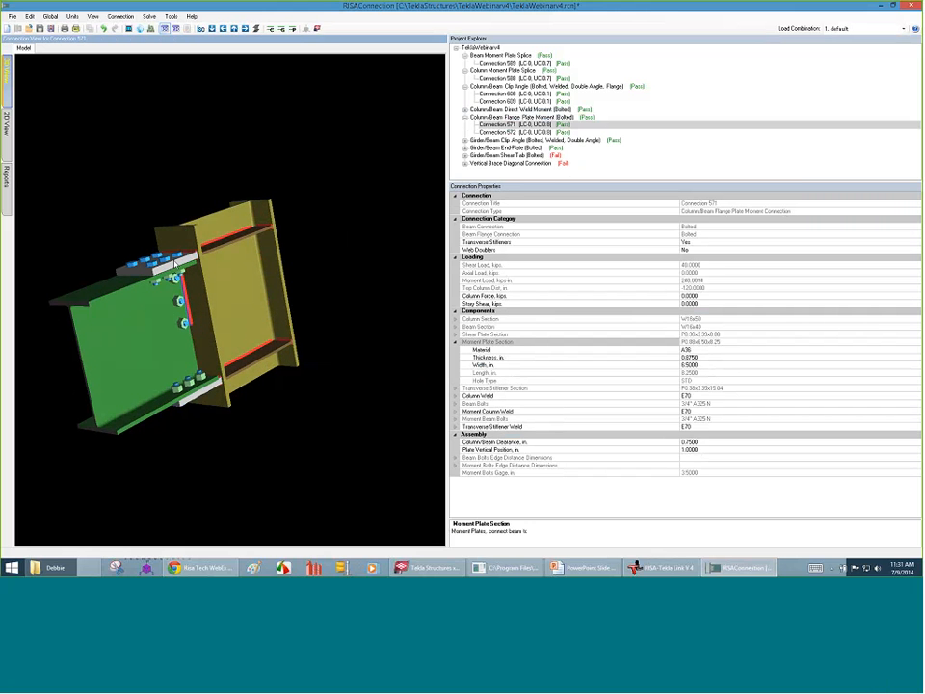
left_click(713, 357)
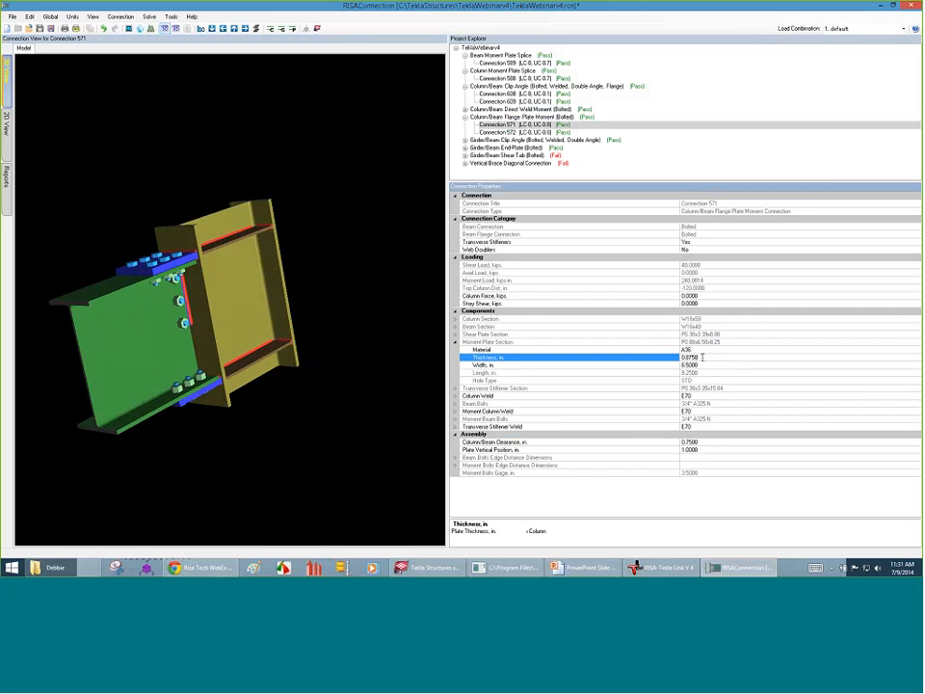
type("1")
key("Return")
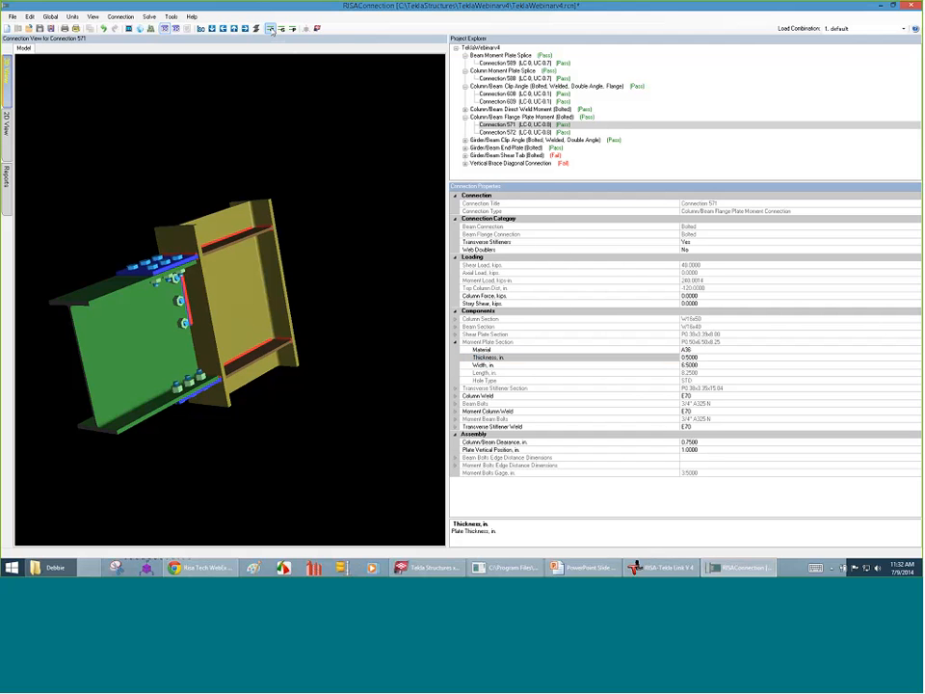
left_click(271, 30)
left_click(704, 358)
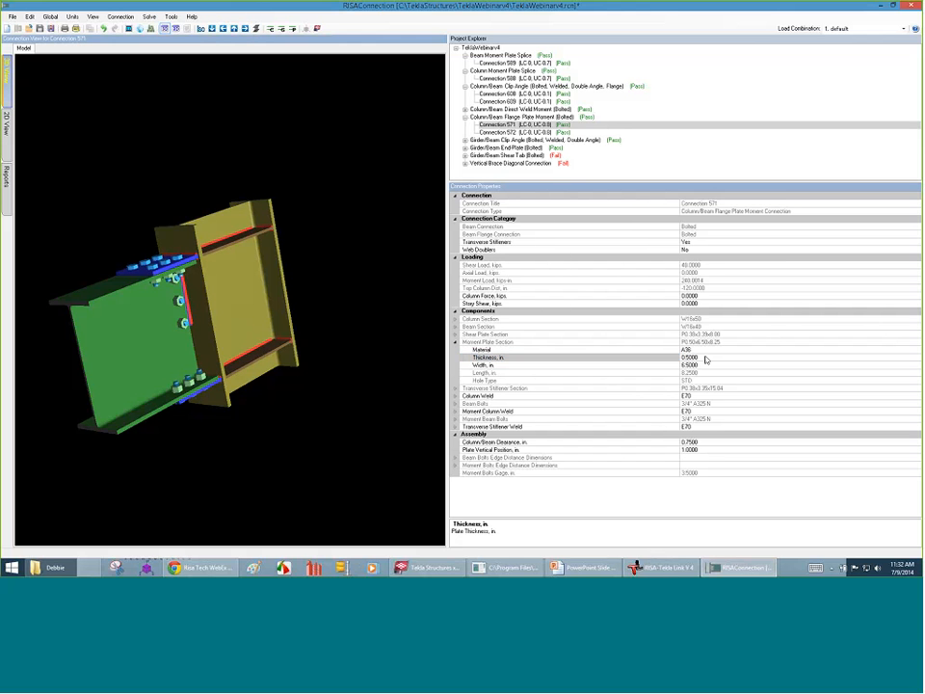
left_click_drag(704, 358, 677, 359)
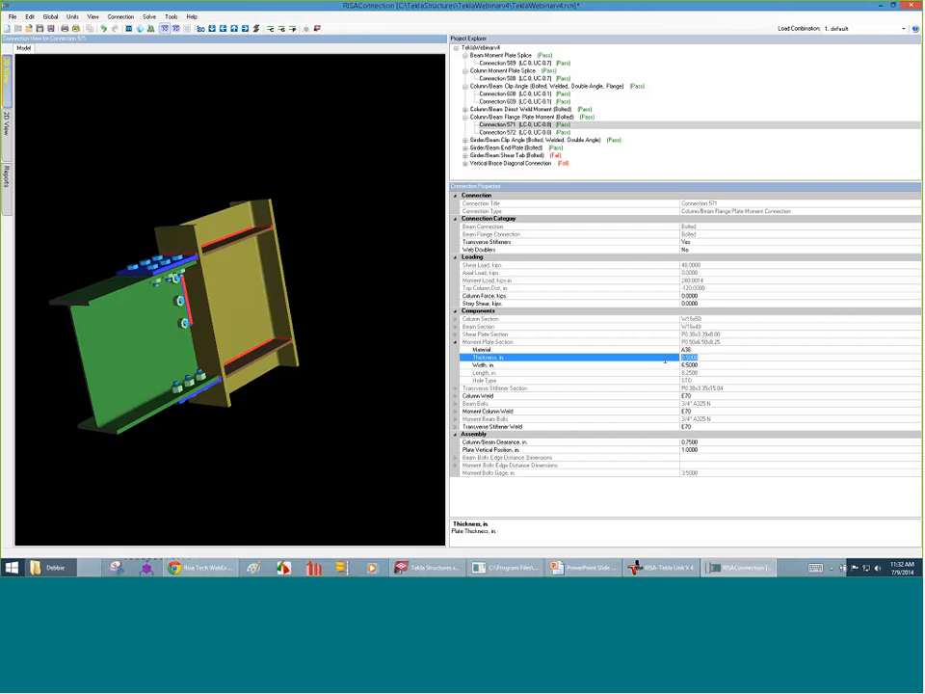
left_click_drag(232, 314, 300, 207)
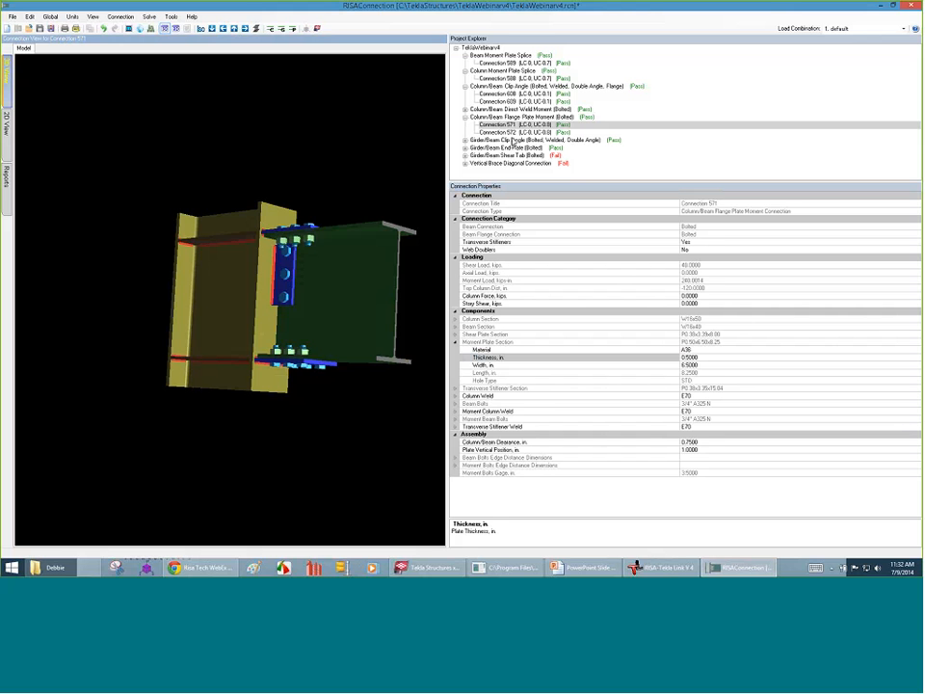
- Open Connection 572 and examine its flange plate moment connection in 3D
left_click(516, 132)
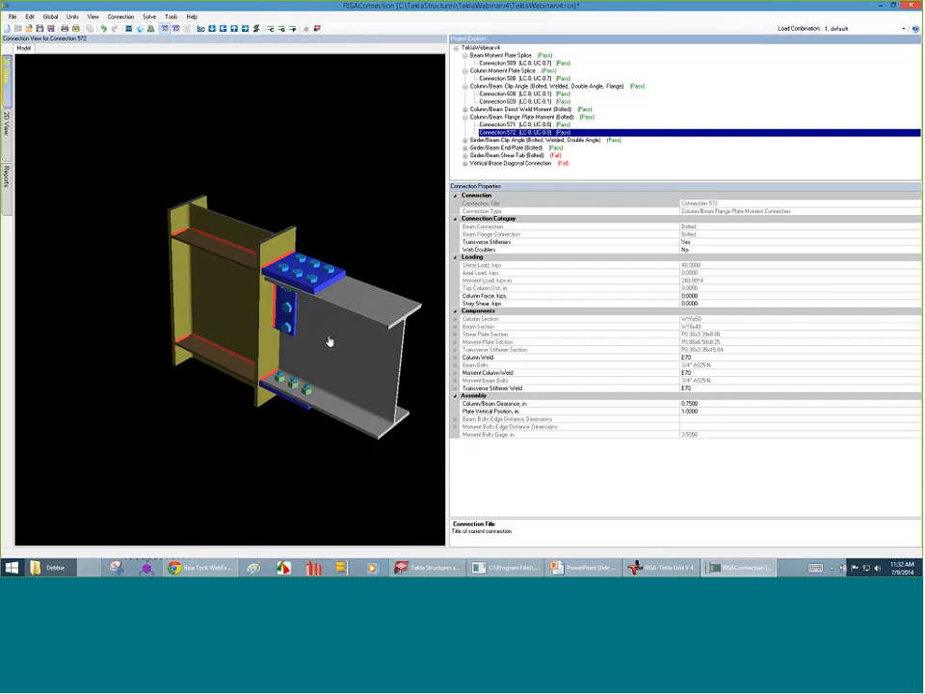
left_click_drag(313, 319, 253, 287)
left_click(709, 366)
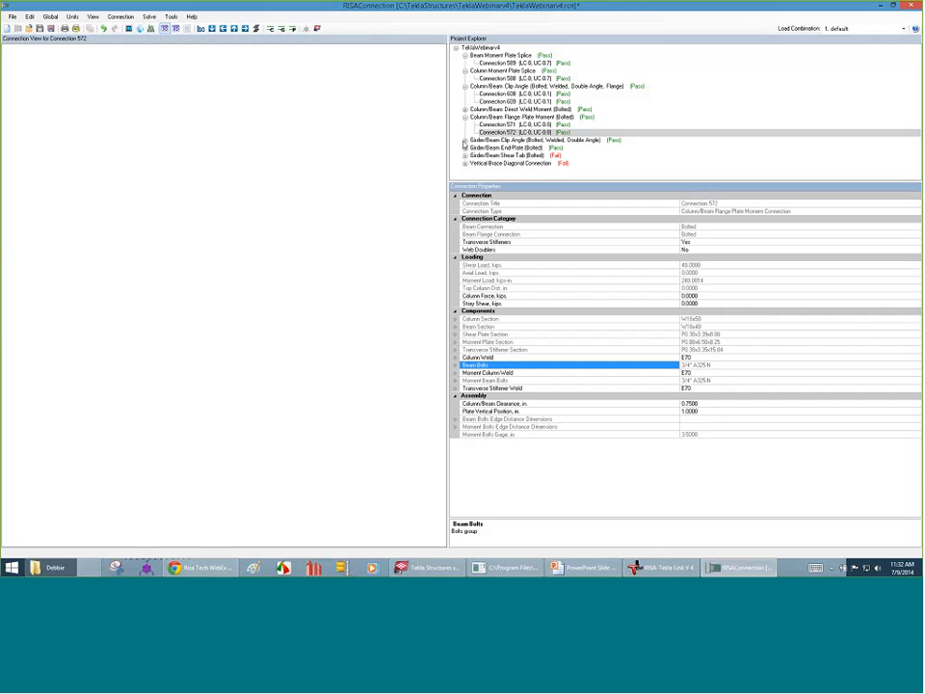
- Browse the connections in the Girder/Beam Clip Angle and Girder/Beam End-Plate groups
left_click(465, 140)
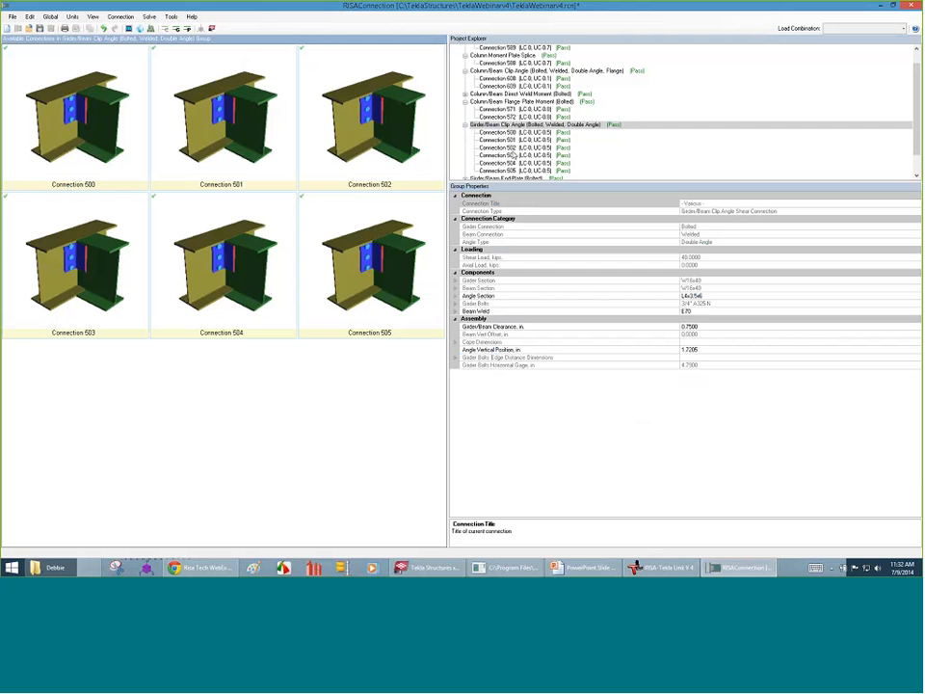
scroll(674, 111, "down", 1)
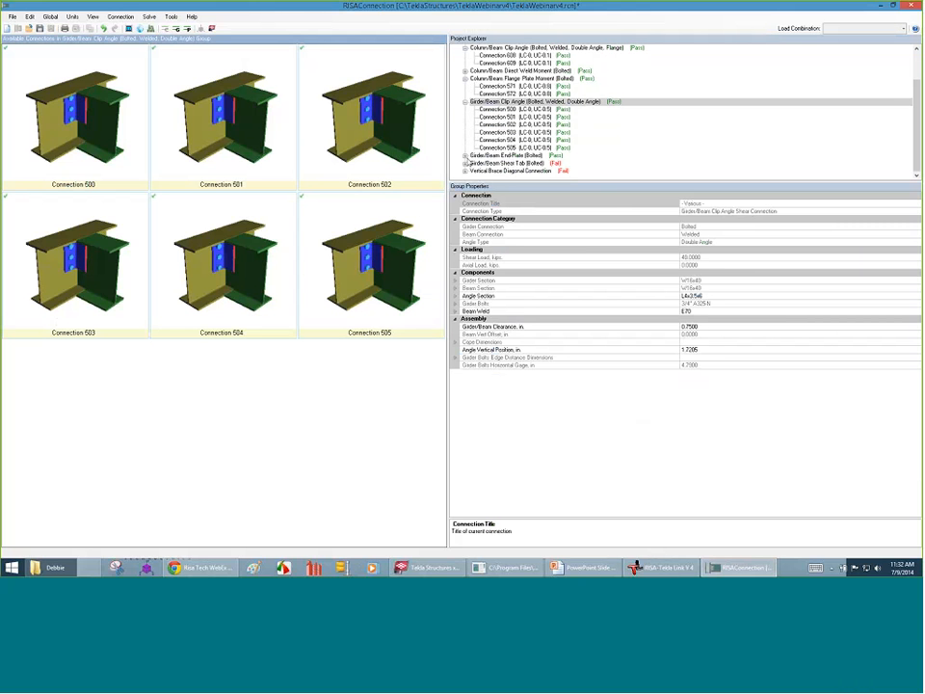
left_click(506, 155)
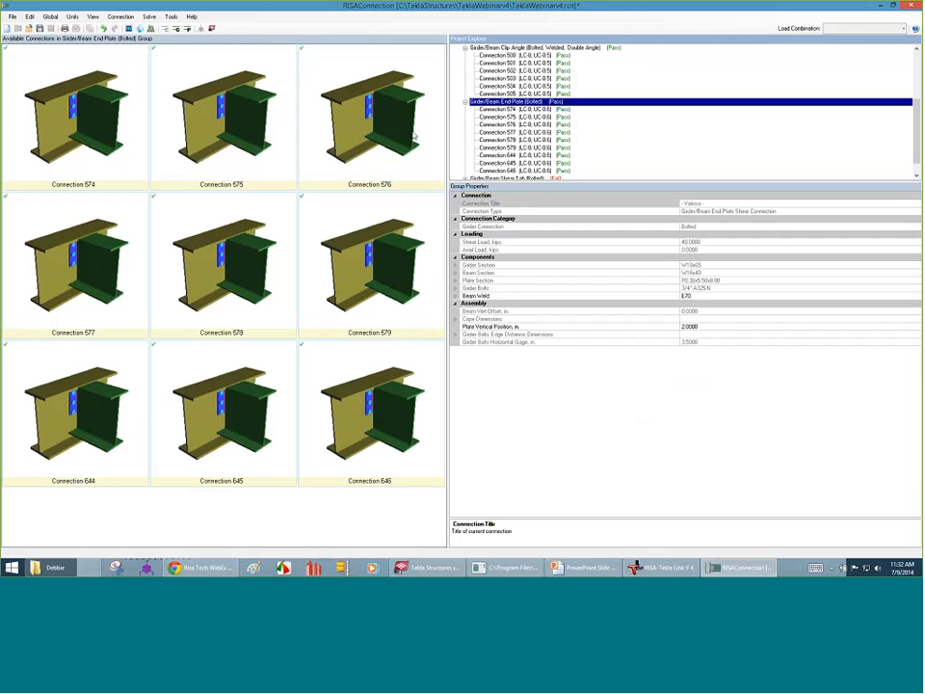
left_click(413, 136)
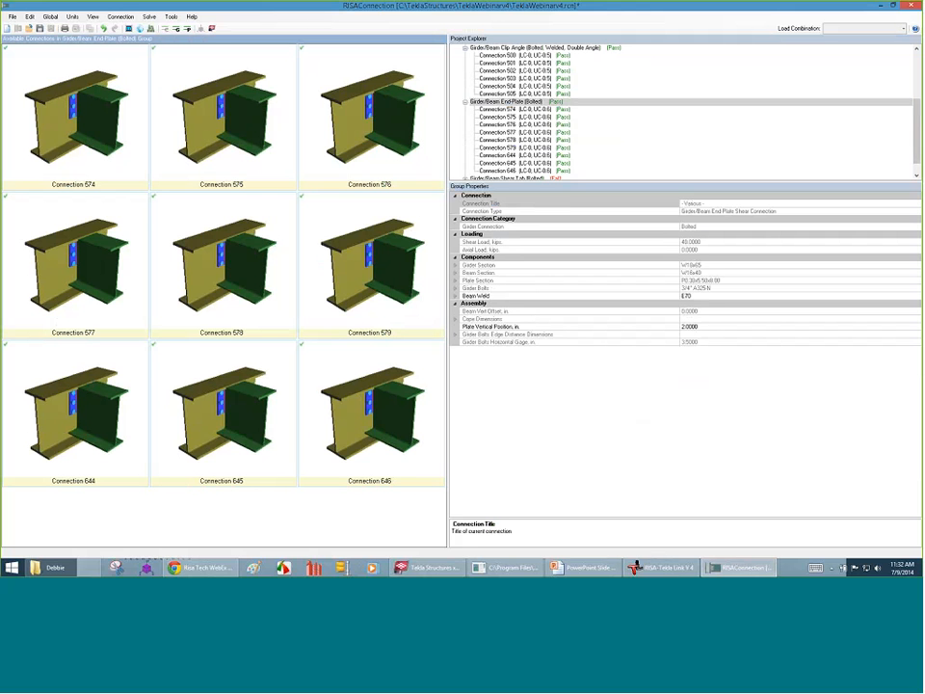
scroll(501, 125, "down", 1)
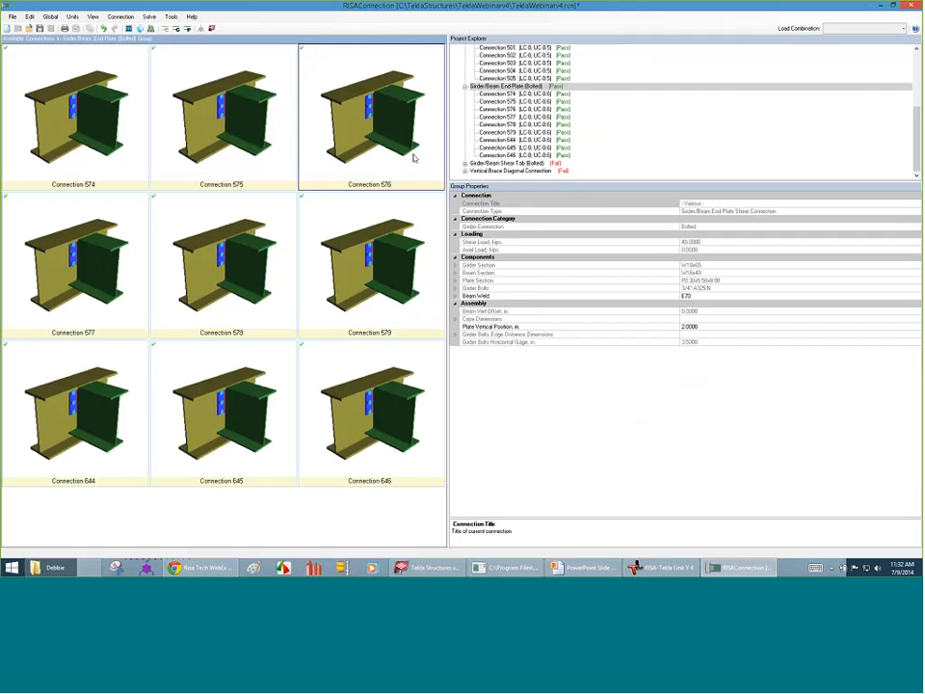
- Expand the Girder/Beam Shear Tab group and inspect the 3D models of Connections 526 and 564
left_click(506, 163)
left_click(274, 233)
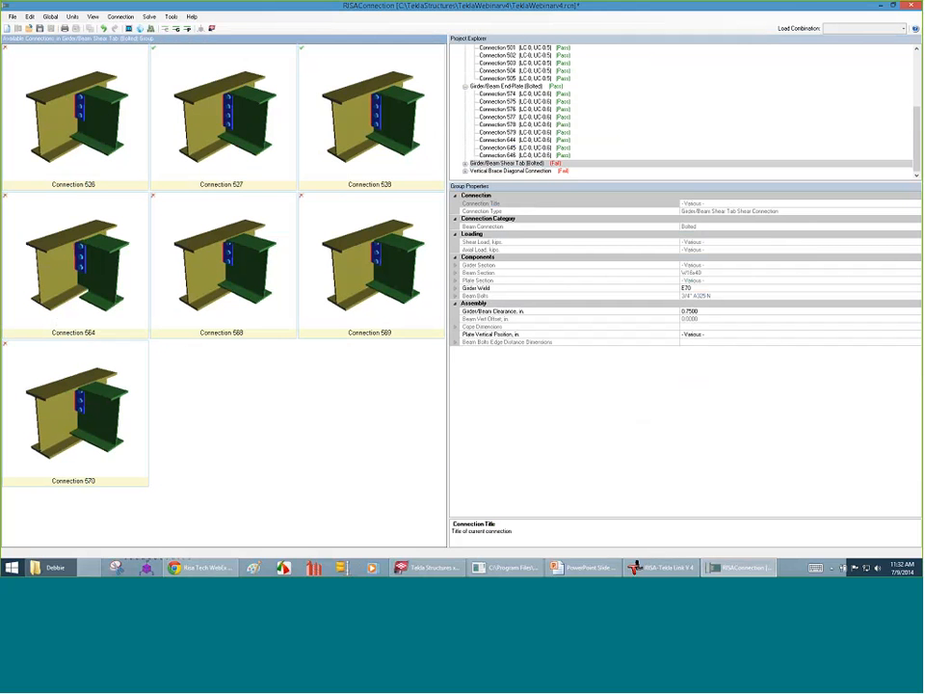
left_click(464, 164)
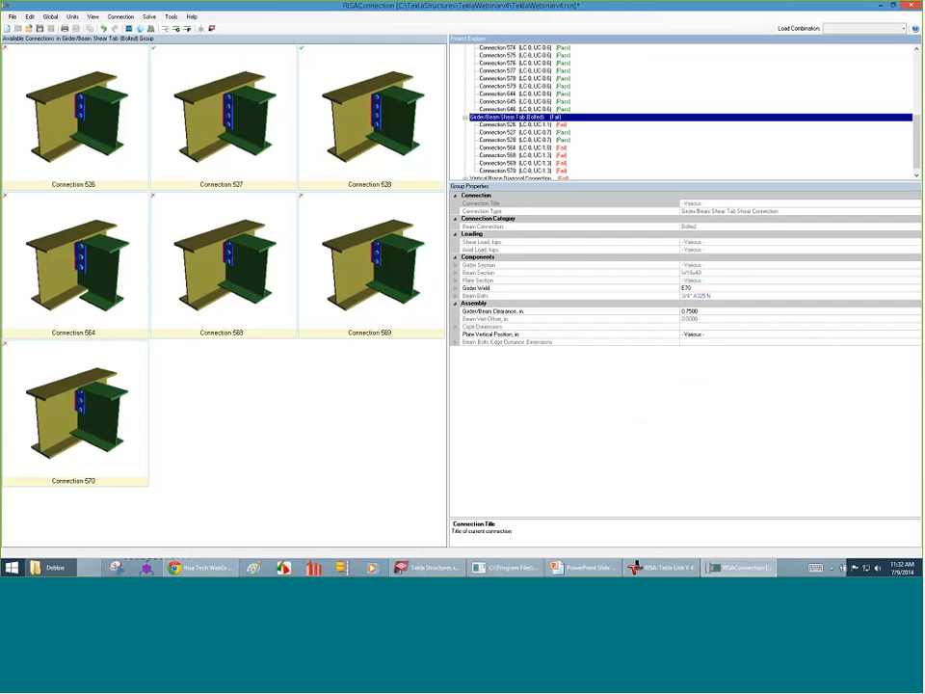
left_click(520, 125)
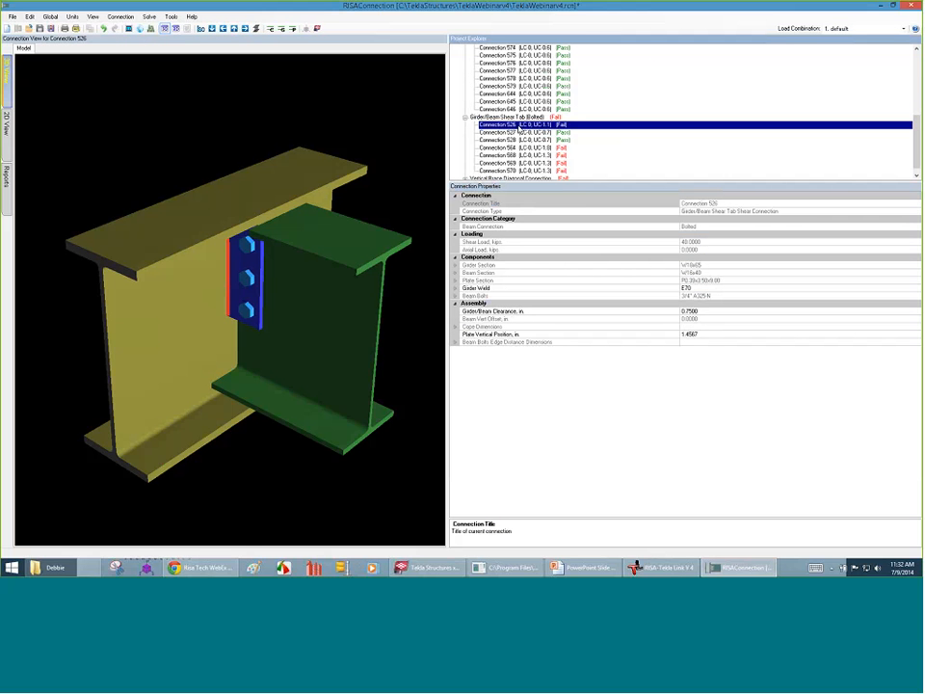
left_click(535, 148)
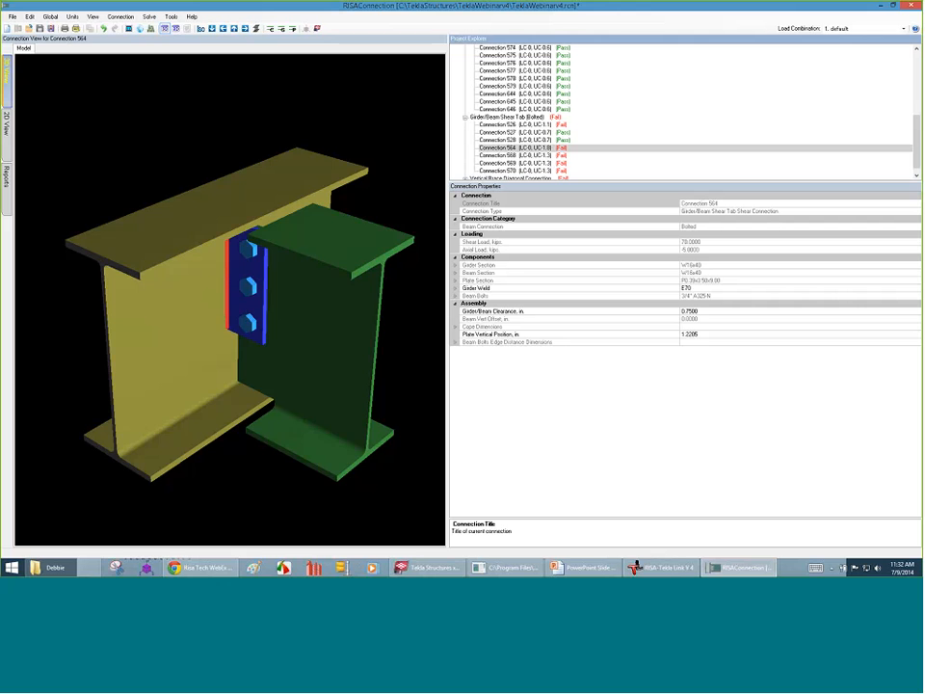
mouse_move(241, 289)
left_mouse_down()
mouse_move(174, 302)
mouse_move(252, 301)
left_mouse_up()
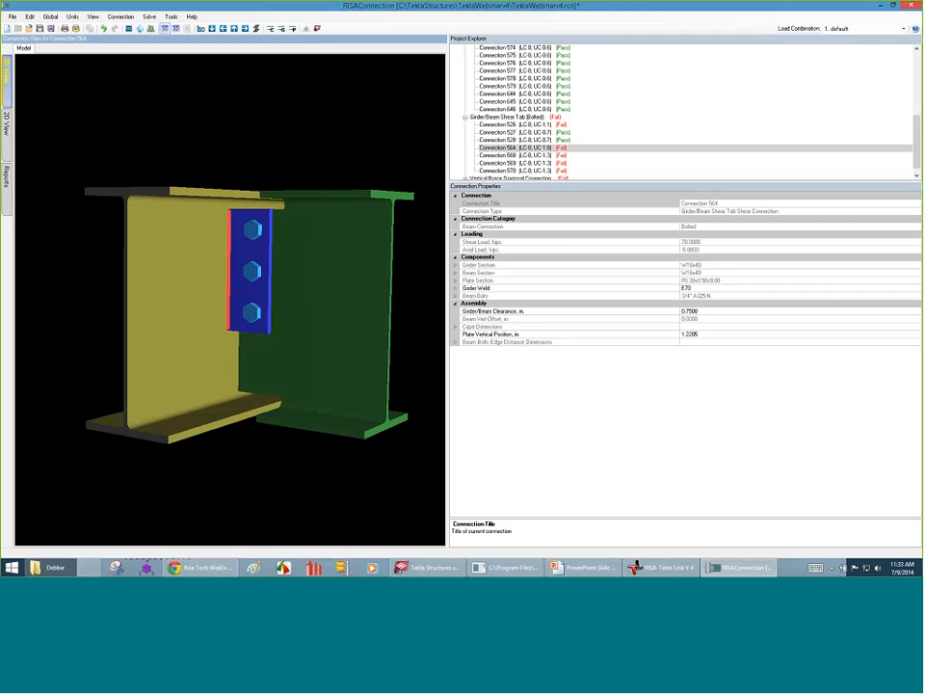
- Check Connection 564's dimensioned side view, and expand the Bolt Shear at Beam calculation in its LRFD results report
left_click(8, 123)
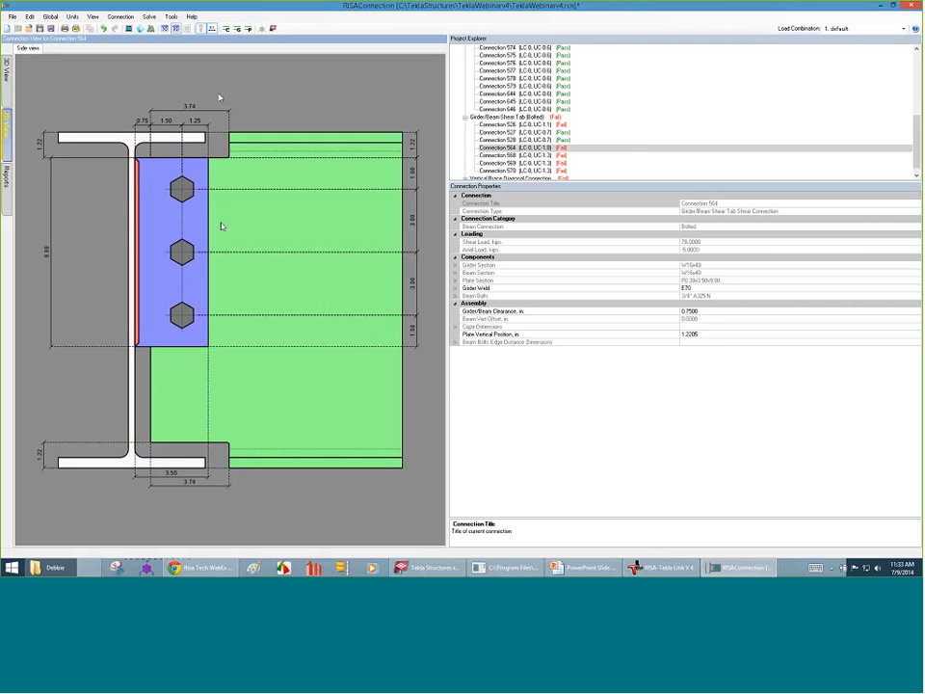
left_click(5, 190)
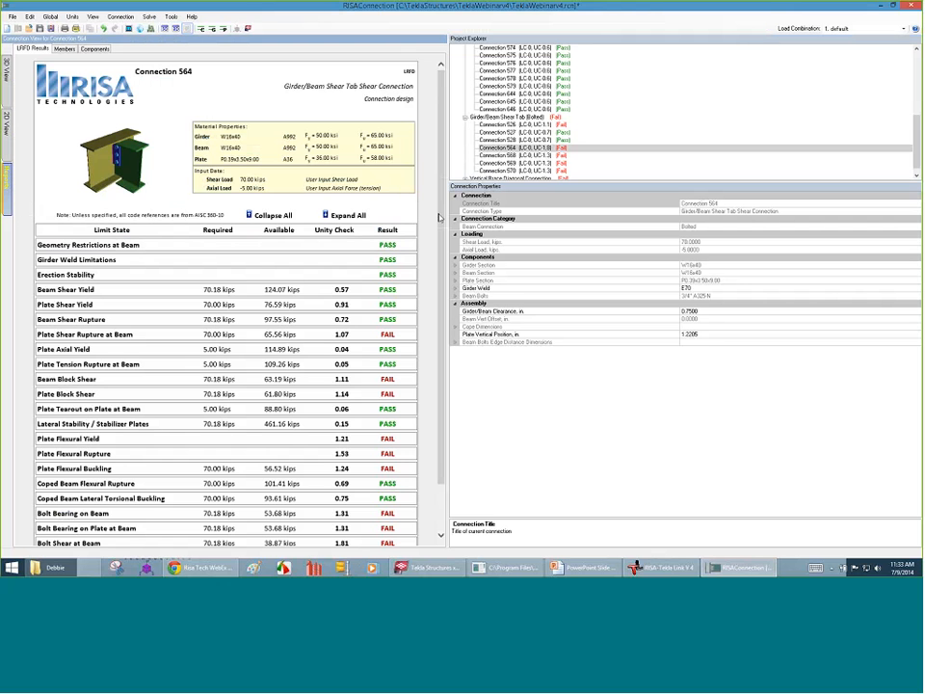
left_click_drag(442, 217, 443, 270)
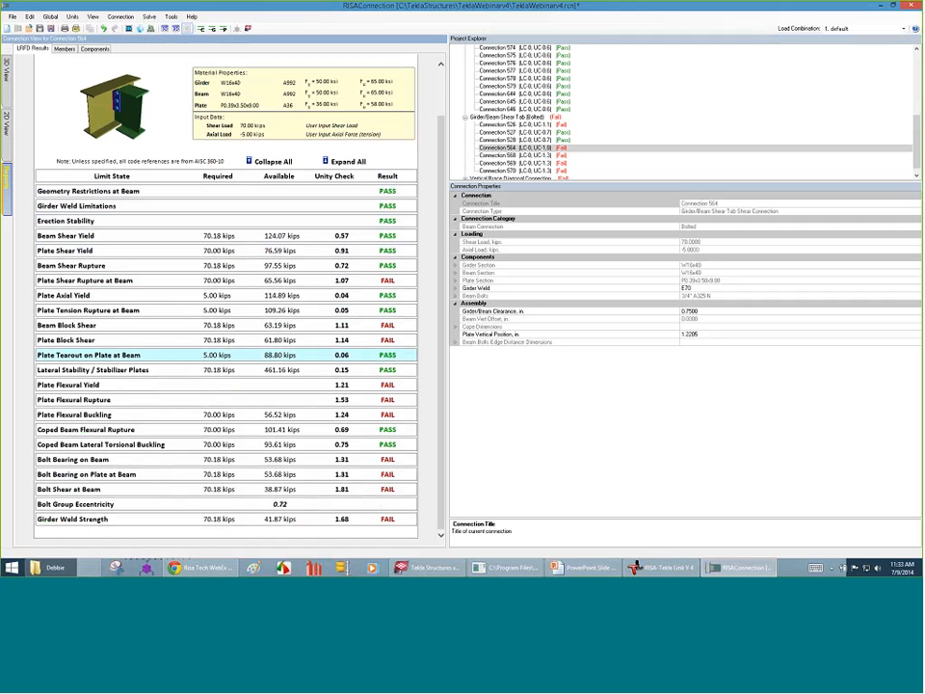
left_click(343, 354)
left_click(381, 491)
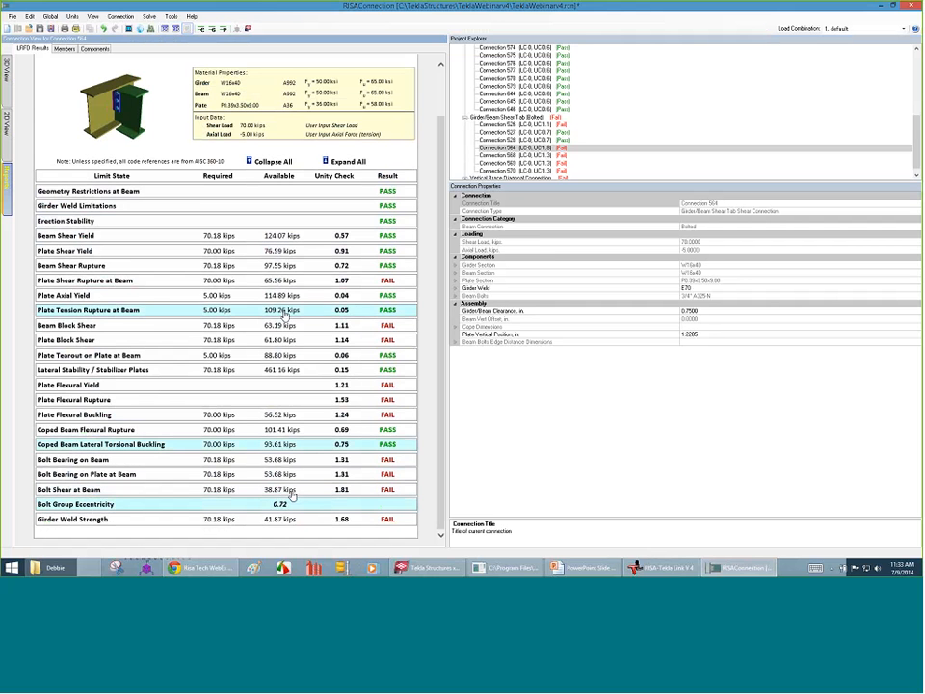
left_click(85, 492)
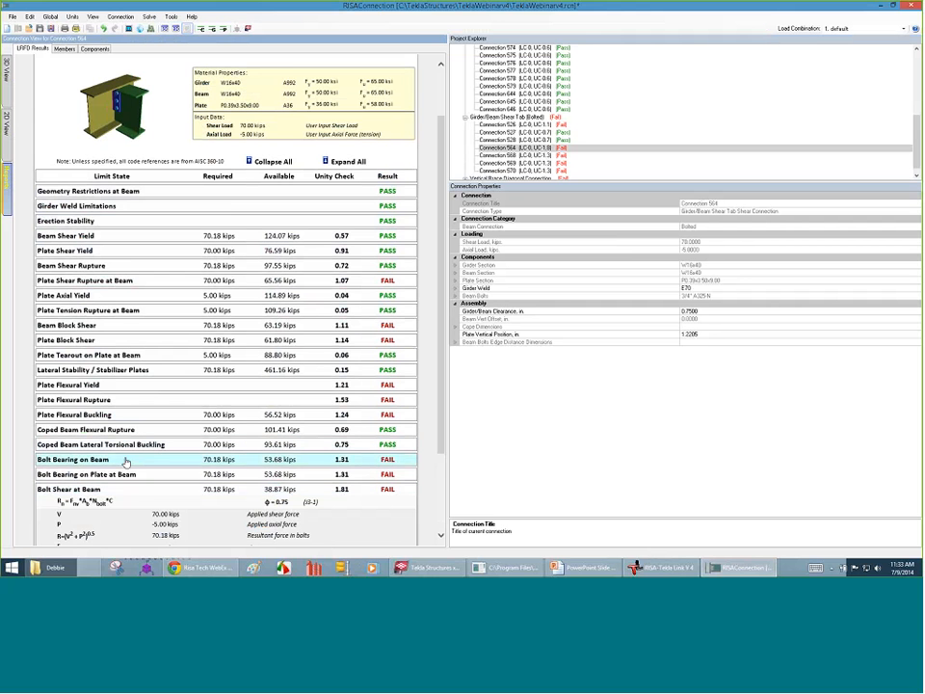
scroll(94, 404, "down", 3)
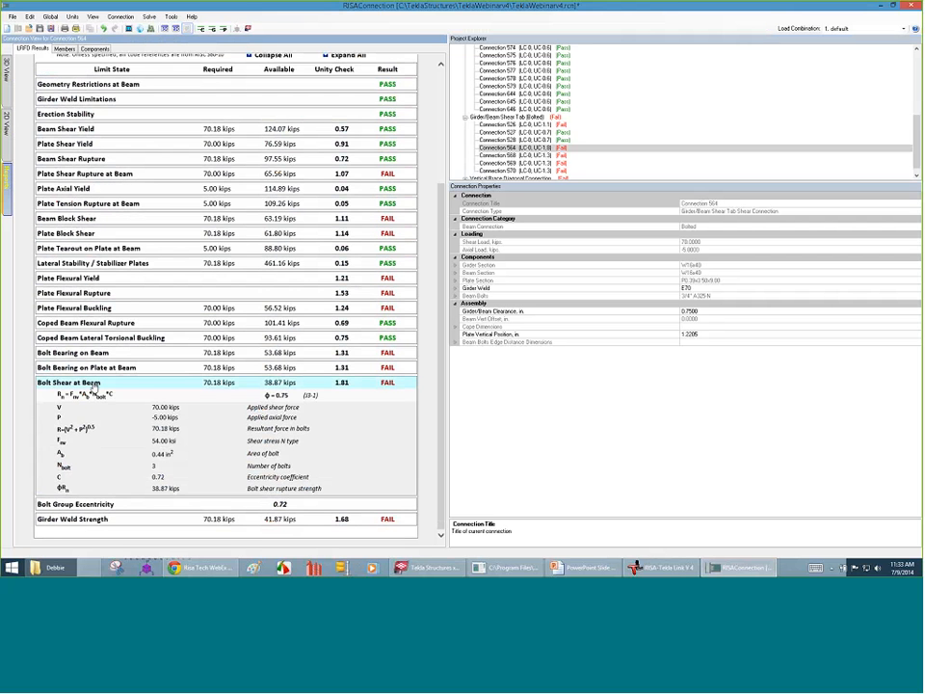
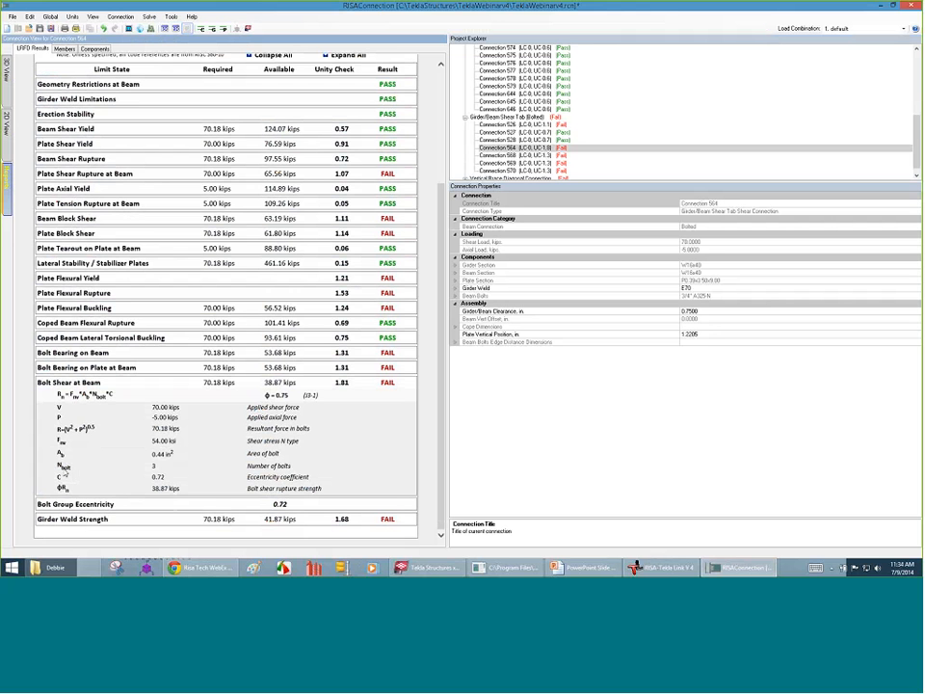
- Set the beam bolts of Connection 564 to 4 bolts per row, selecting them in the 2D side view
left_click(6, 121)
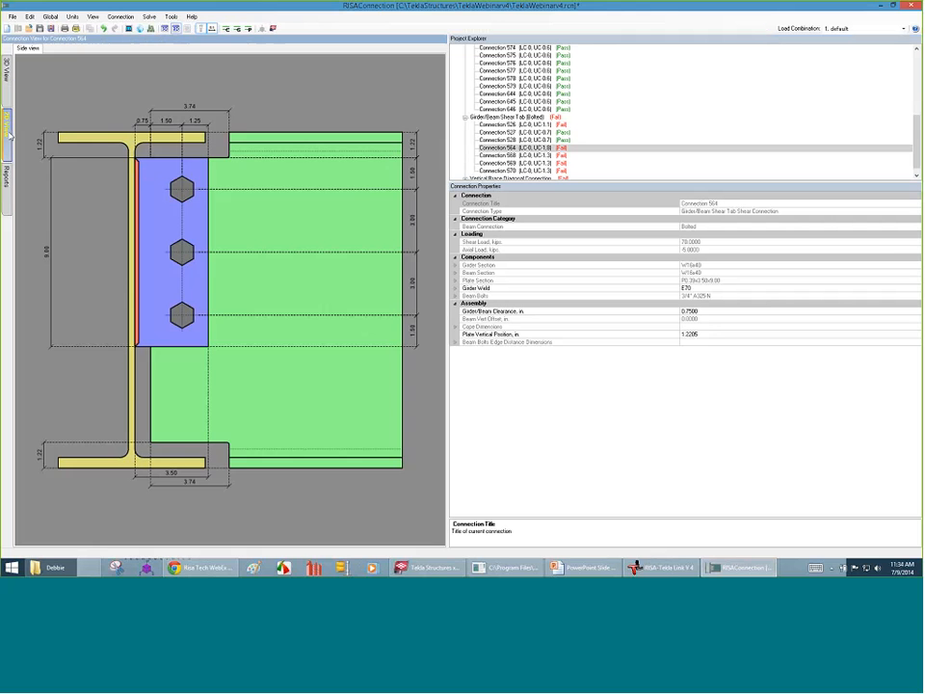
left_click(182, 316)
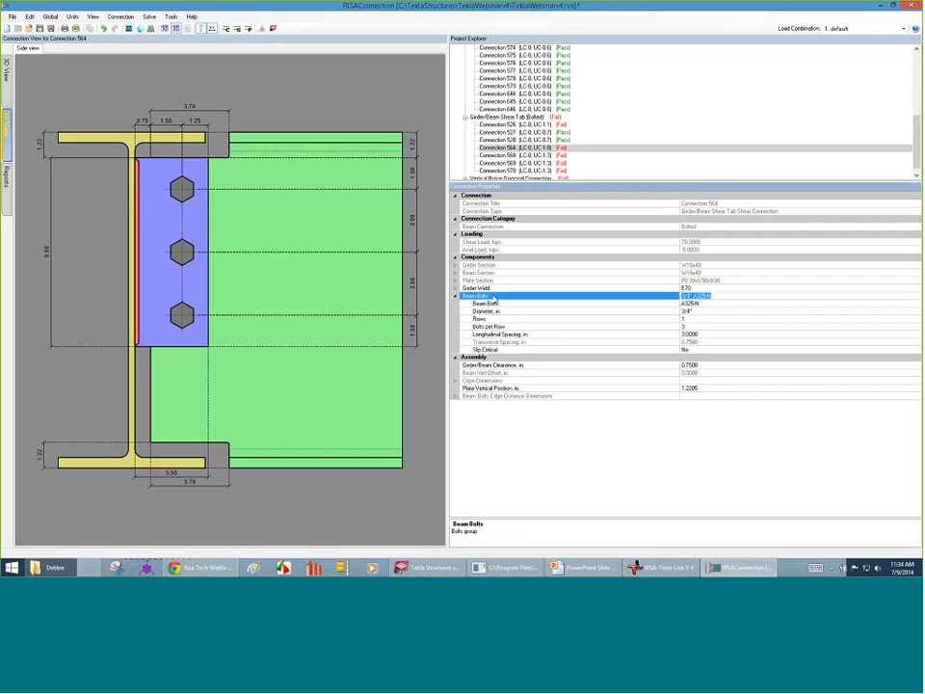
left_click(694, 326)
left_click(916, 328)
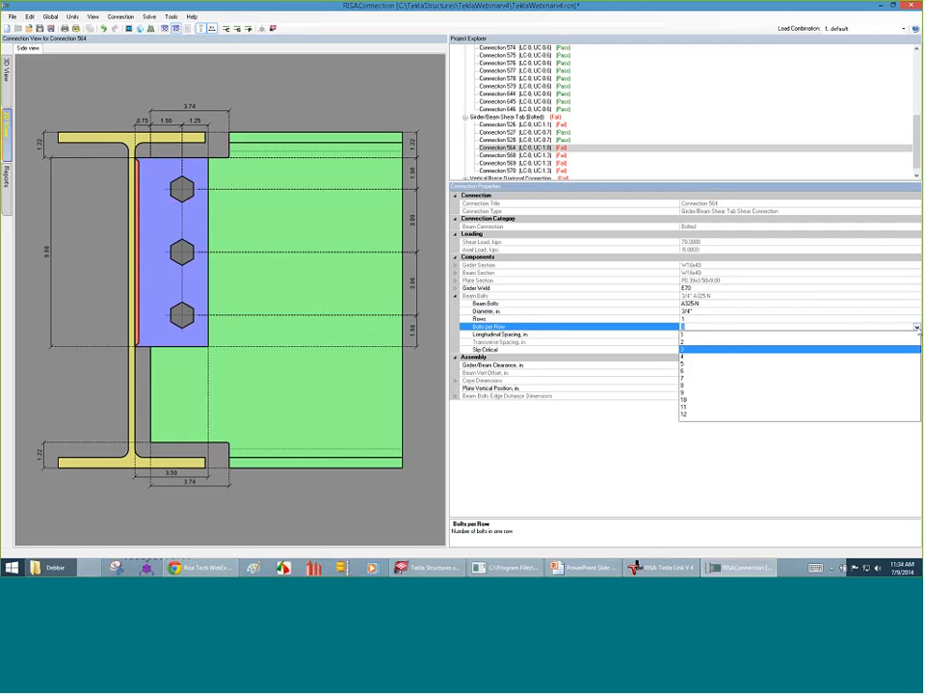
left_click(704, 357)
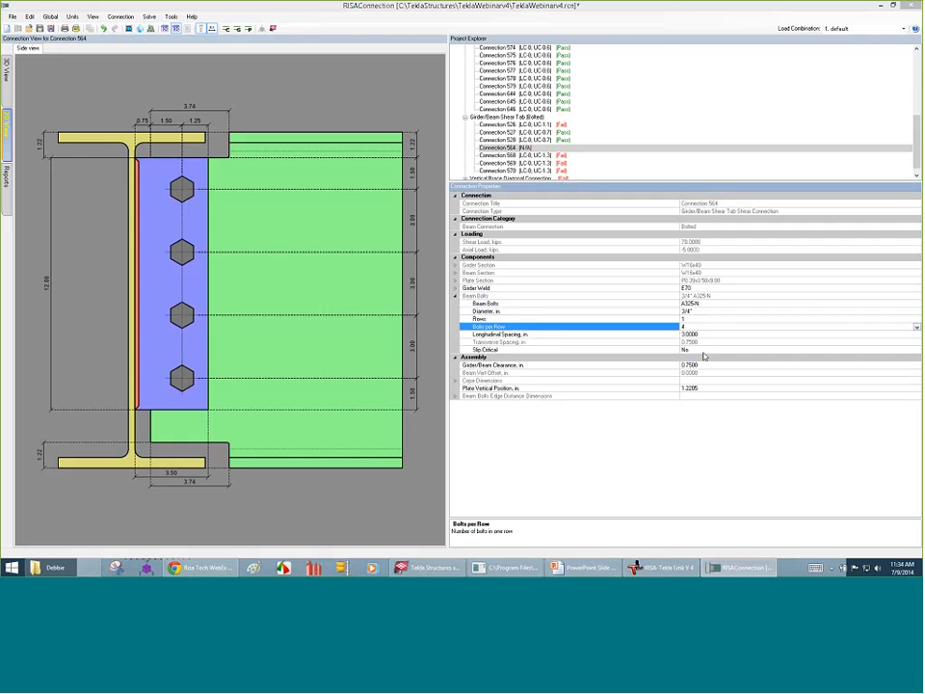
left_click(265, 62)
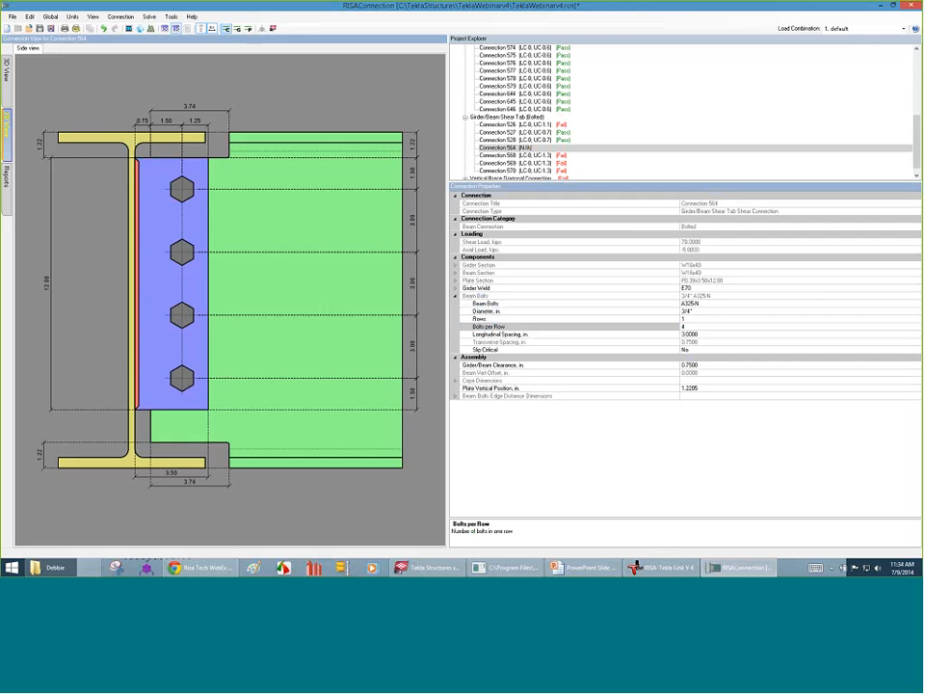
- Solve Connection 564 again and review the Bolt Shear at Beam check in its LRFD results report
left_click(227, 28)
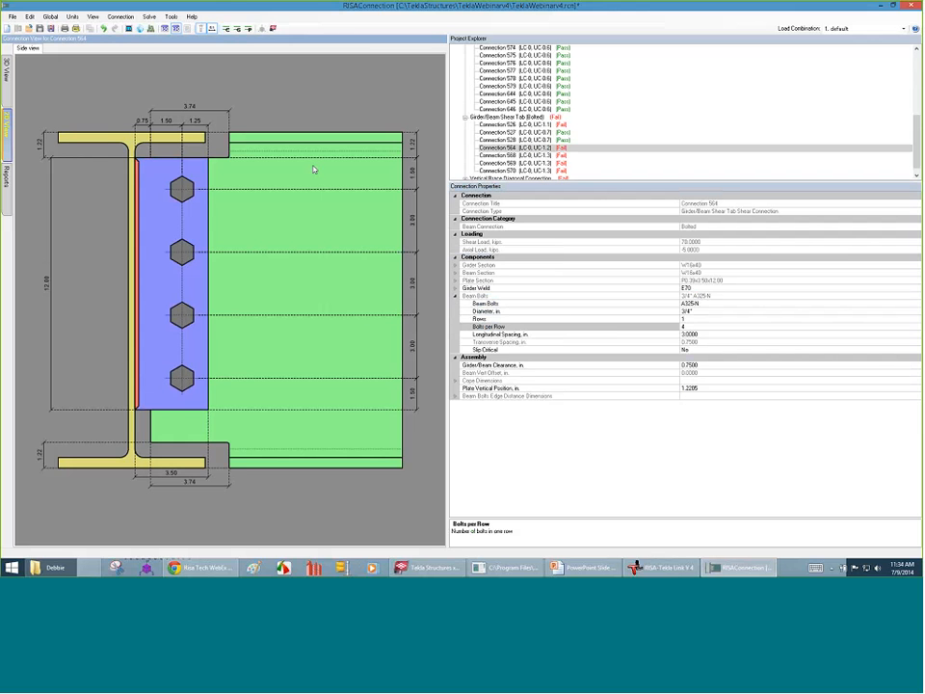
left_click(6, 177)
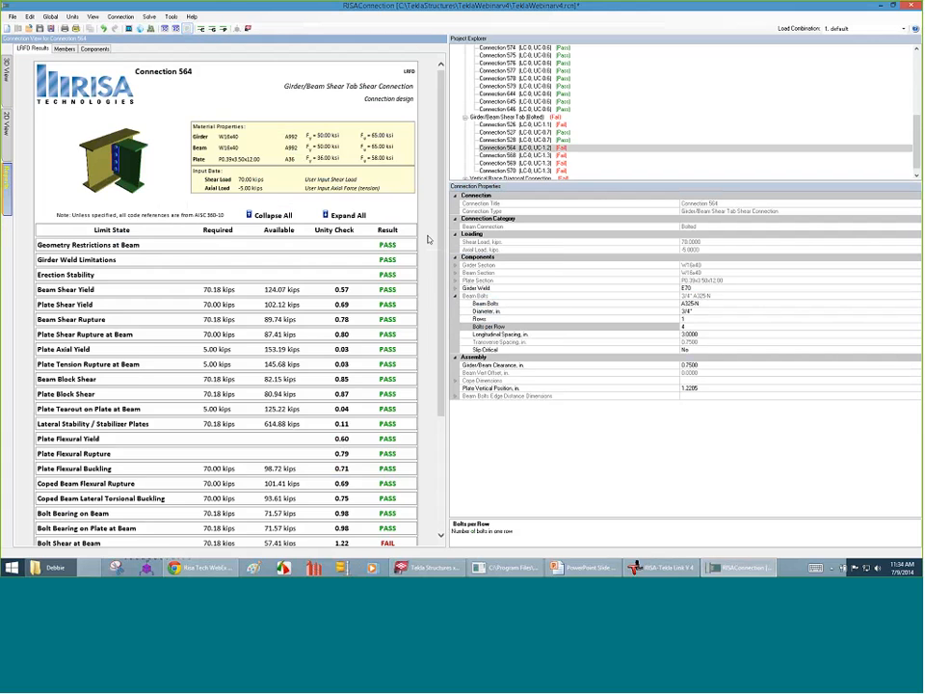
scroll(303, 412, "down", 5)
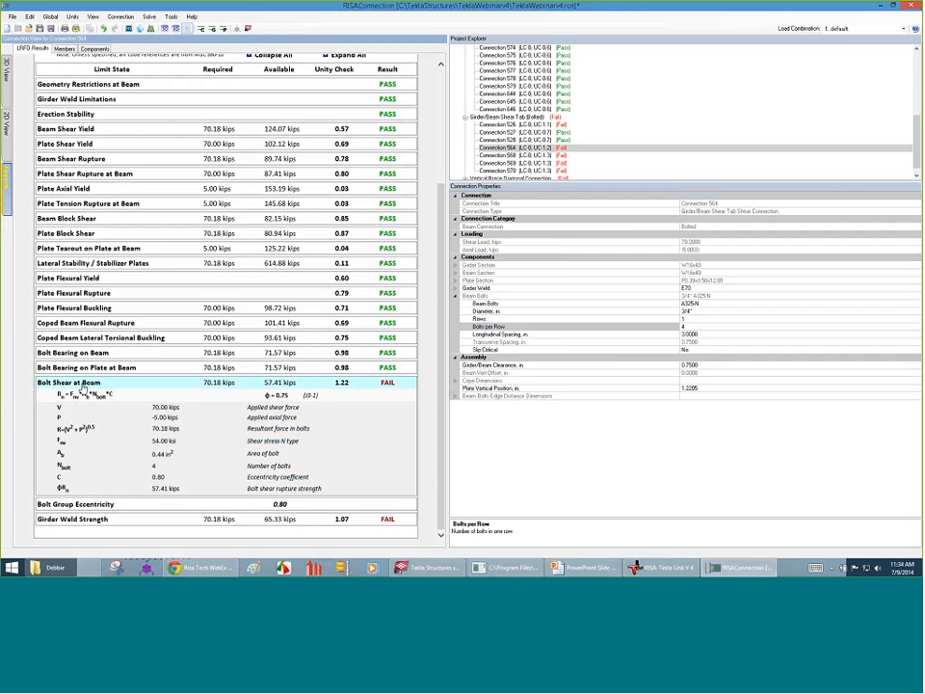
- Set Connection 564's beam bolt diameter to 5/8" and solve the connection
left_click(6, 123)
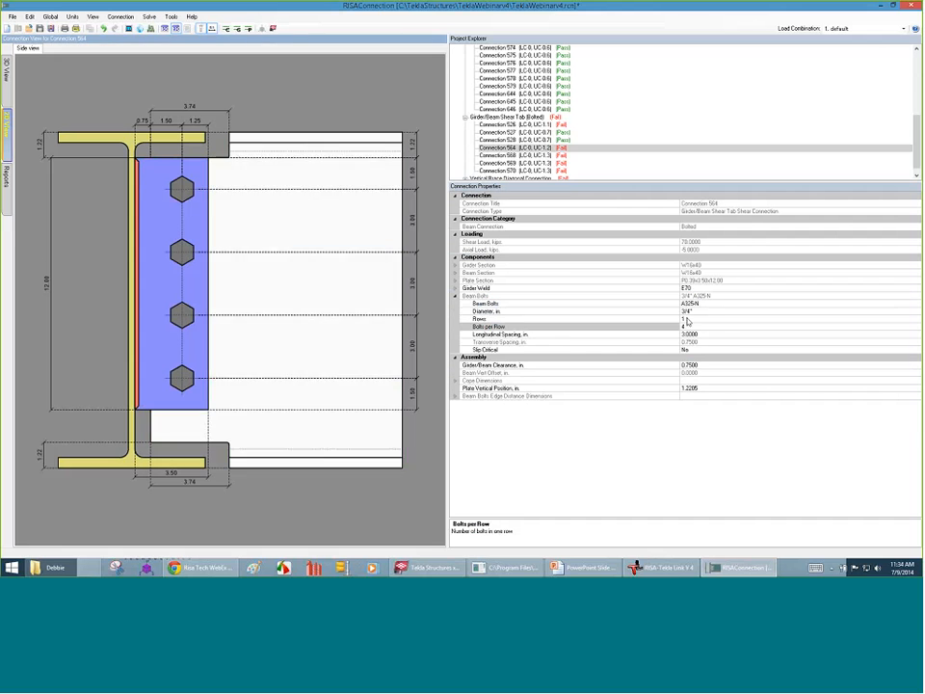
left_click(718, 311)
left_click(915, 314)
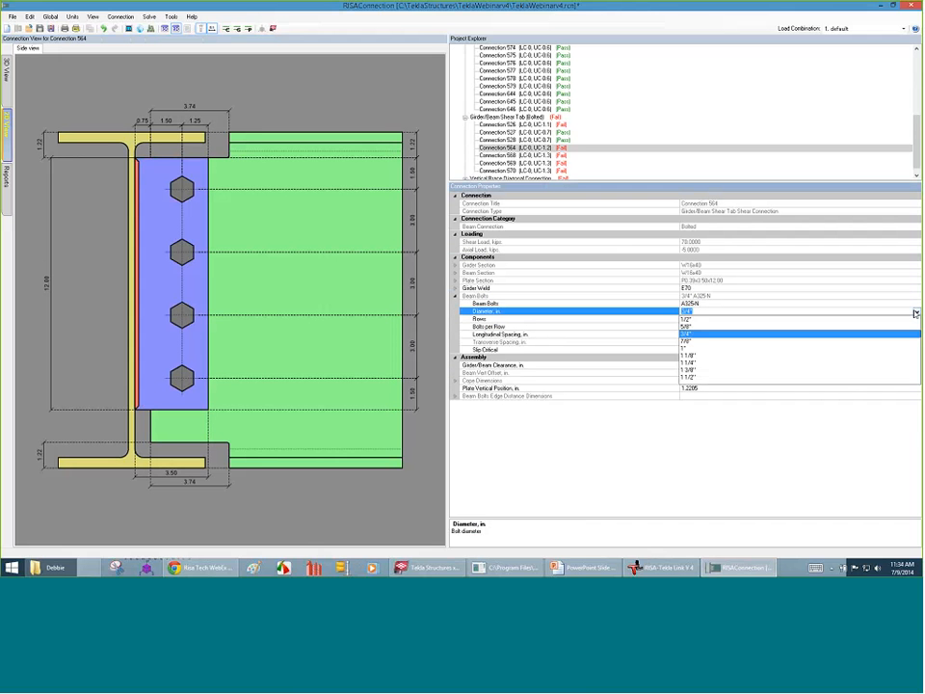
left_click(690, 326)
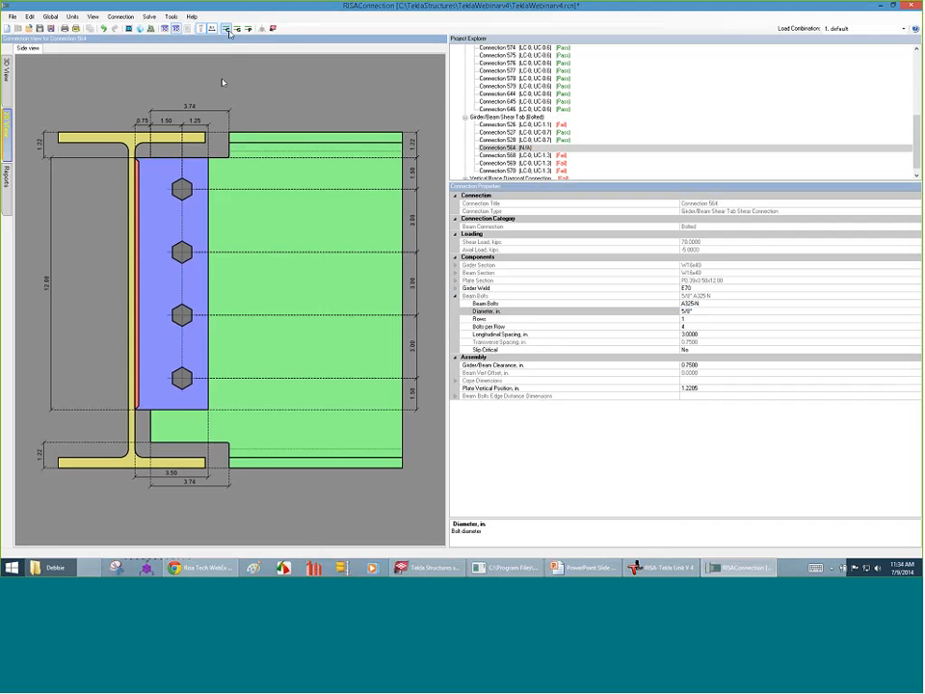
left_click(229, 32)
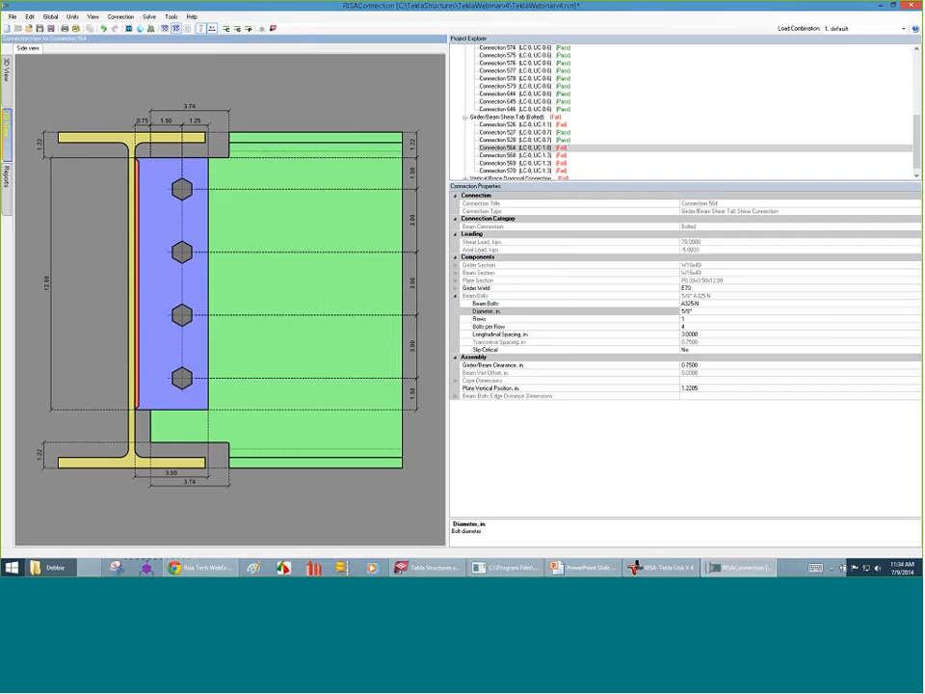
- Arrange Connection 564's beam bolts in 2 rows with a transverse spacing of 1.5 in
left_click(701, 326)
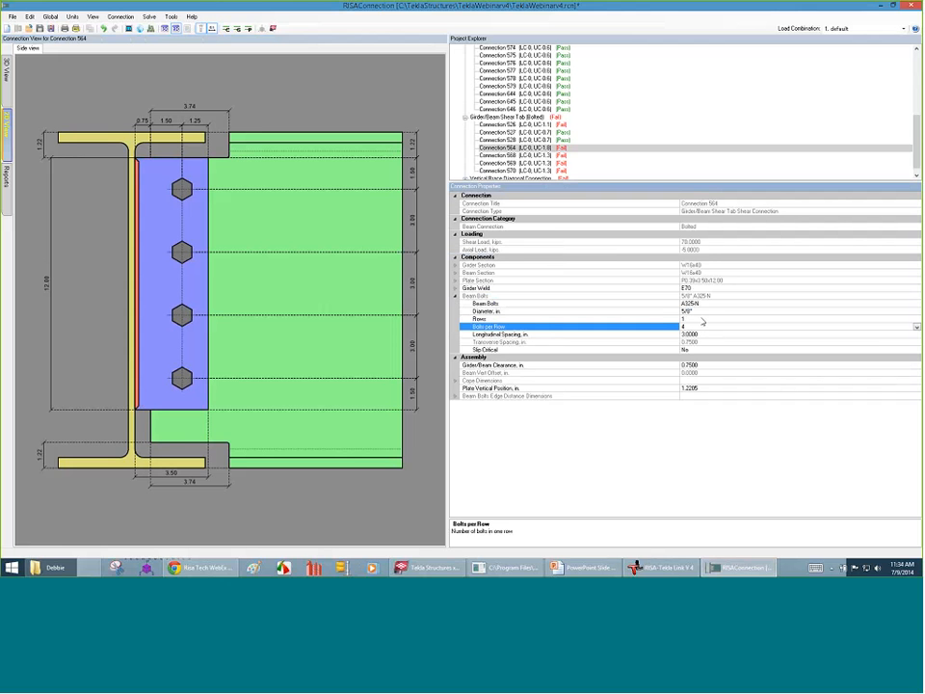
left_click(703, 319)
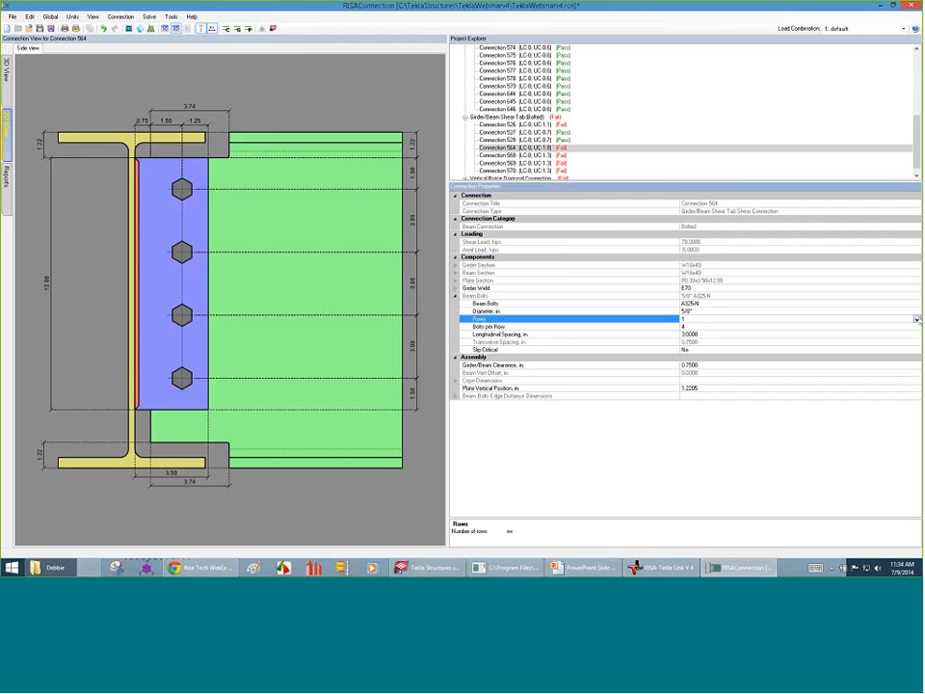
left_click(917, 319)
left_click(689, 336)
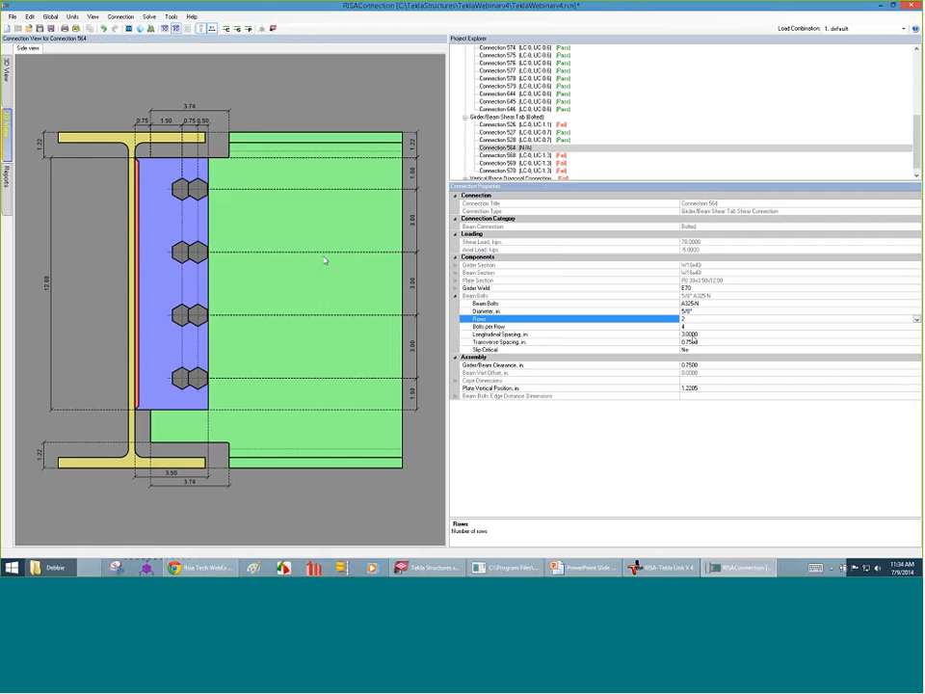
left_click(192, 120)
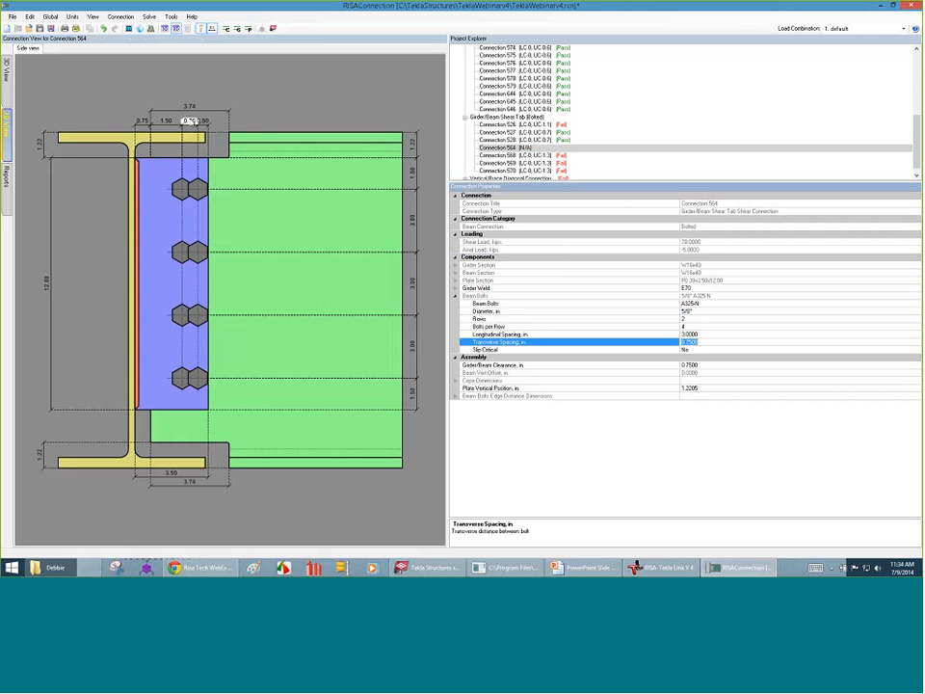
type("2.5")
key("Return")
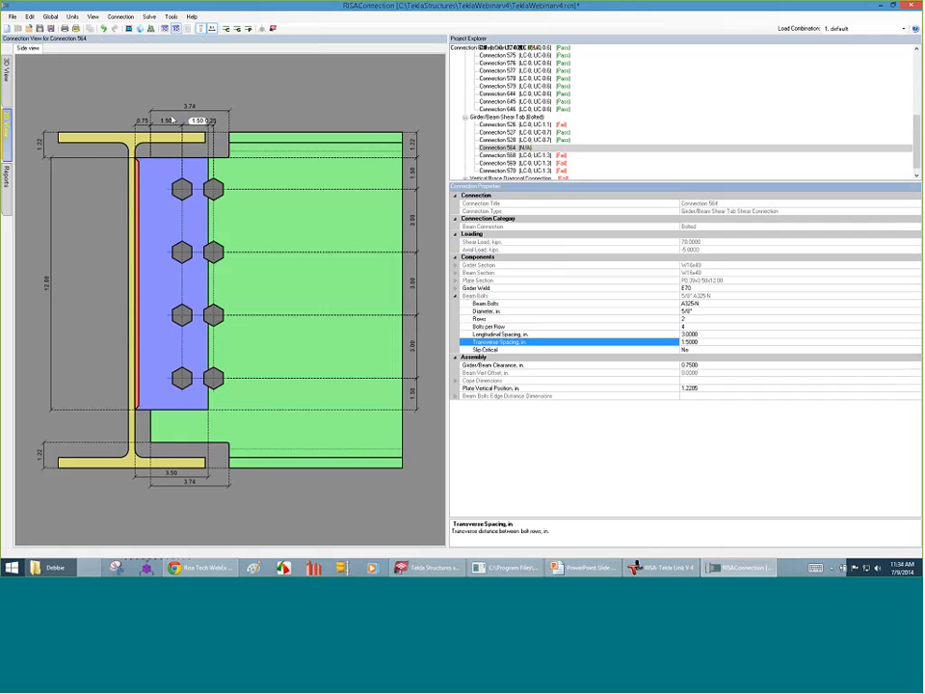
- Set the beam's web cope top length to 5 in through its dimension in the side view
left_click(214, 122)
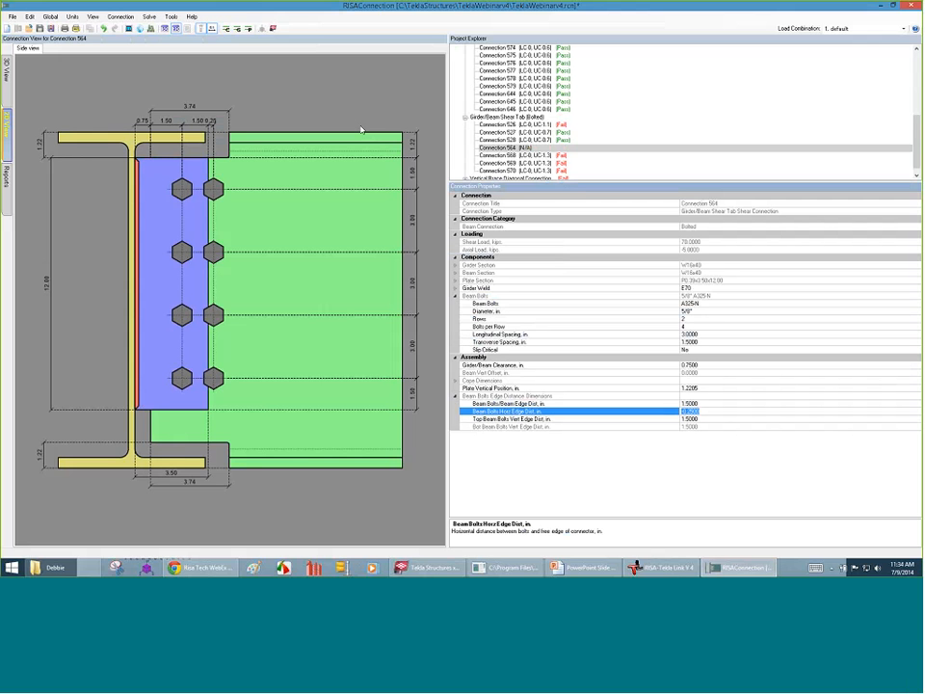
left_click(211, 124)
left_click(190, 106)
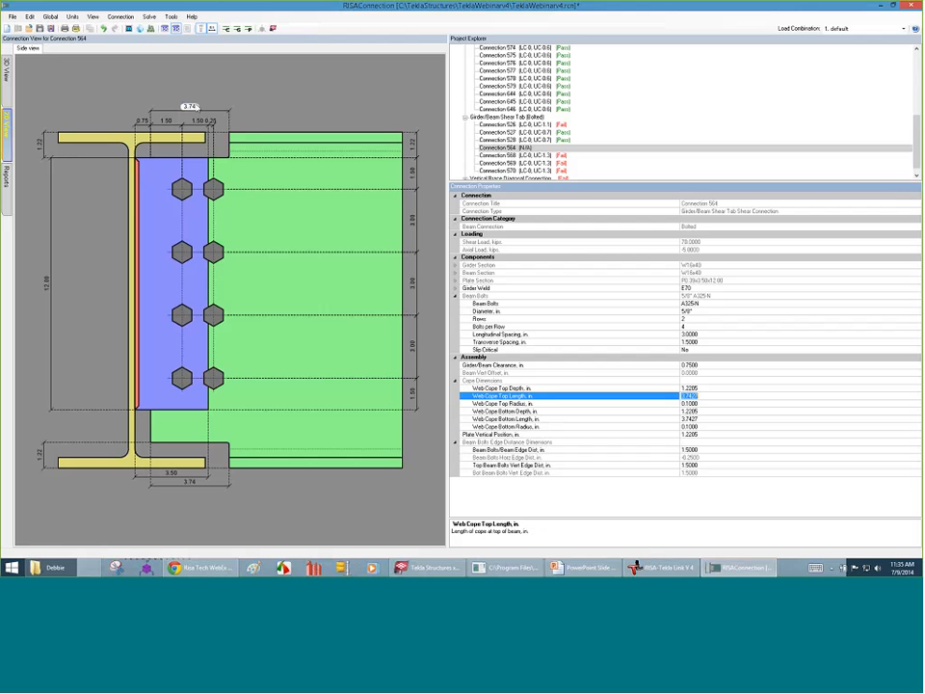
type("5")
key("Return")
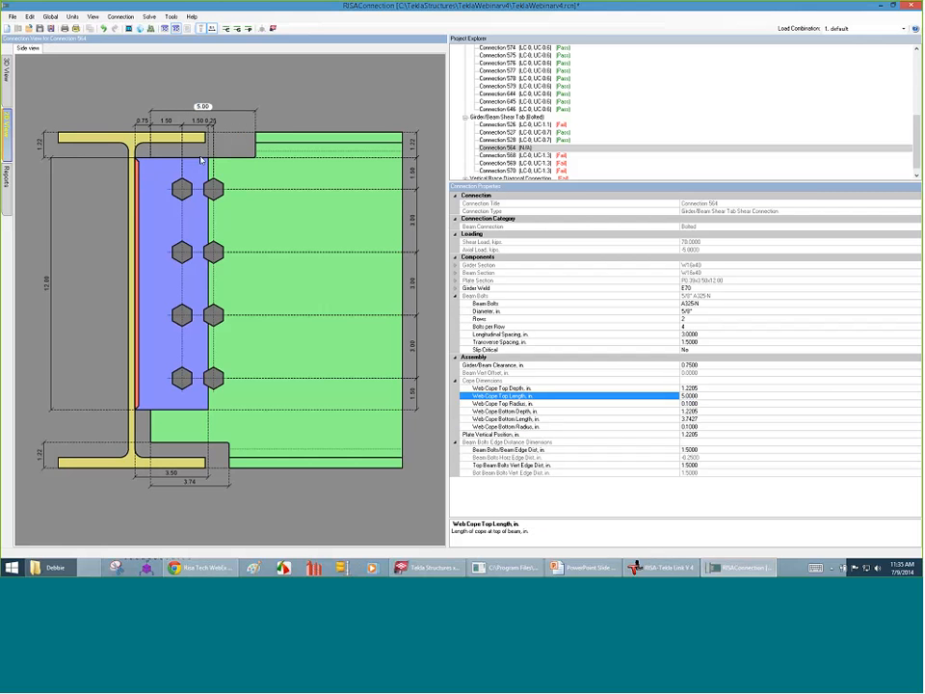
- Widen the shear tab plate to 5 in through its width dimension in the side view
left_click(142, 121)
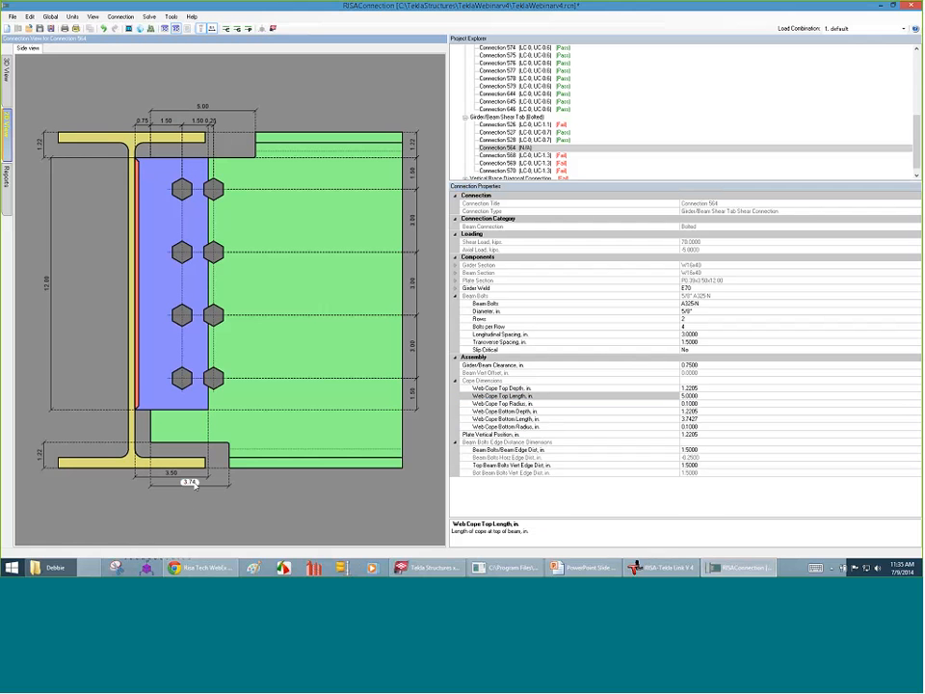
left_click(192, 471)
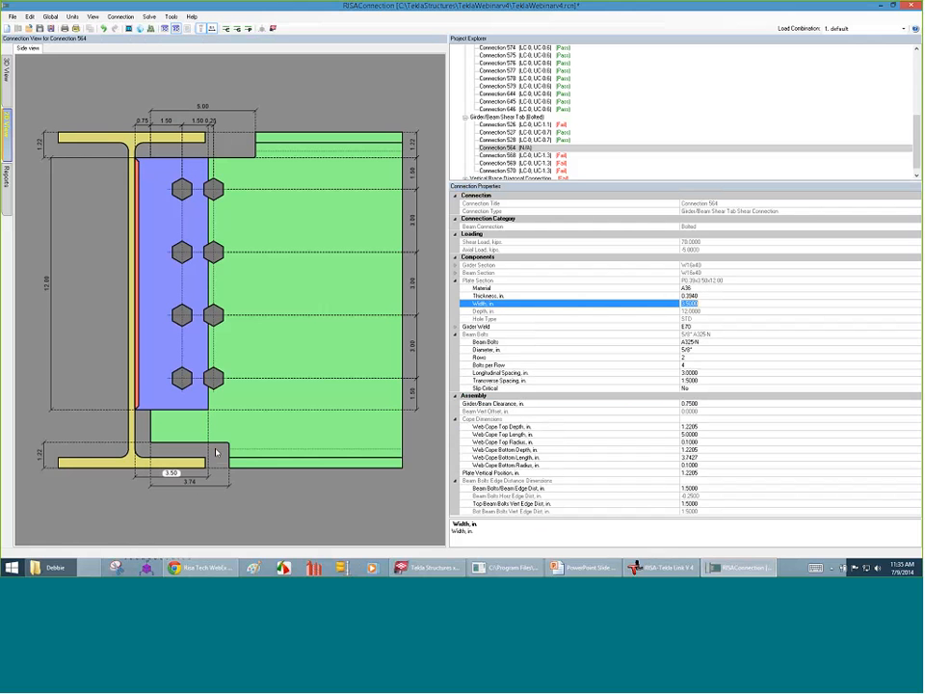
type("5")
key("Return")
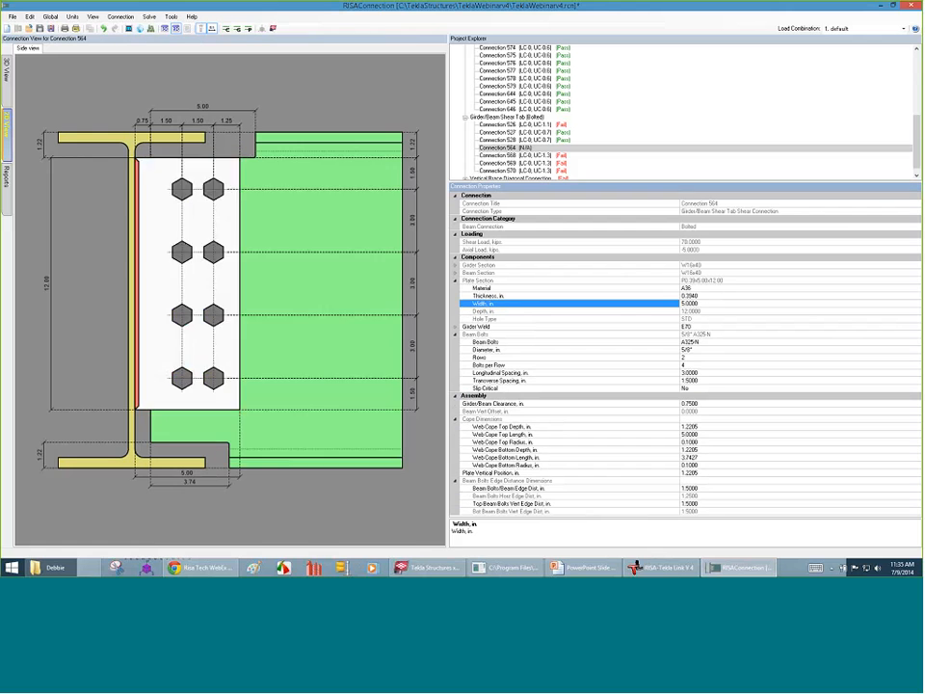
- Set the transverse spacing between the two beam bolt rows to 1.75 in
left_click(192, 171)
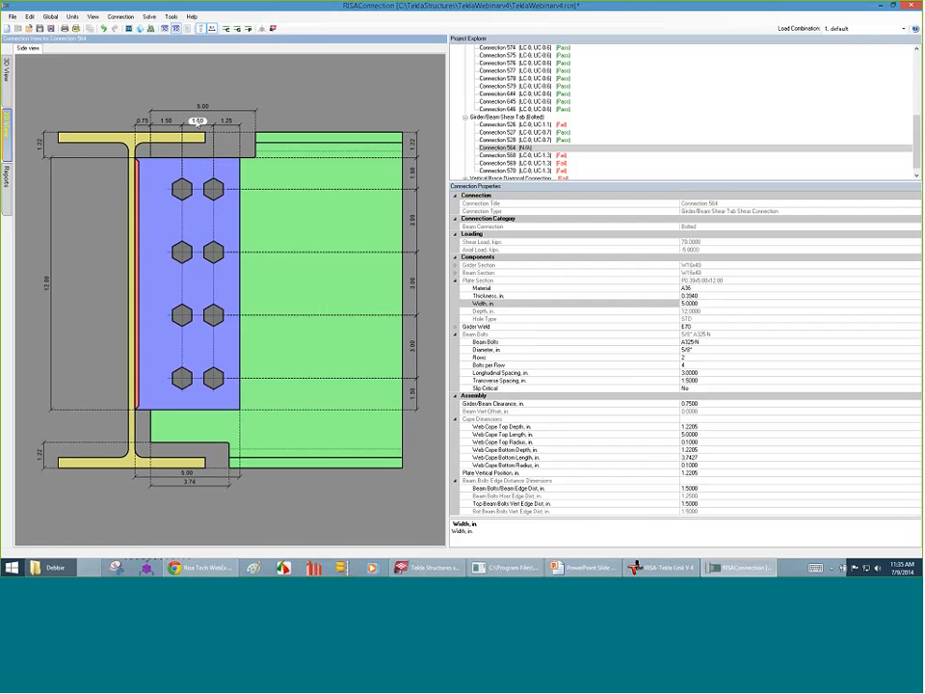
left_click(197, 122)
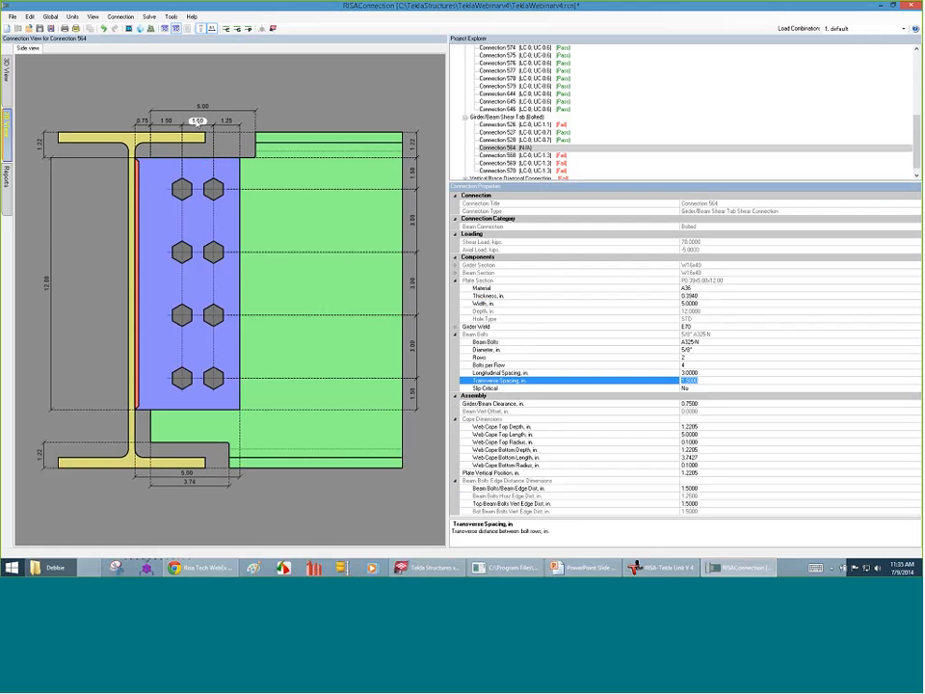
type("1.75")
key("Return")
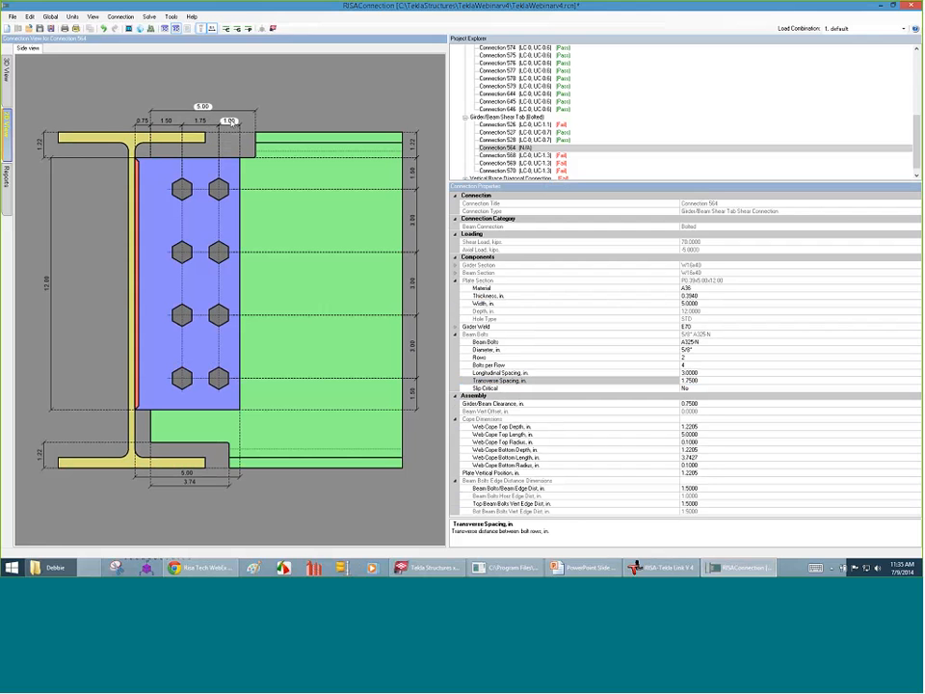
- Set both the web cope top length and the shear tab plate width to 6 in
left_click(231, 123)
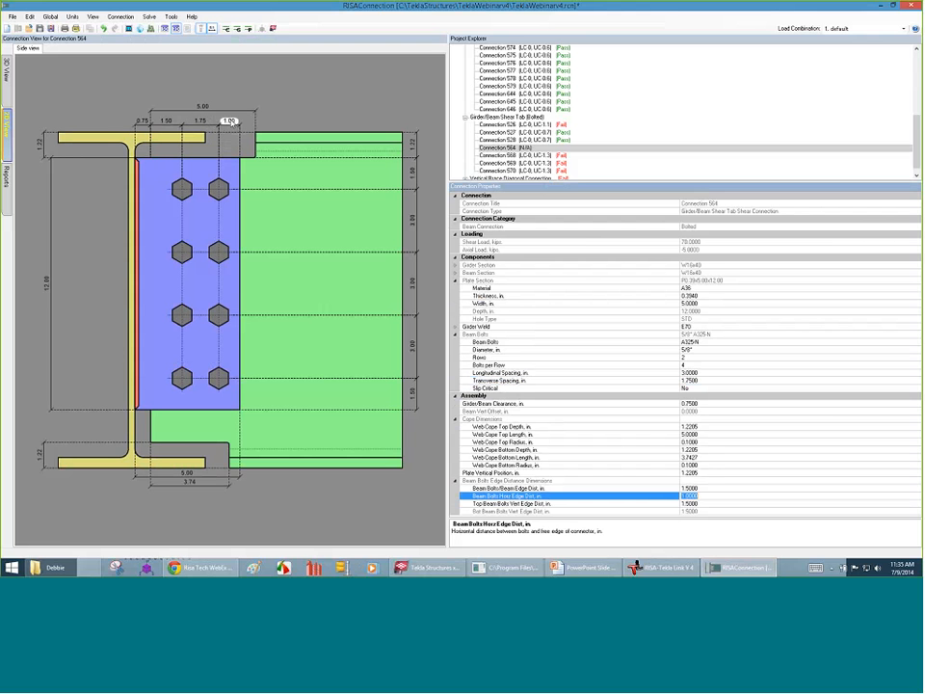
left_click(200, 107)
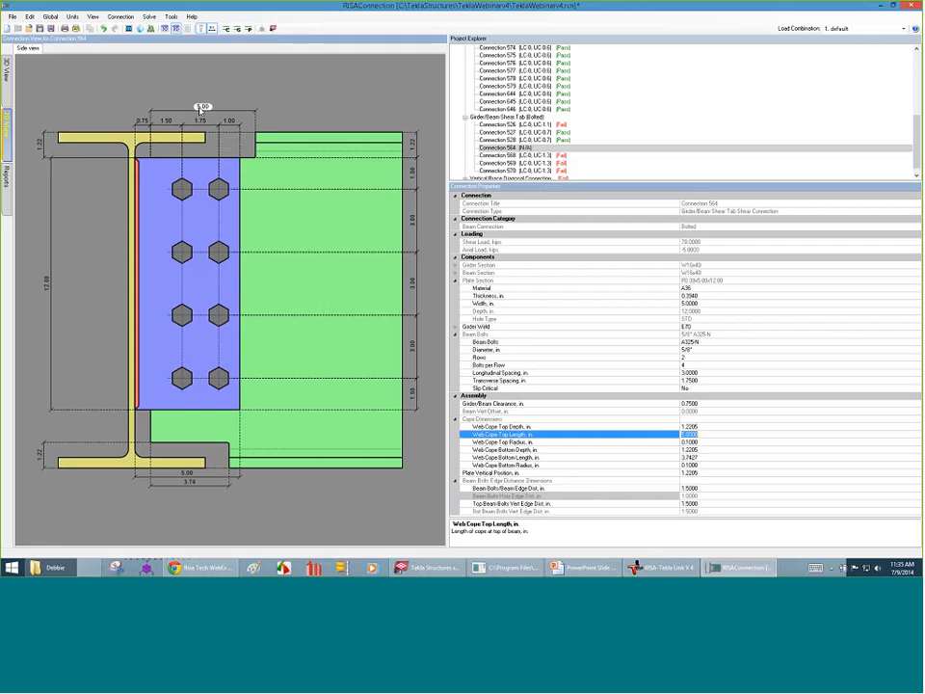
type("6")
key("Return")
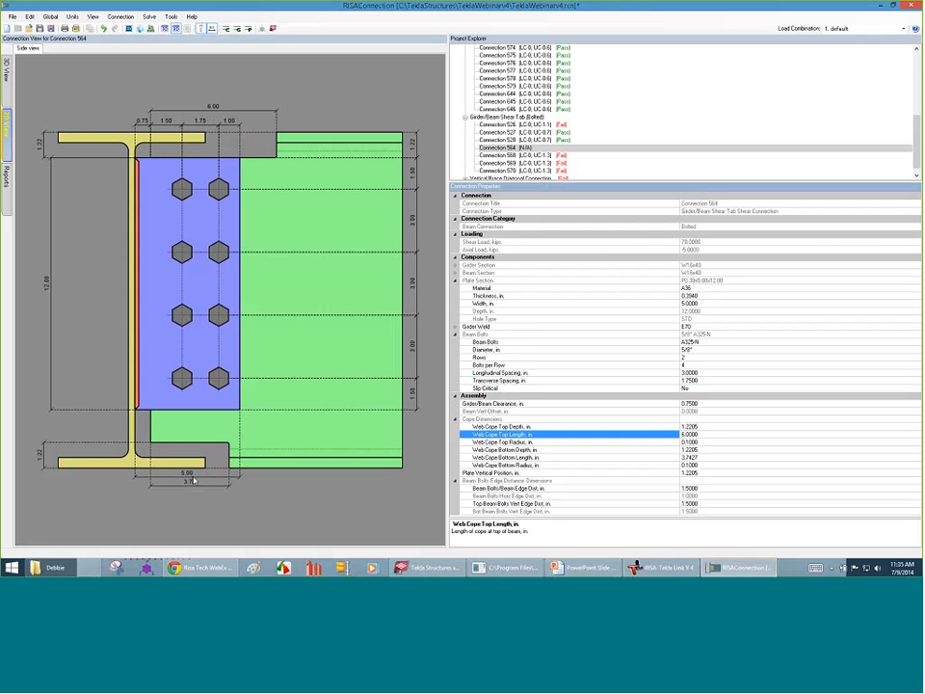
left_click(190, 474)
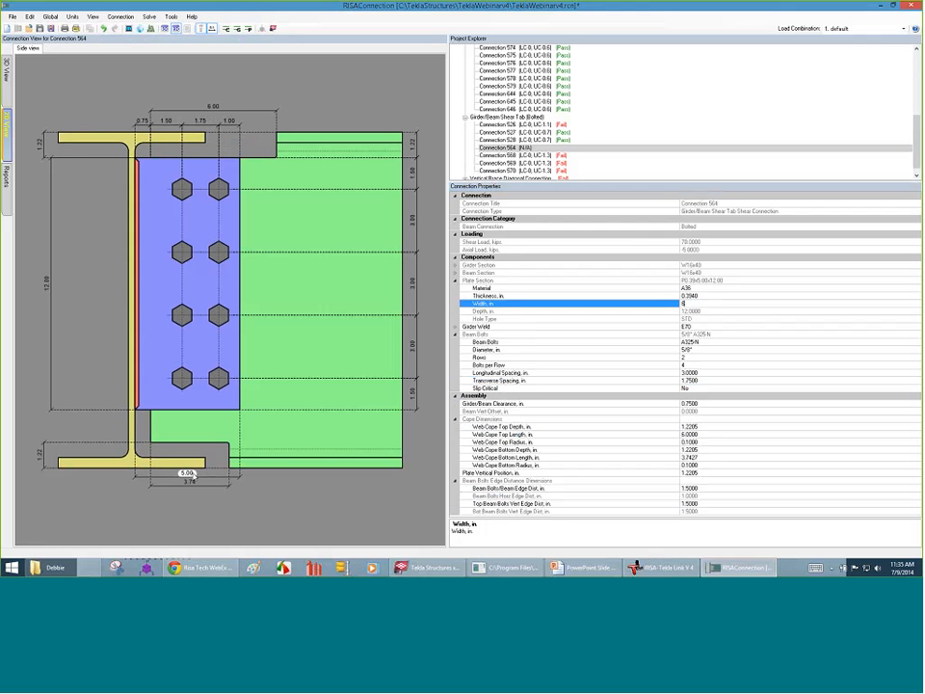
type("6")
key("Return")
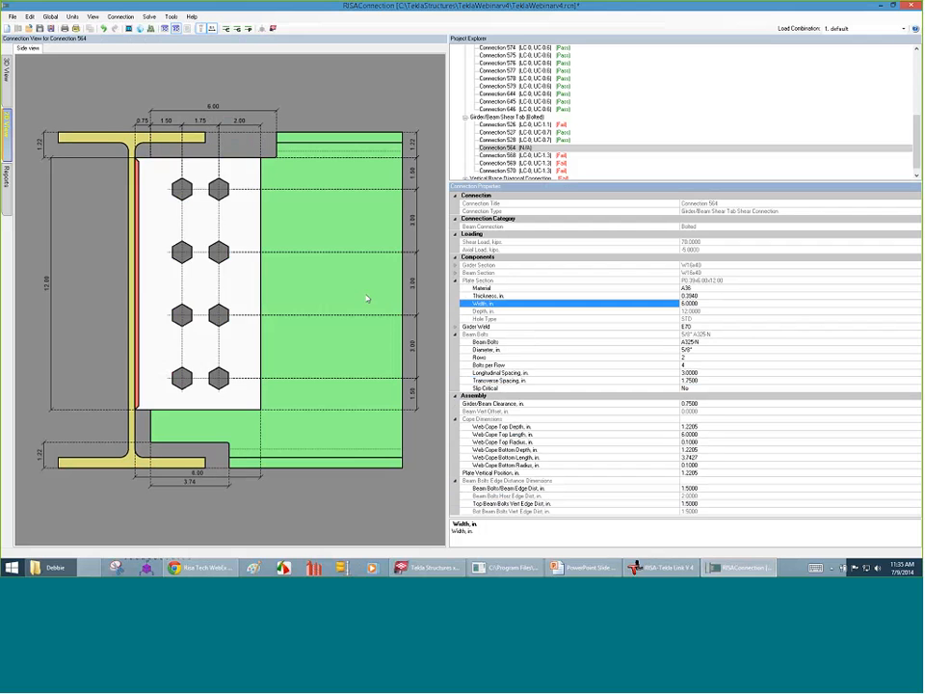
- Solve Connection 564 and review all limit state checks in its LRFD results report
left_click(225, 29)
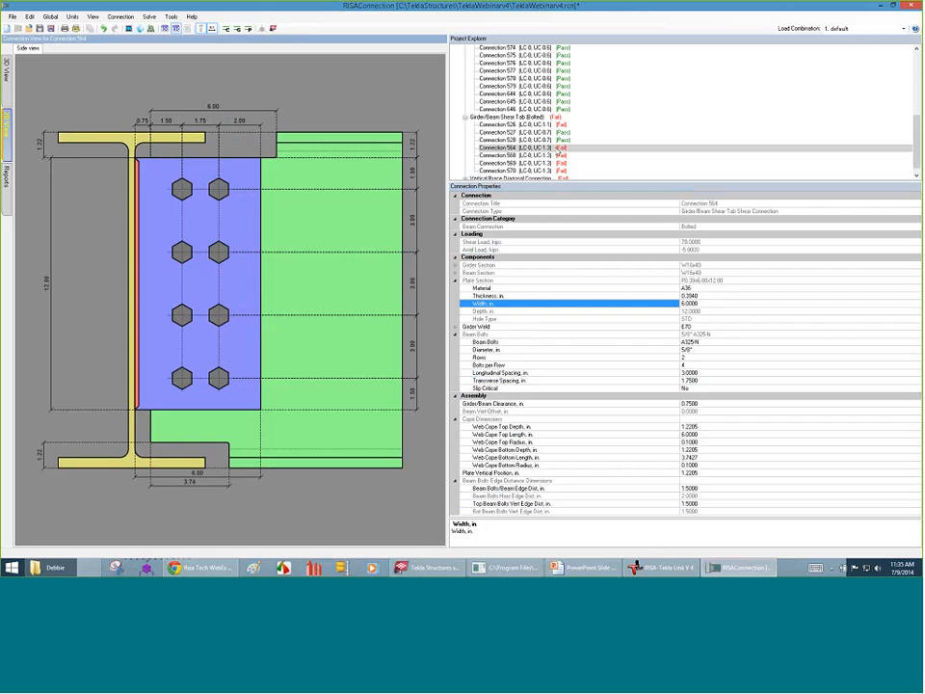
left_click(7, 176)
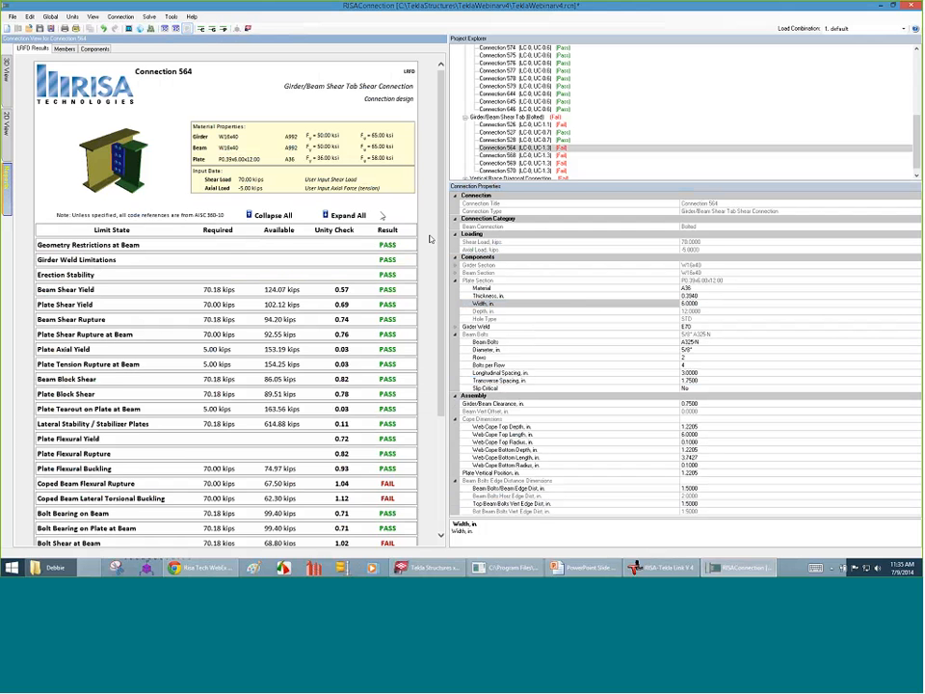
scroll(445, 280, "down", 2)
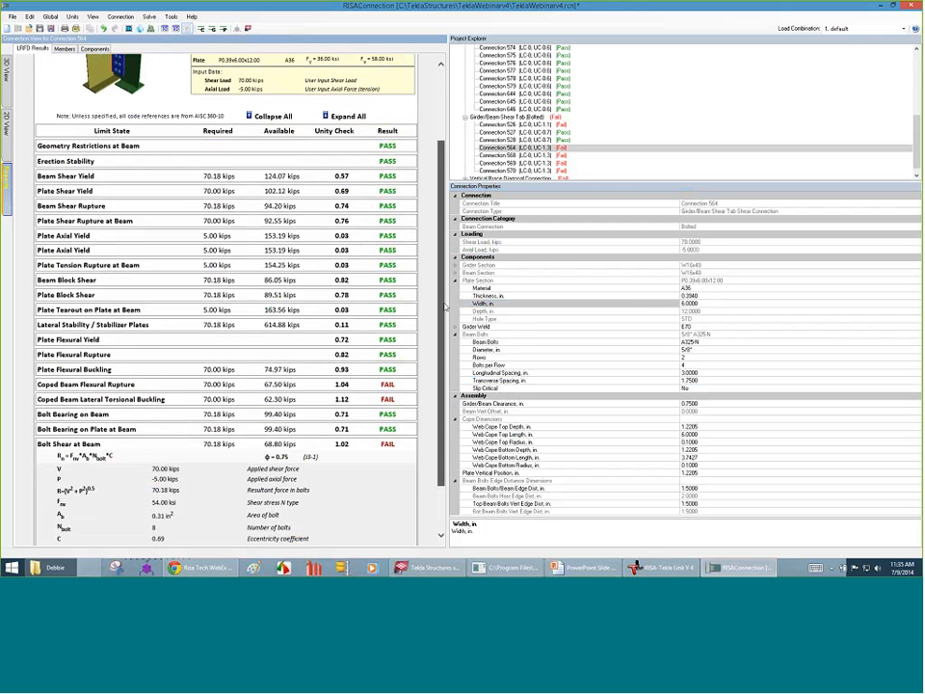
scroll(445, 307, "down", 2)
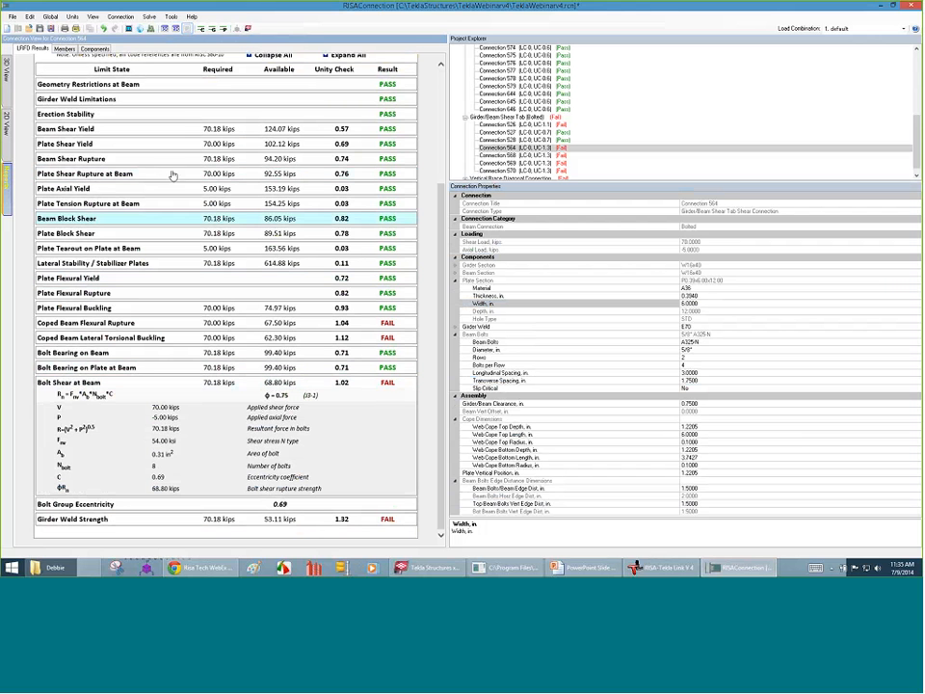
- Set the beam bolt diameter to 7/8" for the two-row bolt group and solve Connection 564
left_click(7, 117)
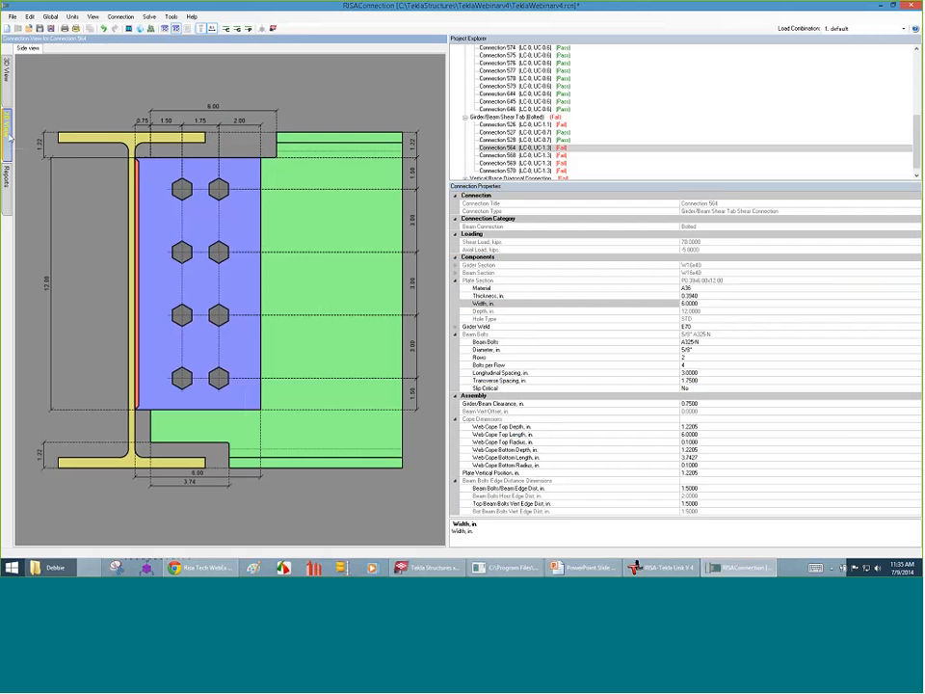
left_click(256, 229)
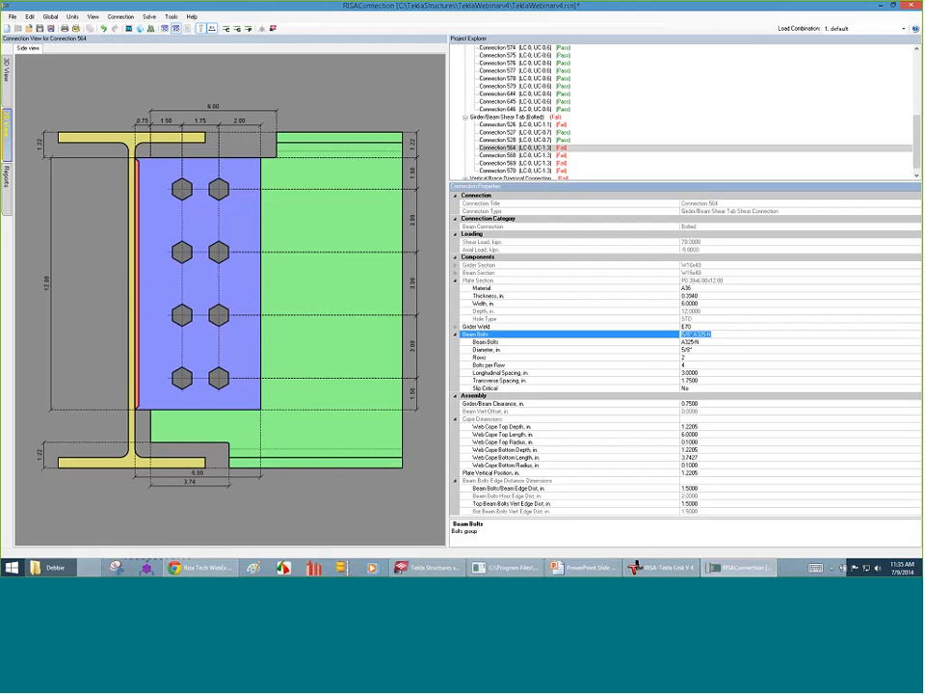
left_click(720, 349)
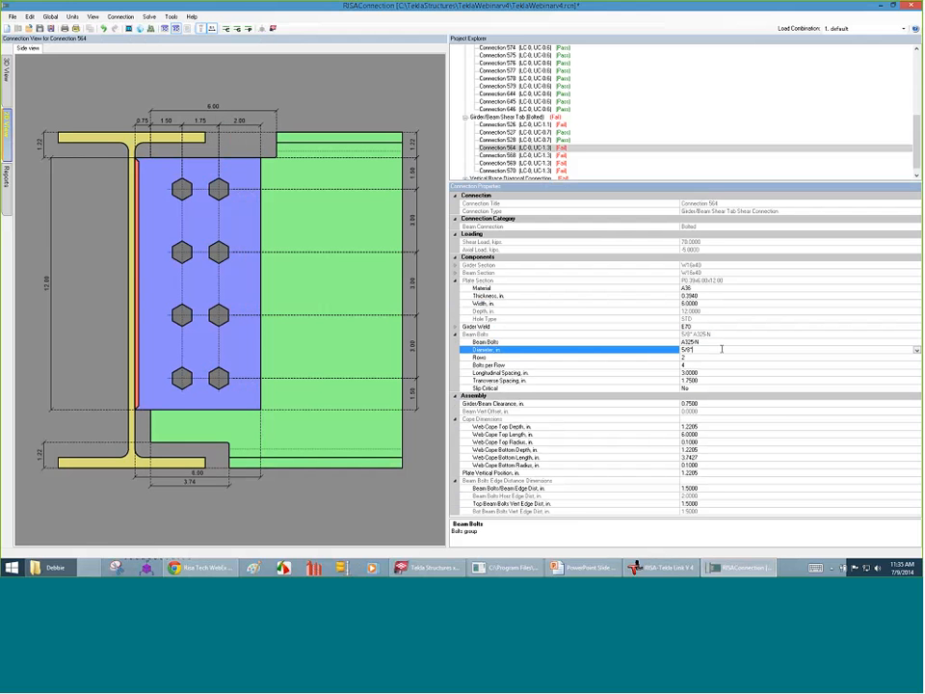
left_click(918, 350)
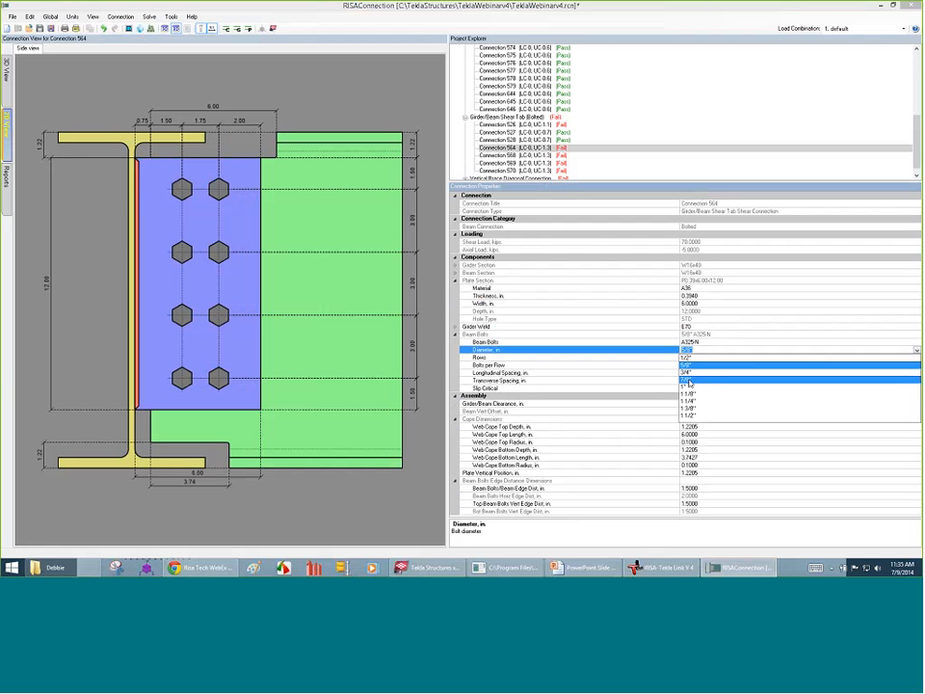
left_click(690, 380)
left_click(226, 29)
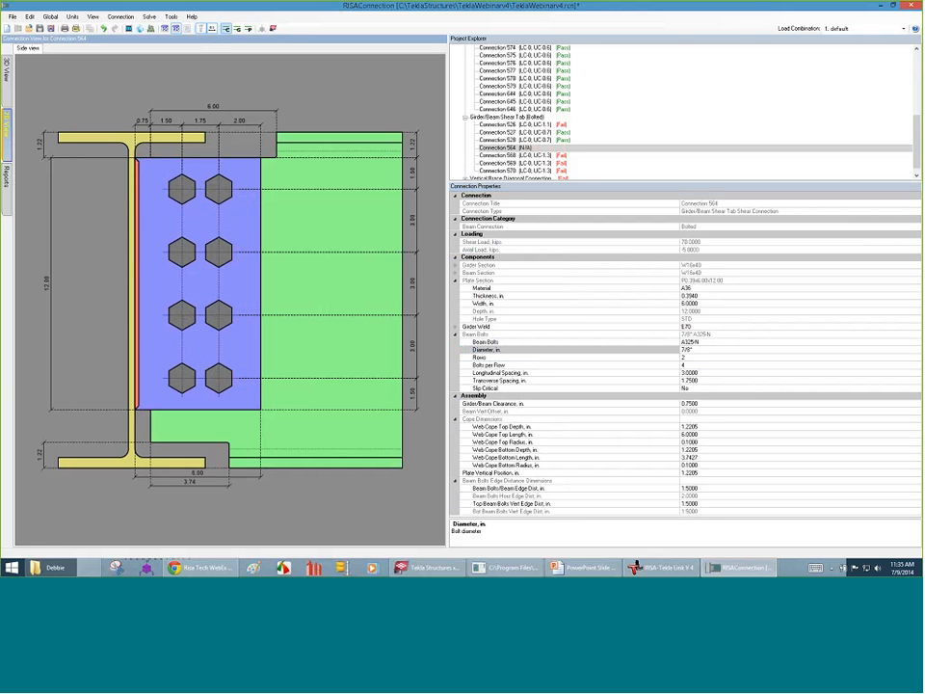
- Set the beam bolt diameter to 1" and solve Connection 564 again
left_click(767, 349)
left_click(766, 349)
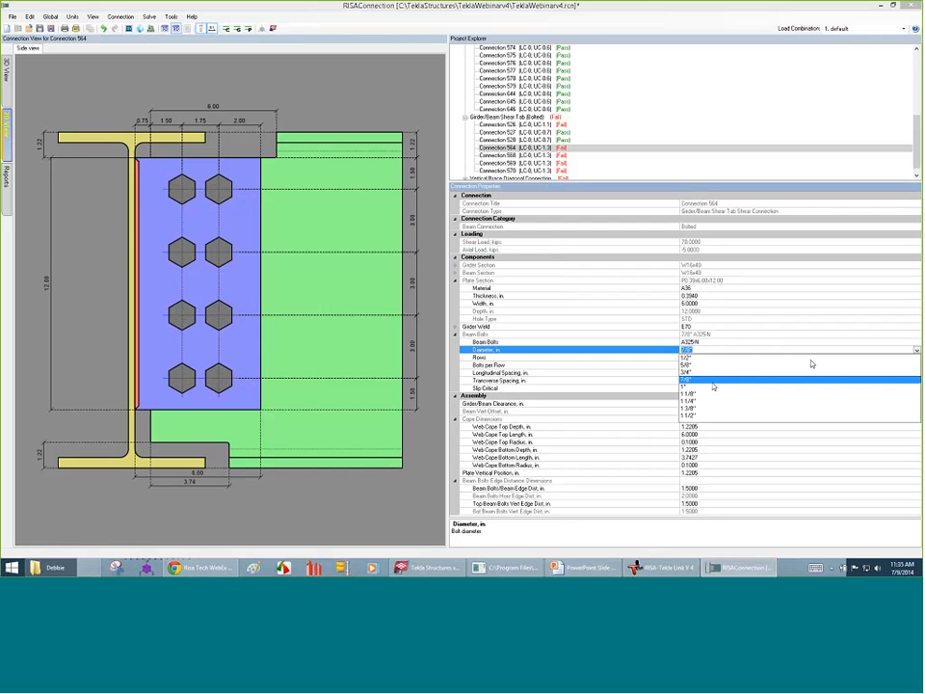
left_click(812, 363)
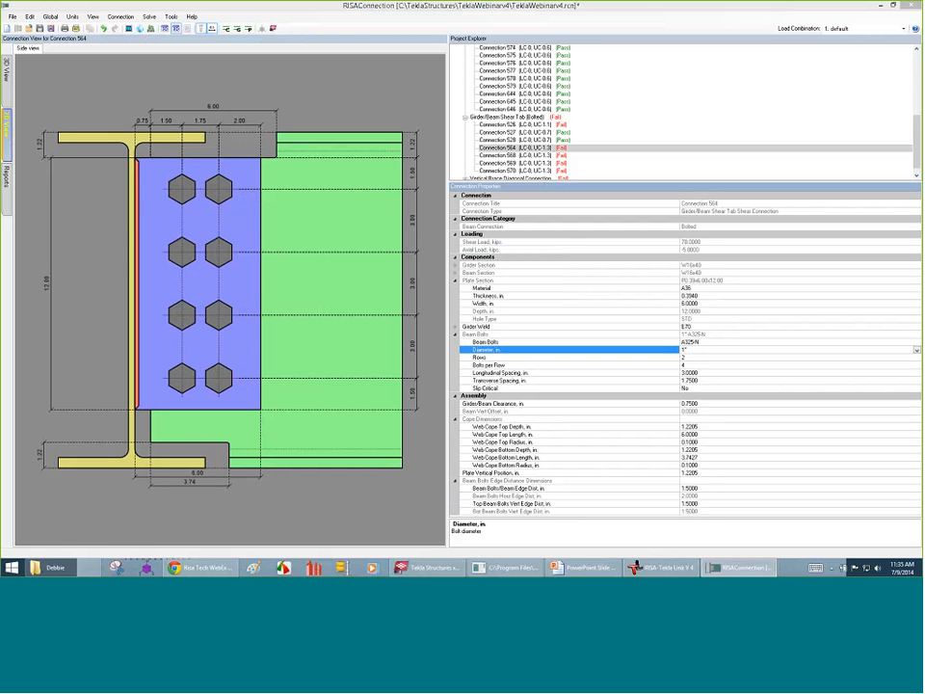
left_click(227, 30)
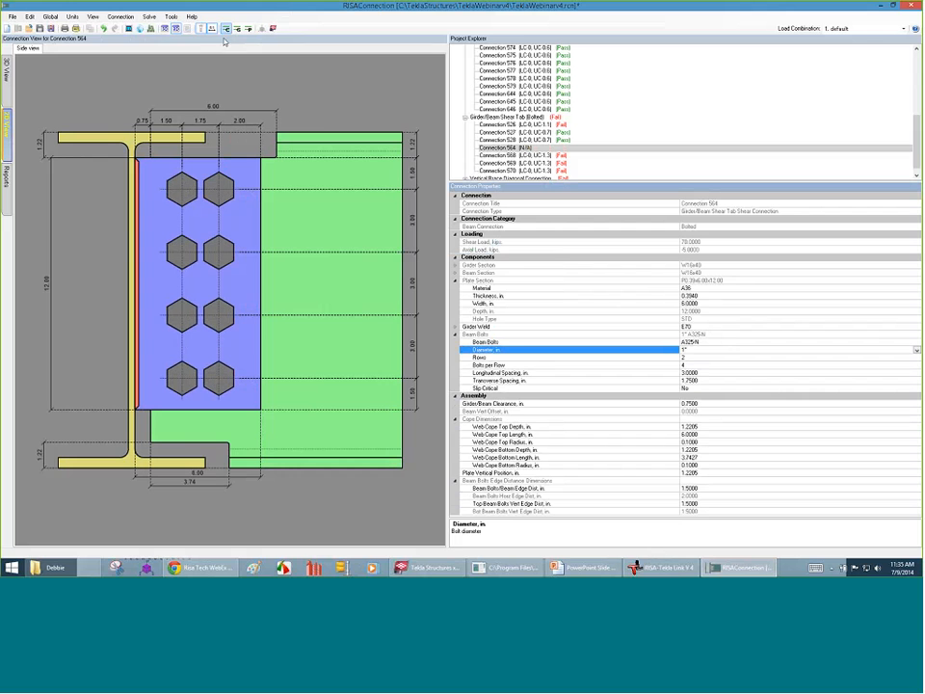
- Open Connection 600 from the Vertical Brace Diagonal Connection group
left_click(195, 123)
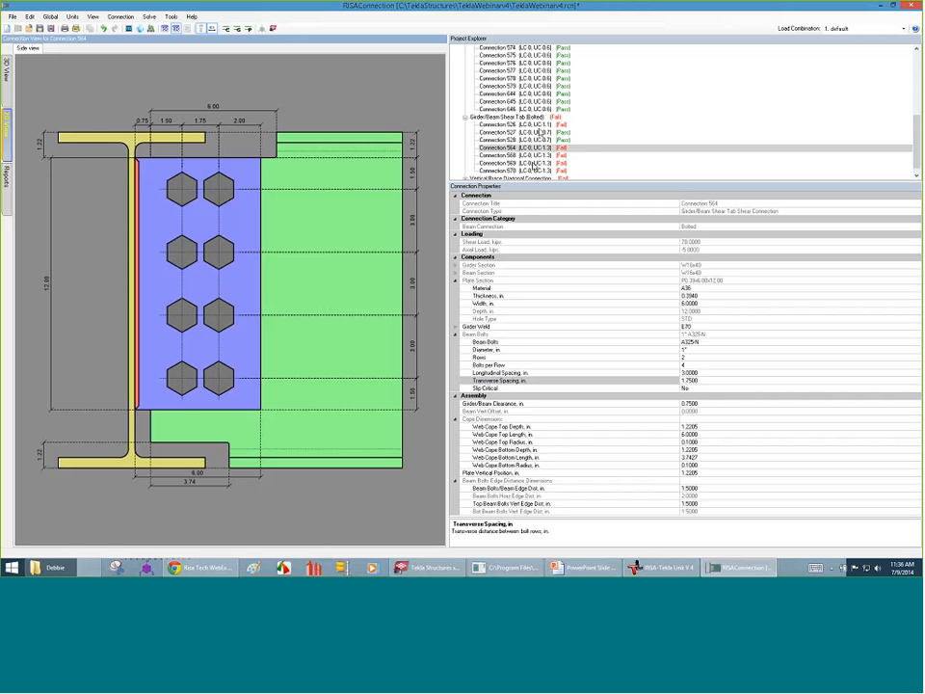
scroll(479, 172, "down", 1)
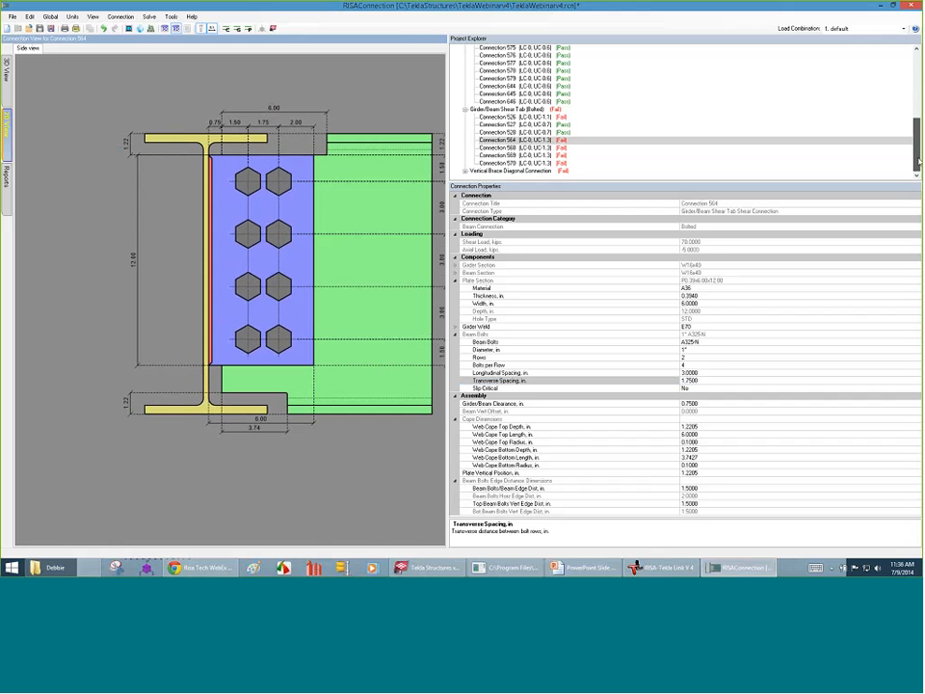
left_click(479, 170)
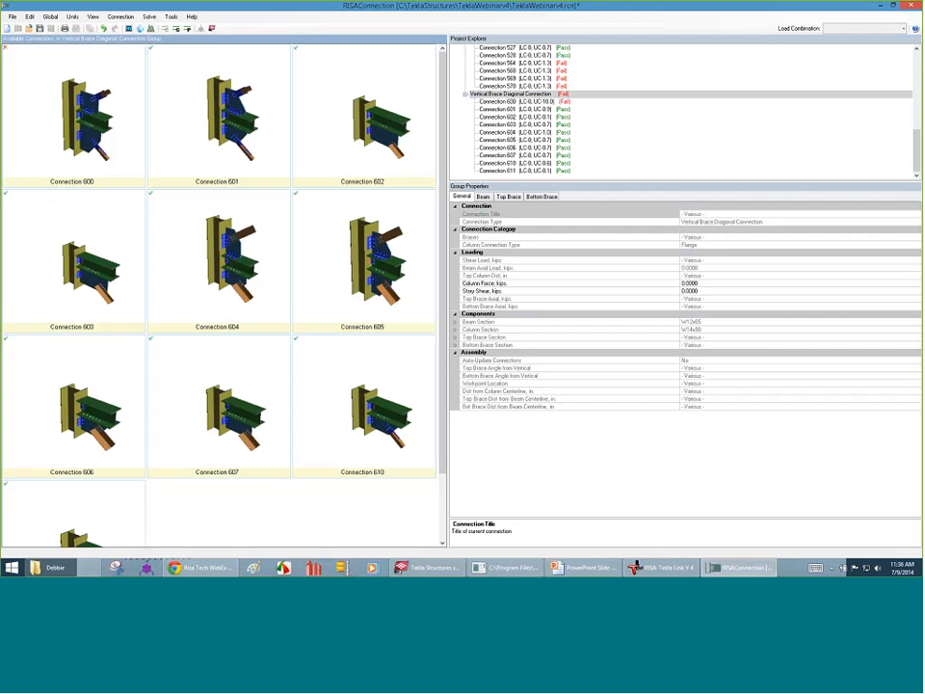
left_click(183, 120)
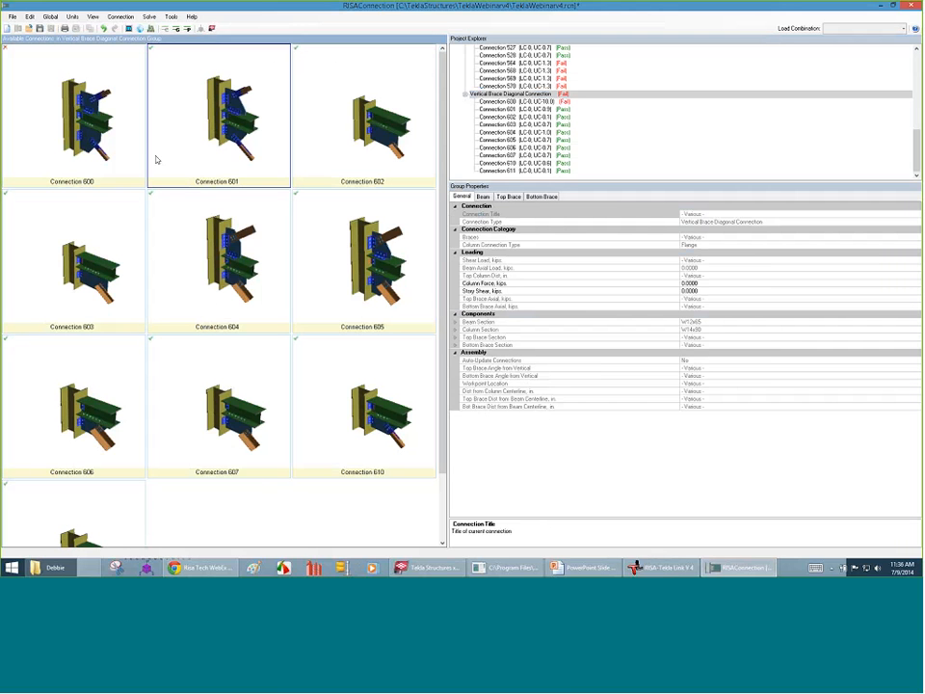
left_click(248, 324)
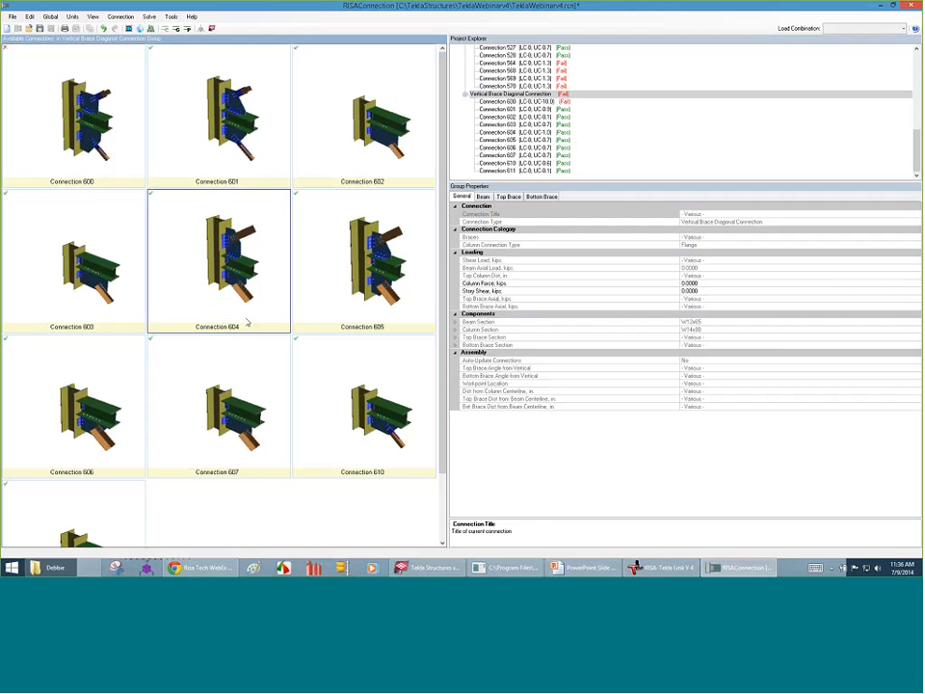
left_click(57, 82)
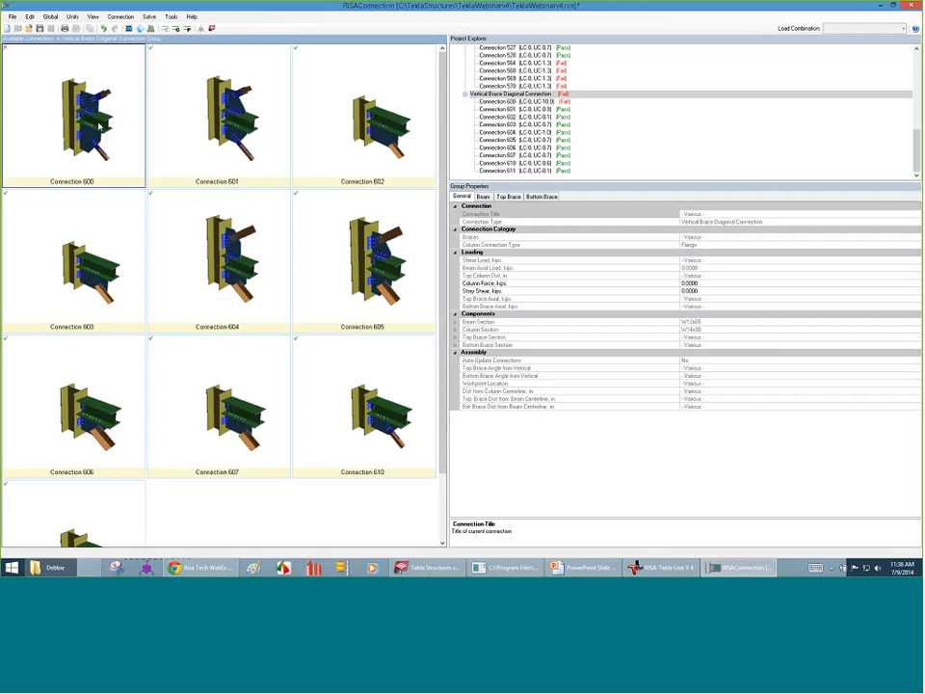
double_click(100, 125)
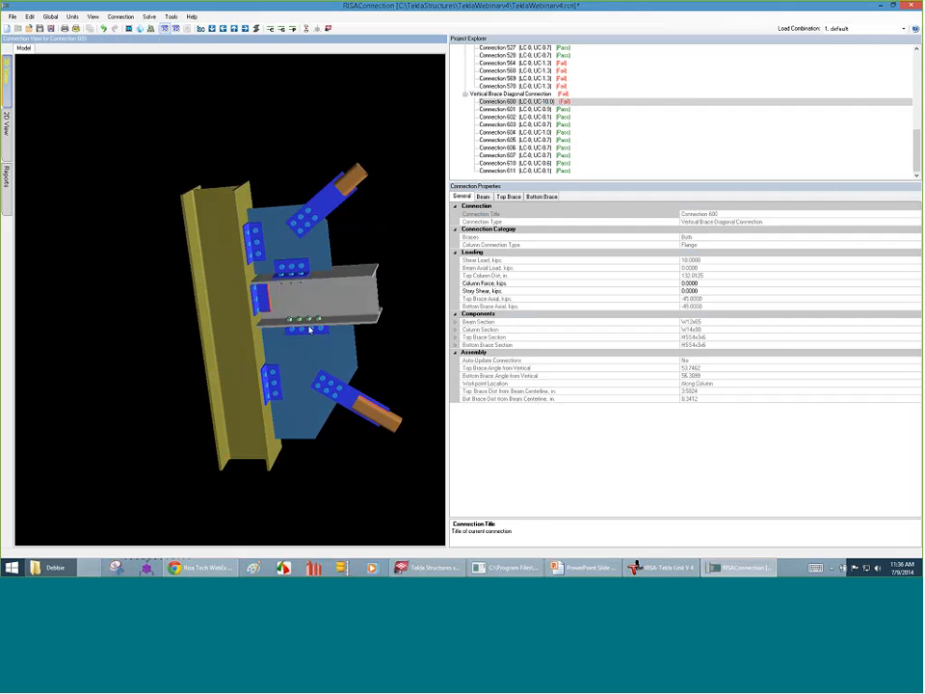
- Examine Connection 600's dimensioned side view and the controlling limit states in its results summary
left_click(8, 108)
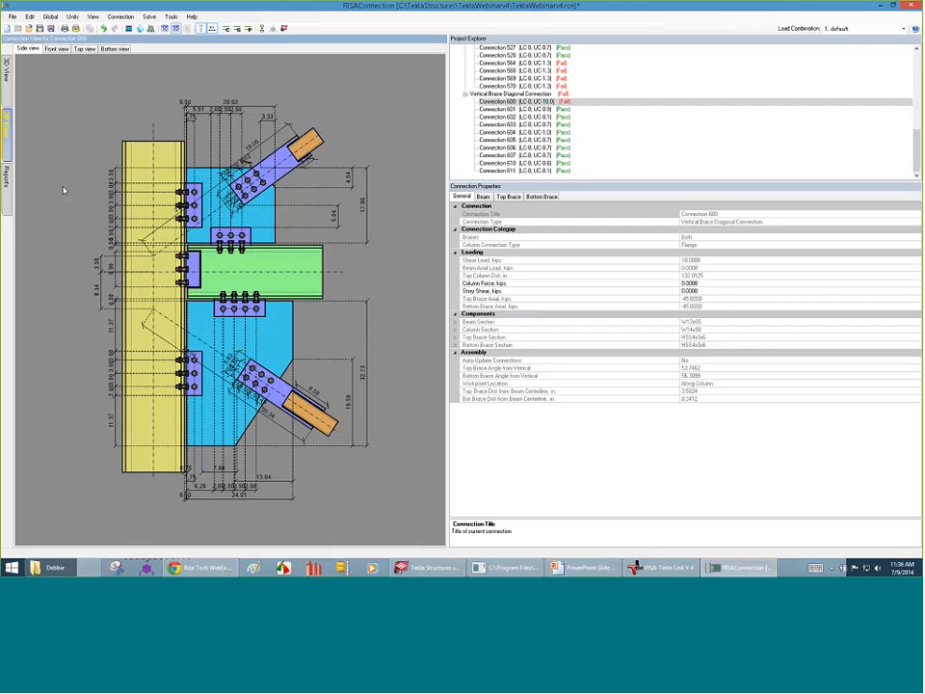
left_click(6, 178)
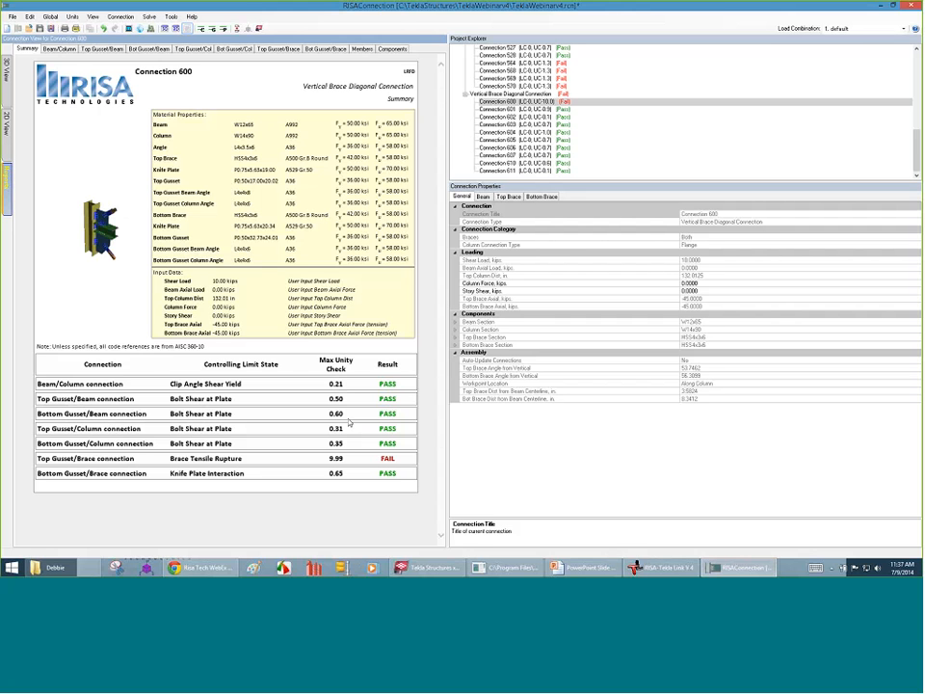
left_click(8, 135)
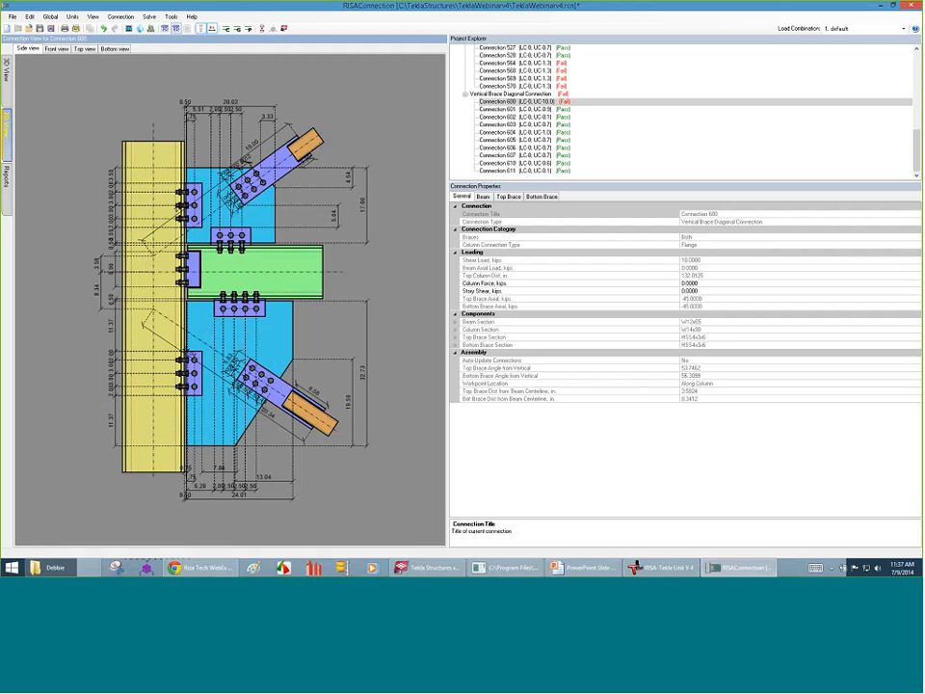
left_click(7, 178)
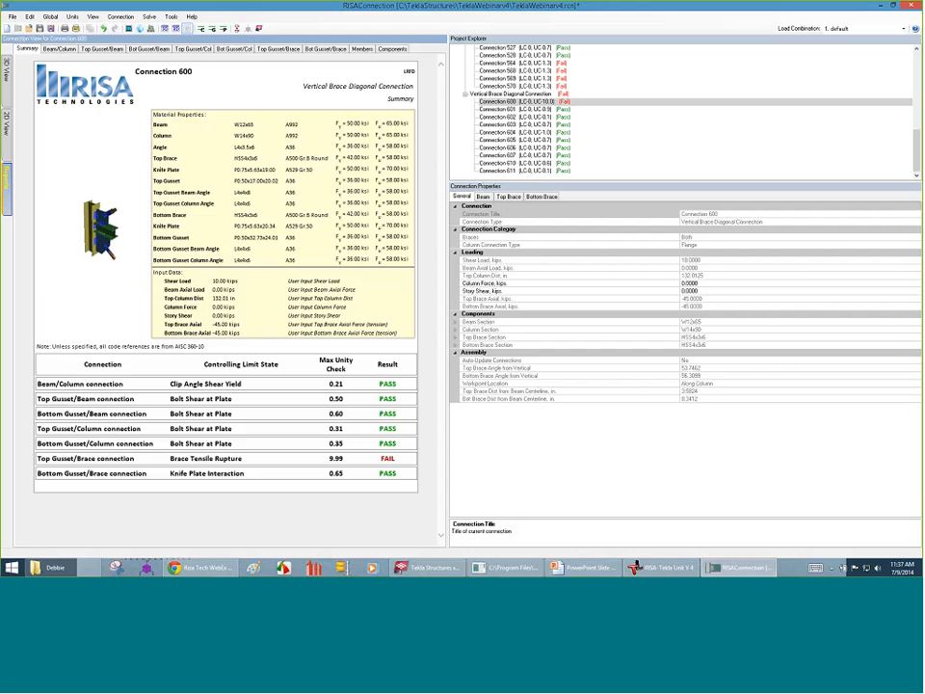
- Review Connection 600's limit state checks for the beam/column and top gusset/beam connections
left_click(62, 48)
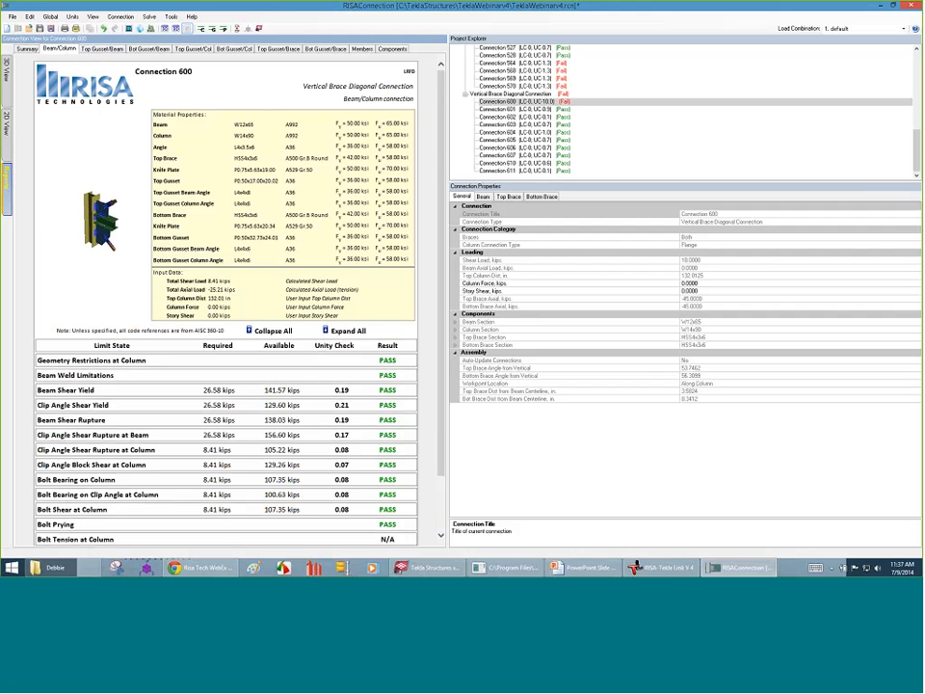
scroll(440, 439, "down", 3)
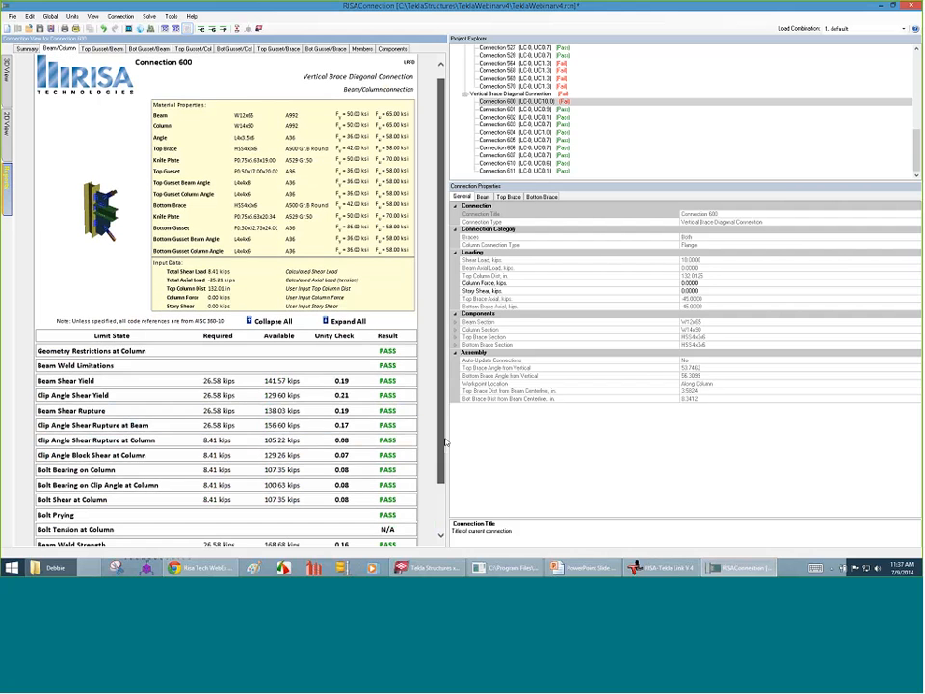
scroll(241, 241, "up", 3)
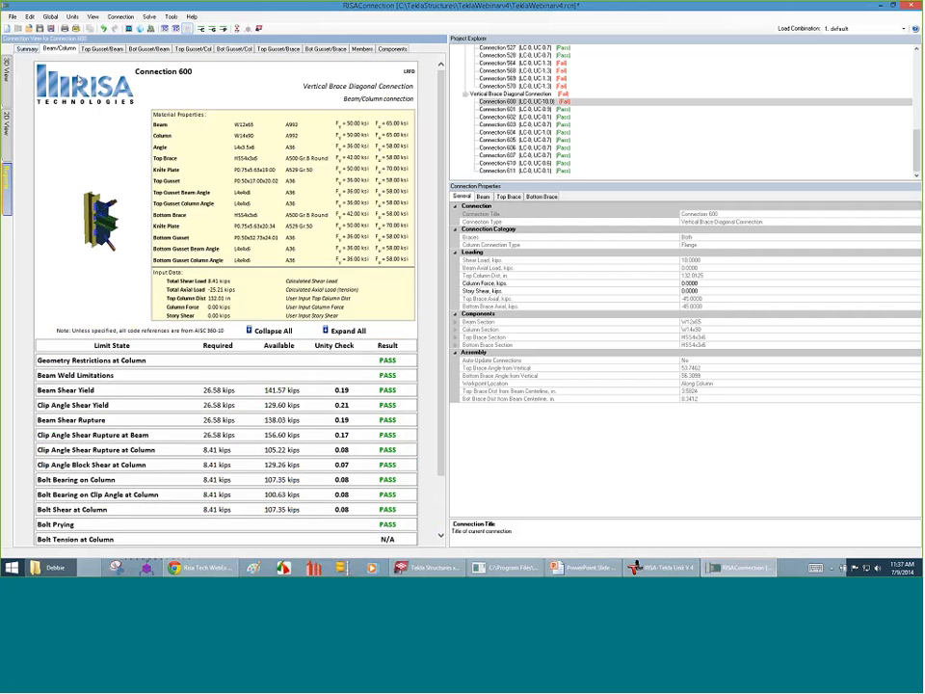
left_click(101, 48)
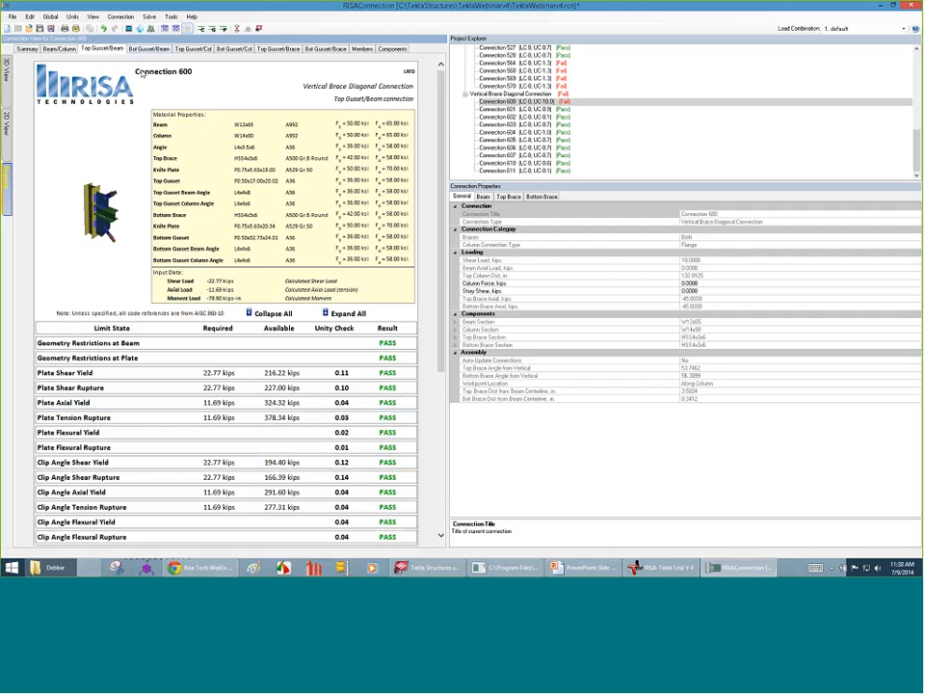
- Expand the Brace Tensile Rupture calculation in the top gusset/brace results and examine its terms
left_click(278, 48)
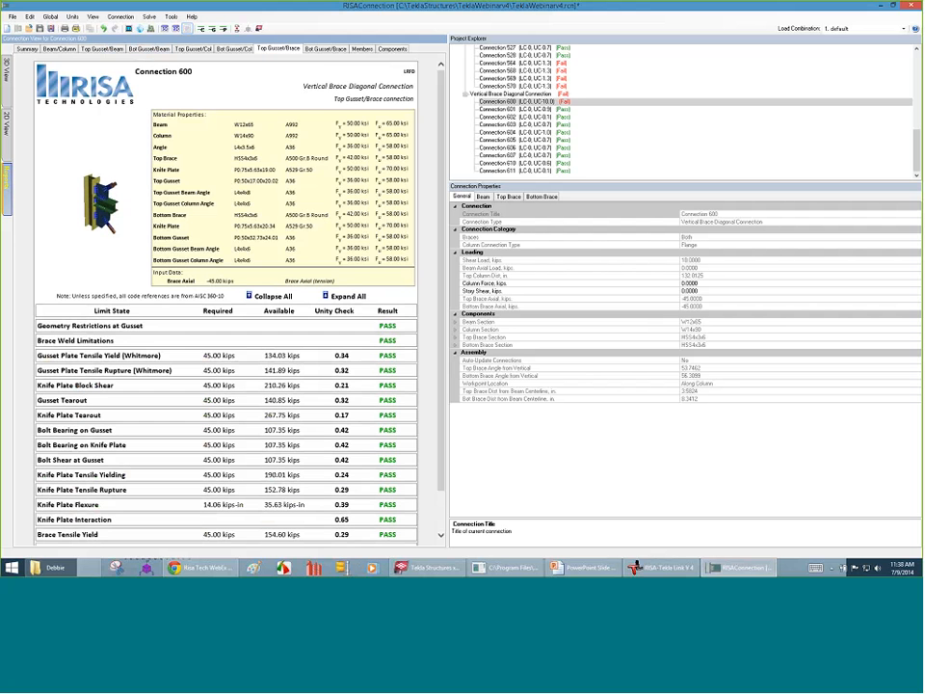
scroll(231, 463, "down", 1)
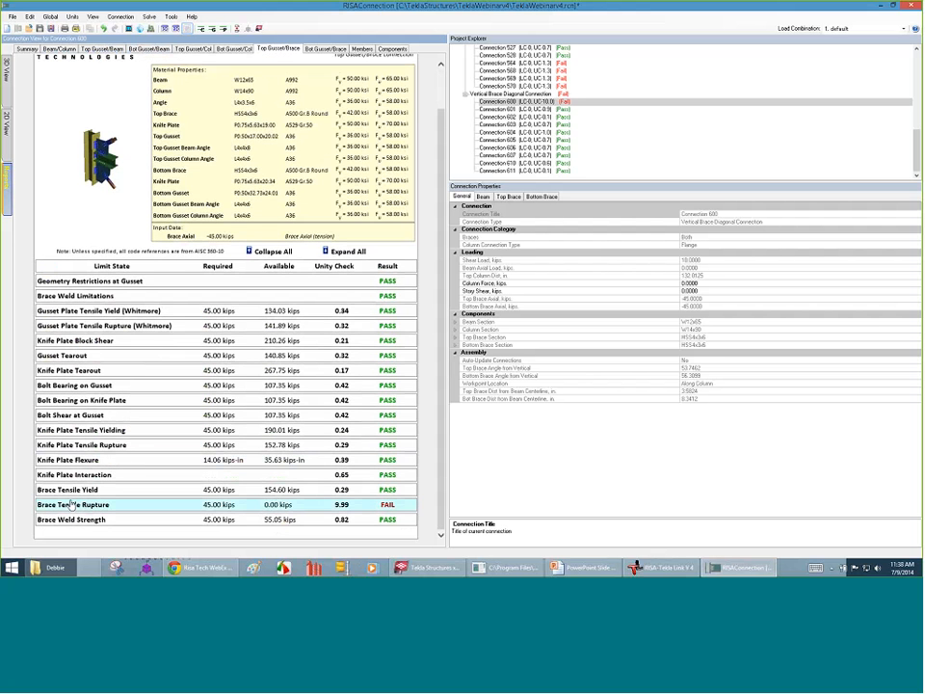
left_click(71, 504)
scroll(190, 451, "down", 1)
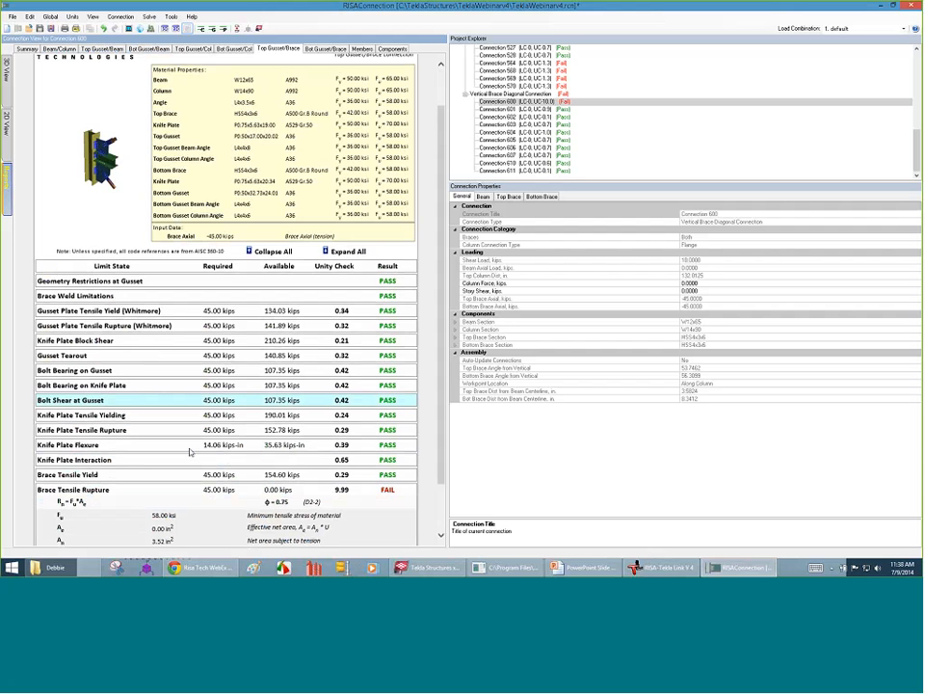
scroll(190, 451, "down", 3)
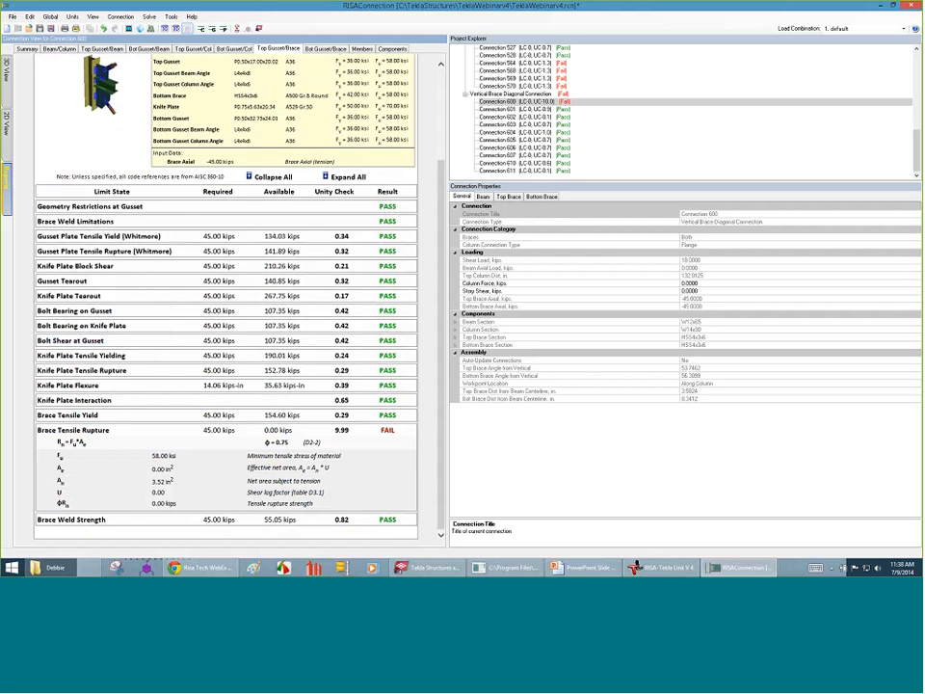
- Set the weld length between the top brace and its knife plate to 8 in in the side view
left_click(5, 113)
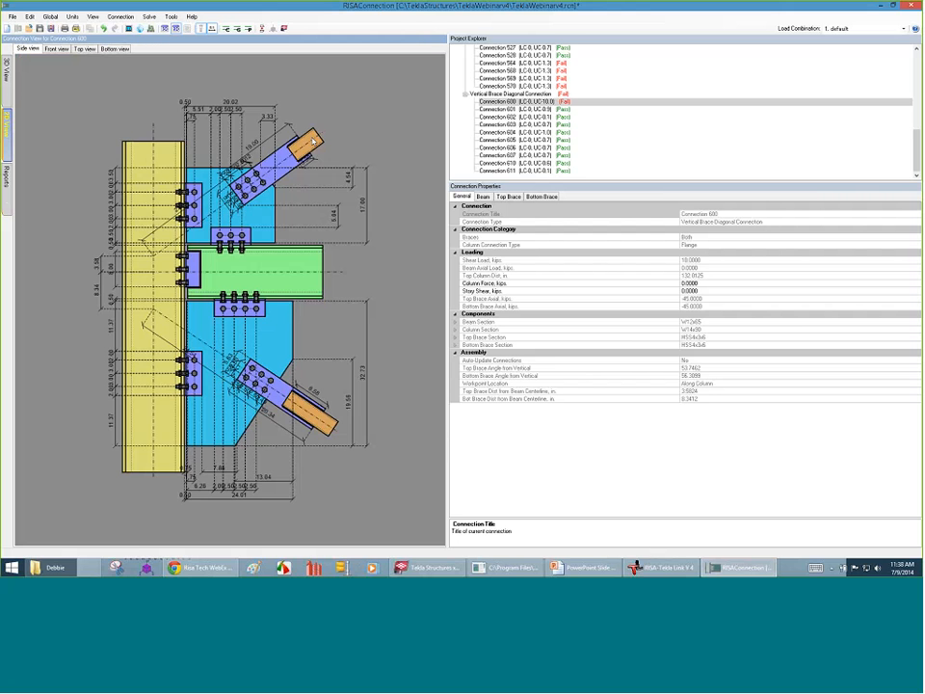
scroll(313, 143, "up", 3)
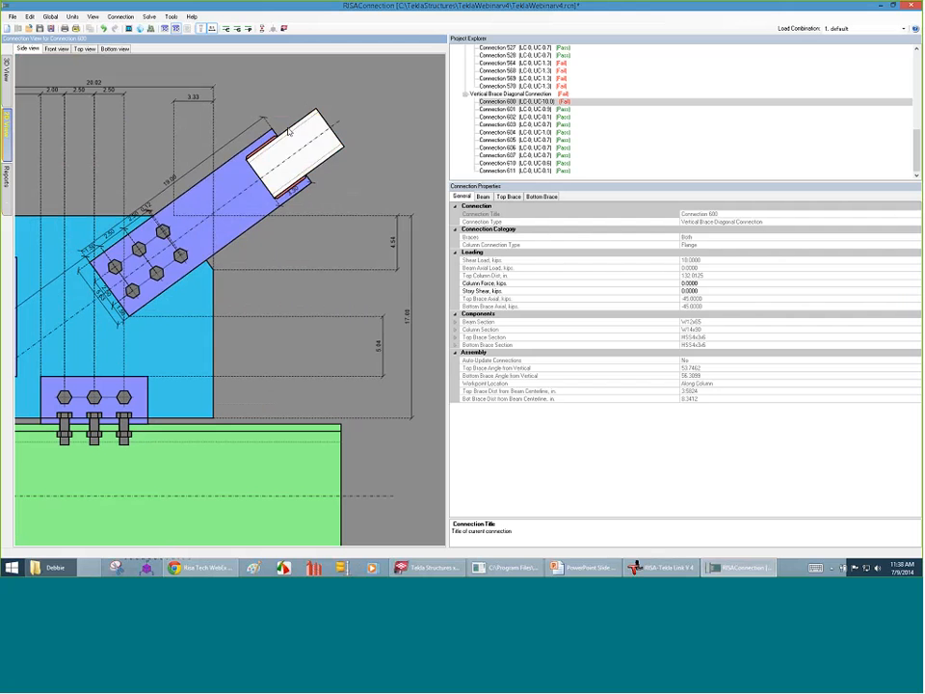
left_click(306, 155)
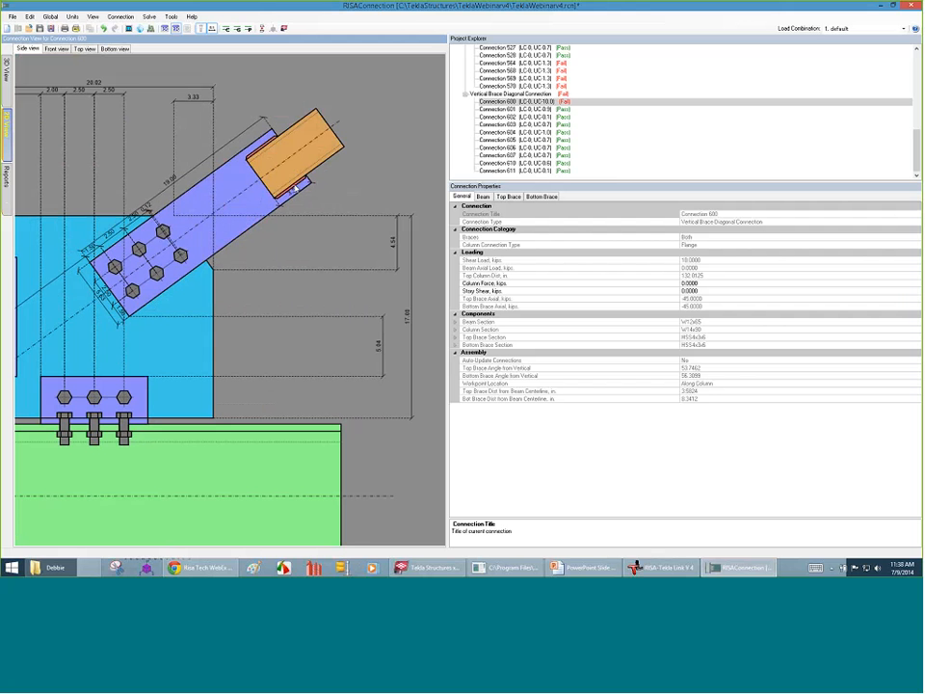
scroll(305, 155, "down", 4)
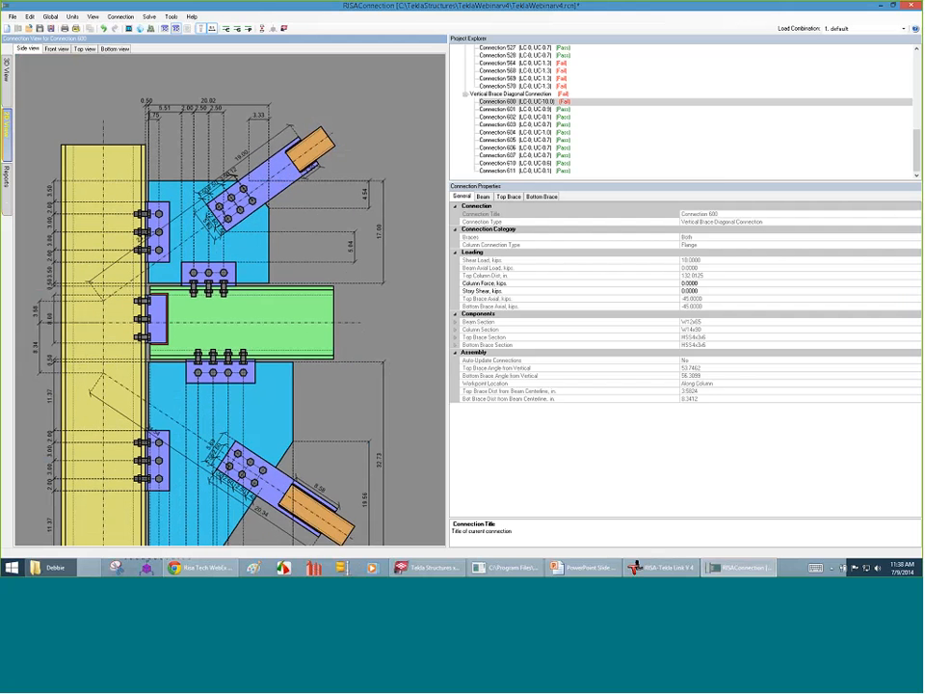
scroll(318, 192, "up", 4)
left_click(326, 205)
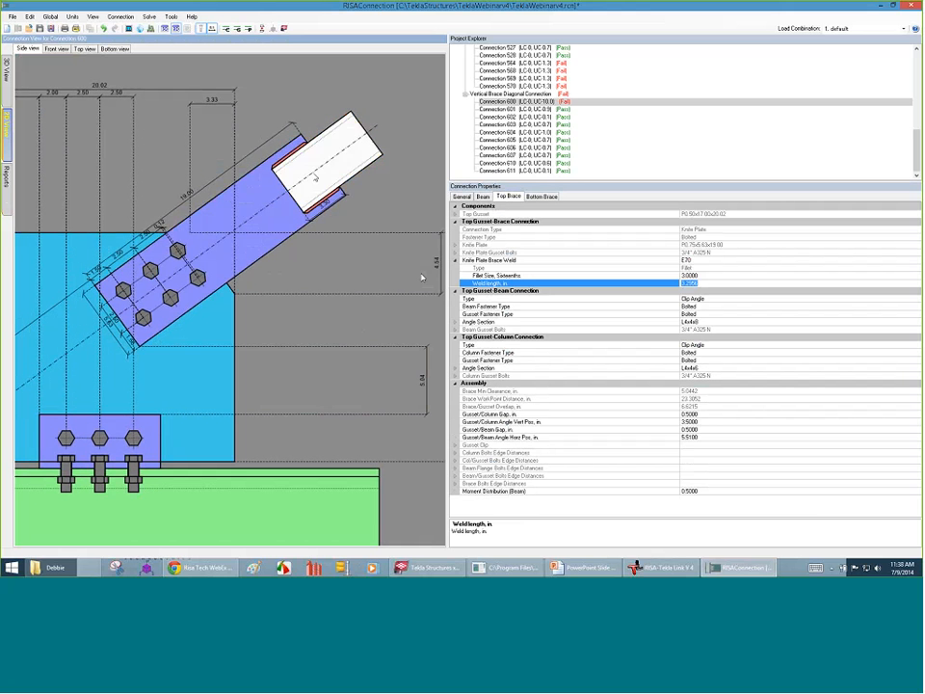
left_click(331, 212)
left_click(328, 208)
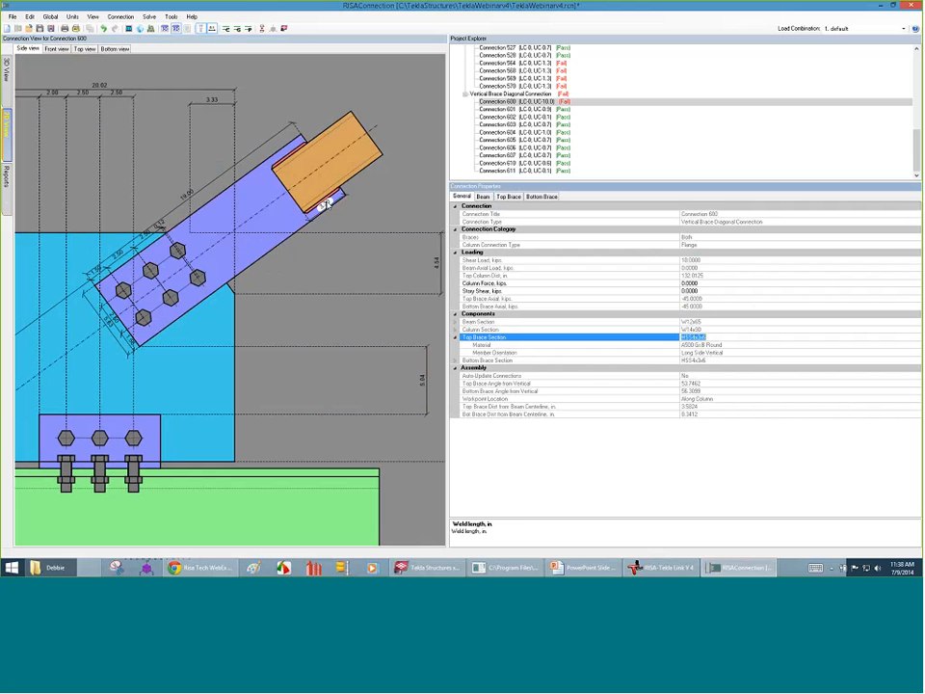
left_click_drag(326, 205, 314, 217)
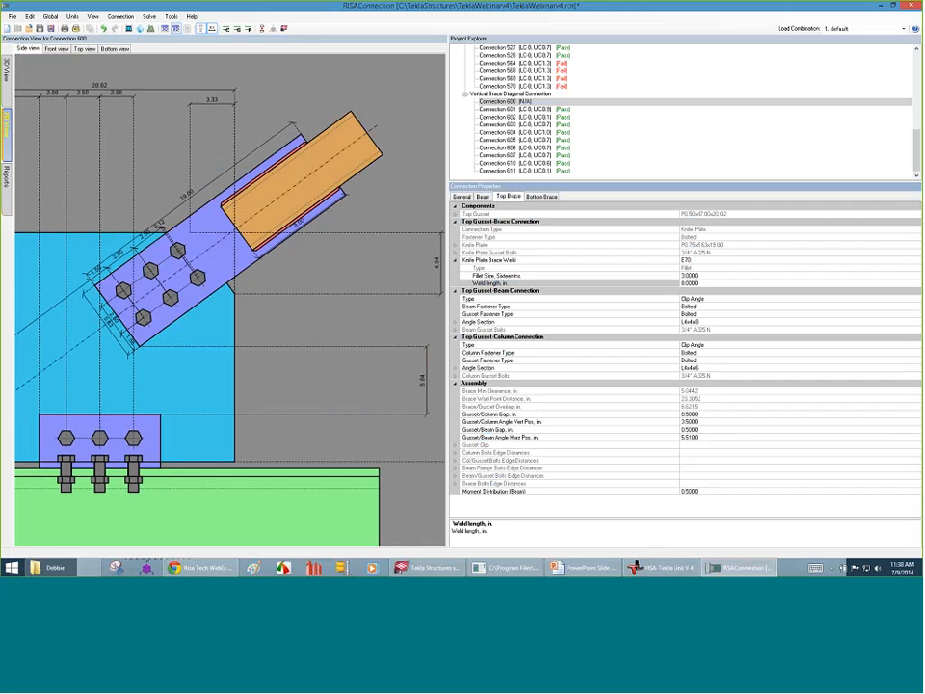
- Solve Connection 600 and review the recalculated Brace Tensile Rupture check in the top gusset/brace report
scroll(260, 213, "down", 3)
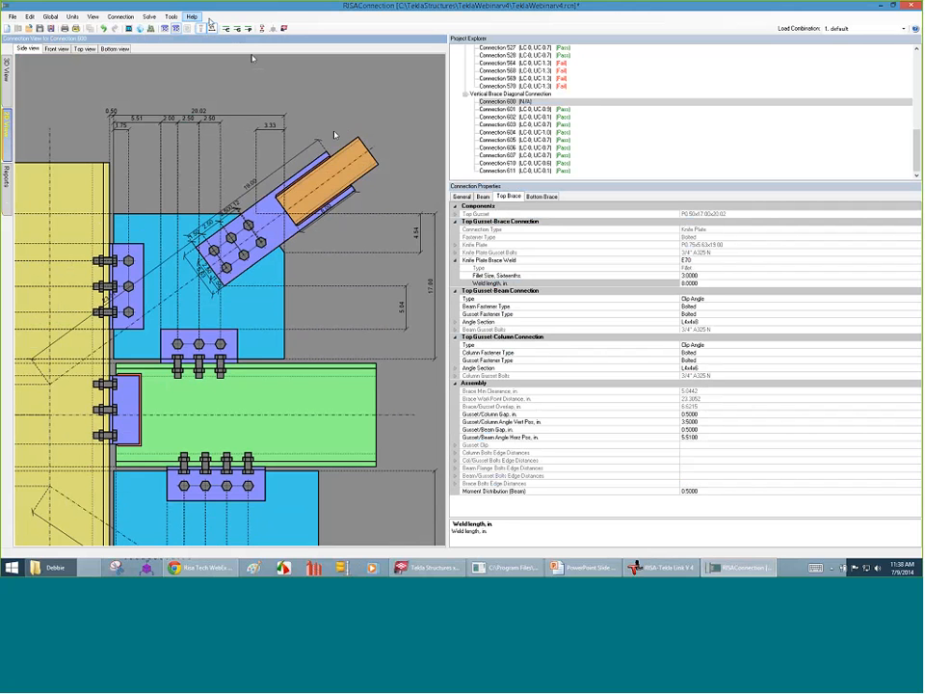
left_click(226, 28)
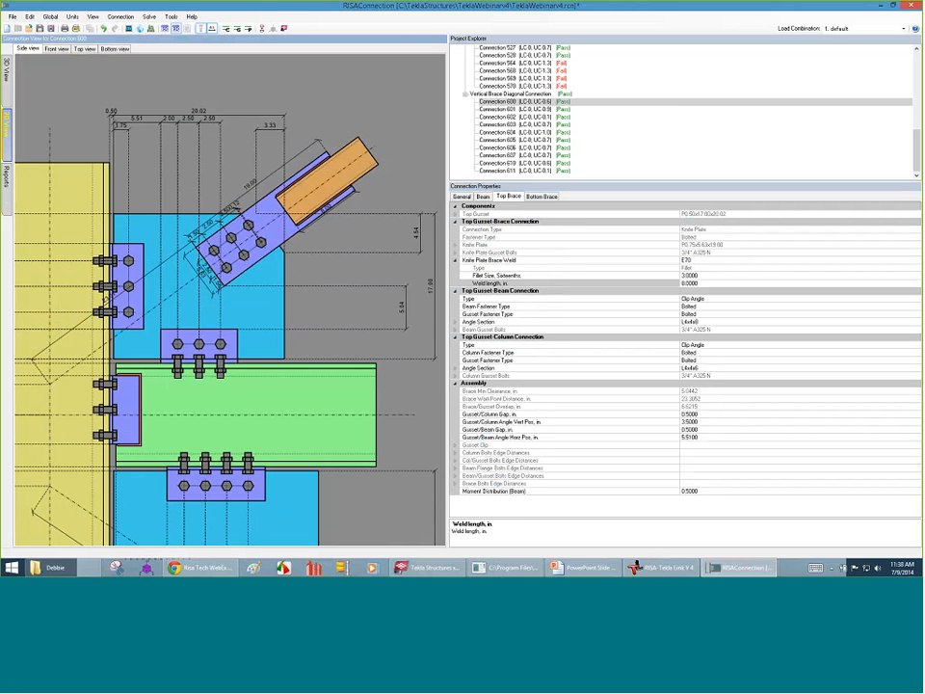
left_click(6, 183)
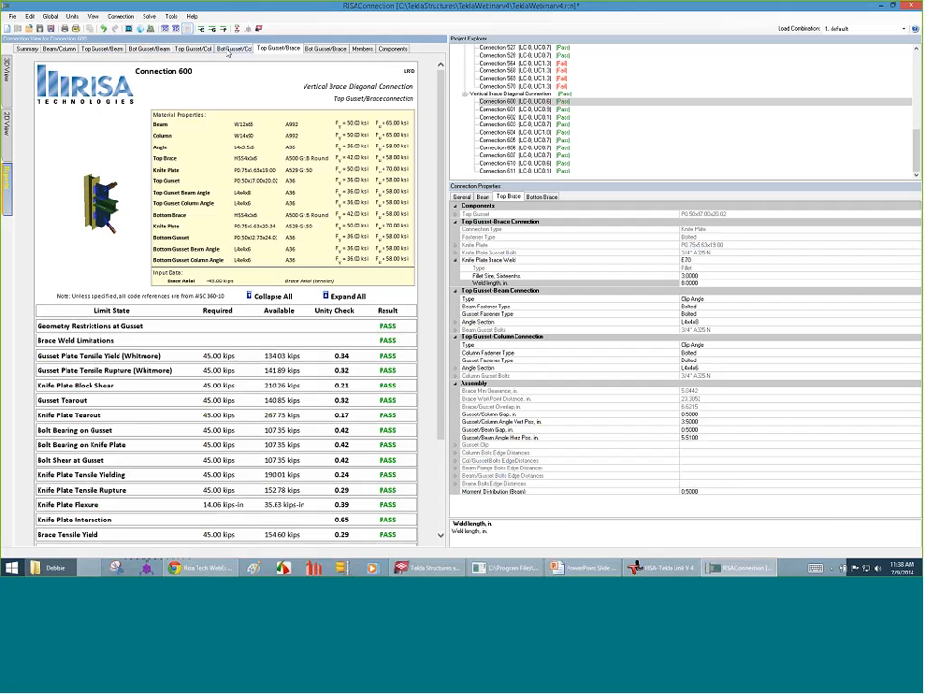
left_click_drag(440, 265, 441, 362)
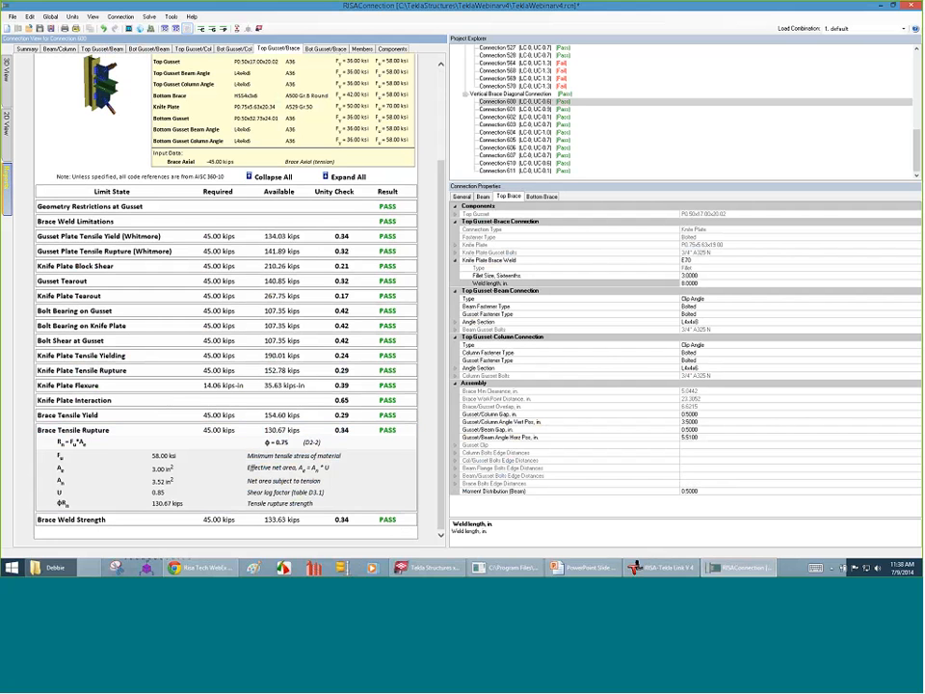
- Examine the gusset, clip angle and beam connections of Connection 600 in the side view
left_click(6, 114)
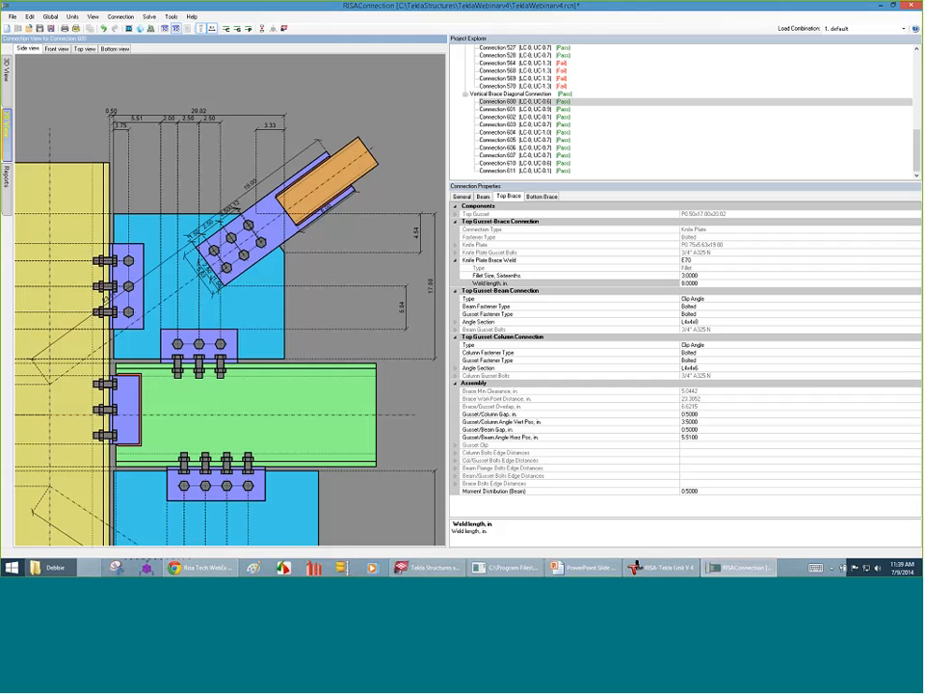
scroll(280, 154, "down", 5)
scroll(264, 154, "down", 1)
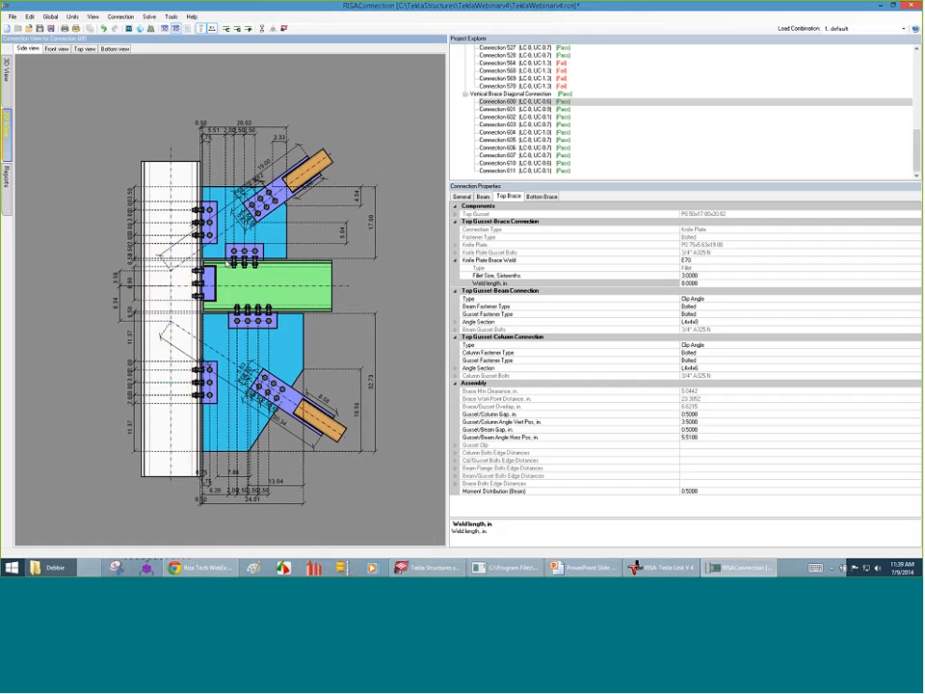
scroll(280, 151, "up", 3)
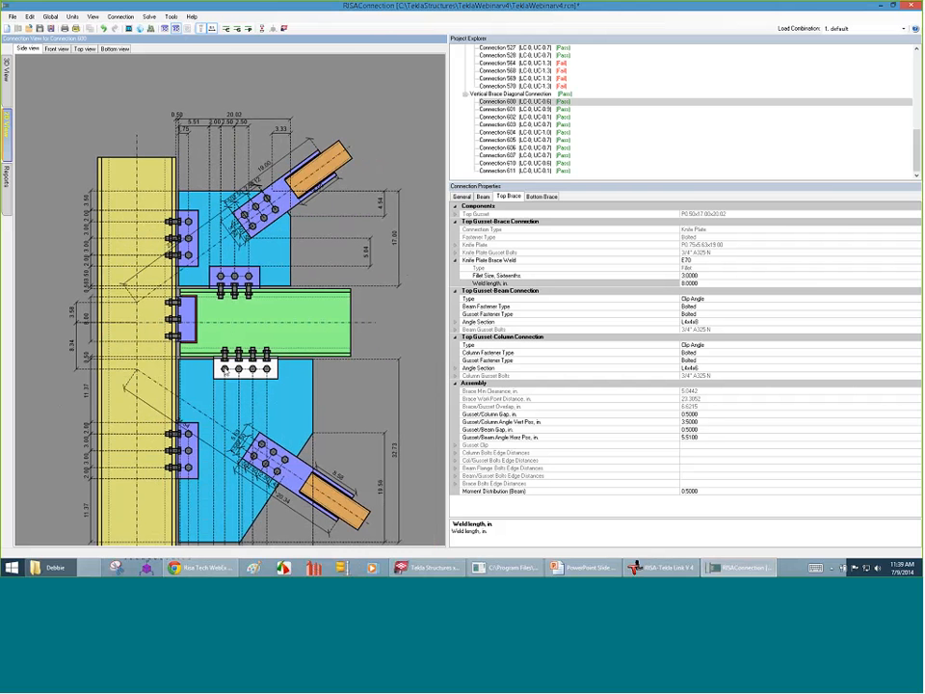
left_click(222, 339)
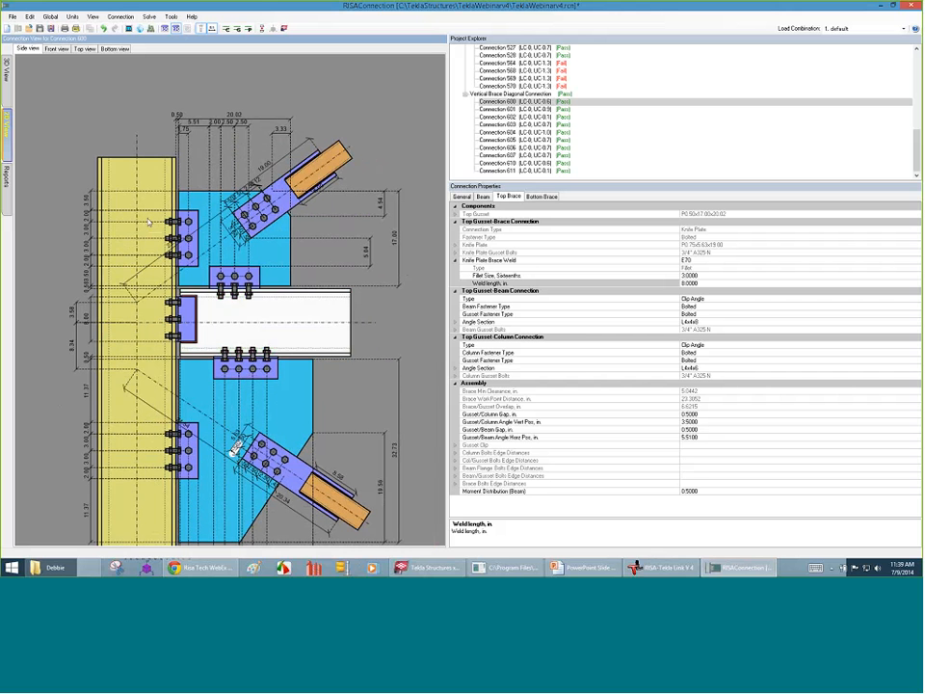
scroll(376, 130, "down", 3)
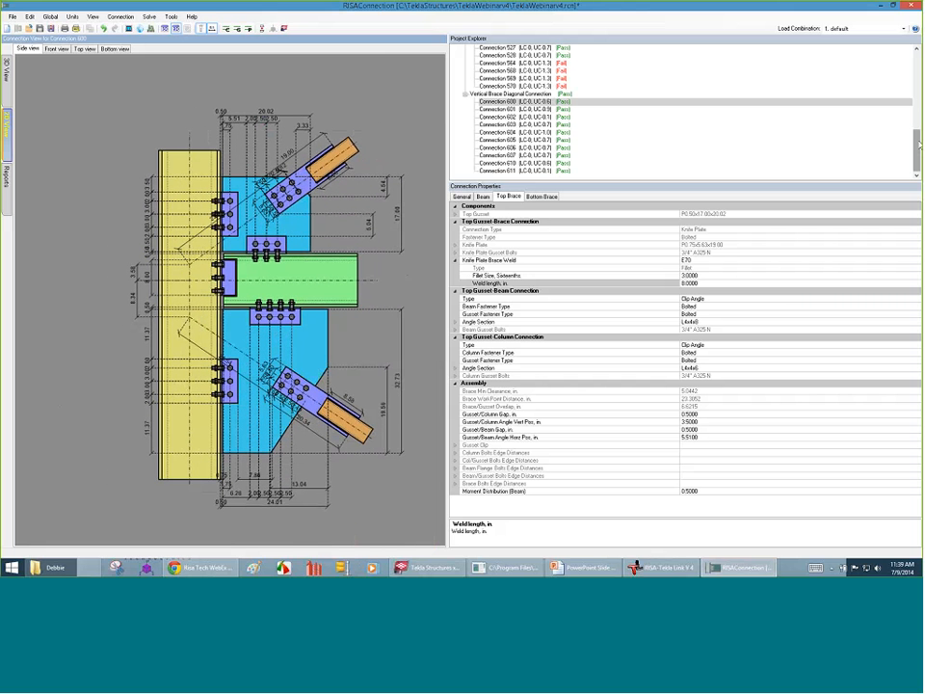
- Return to the start of the connection list and save the TeklaWebinarv4 project file
left_click_drag(917, 142, 917, 58)
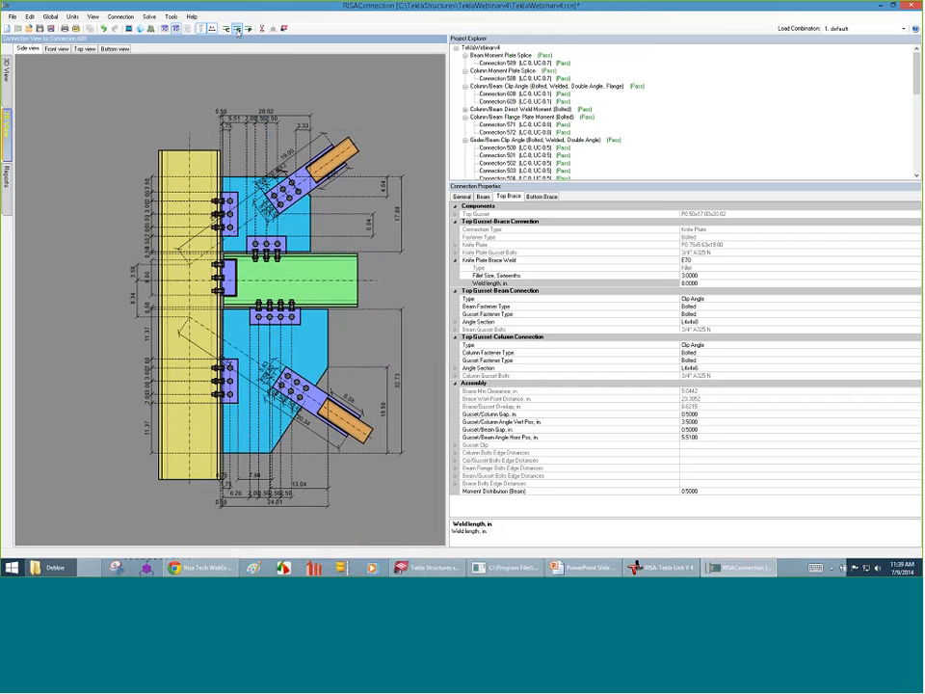
left_click(40, 28)
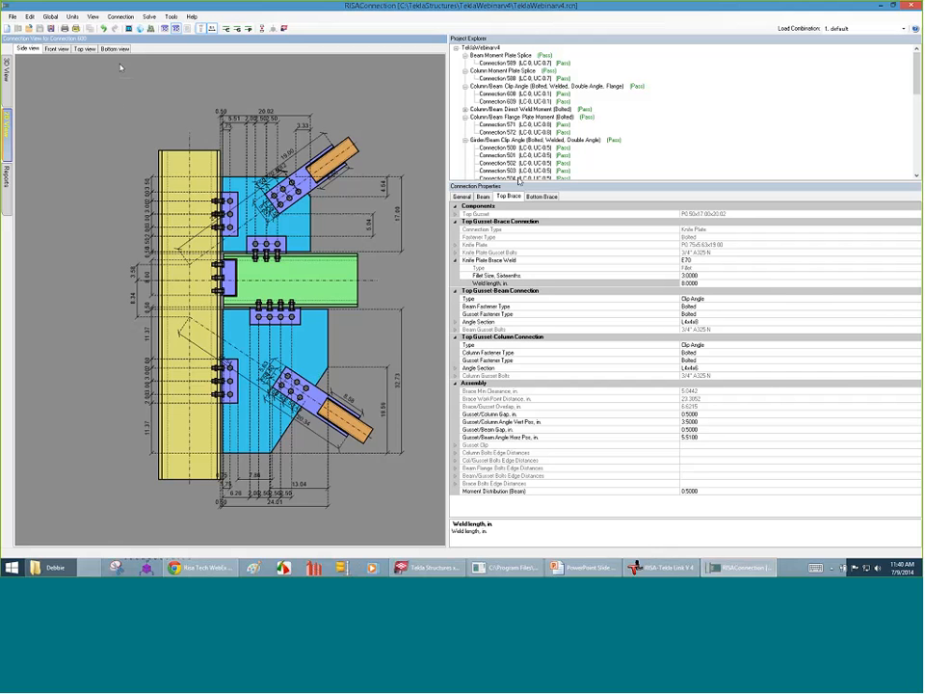
left_click(125, 224)
- Switch to File Explorer, locate TeklaWebinarv4.rcn in C:\TeklaStructures\TeklaWebinarv4, and return to RISAConnection
key("alt+Tab")
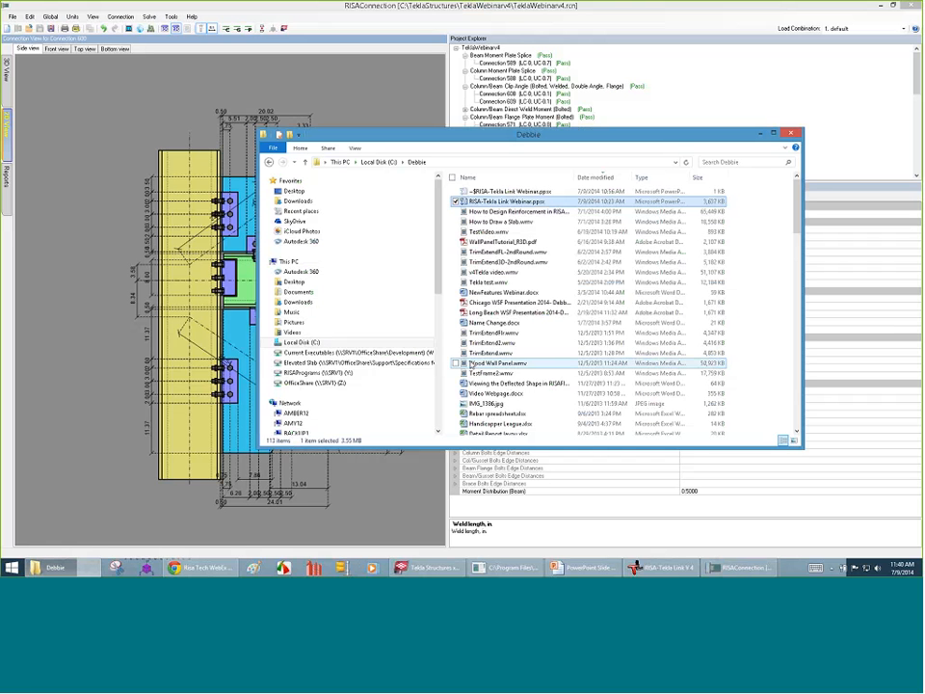
left_click(301, 342)
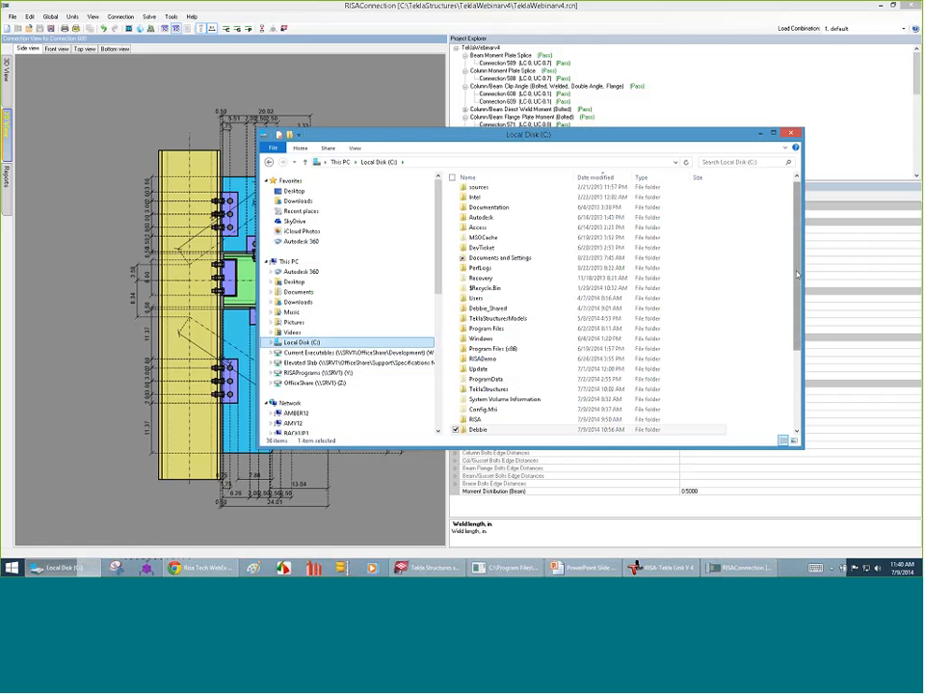
left_click_drag(798, 274, 783, 310)
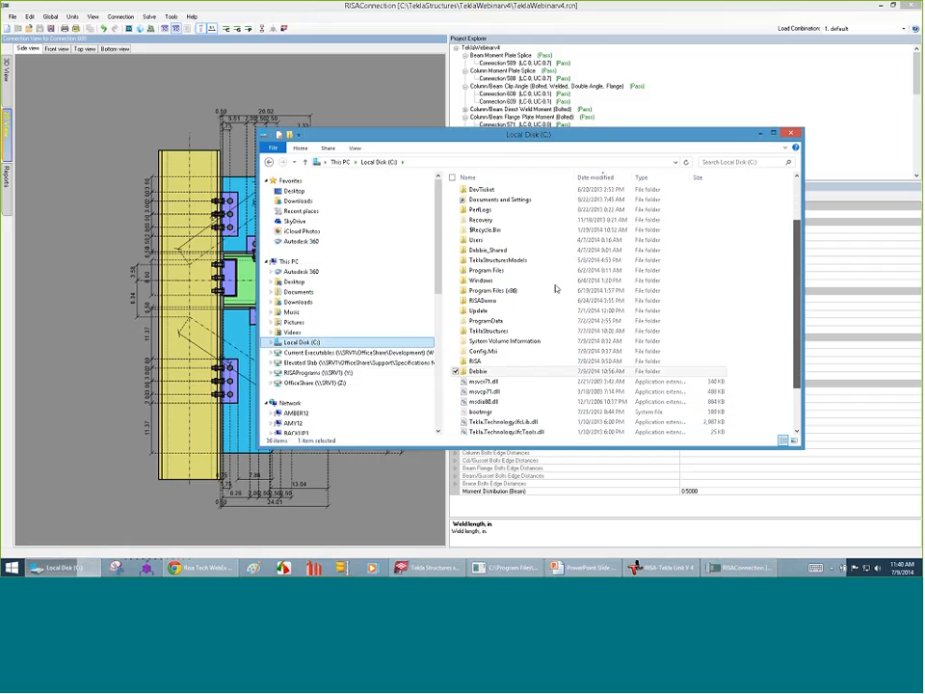
left_click(498, 331)
double_click(491, 332)
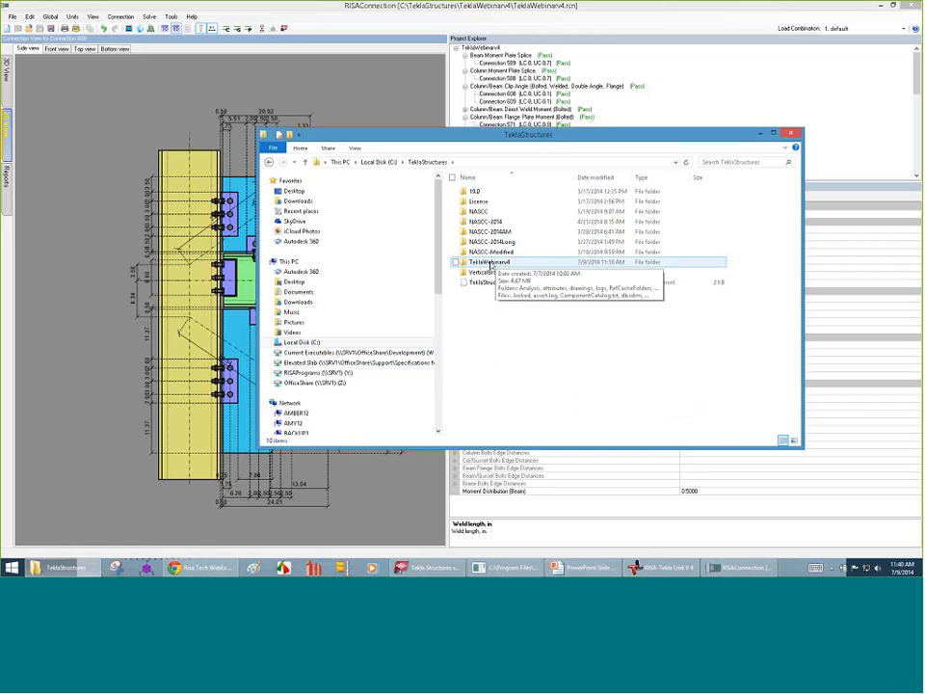
left_click(491, 265)
double_click(490, 265)
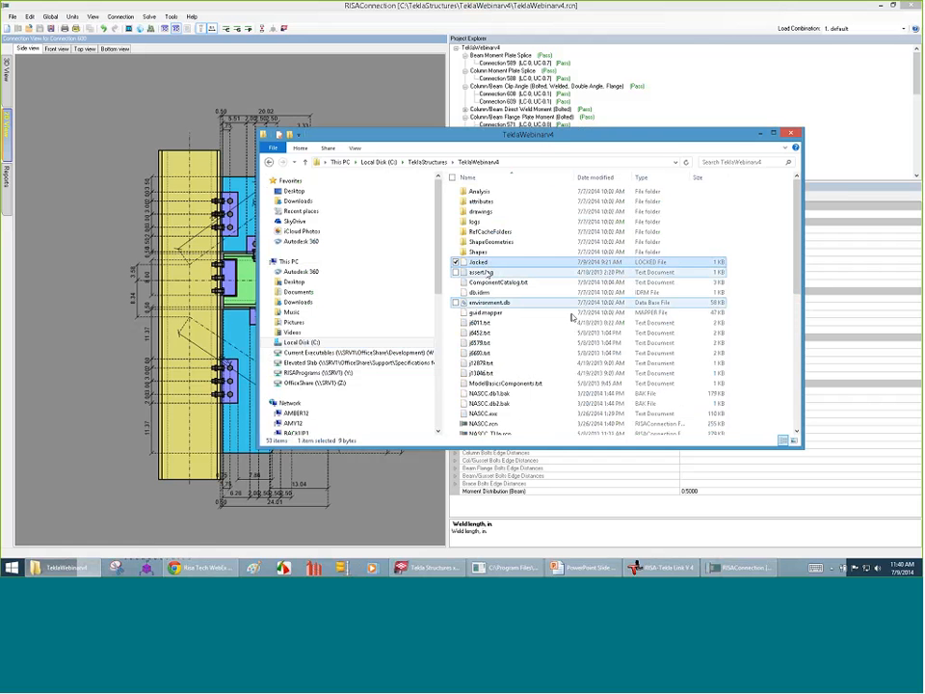
left_click_drag(796, 237, 785, 306)
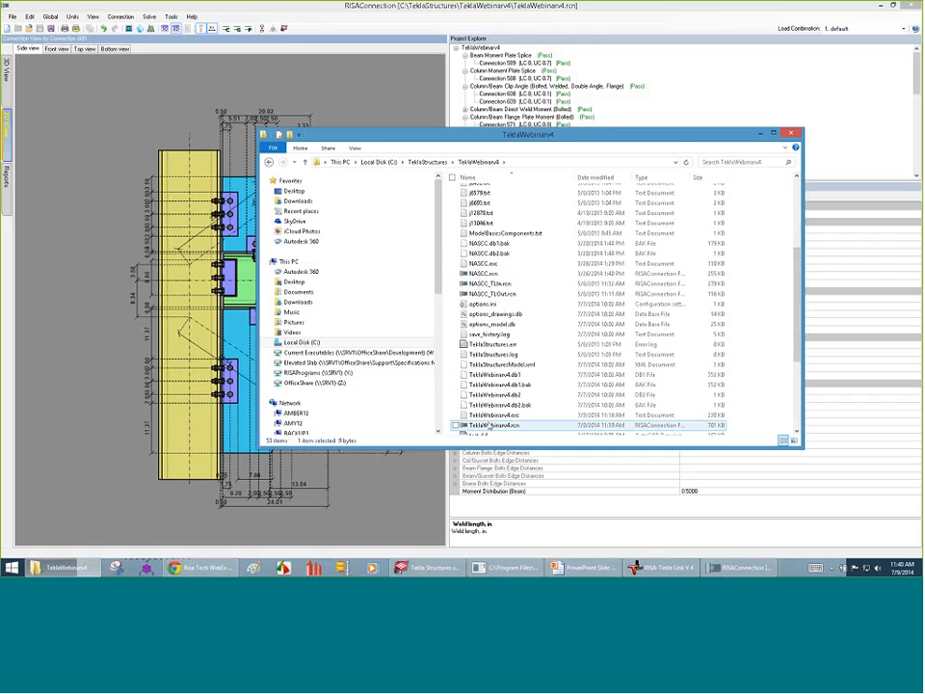
scroll(492, 396, "down", 2)
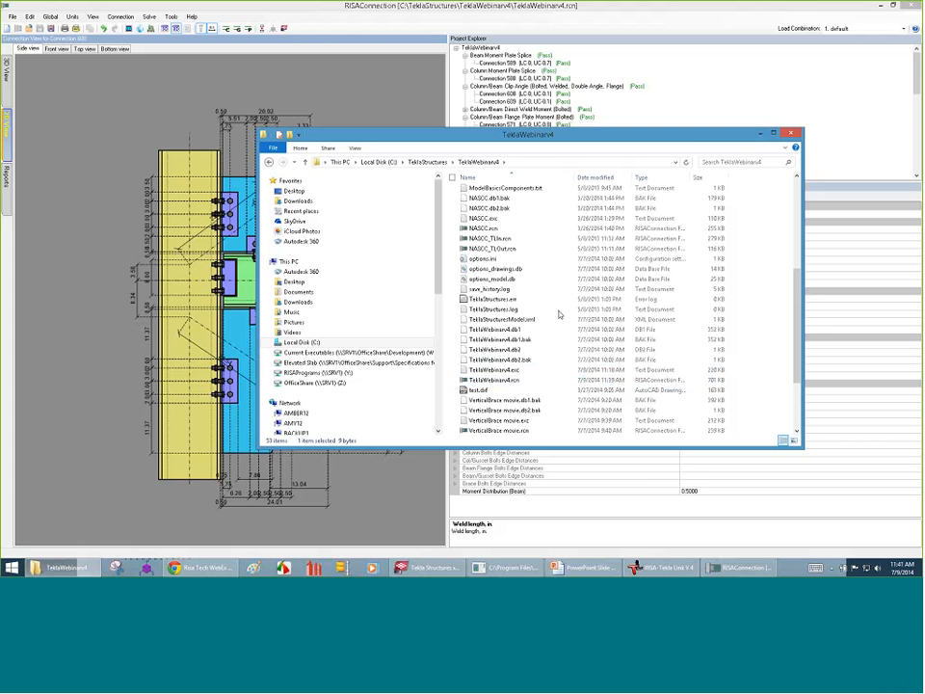
left_click(319, 38)
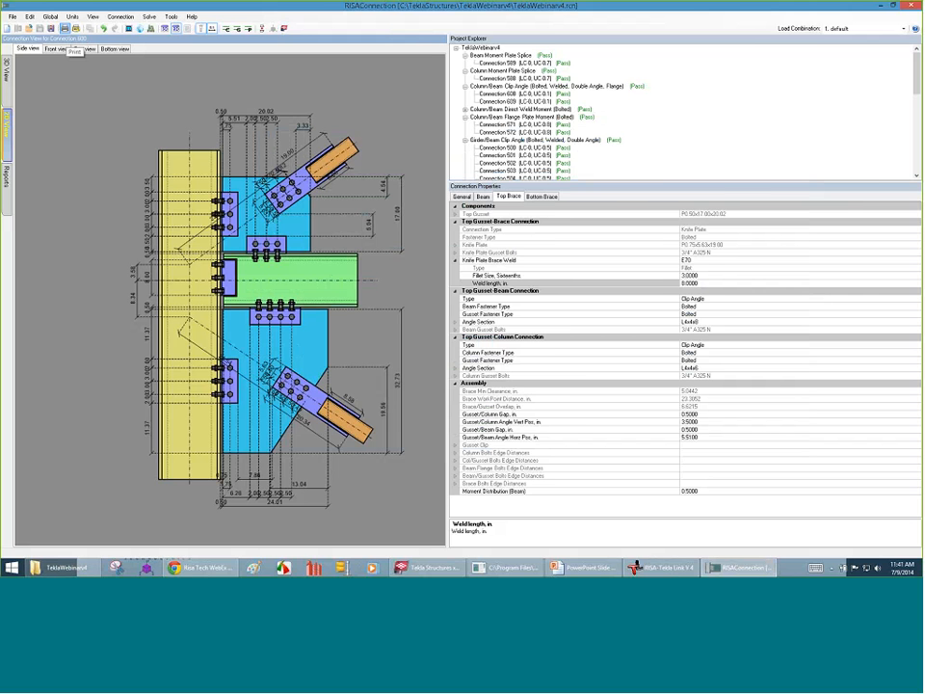
- Try adding Connection 574 and Connection 568 to the group report with Connection 600, and cancel without generating it
left_click(64, 29)
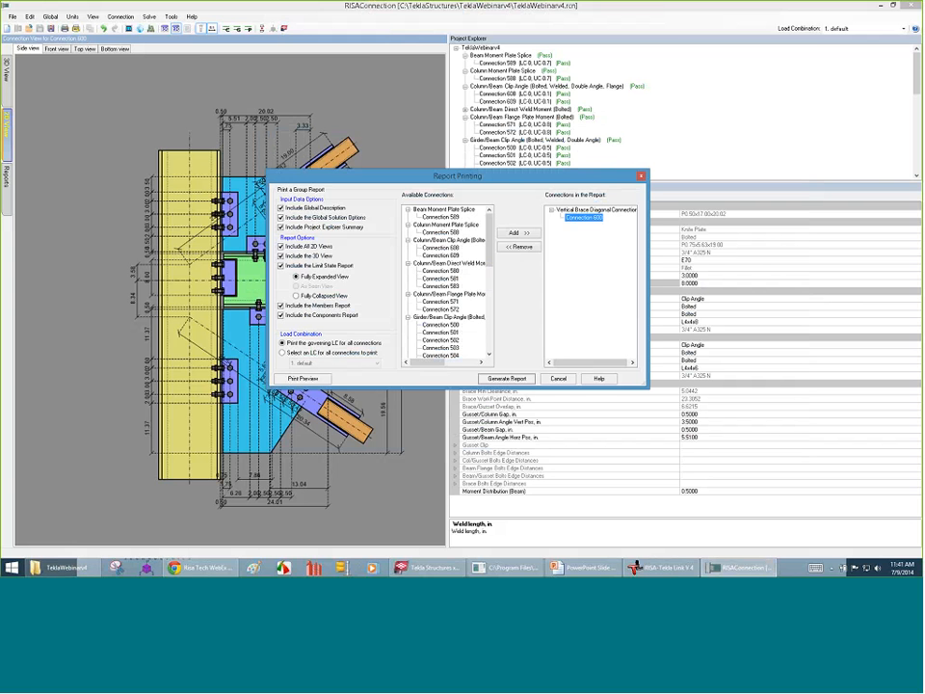
left_click_drag(408, 183, 239, 159)
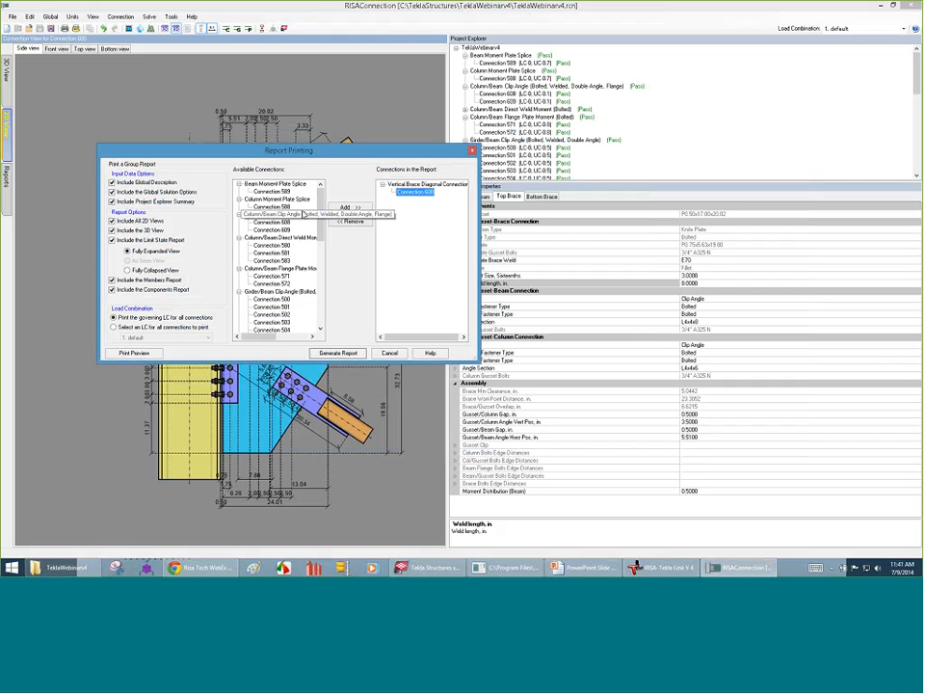
scroll(319, 216, "down", 1)
left_click_drag(319, 216, 322, 186)
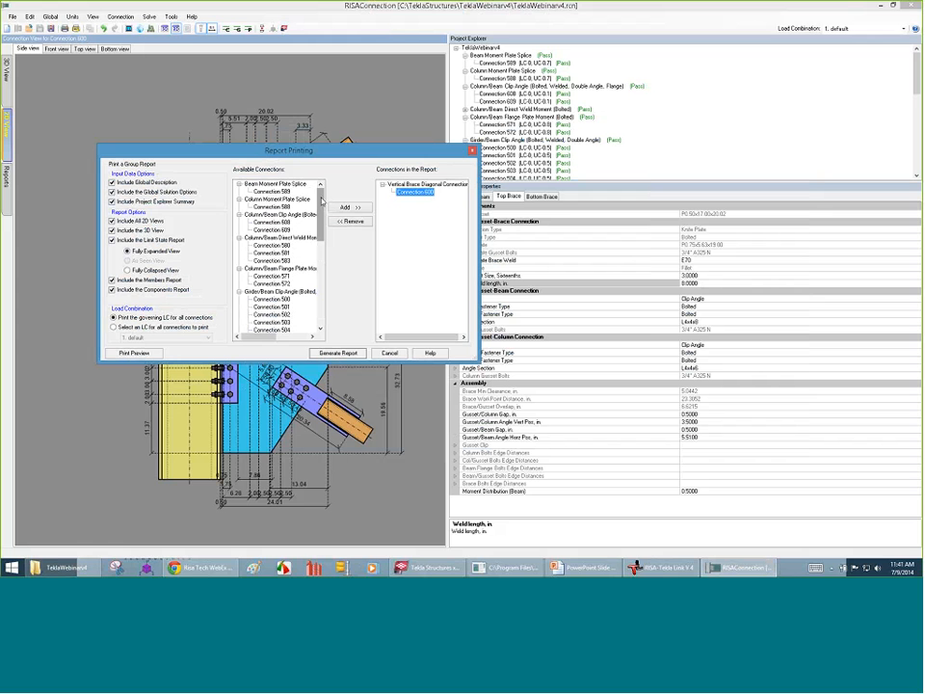
left_click_drag(322, 199, 321, 248)
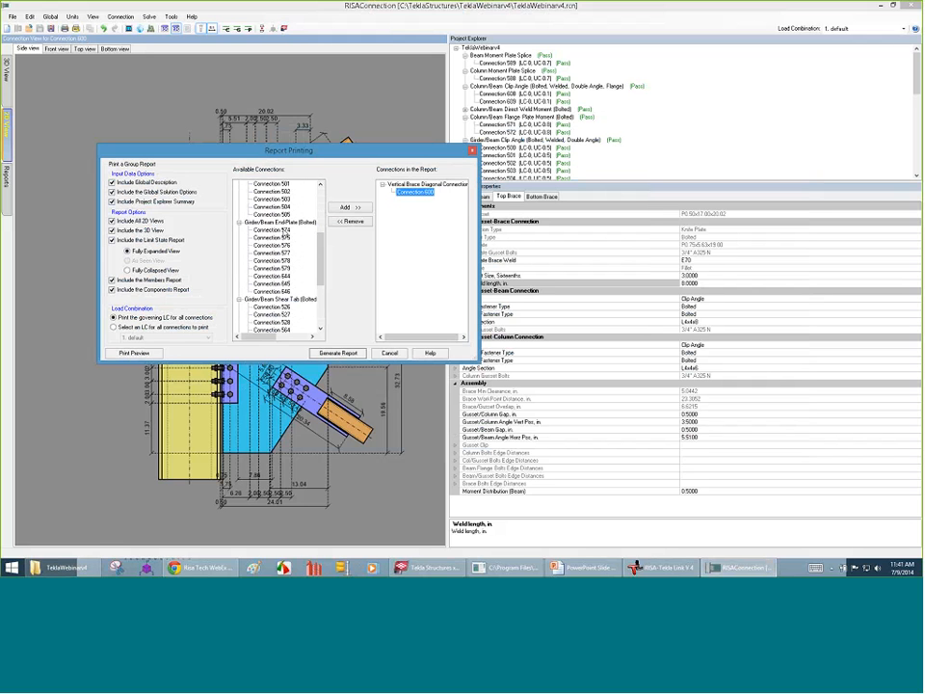
left_click(291, 230)
left_click(345, 207)
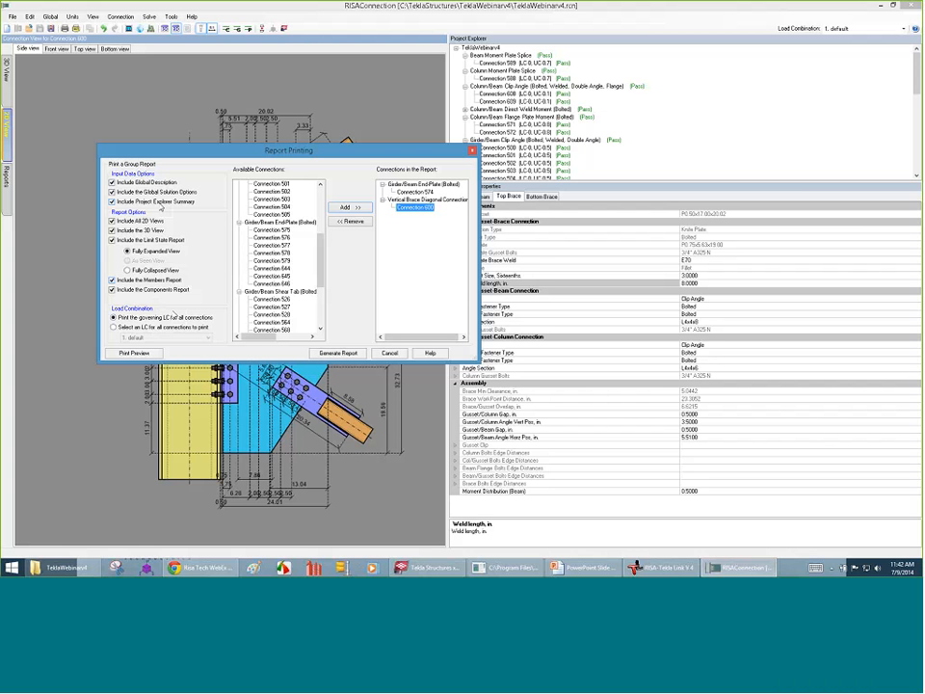
scroll(259, 241, "down", 4)
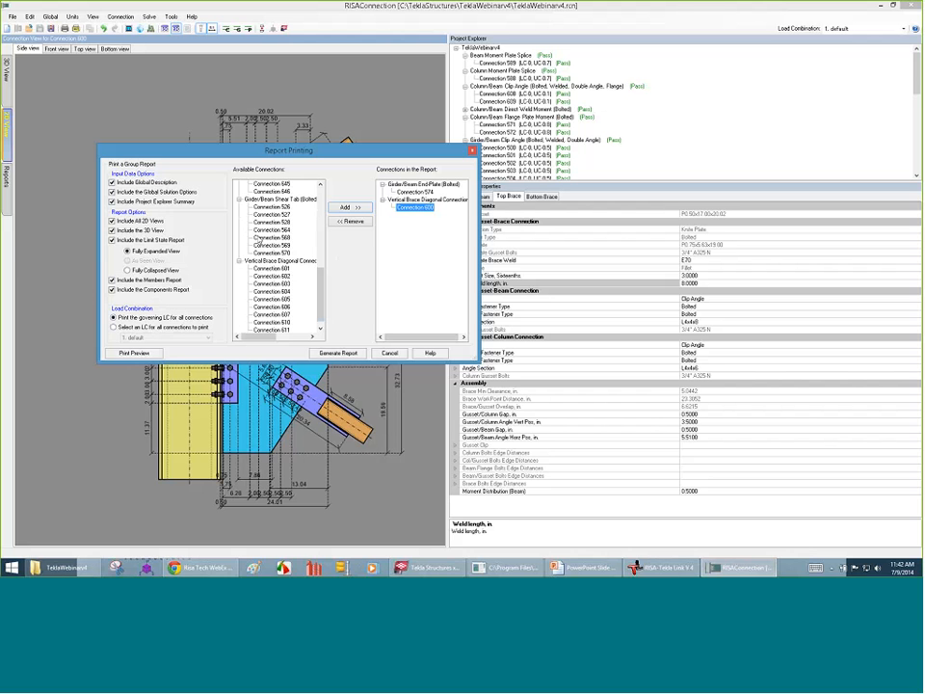
left_click(266, 238)
left_click(345, 207)
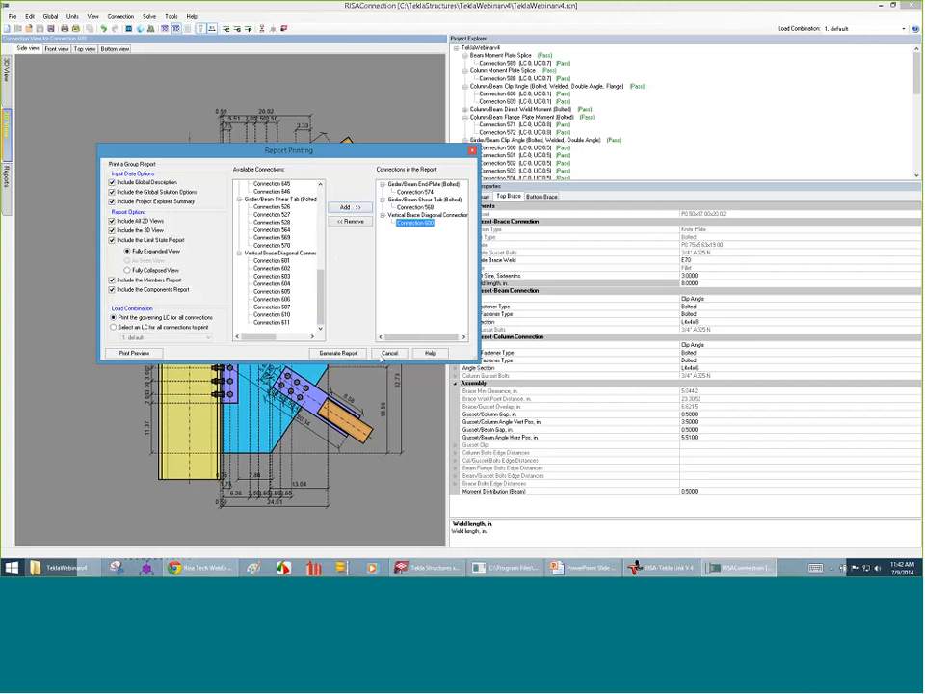
left_click(391, 354)
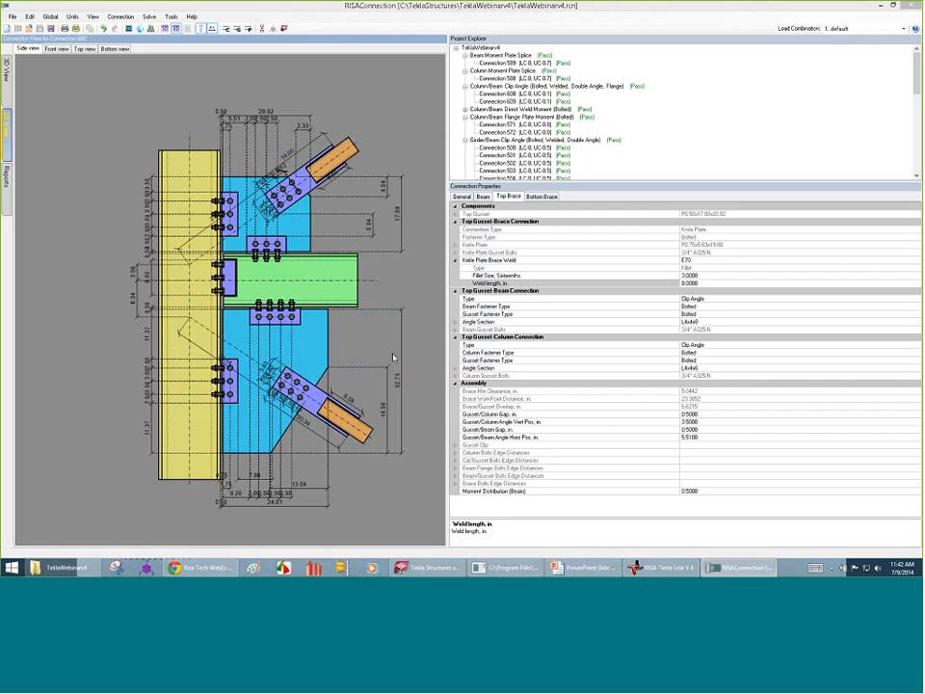
- Send the connection results back to Tekla Structures and bring the RISA-Tekla Link window up over the 3D model
left_click(285, 30)
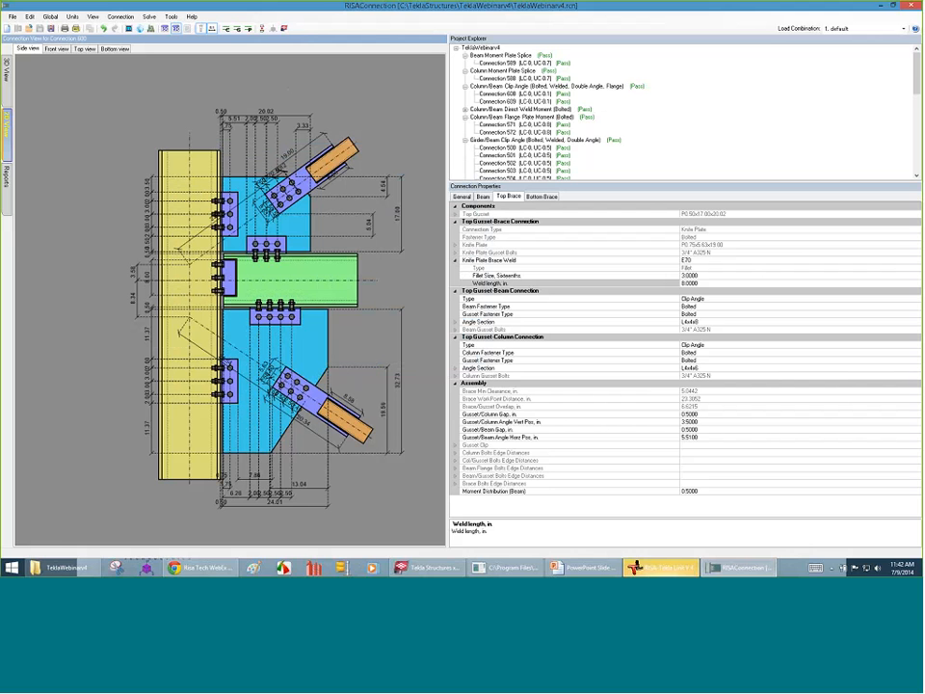
left_click(662, 569)
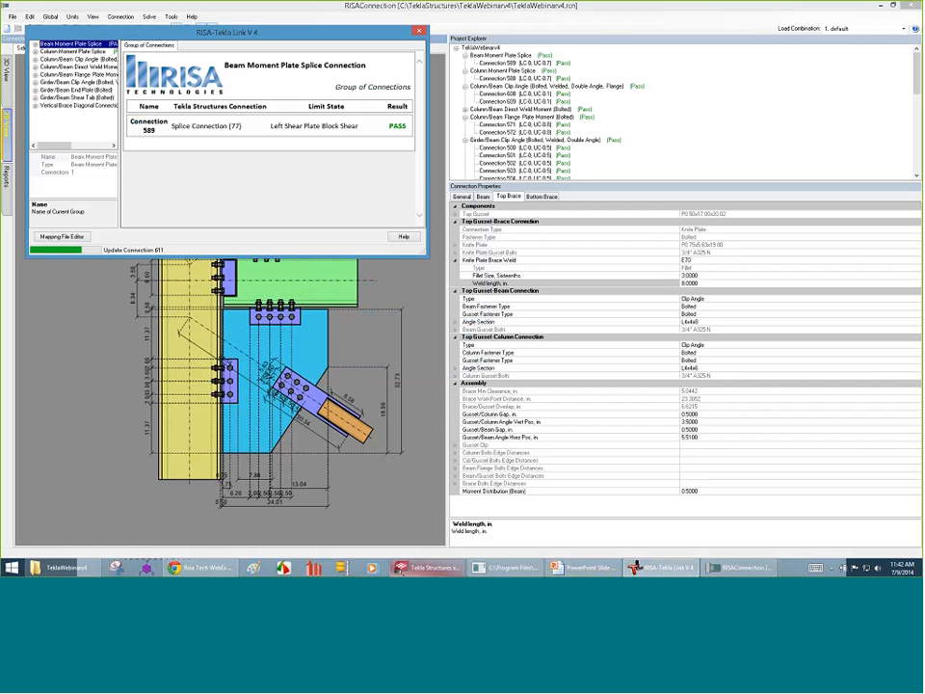
left_click(433, 569)
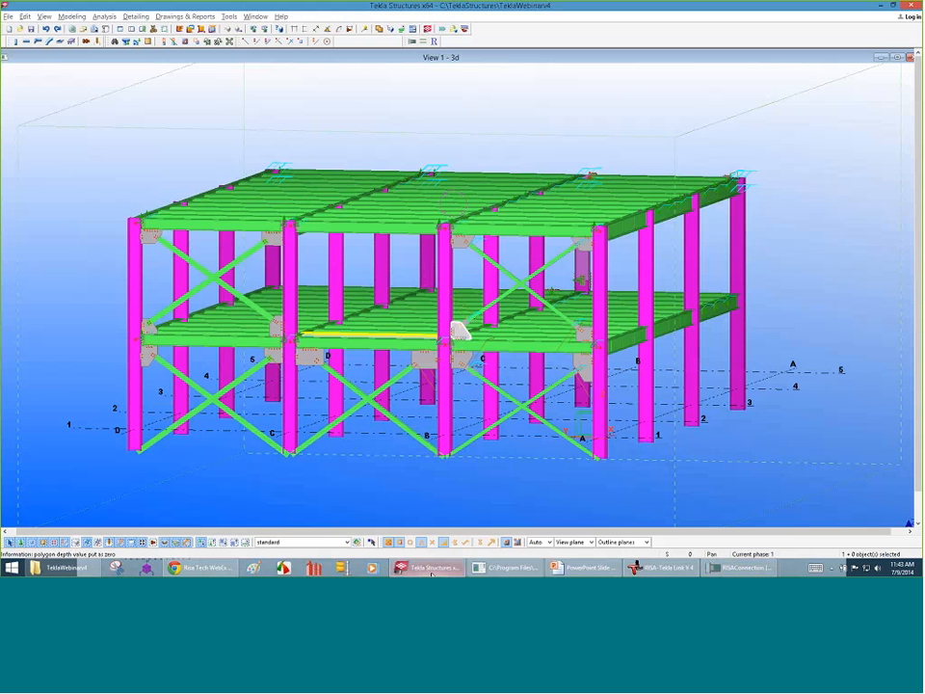
left_click(680, 570)
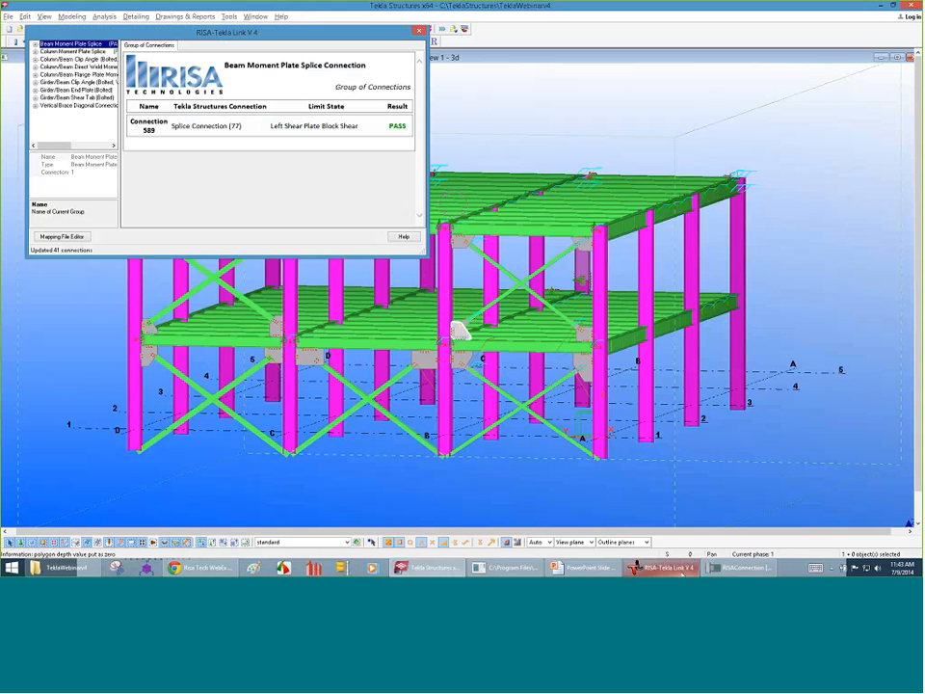
- Examine the limit state results of column moment plate splice Connection 588 in a widened RISA-Tekla Link window
left_click(36, 52)
left_click(82, 61)
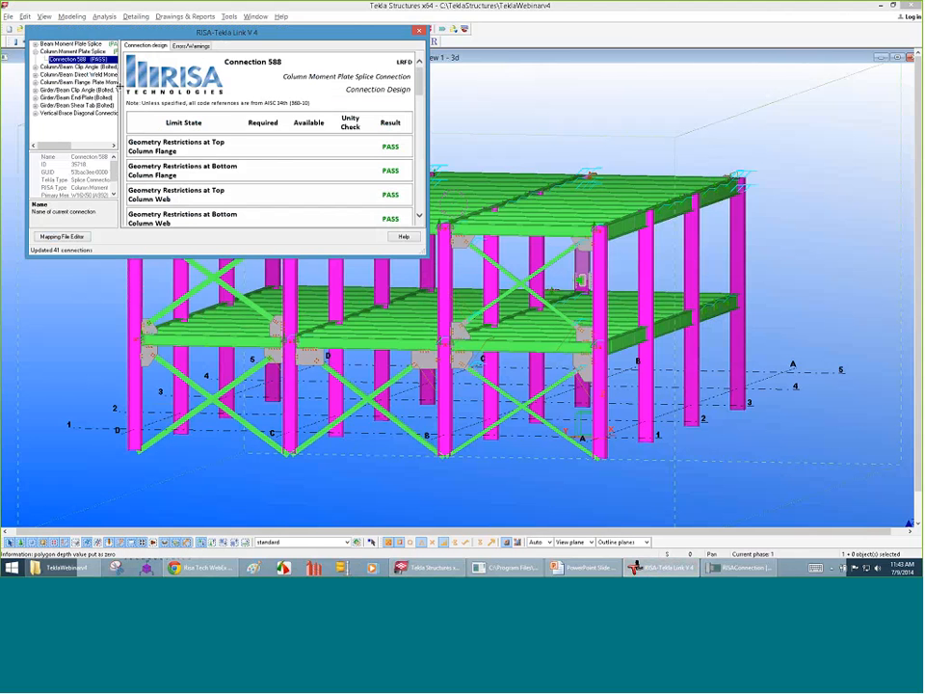
left_click_drag(119, 125, 160, 126)
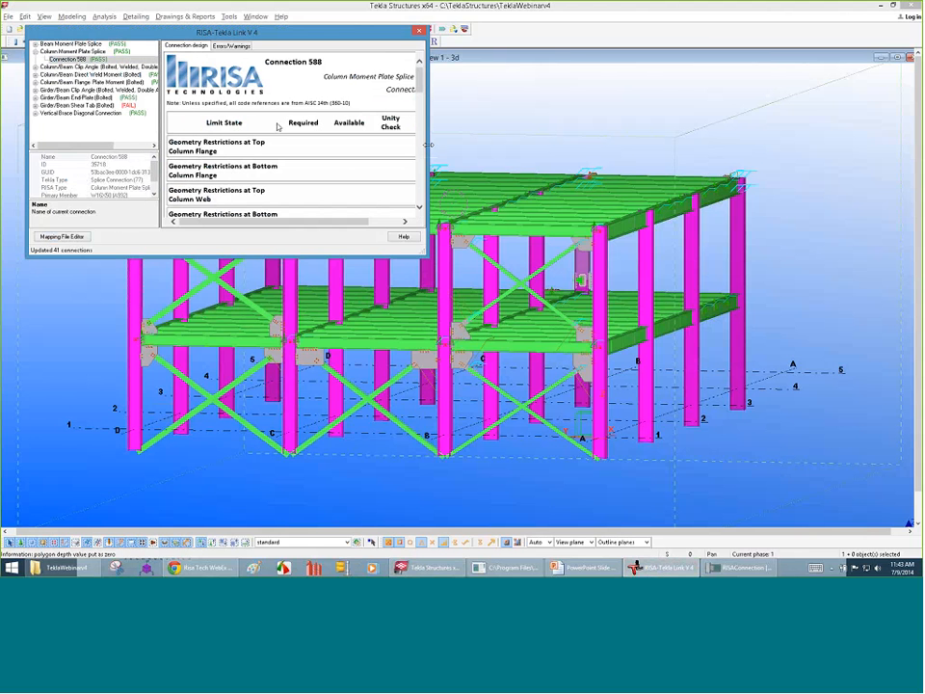
left_click_drag(428, 144, 576, 144)
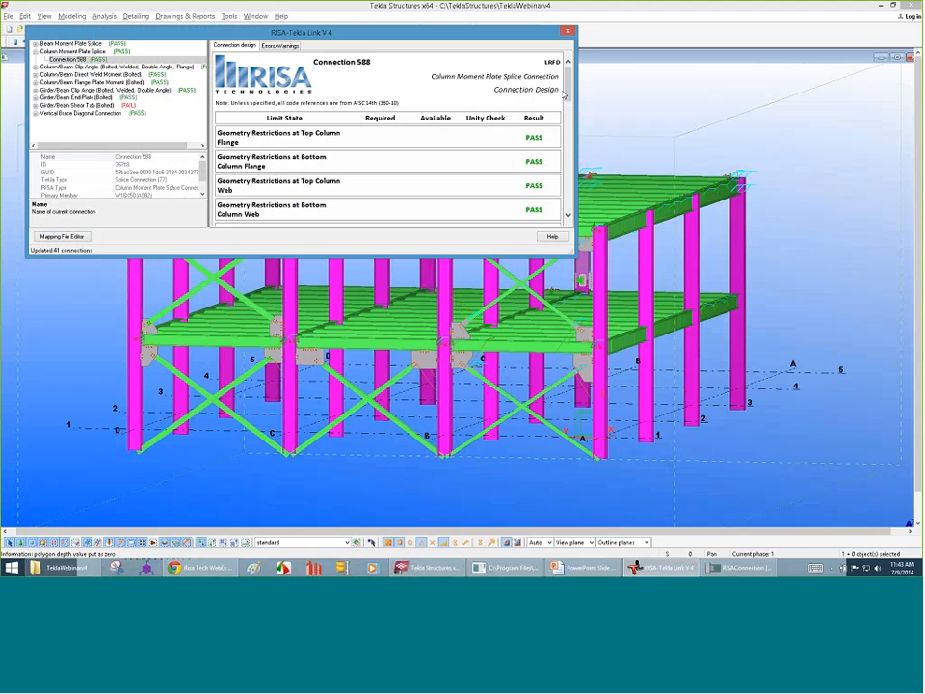
left_click_drag(568, 64, 569, 171)
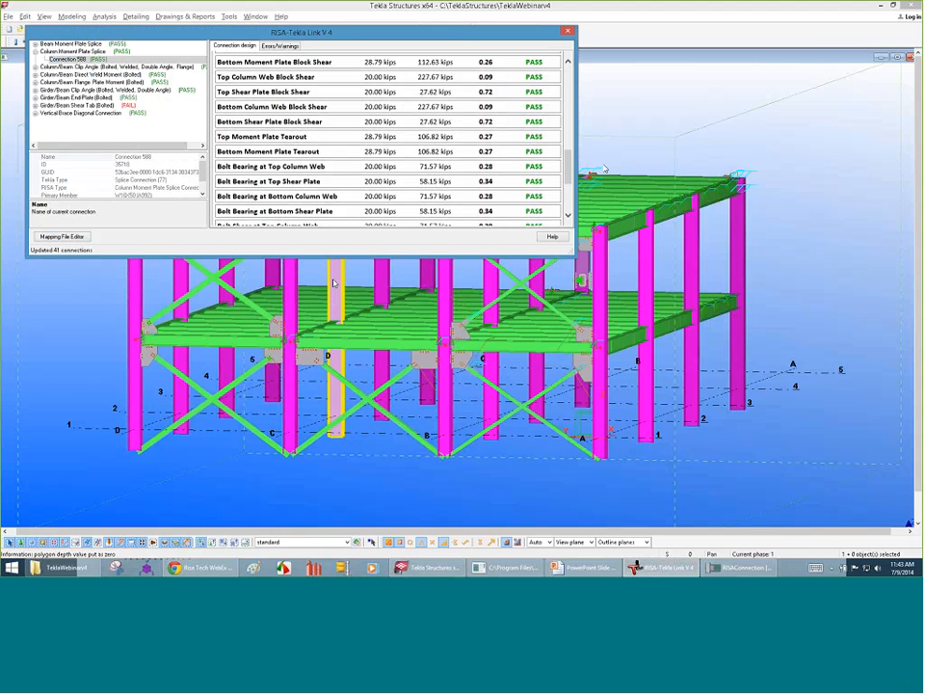
scroll(568, 198, "down", 2)
left_click_drag(568, 198, 567, 62)
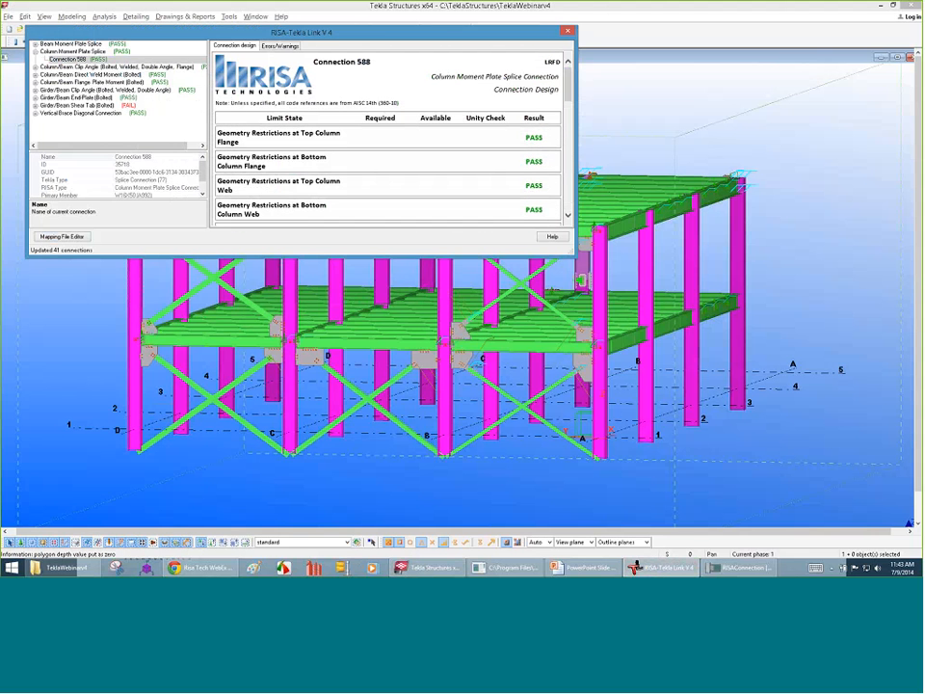
- Examine the design results and warnings of beam splice Connection 589, and the warnings of column splice Connection 588
left_click(56, 42)
left_click(35, 43)
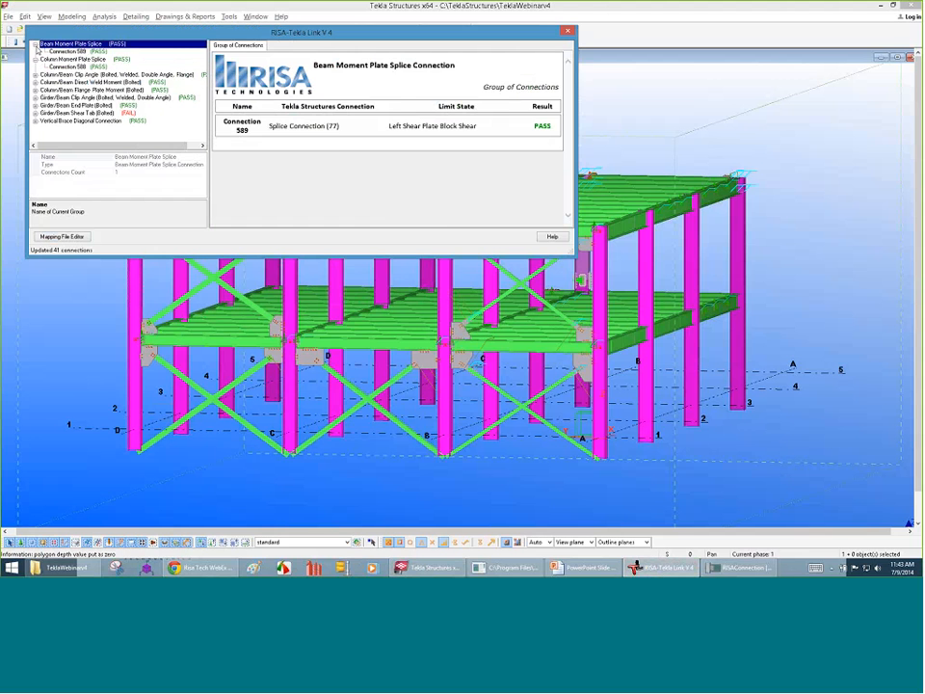
left_click(67, 51)
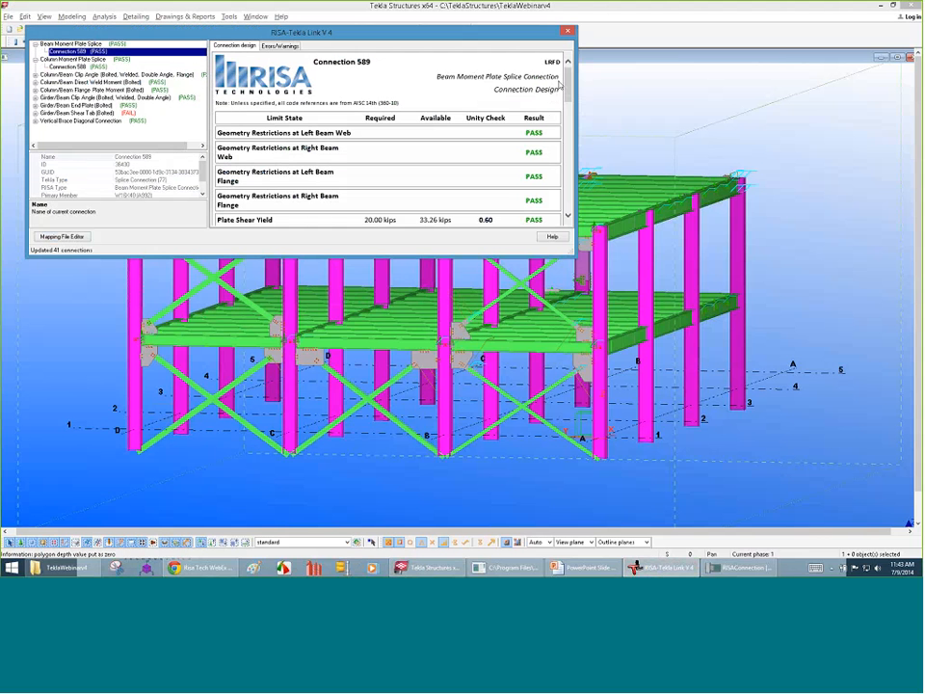
left_click(279, 46)
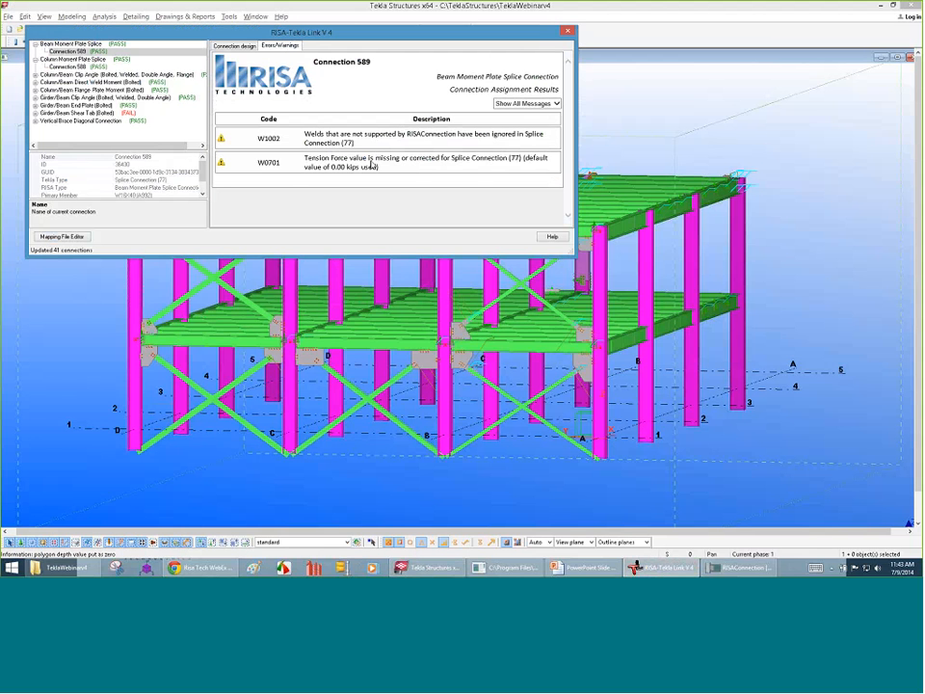
left_click(90, 67)
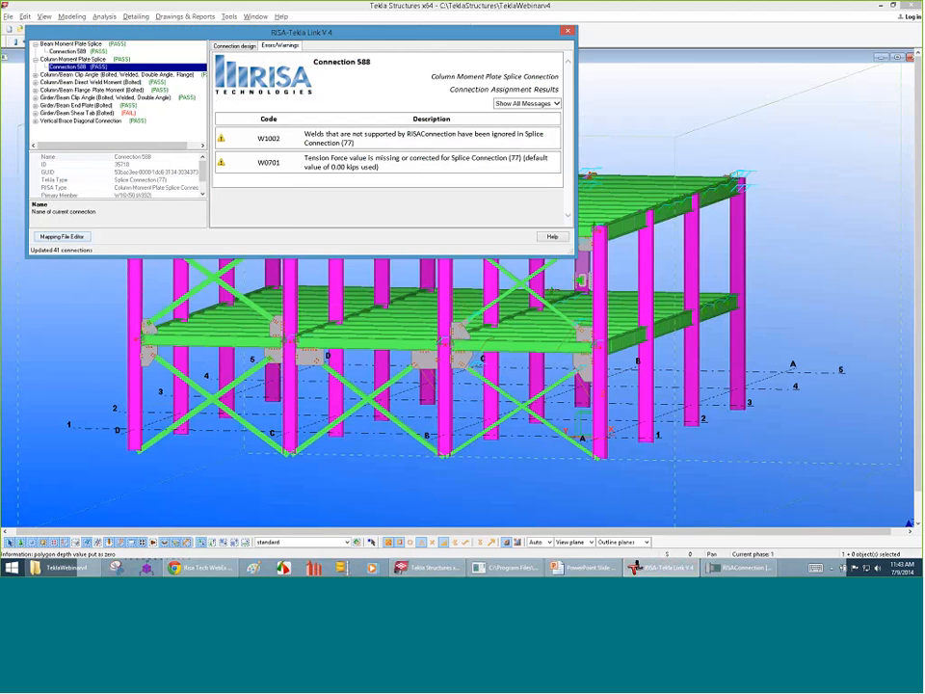
- Review the Tekla to RISA shape mappings for I profiles and L profiles in the Mapping File Editor
left_click(62, 236)
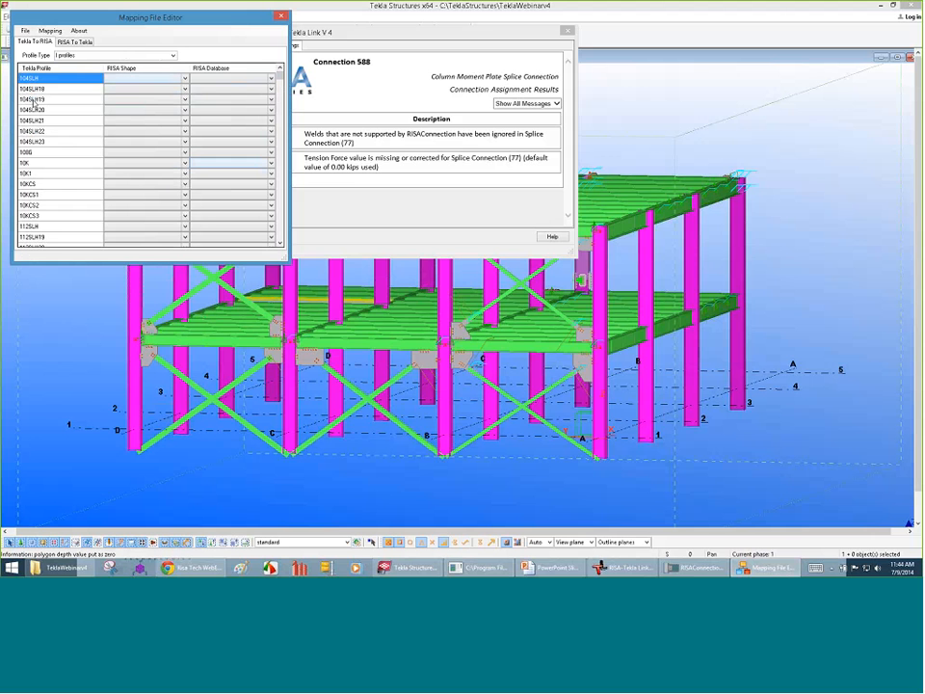
left_click_drag(281, 76, 304, 240)
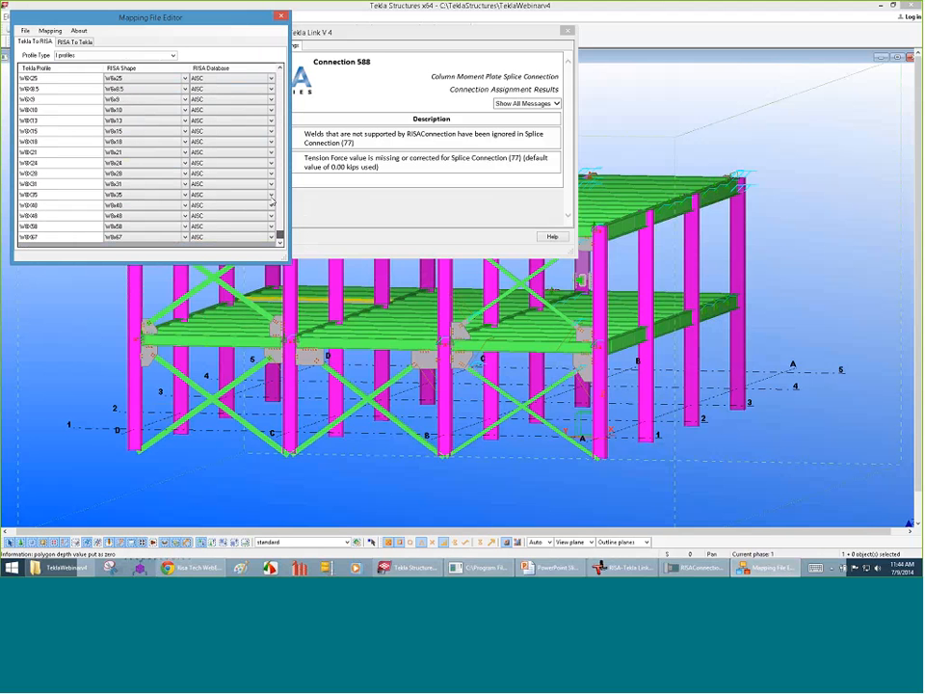
left_click(129, 55)
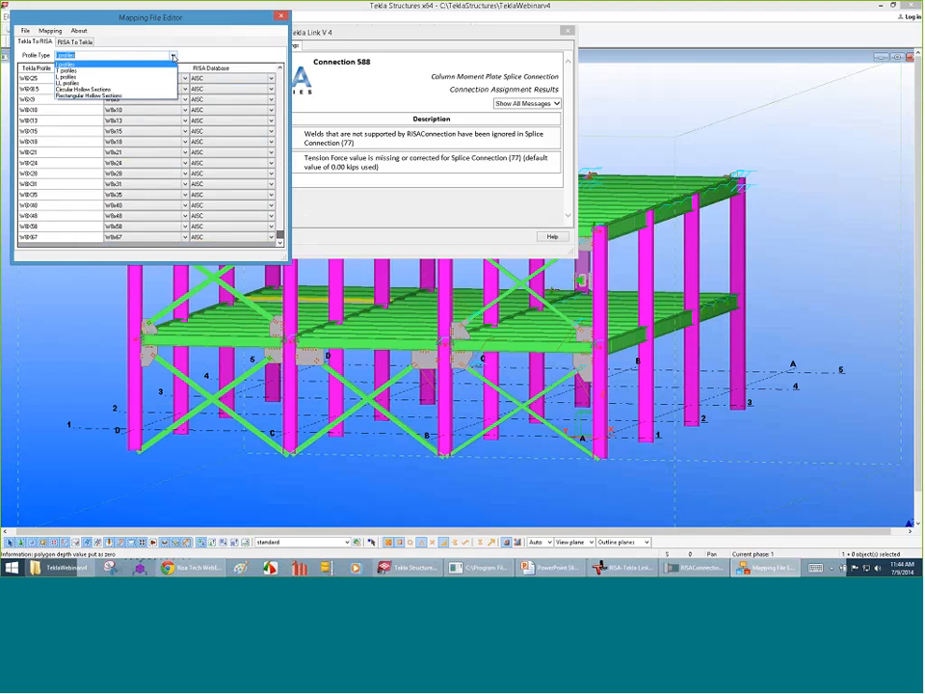
left_click(84, 77)
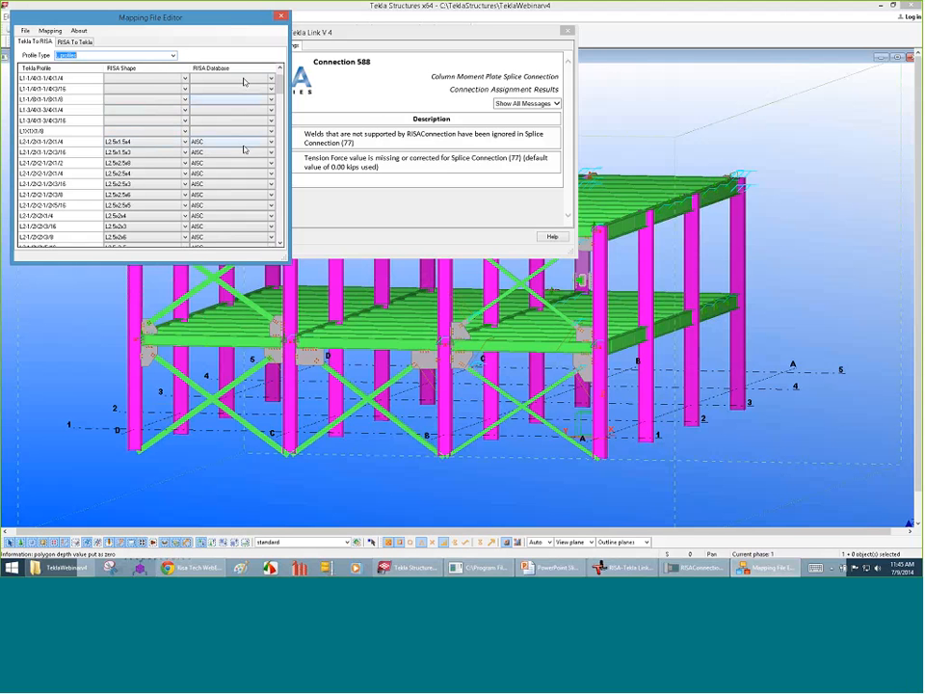
- Check the RISA database options for profile L2-1/2X1-1/2X1/4, keep AISC, and close the Mapping File Editor and RISA-Tekla Link windows
left_click(250, 148)
left_click(265, 142)
left_click(265, 142)
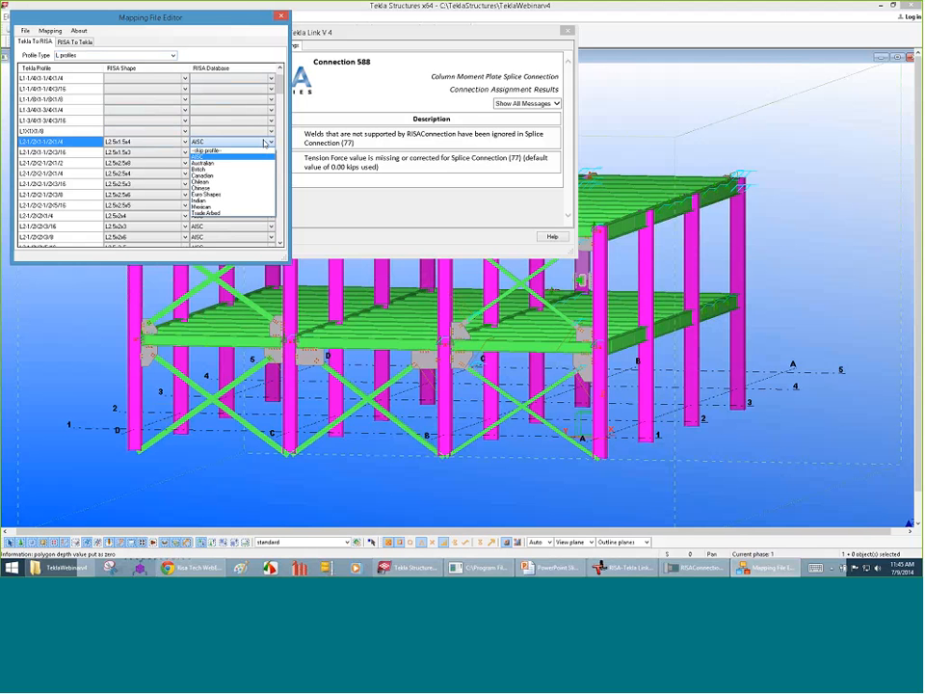
left_click(204, 156)
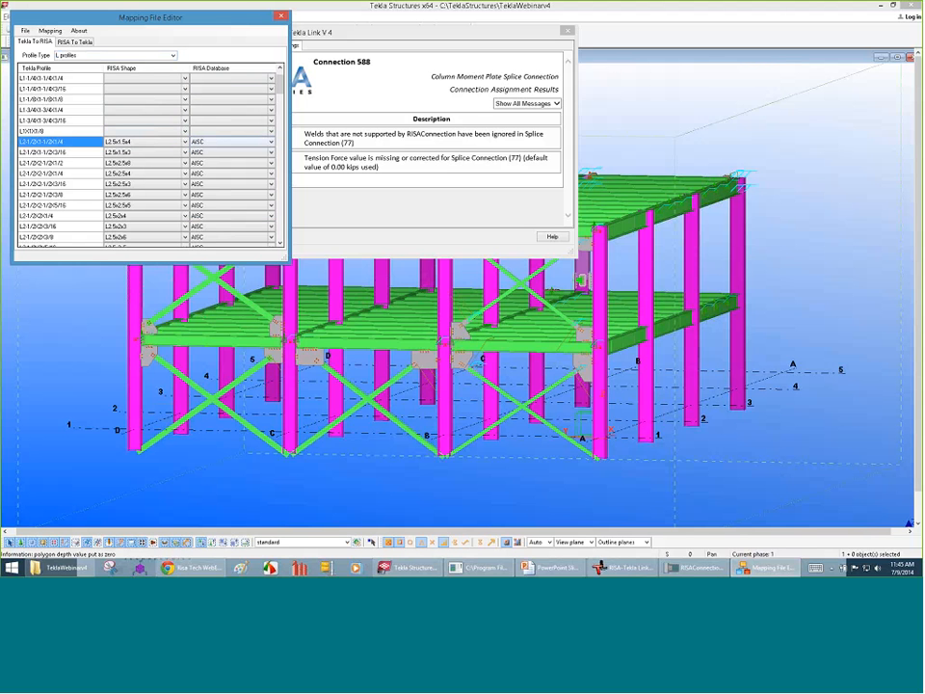
left_click(281, 15)
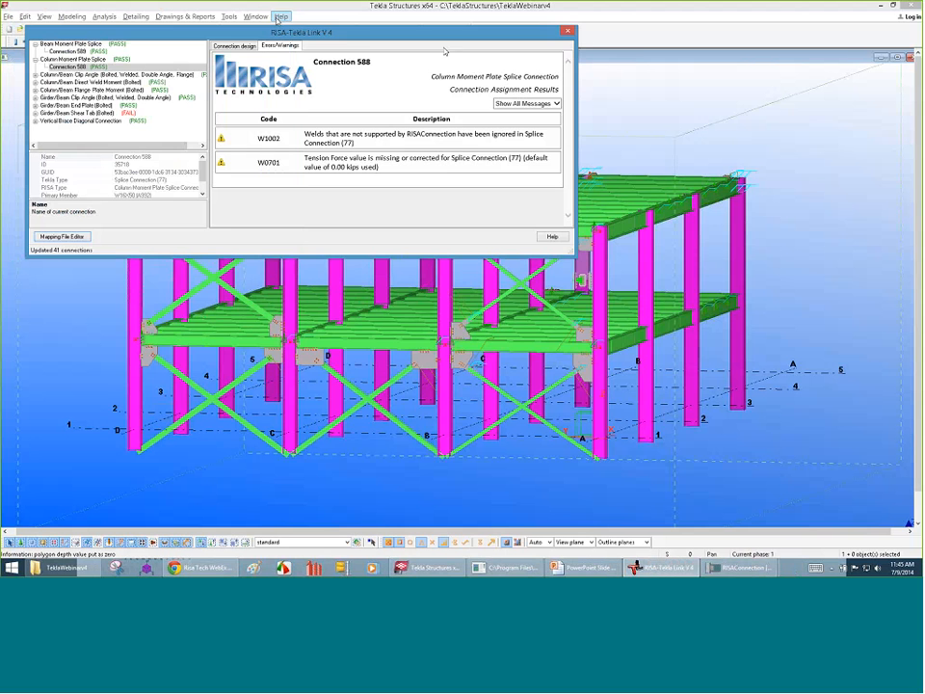
left_click(568, 33)
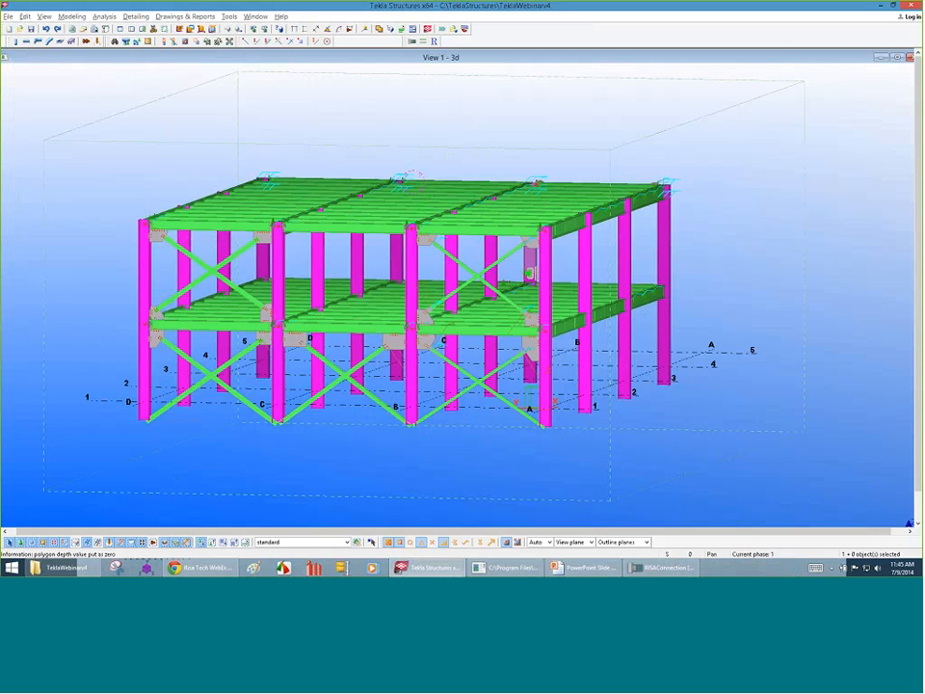
- Examine the column-top moment connection and the column and beam splice plate connections in the 3D model
middle_click_drag(393, 306, 367, 254, "ctrl")
scroll(367, 253, "up", 10)
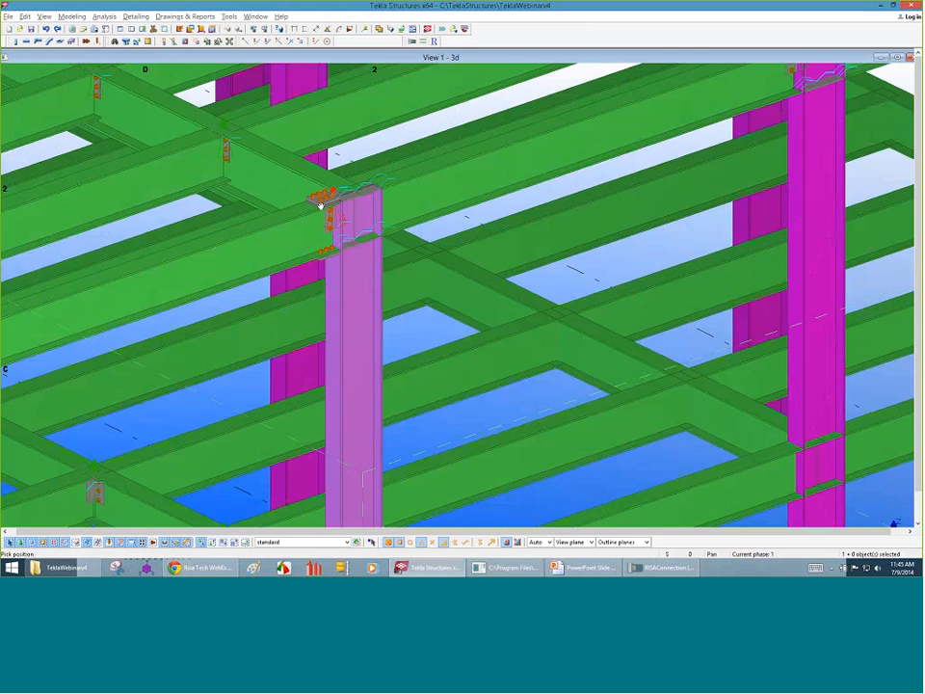
scroll(384, 171, "down", 4)
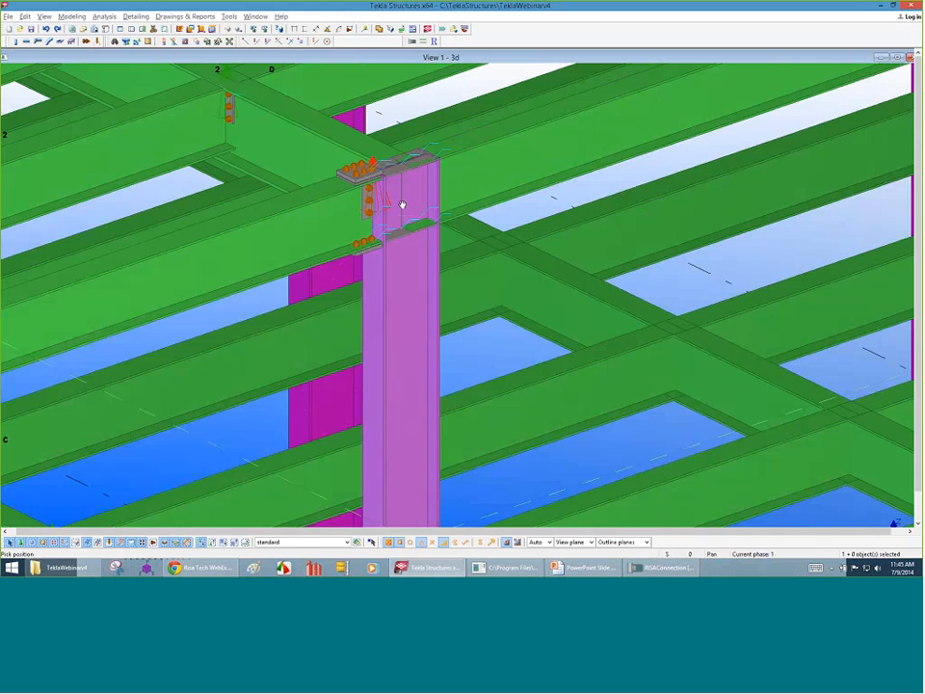
scroll(402, 204, "down", 5)
scroll(430, 378, "up", 5)
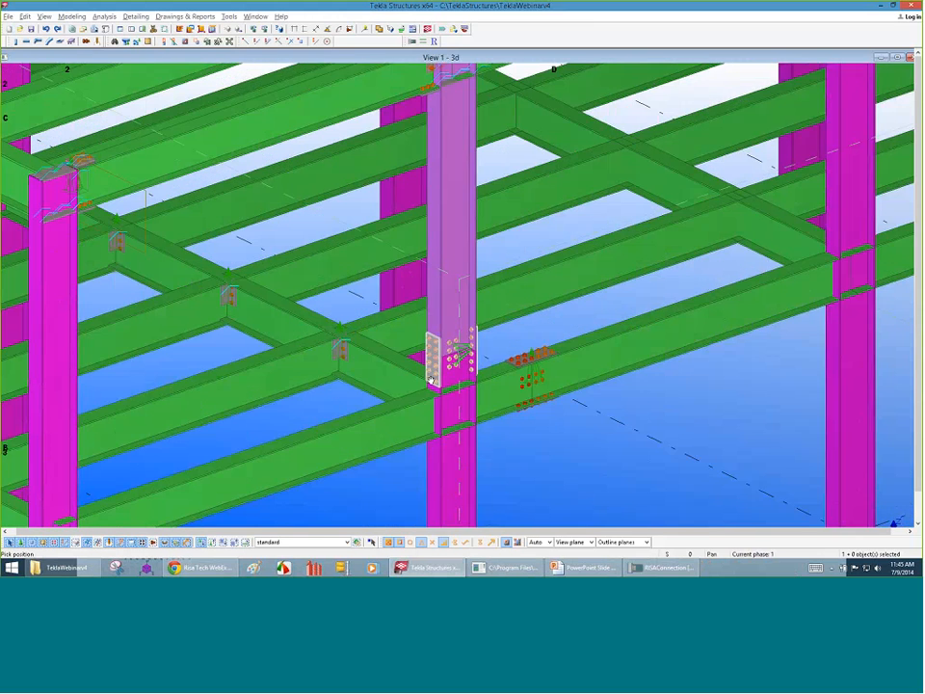
scroll(431, 379, "up", 2)
scroll(540, 364, "up", 3)
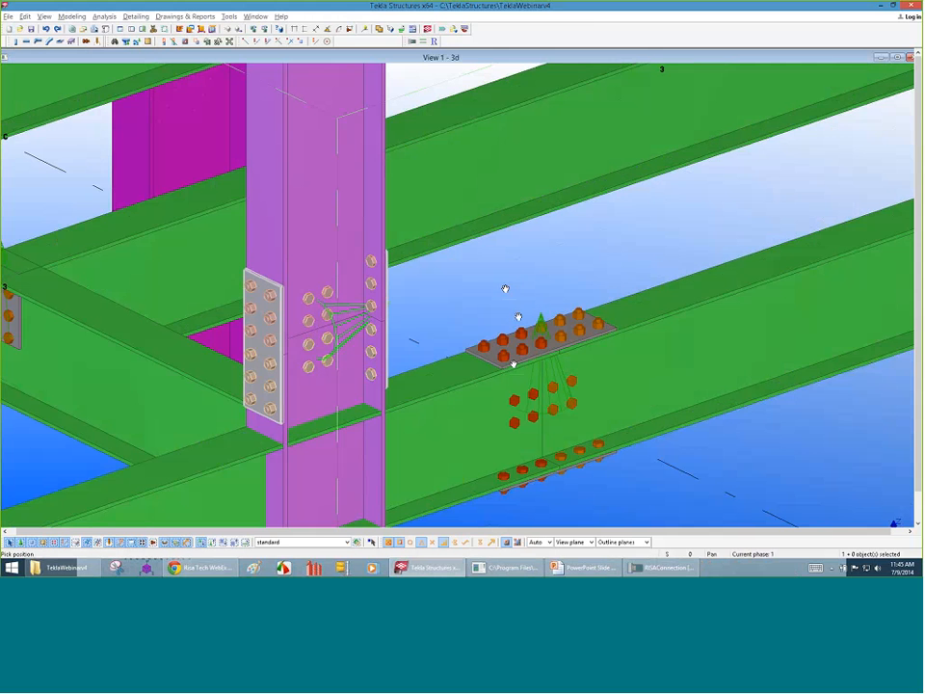
scroll(500, 294, "down", 3)
scroll(499, 299, "down", 3)
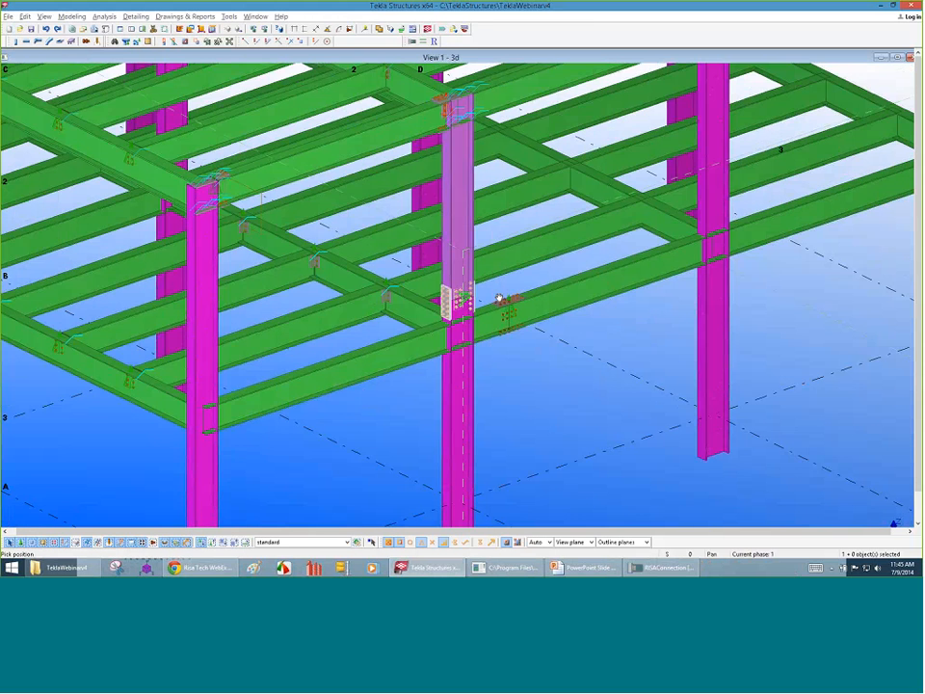
scroll(276, 260, "down", 2)
scroll(275, 260, "down", 3)
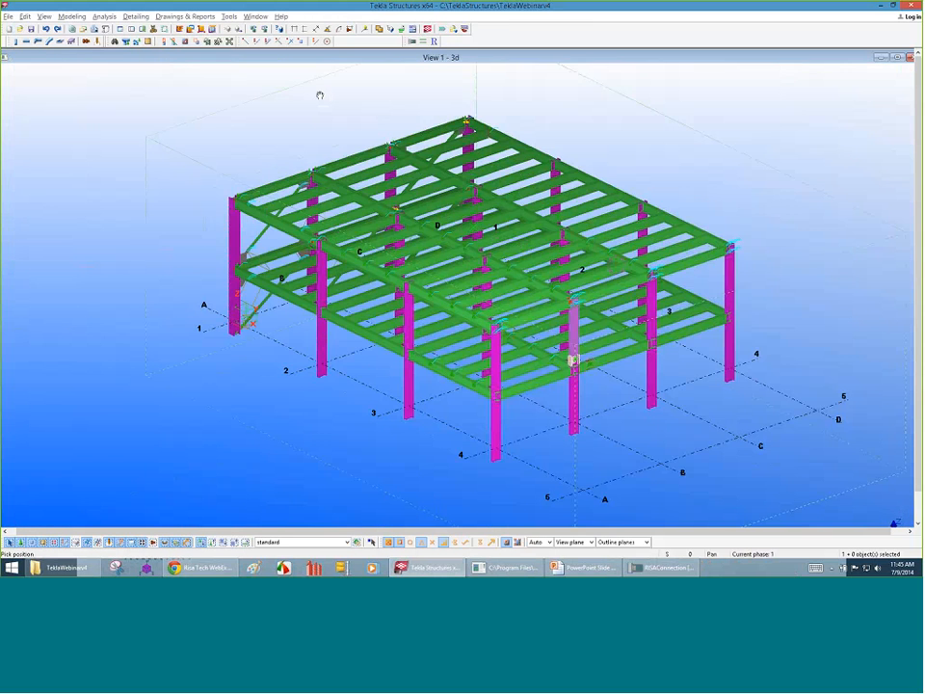
- Examine the vertical brace gusset plate connections along the braced side of the frame
scroll(320, 96, "up", 3)
scroll(280, 147, "up", 3)
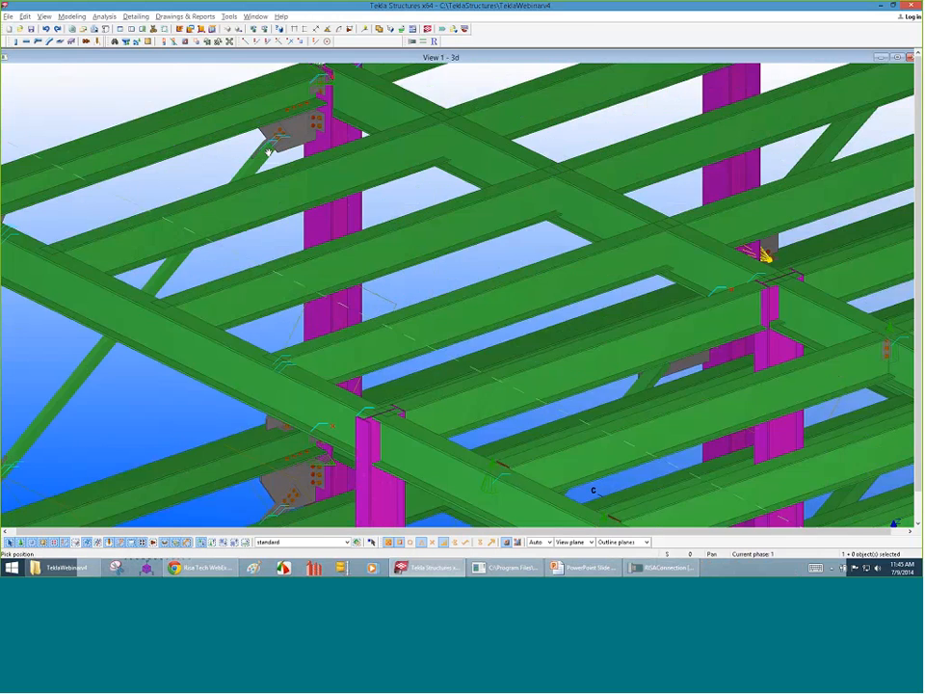
scroll(279, 140, "up", 2)
scroll(288, 126, "down", 3)
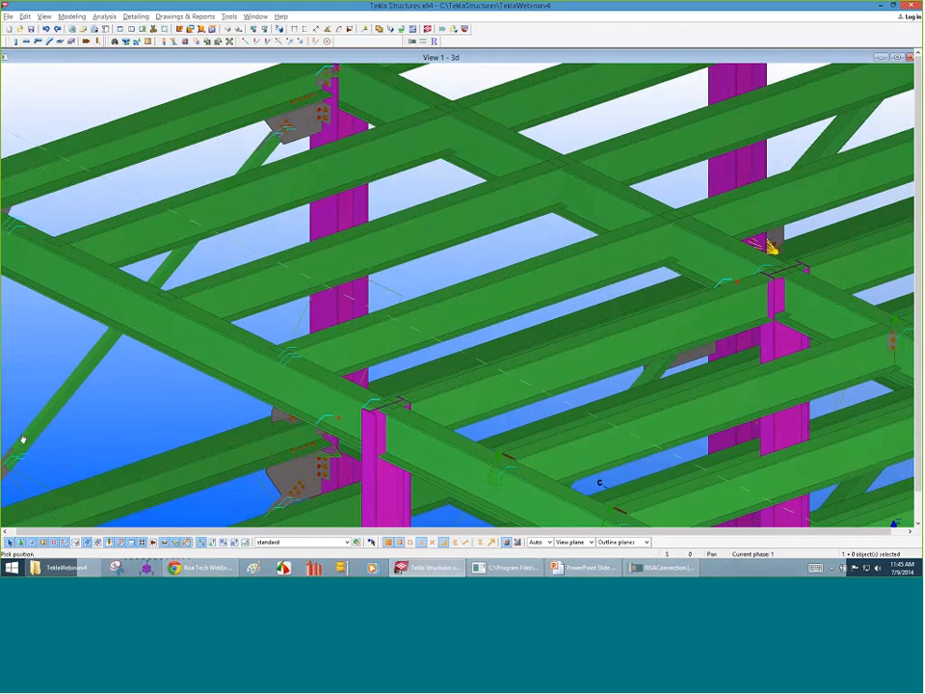
scroll(290, 111, "down", 1)
scroll(42, 429, "up", 3)
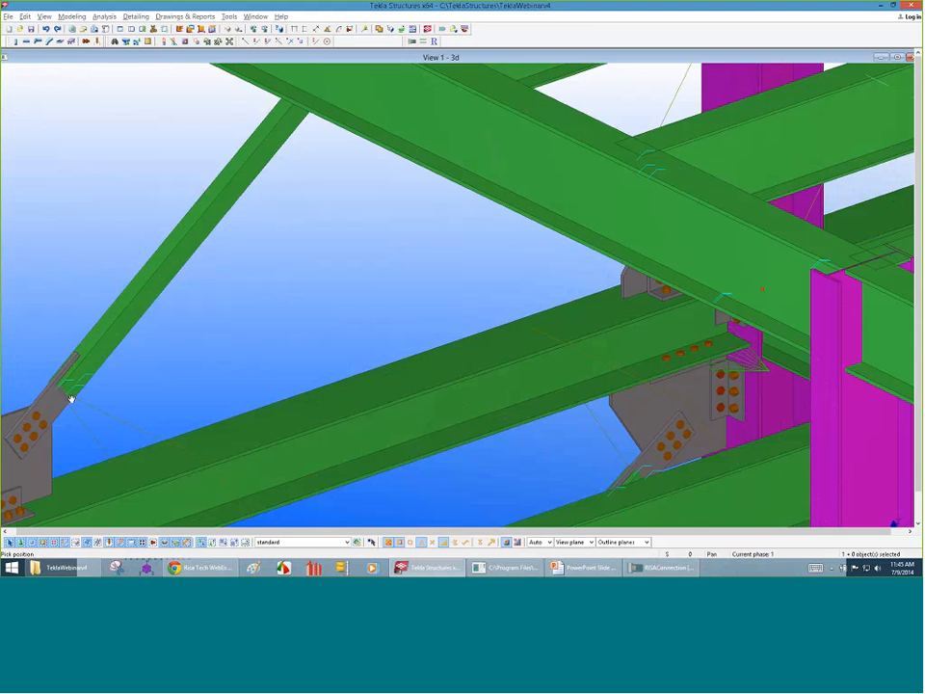
scroll(87, 407, "down", 1)
scroll(229, 421, "down", 6)
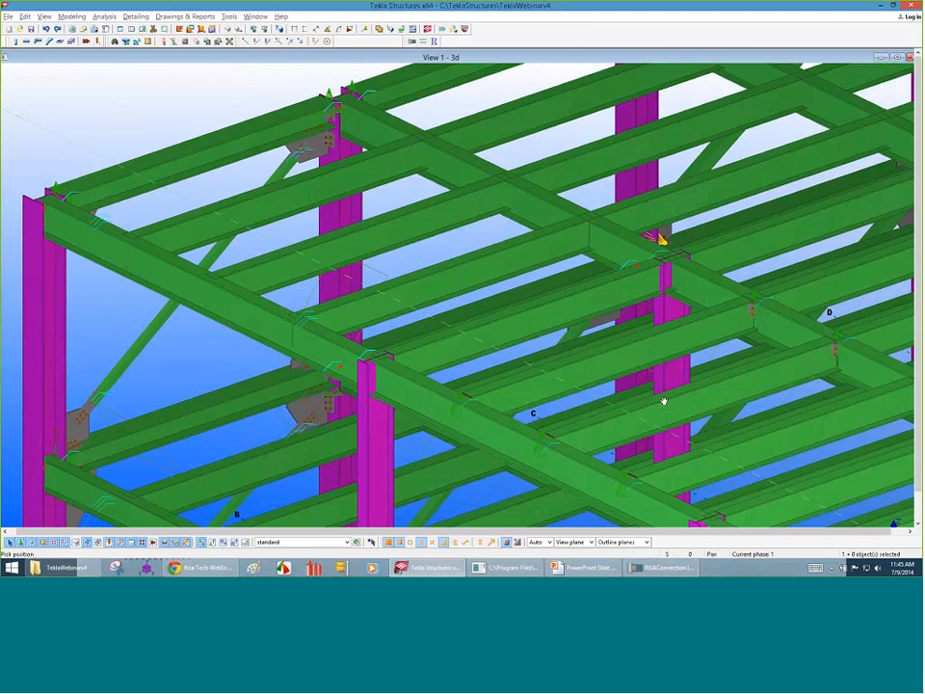
scroll(665, 411, "down", 5)
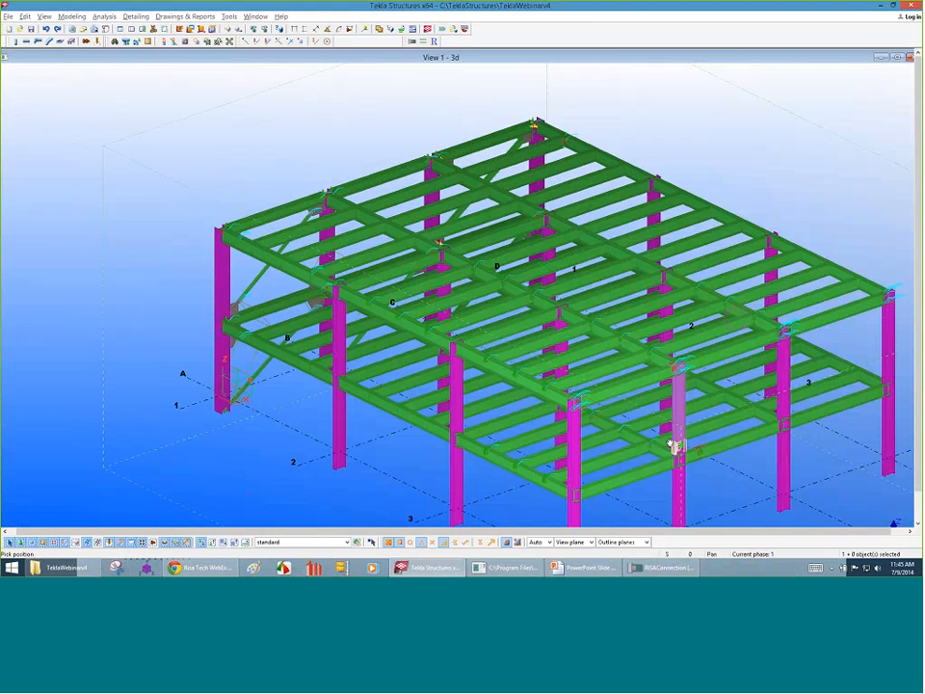
- Open the properties of the clip angle joining the infill beam to the girder near the spliced column, keeping the connection in view
scroll(671, 445, "up", 5)
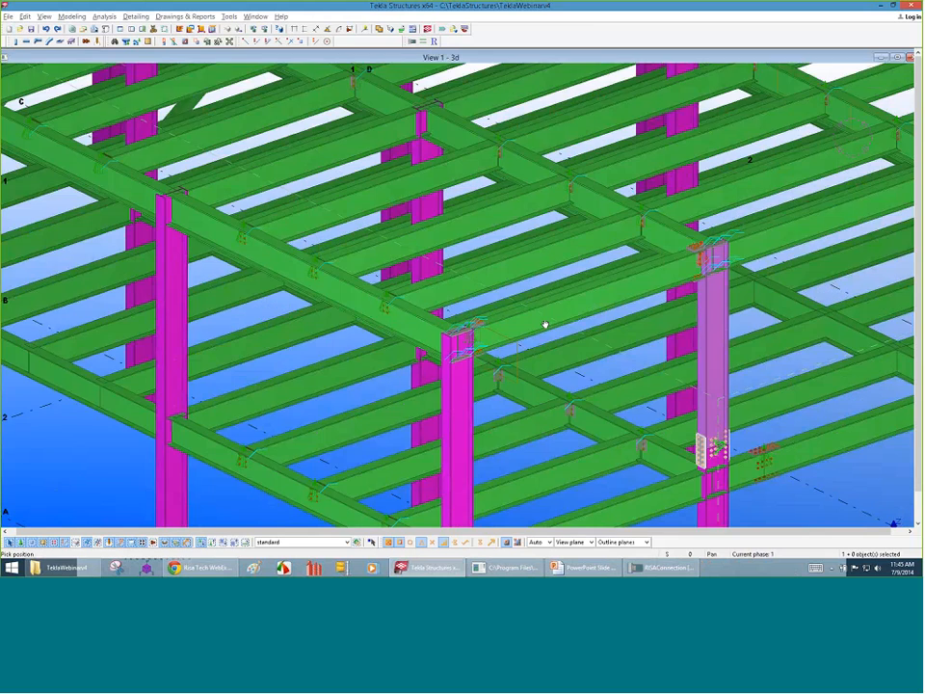
scroll(803, 442, "up", 1)
scroll(803, 443, "down", 1)
right_click(803, 443)
left_click(835, 293)
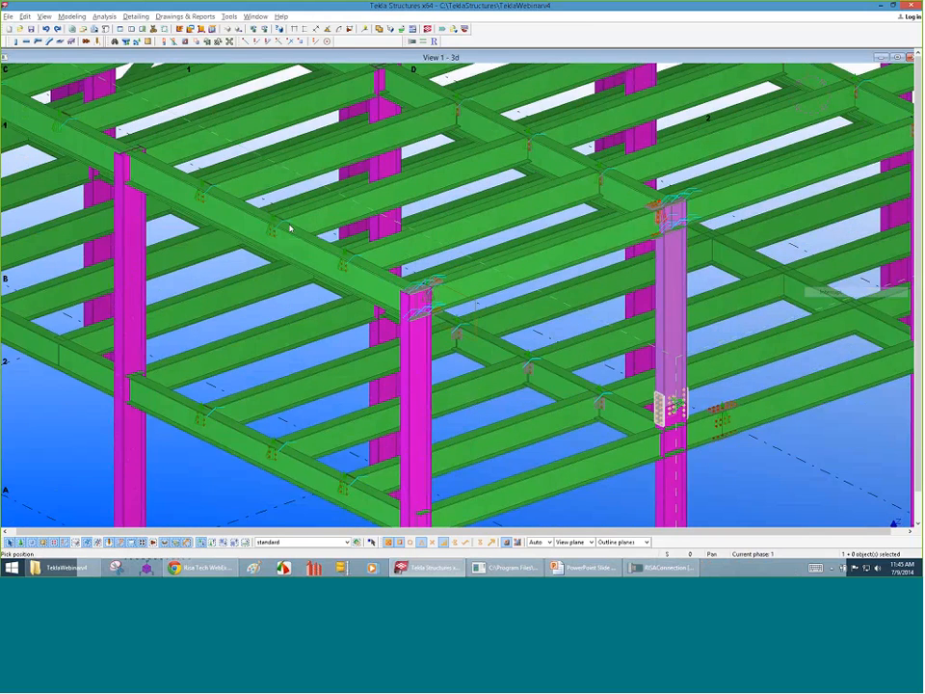
scroll(289, 229, "down", 3)
scroll(531, 374, "up", 1)
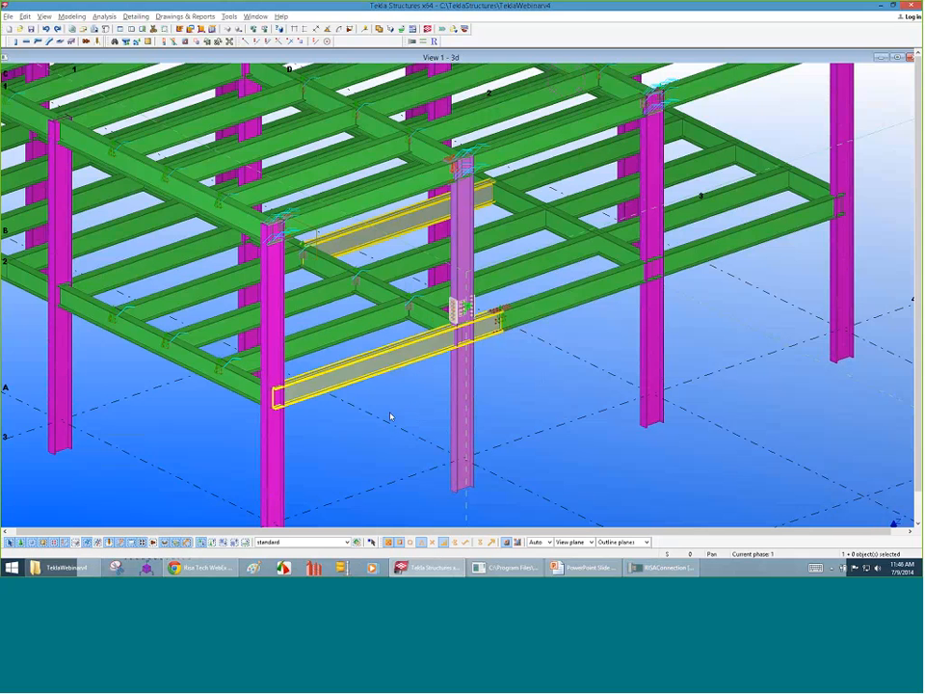
scroll(389, 416, "up", 3)
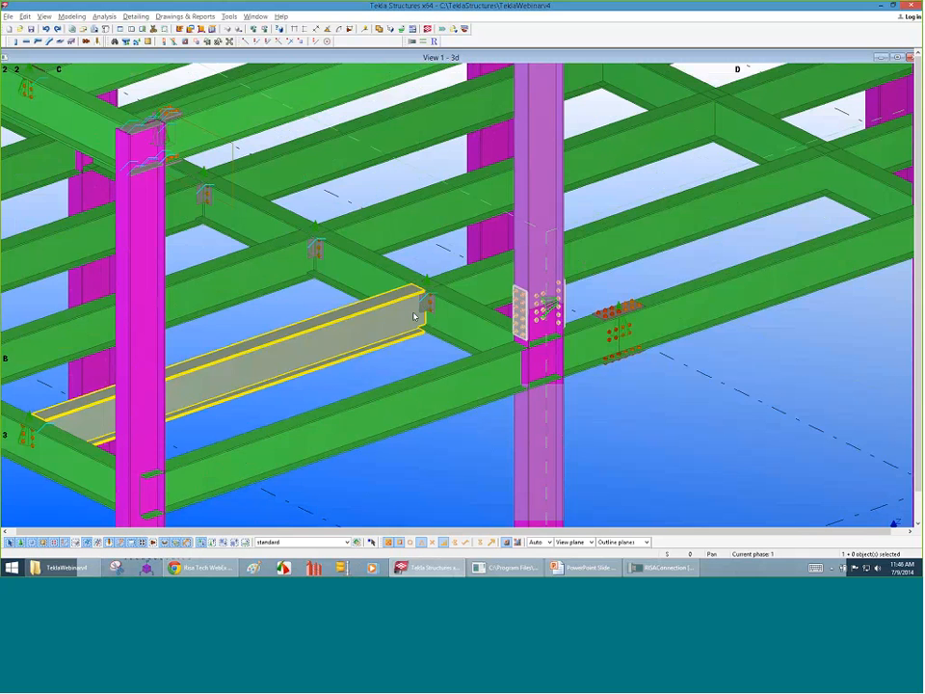
scroll(424, 303, "up", 3)
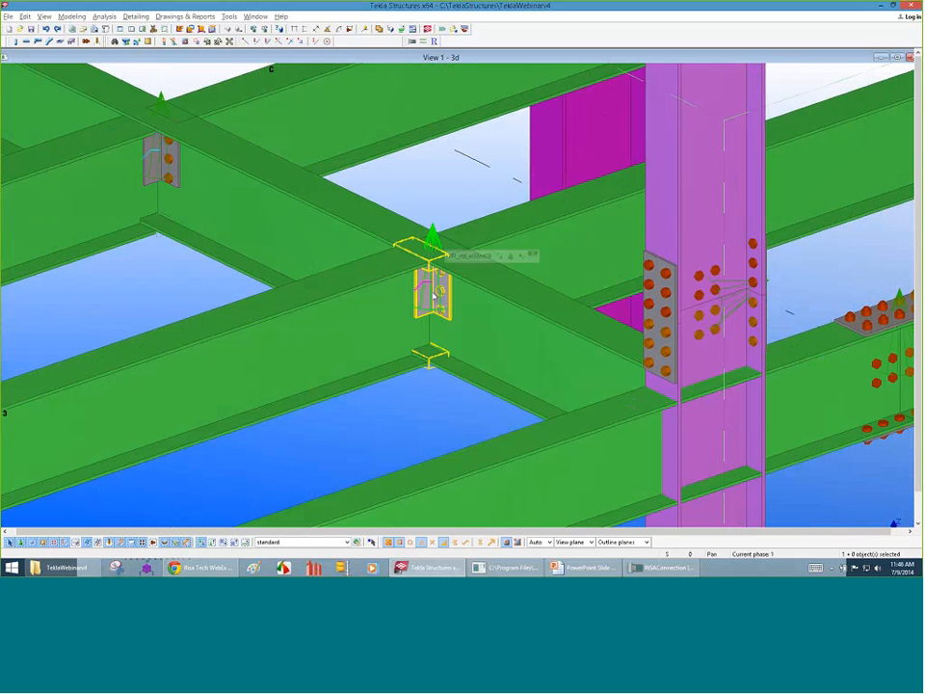
scroll(438, 292, "down", 2)
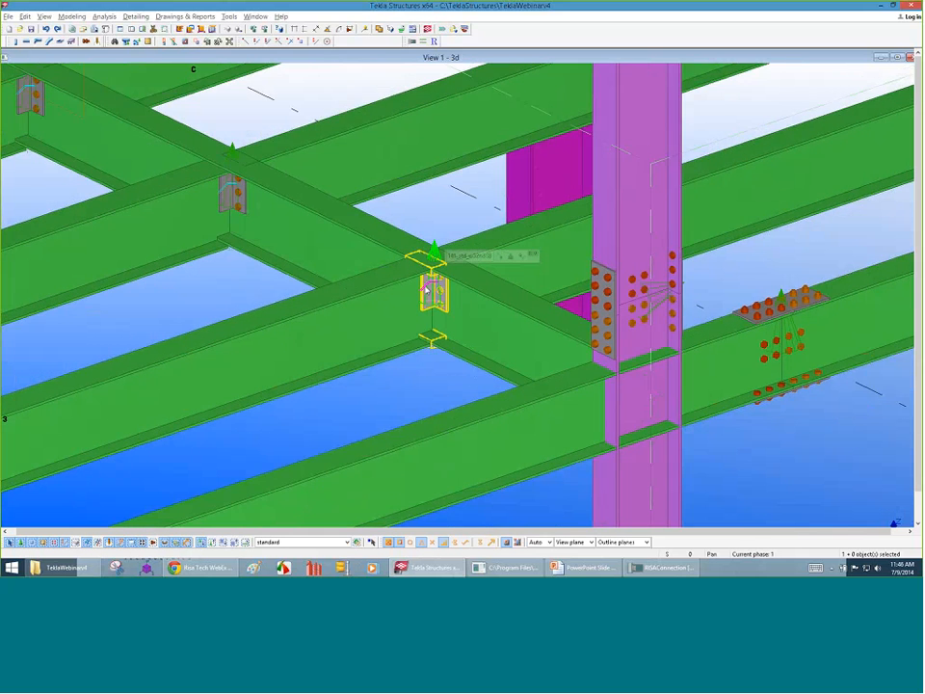
scroll(431, 295, "up", 3)
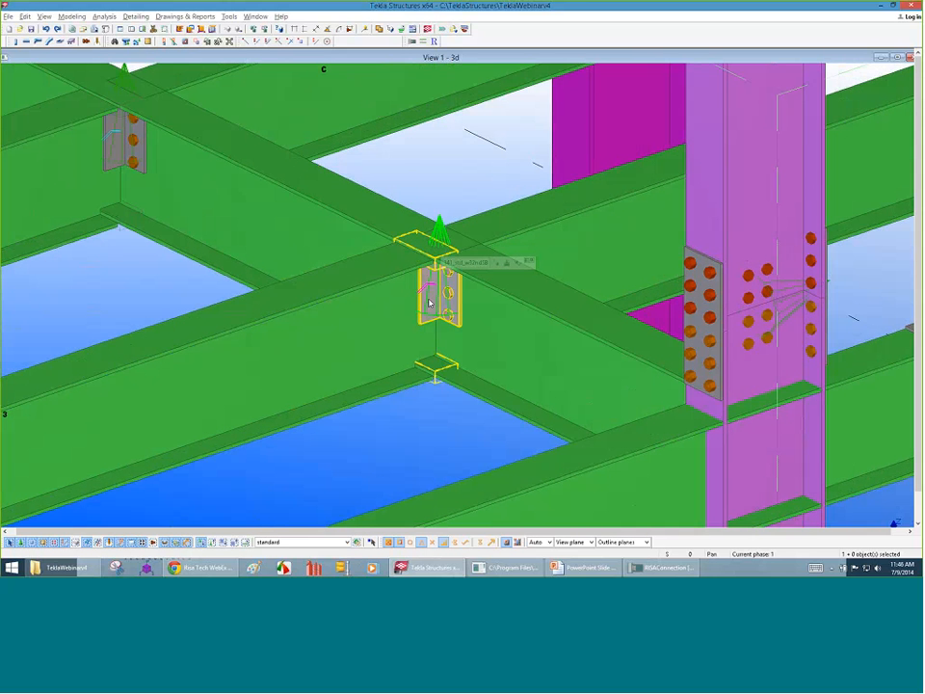
double_click(431, 303)
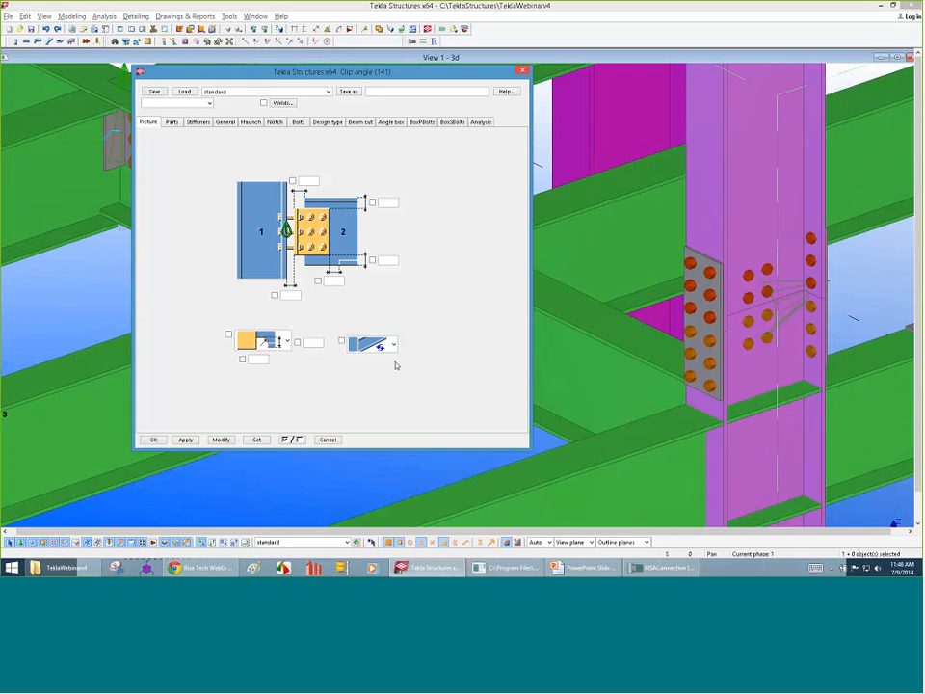
left_click_drag(304, 74, 634, 82)
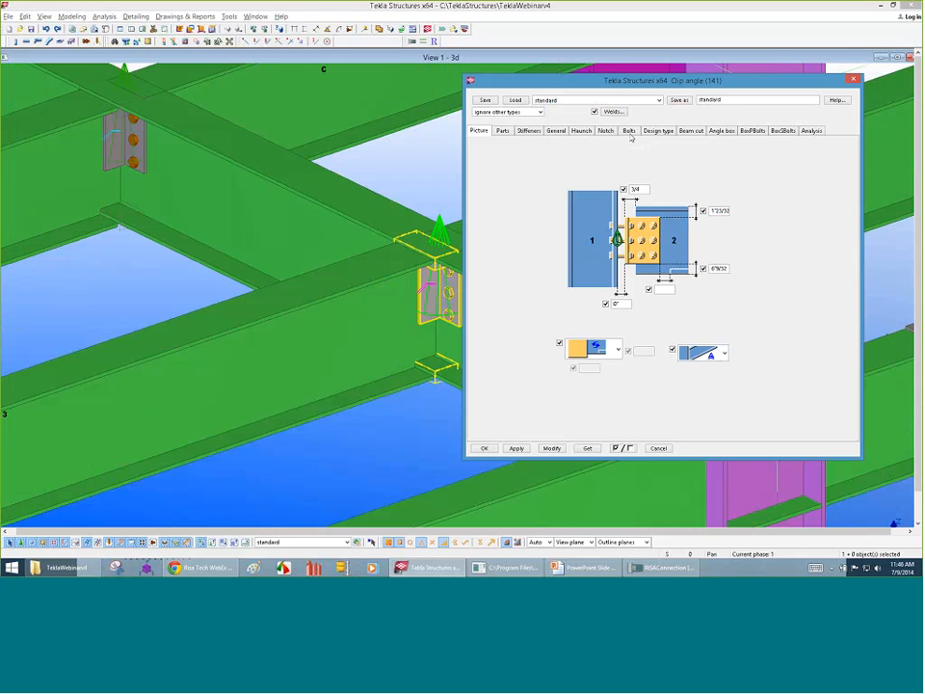
- Change the clip angle's attachment type to bolted on both legs, apply the modification to the connection, and accept the properties
left_click(535, 132)
left_click(627, 132)
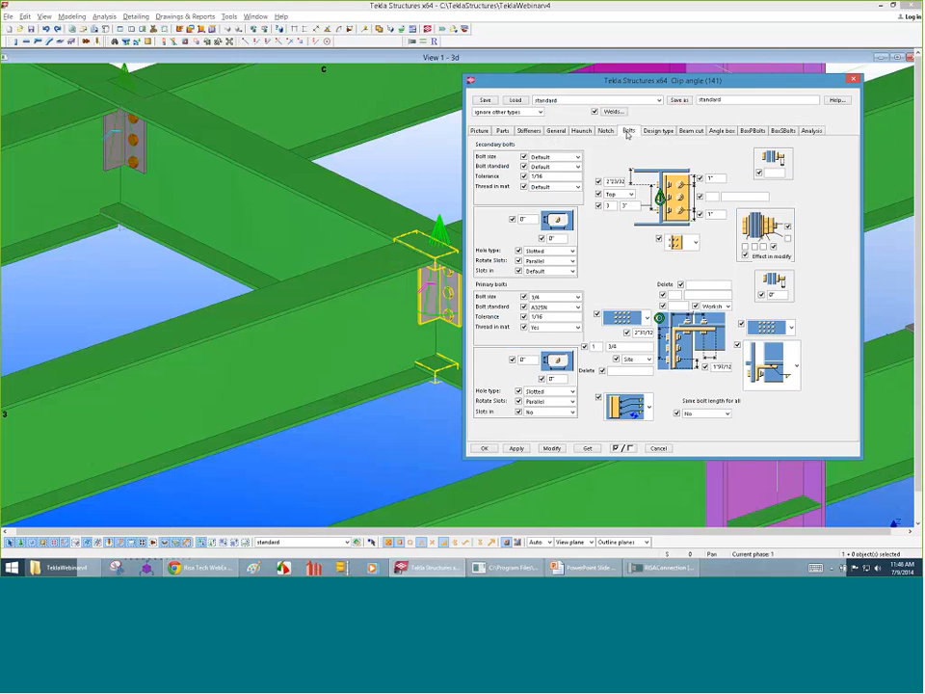
left_click(796, 366)
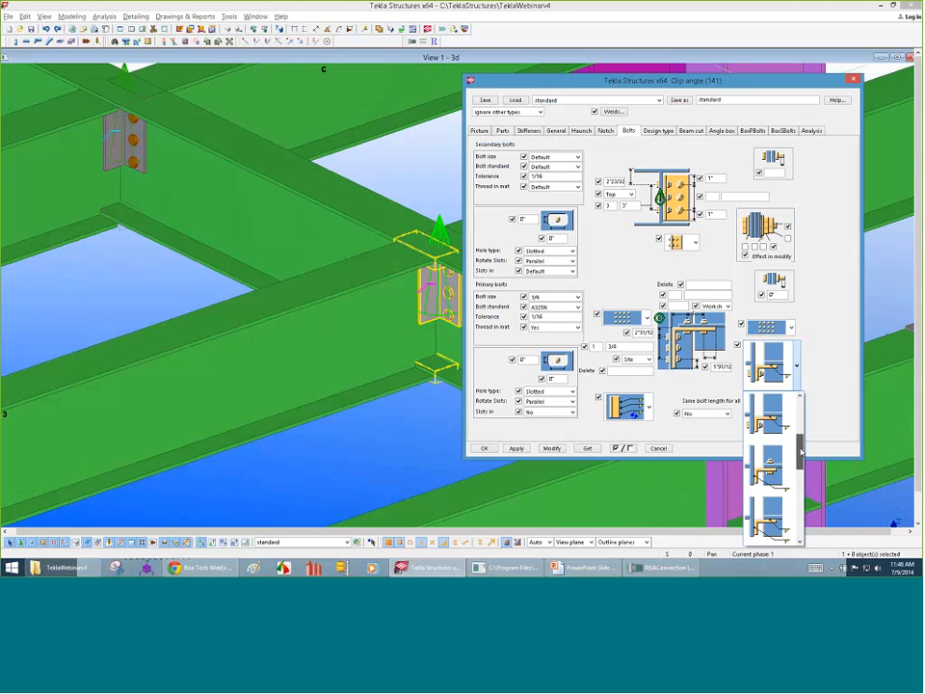
left_click_drag(802, 459, 802, 442)
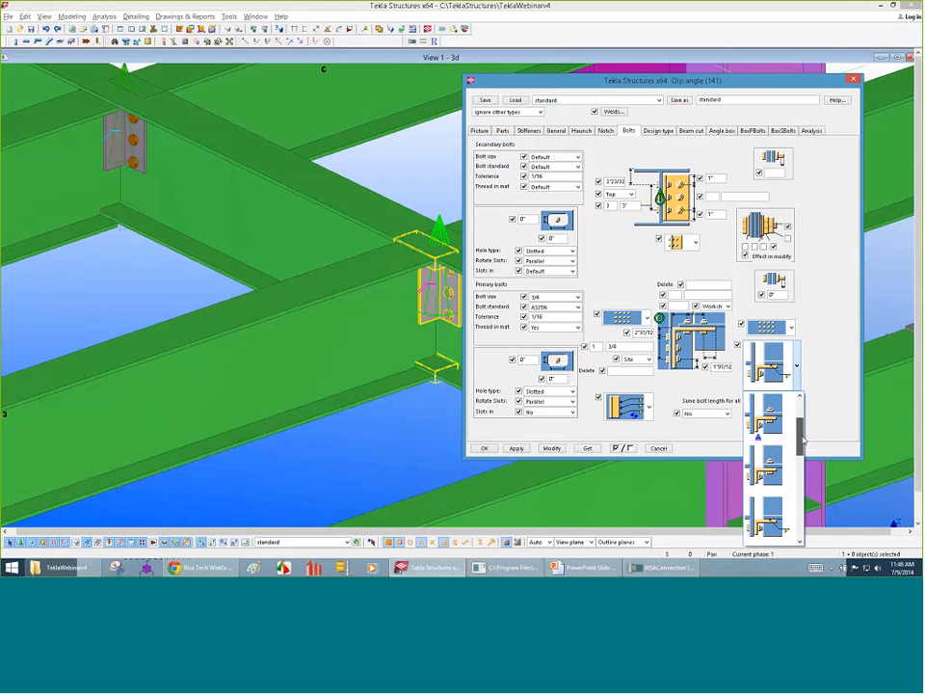
left_click(775, 469)
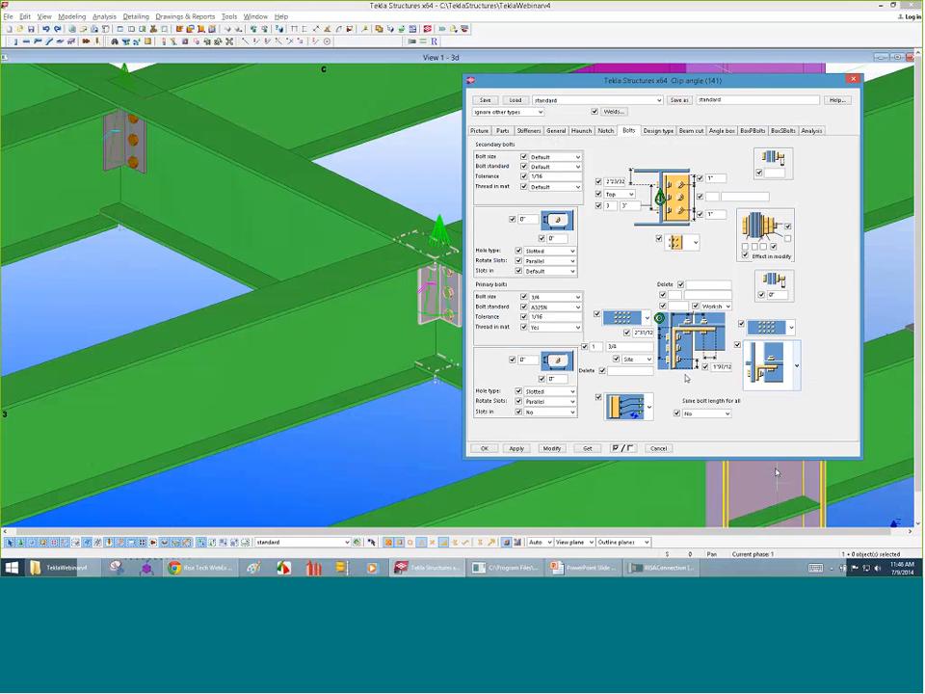
left_click(551, 449)
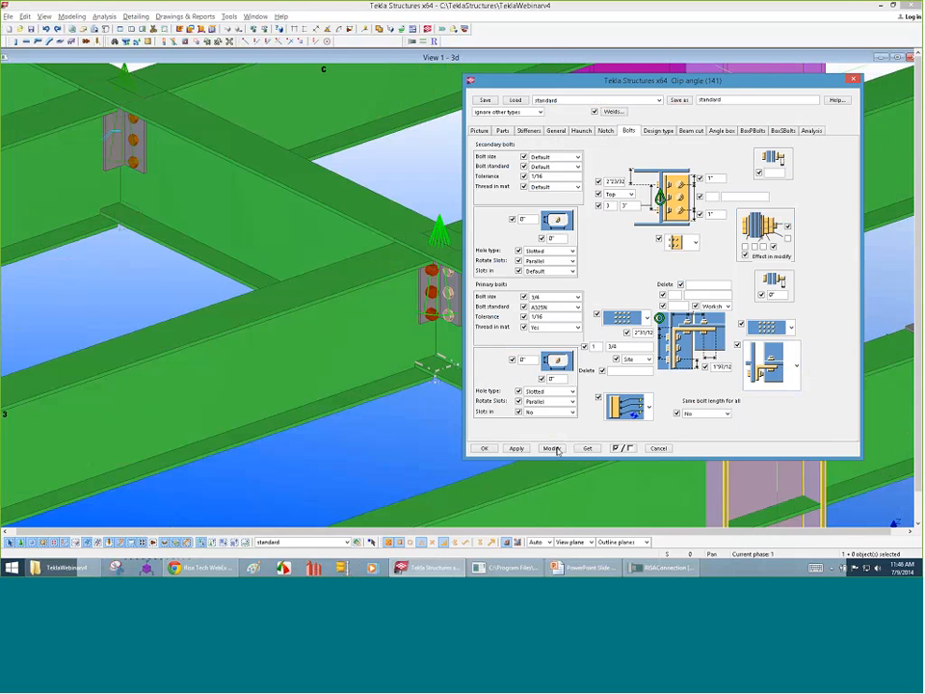
left_click(485, 449)
- Change the attachment type of the next clip angle along the girder to bolted on both legs and apply the modification
scroll(342, 284, "down", 2)
scroll(342, 284, "up", 5)
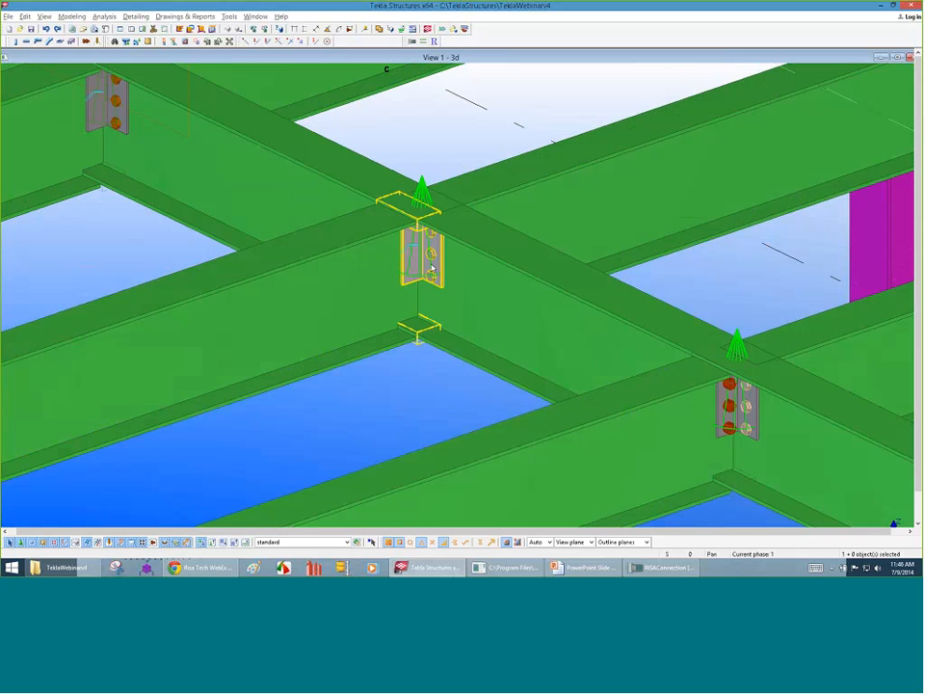
right_click(432, 267)
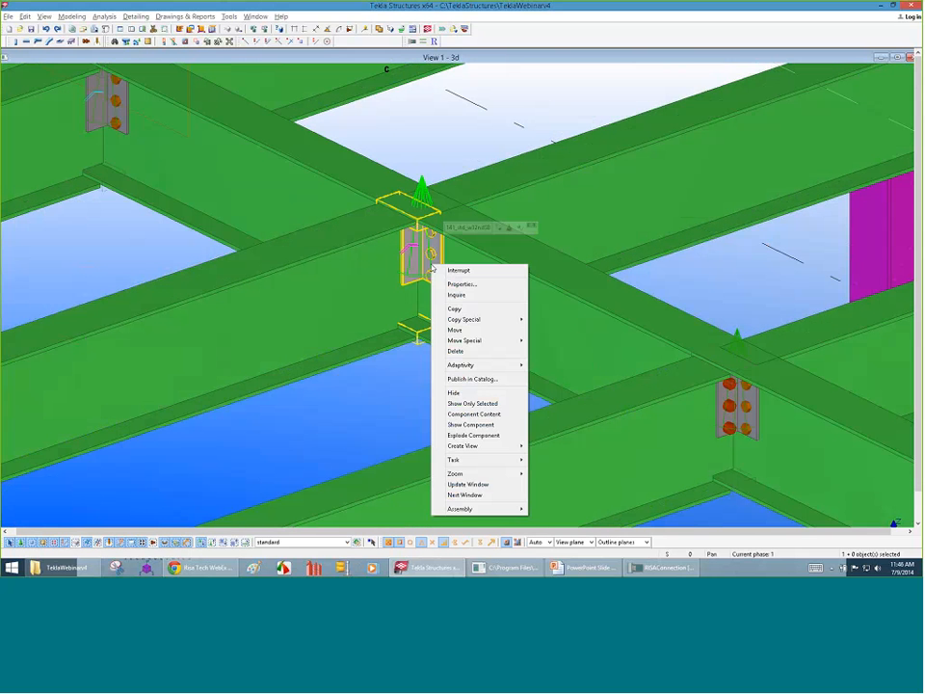
left_click(422, 265)
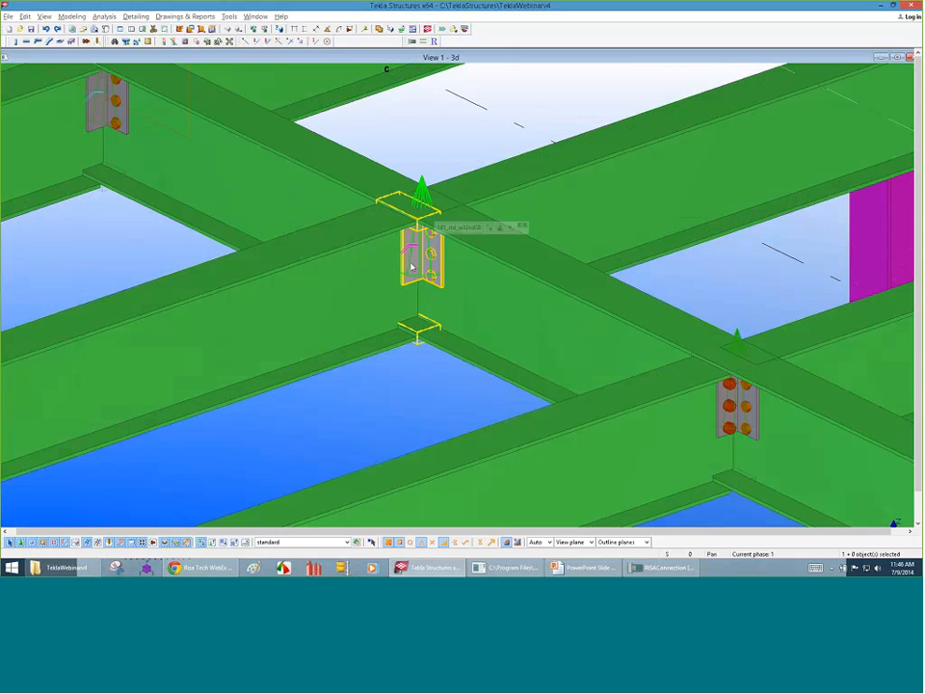
double_click(424, 259)
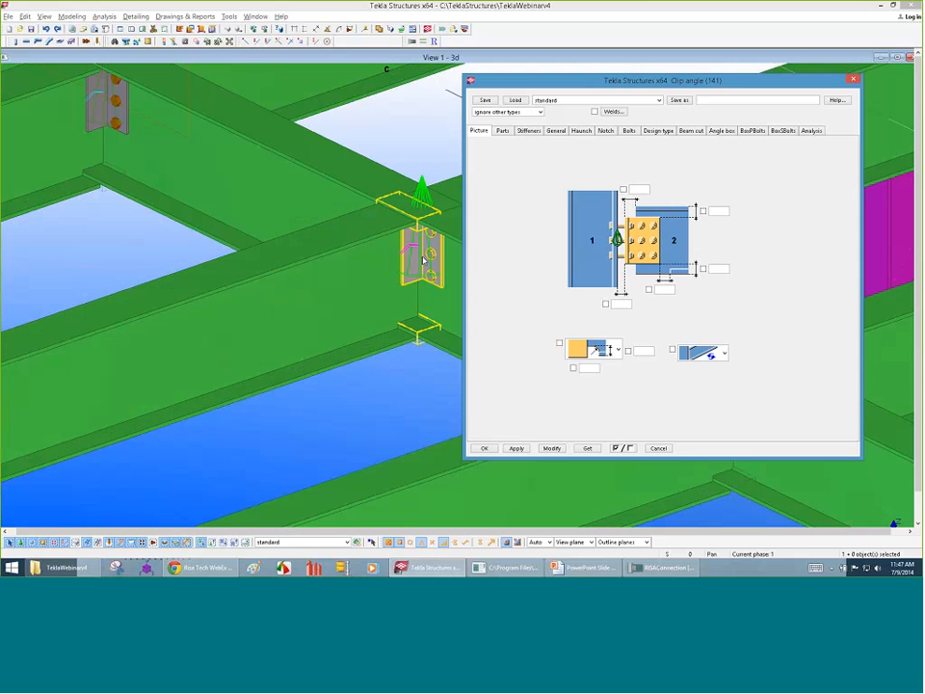
left_click(628, 130)
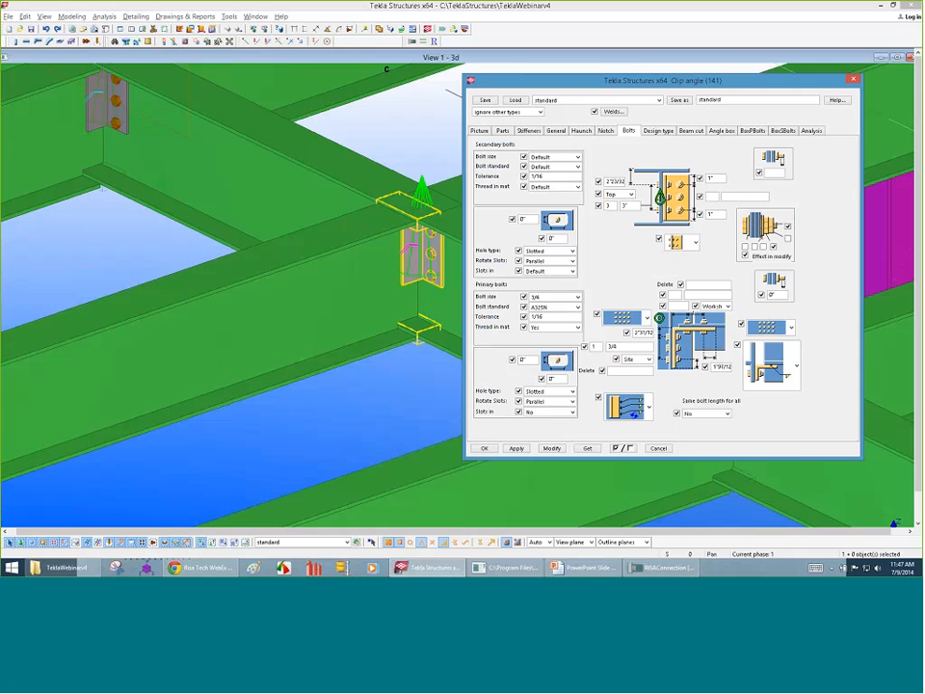
left_click(799, 370)
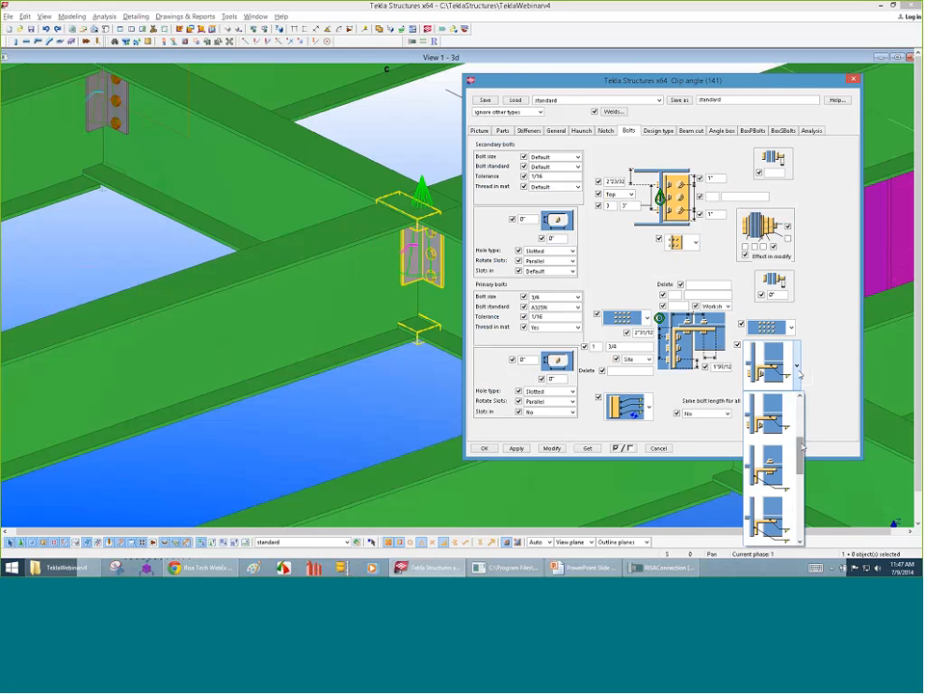
left_click(770, 421)
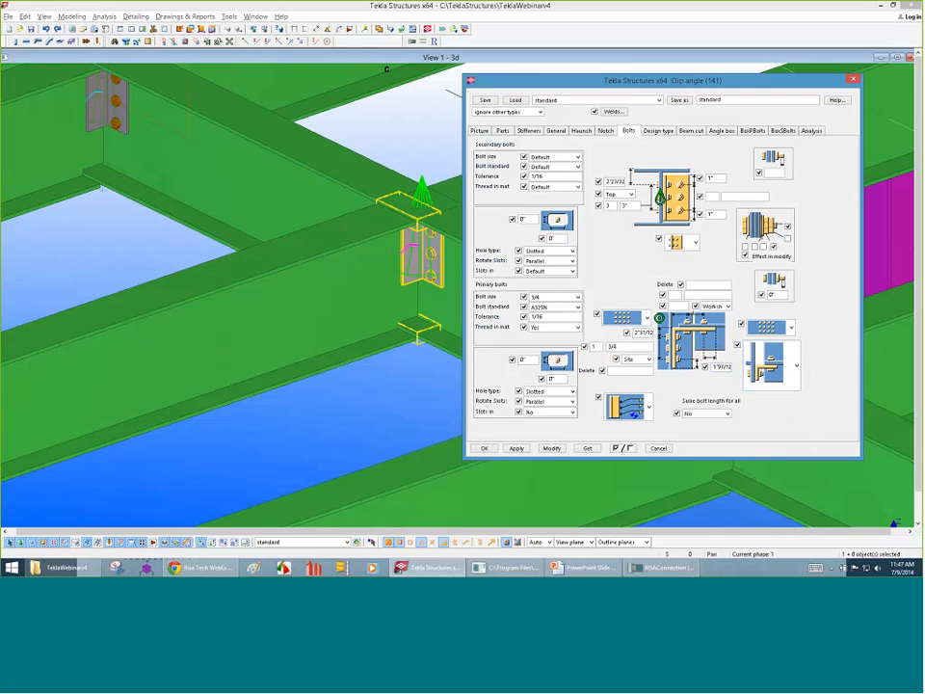
left_click(461, 464)
left_click(551, 448)
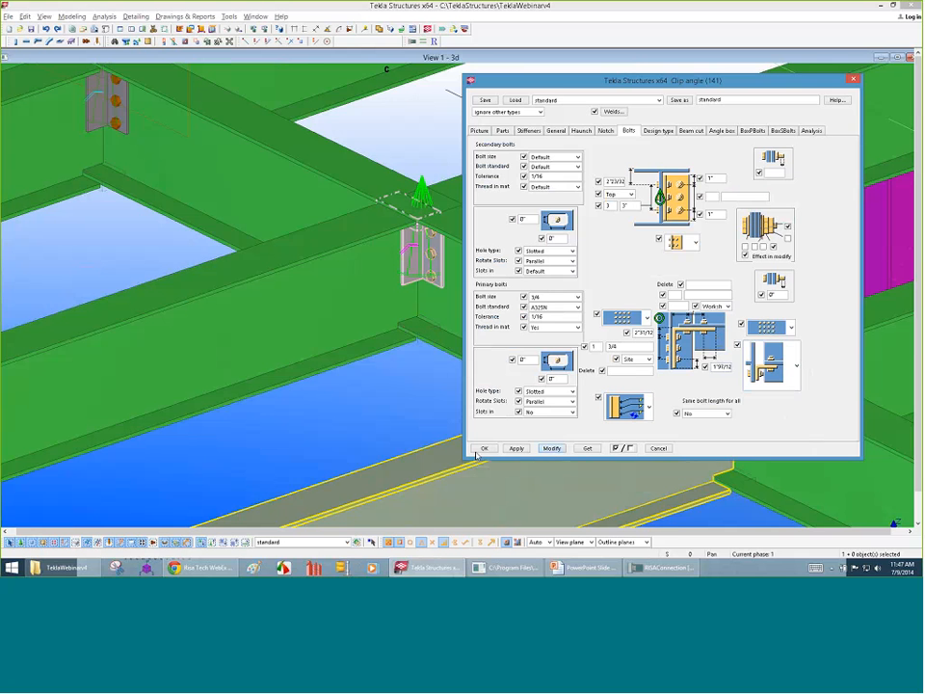
left_click(483, 448)
- Try to change the infill beam nearest the spliced column to profile W12X22 by accepting its beam properties
scroll(500, 333, "down", 3)
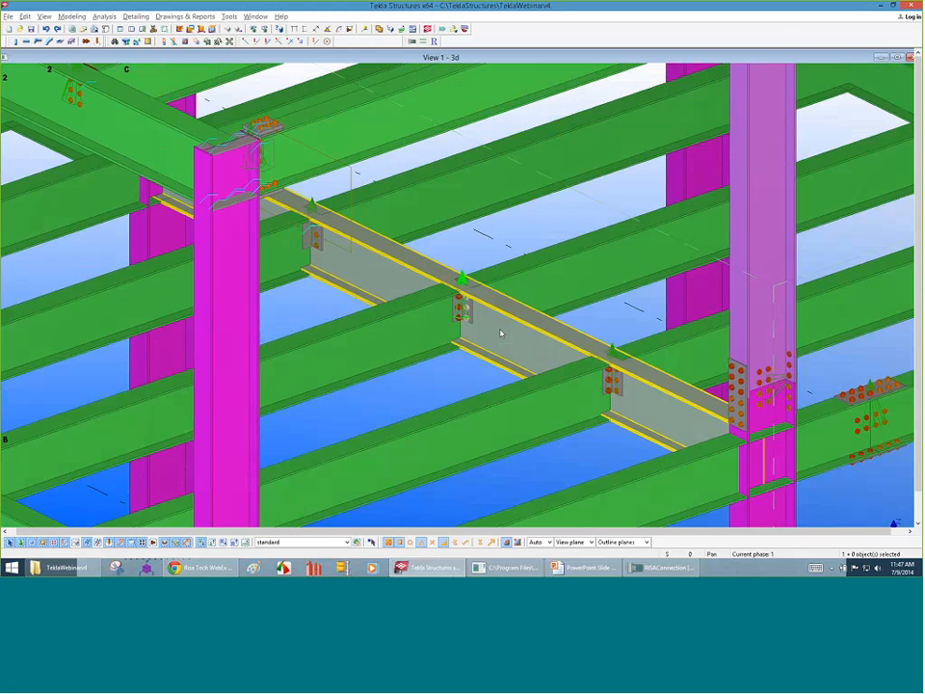
scroll(500, 333, "down", 4)
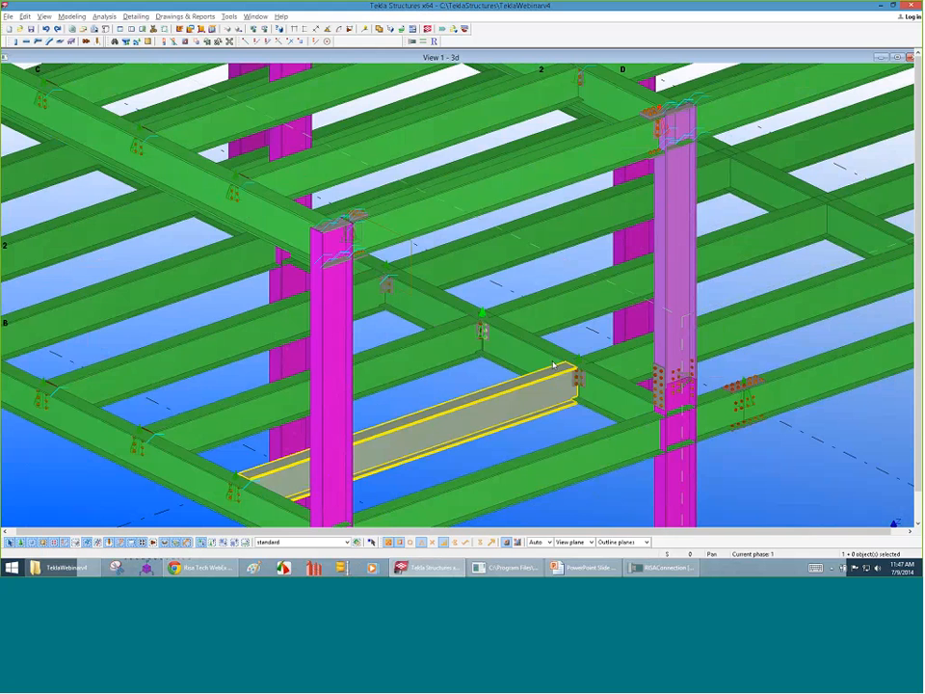
scroll(554, 364, "up", 3)
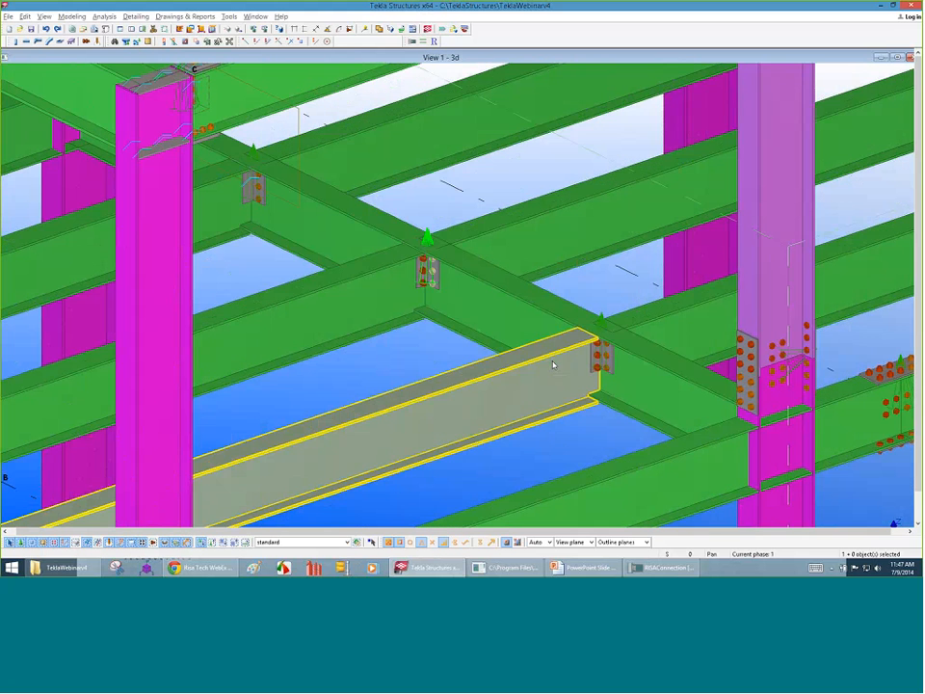
double_click(525, 416)
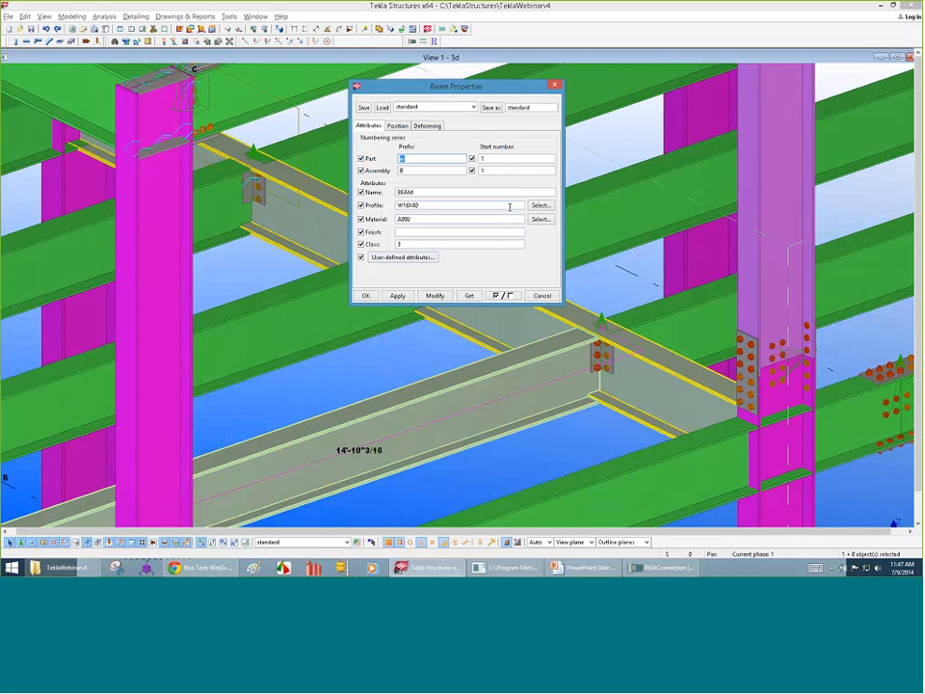
type("w")
left_click(541, 205)
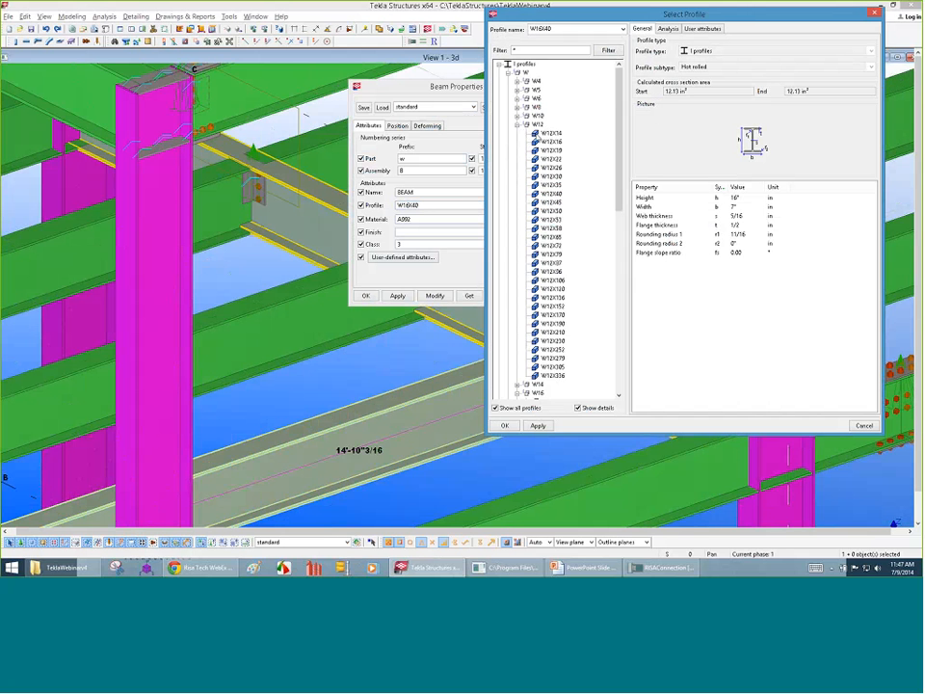
left_click(551, 159)
left_click(505, 425)
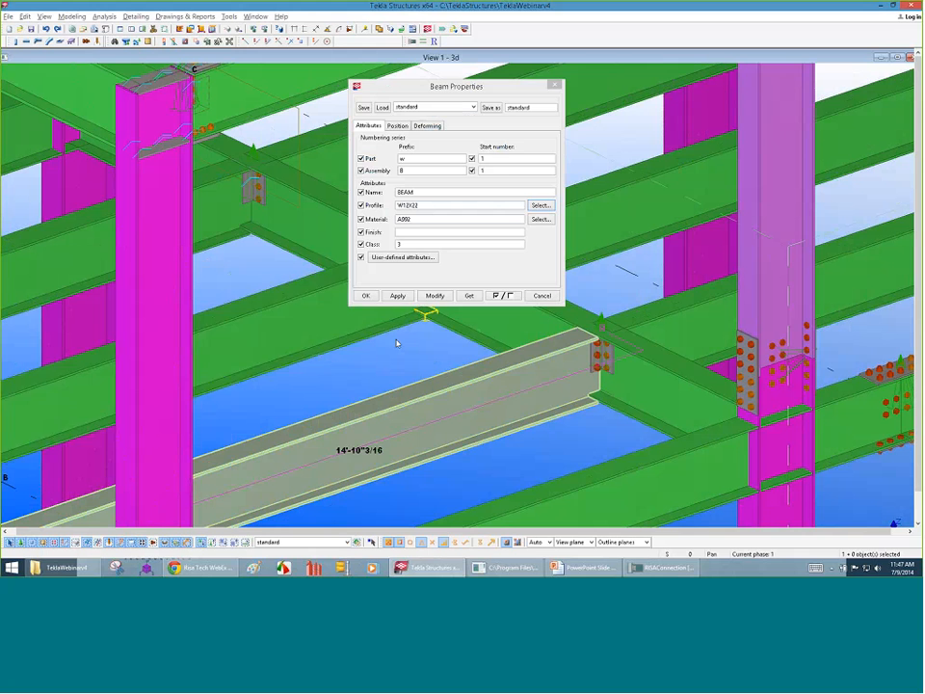
left_click(364, 298)
scroll(467, 213, "down", 4)
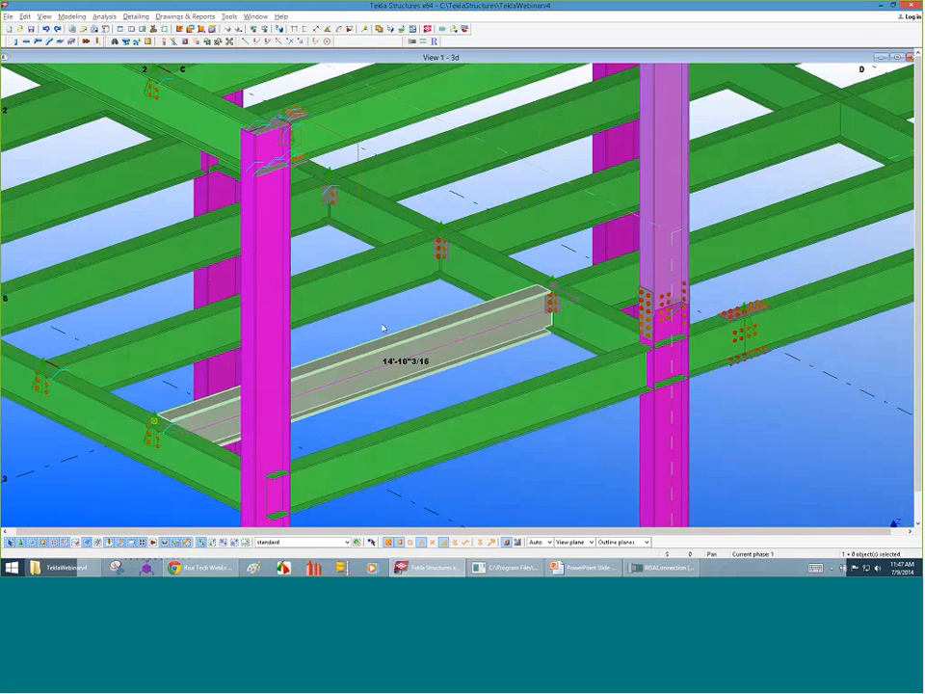
scroll(552, 253, "up", 6)
scroll(515, 318, "down", 4)
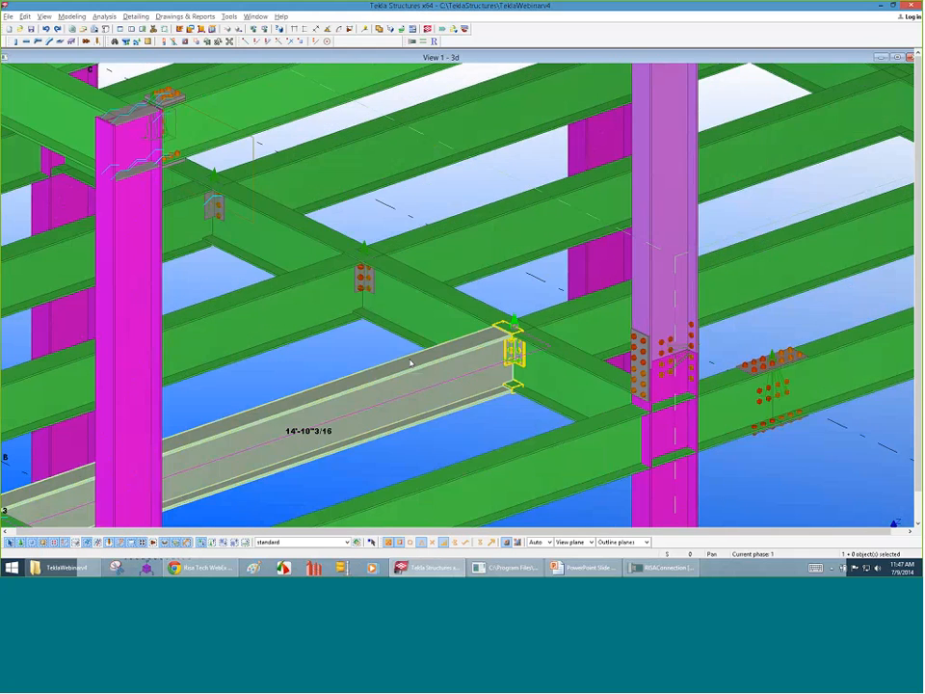
- Set the profile of the infill beam nearest the spliced column to W12X22, apply the modification to the beam, and accept the properties
scroll(486, 378, "up", 2)
double_click(481, 359)
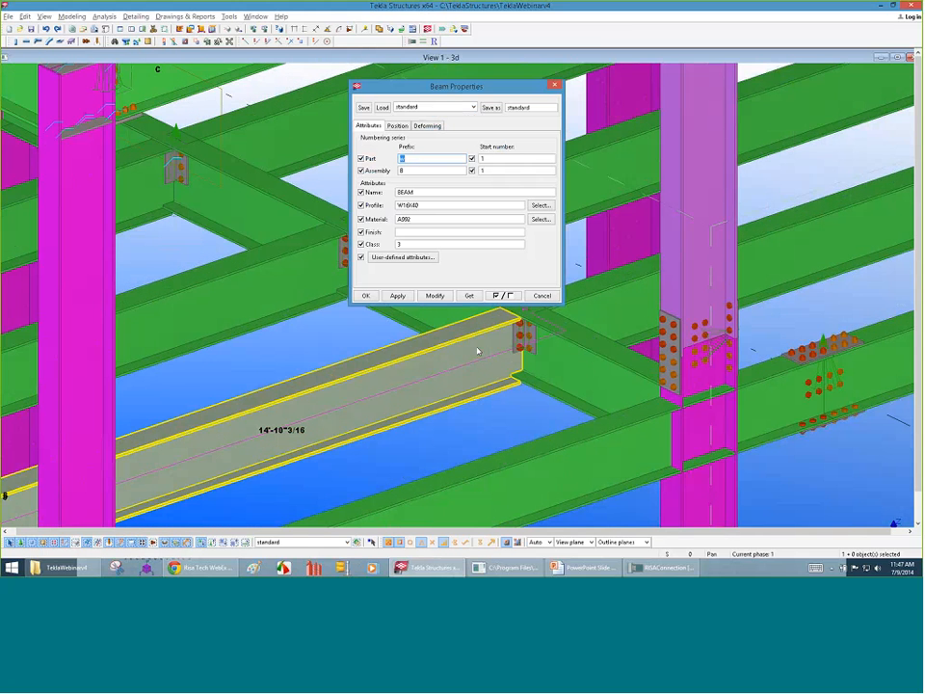
left_click(551, 206)
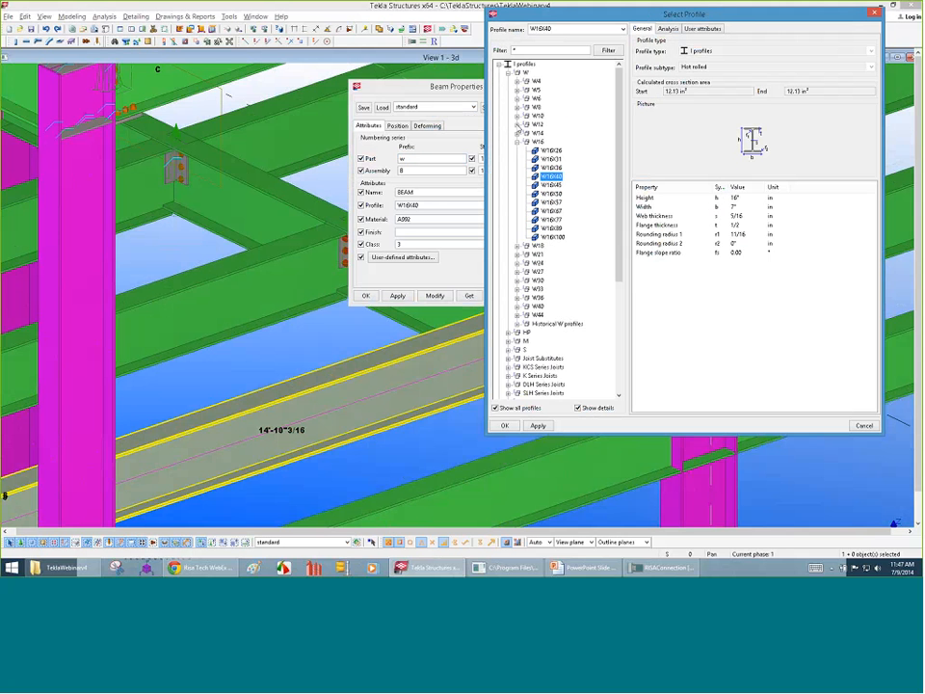
left_click(517, 125)
left_click(557, 158)
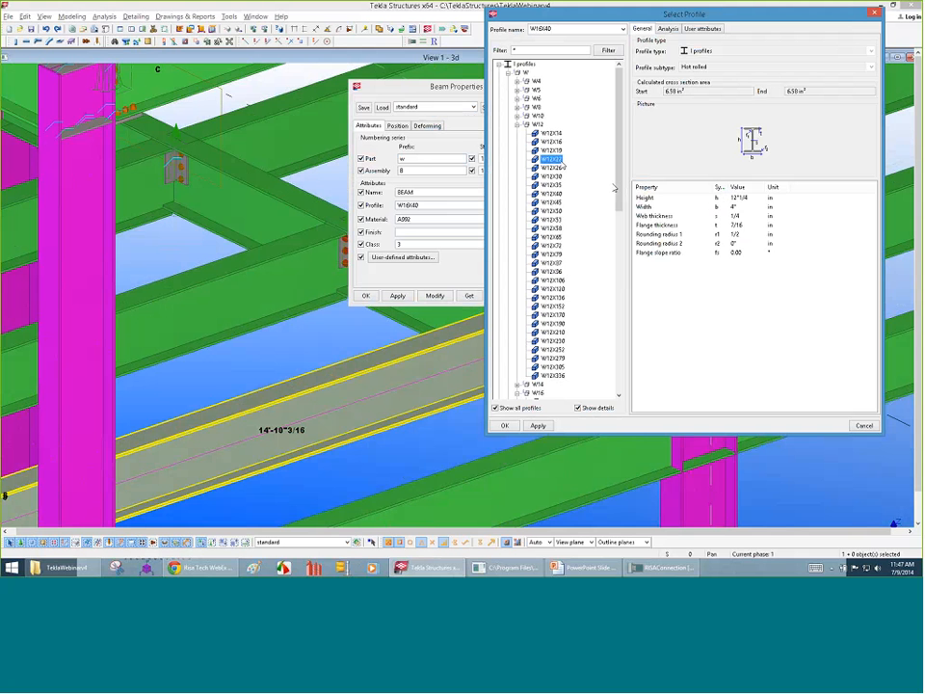
left_click(505, 427)
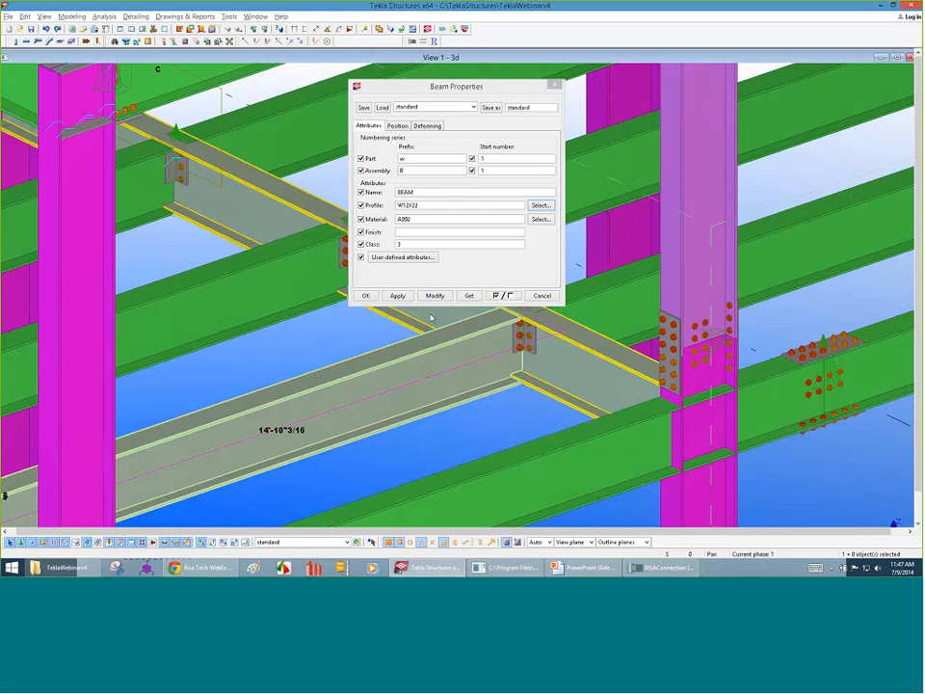
left_click(434, 296)
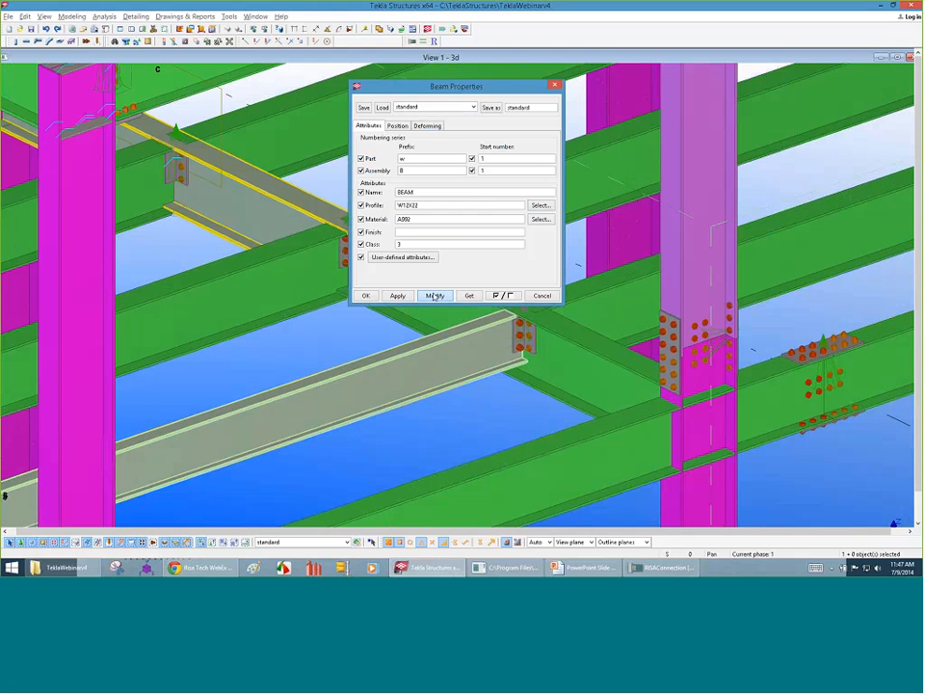
left_click(366, 296)
left_click(470, 364)
scroll(653, 369, "down", 3)
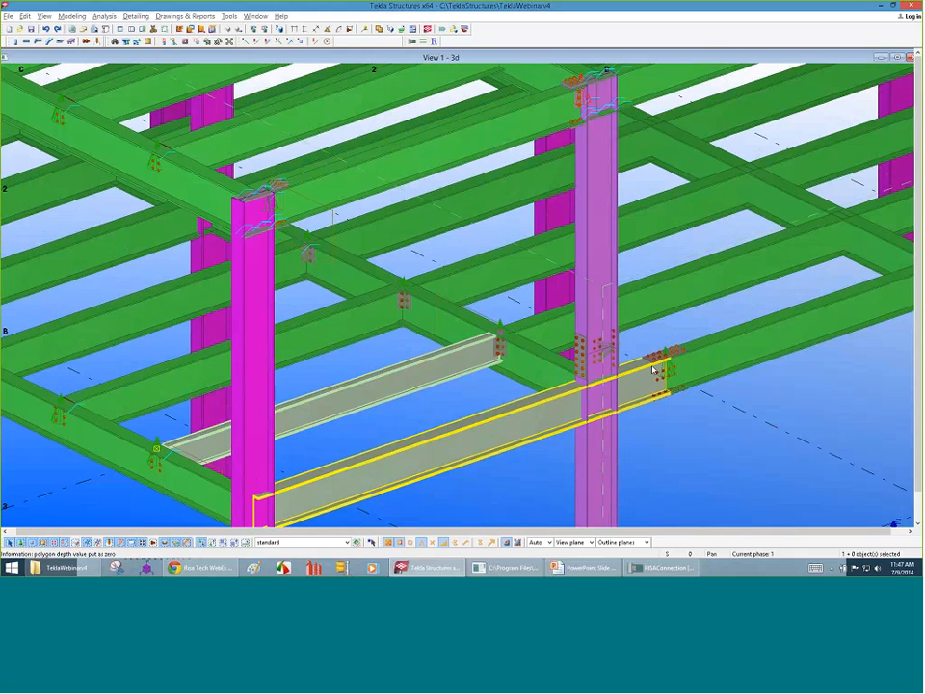
- Save the Tekla model and send its connections to RISAConnection through the RISA-Tekla Link
left_click(653, 369)
scroll(652, 370, "down", 2)
scroll(616, 466, "down", 2)
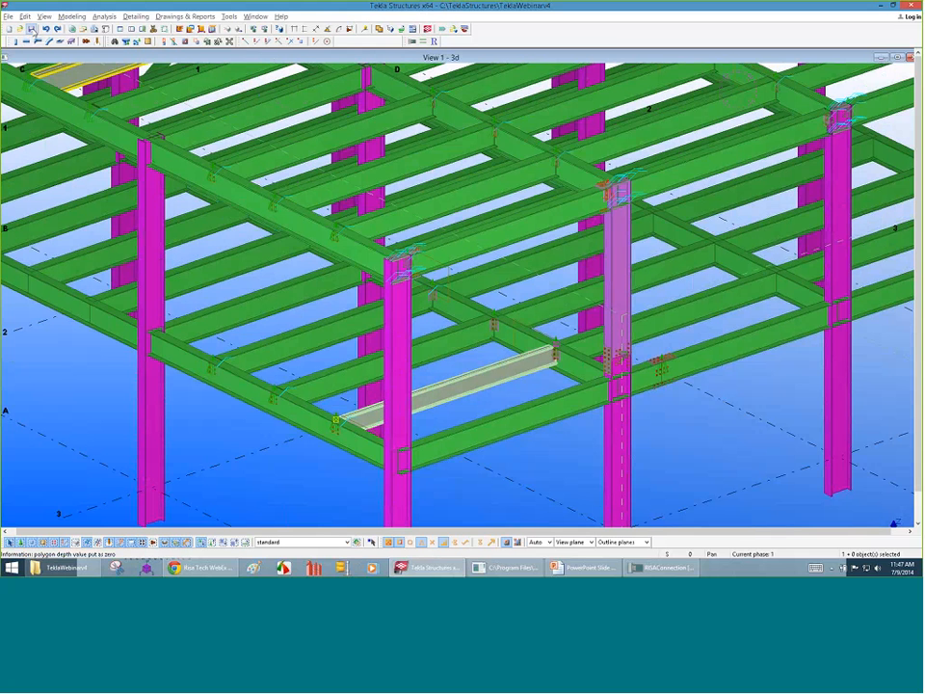
left_click(31, 29)
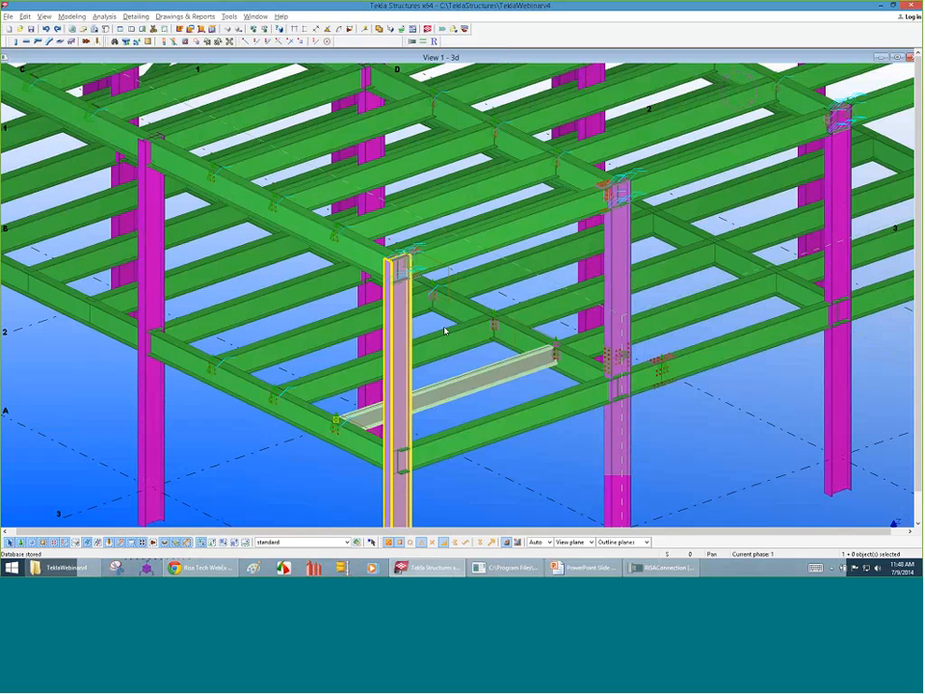
scroll(445, 331, "up", 4)
left_click(424, 44)
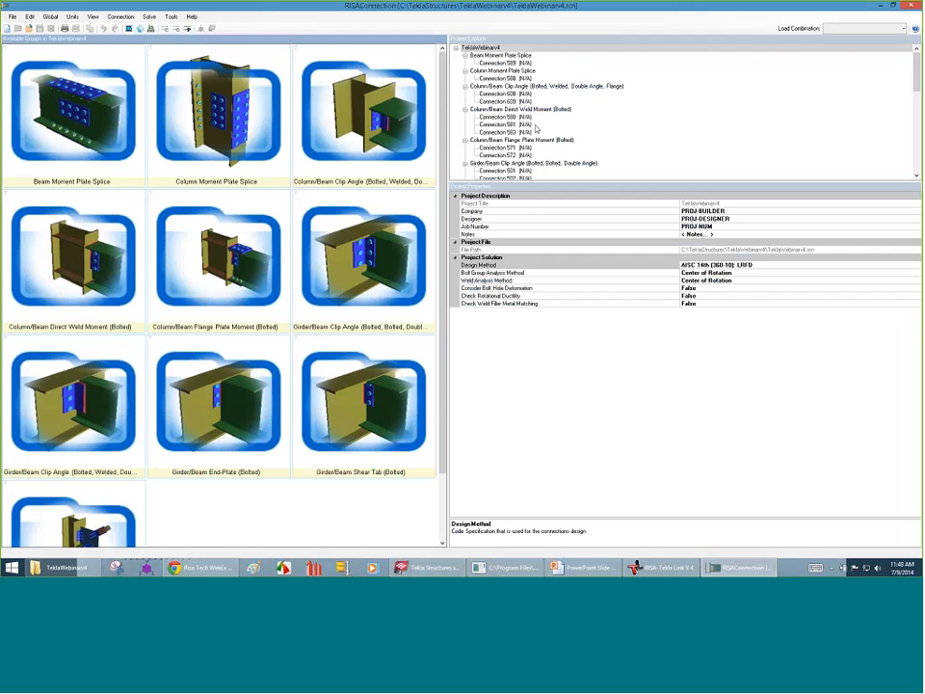
- Open the Girder/Beam Clip Angle (Bolted, Bolted, Double Angle) group in RISAConnection and solve its connections
scroll(322, 225, "down", 1)
scroll(323, 224, "down", 1)
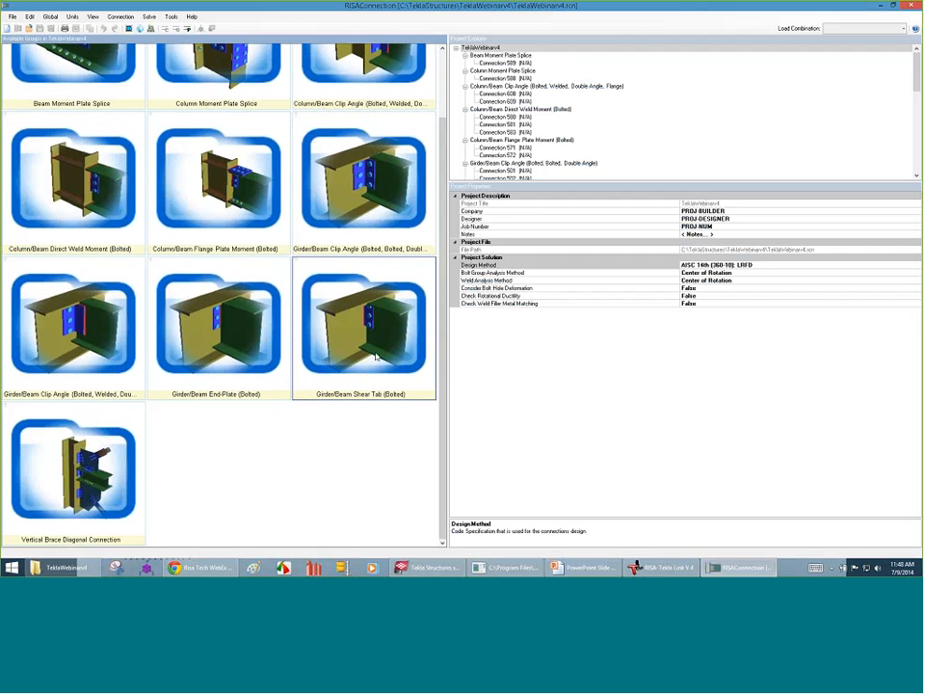
scroll(389, 377, "up", 2)
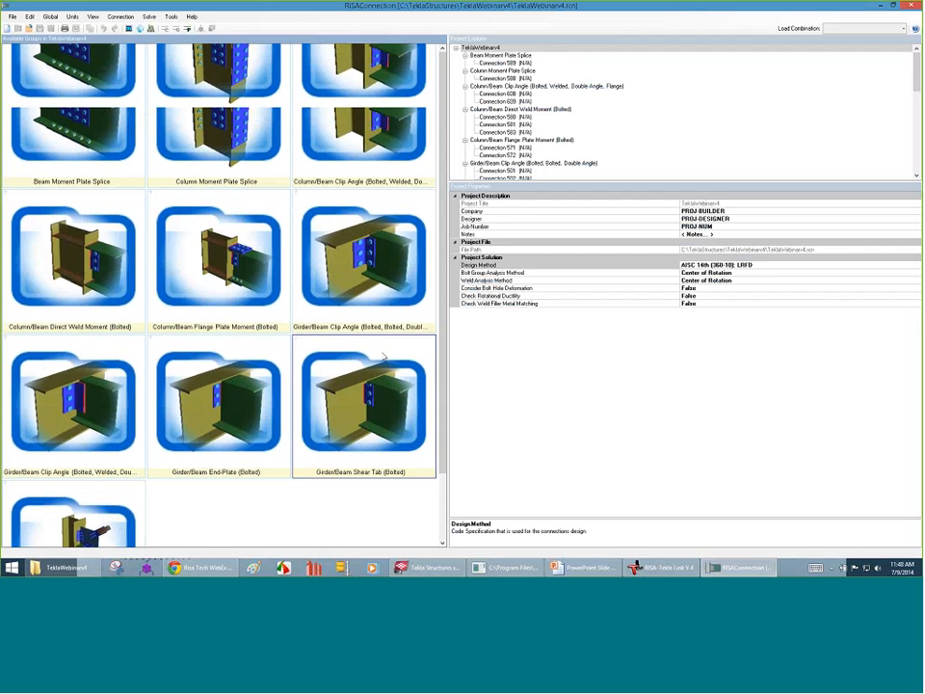
double_click(369, 272)
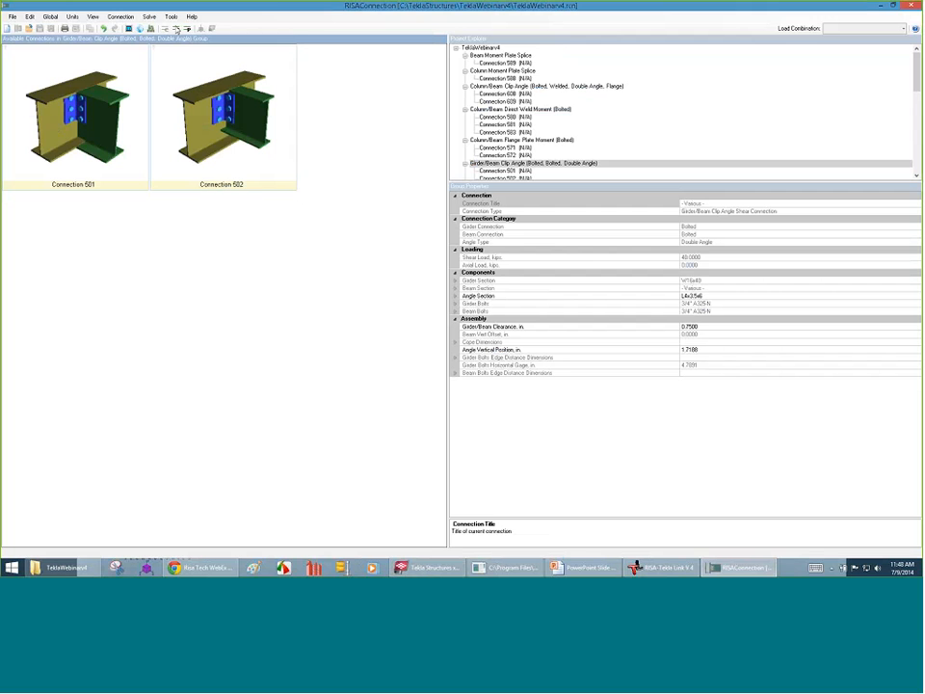
left_click(177, 31)
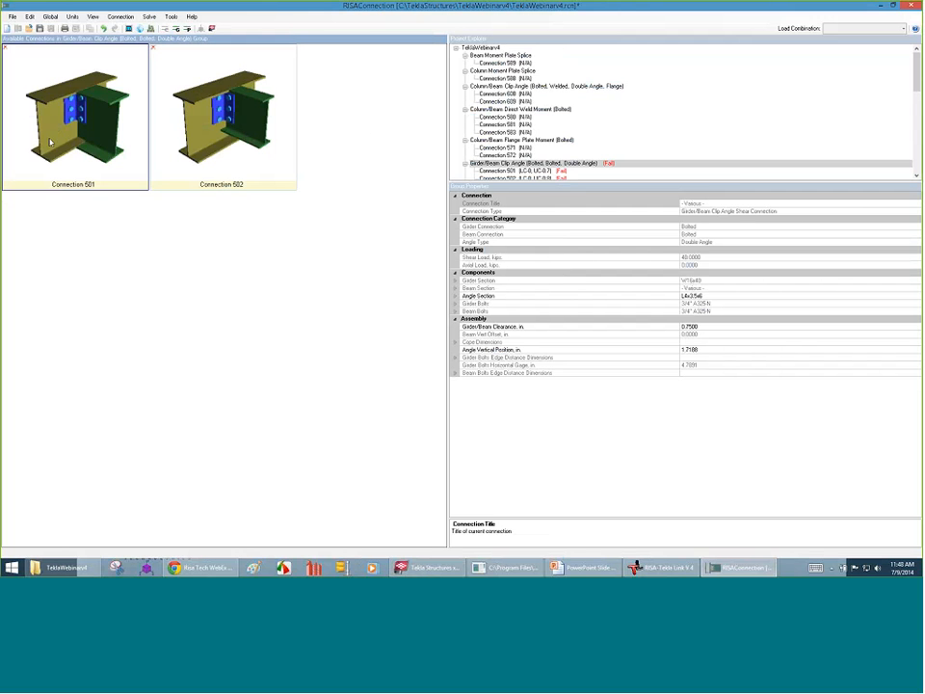
- Examine Connection 501 in 3D and review the details of the beam geometry restrictions check in its results report
double_click(504, 172)
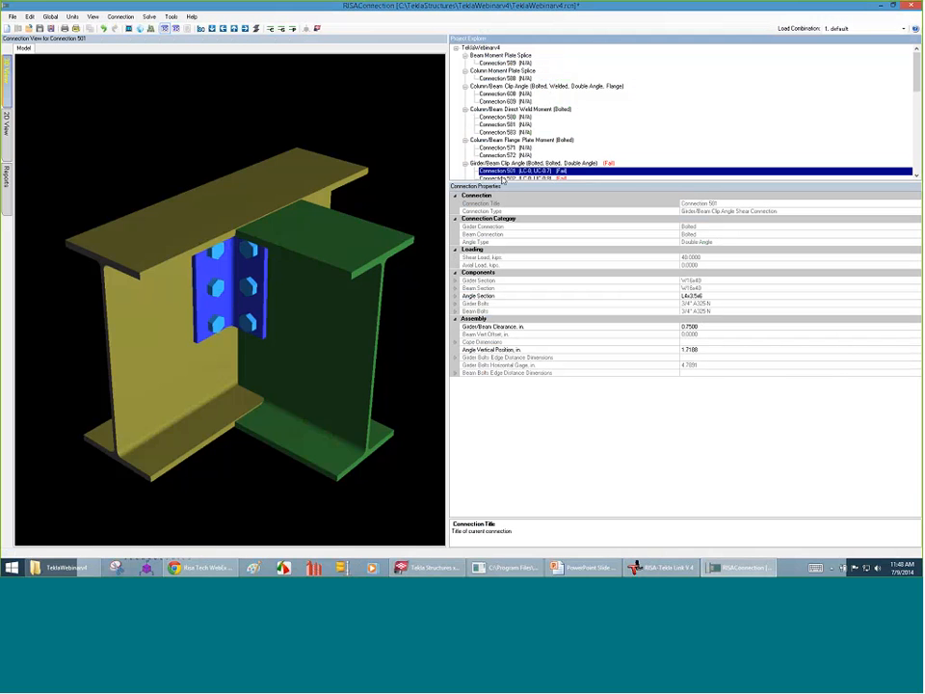
left_click_drag(405, 252, 381, 252)
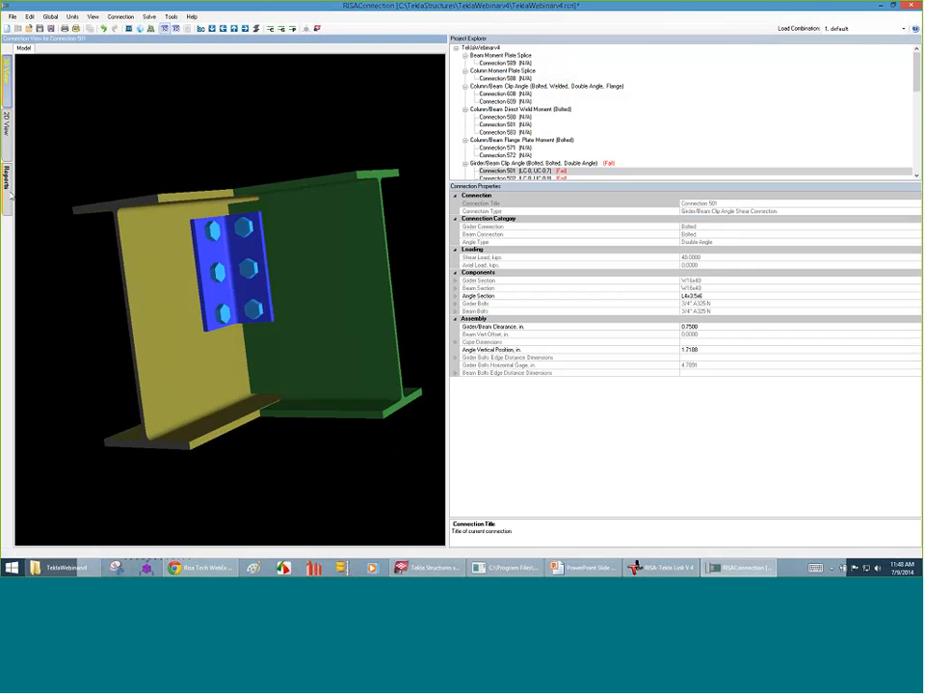
left_click(10, 192)
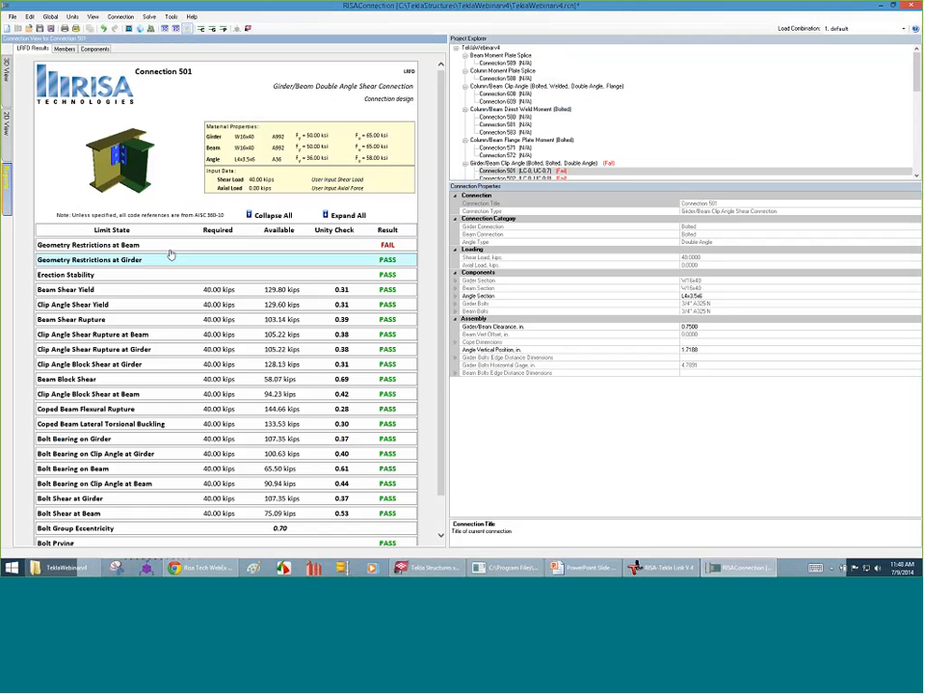
left_click(171, 254)
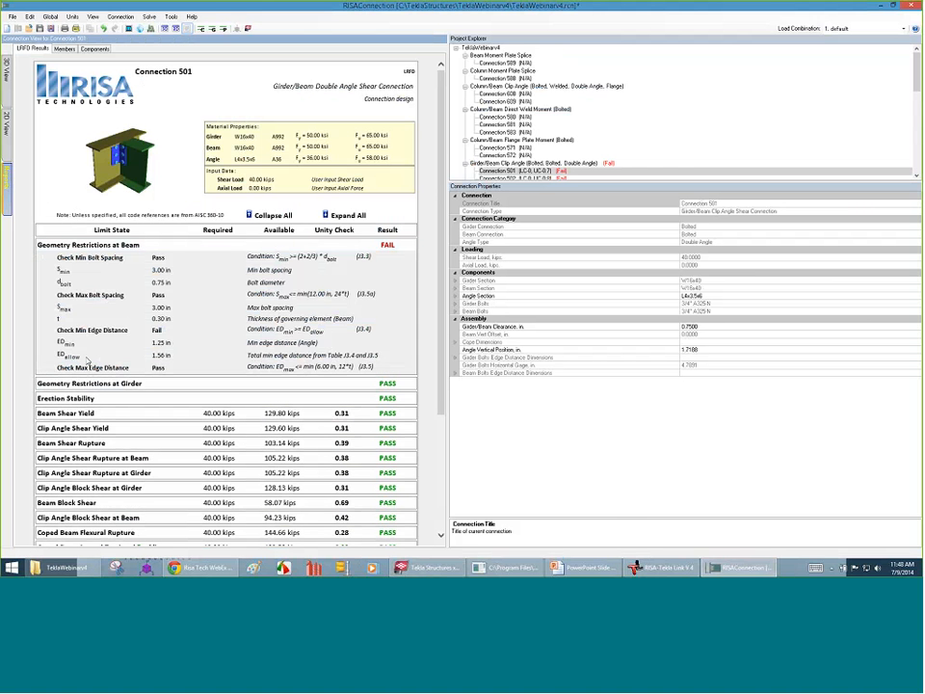
- In the 2D side view of Connection 501, set the beam bolts' longitudinal spacing to 2 in and vertical edge distance to 1.6 in
left_click(6, 124)
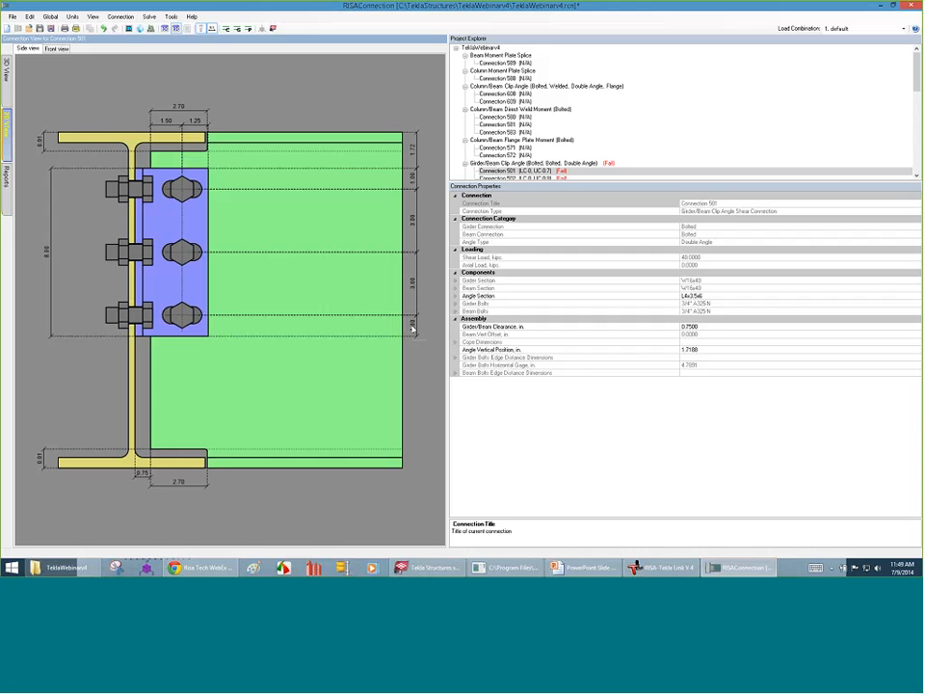
left_click(45, 251)
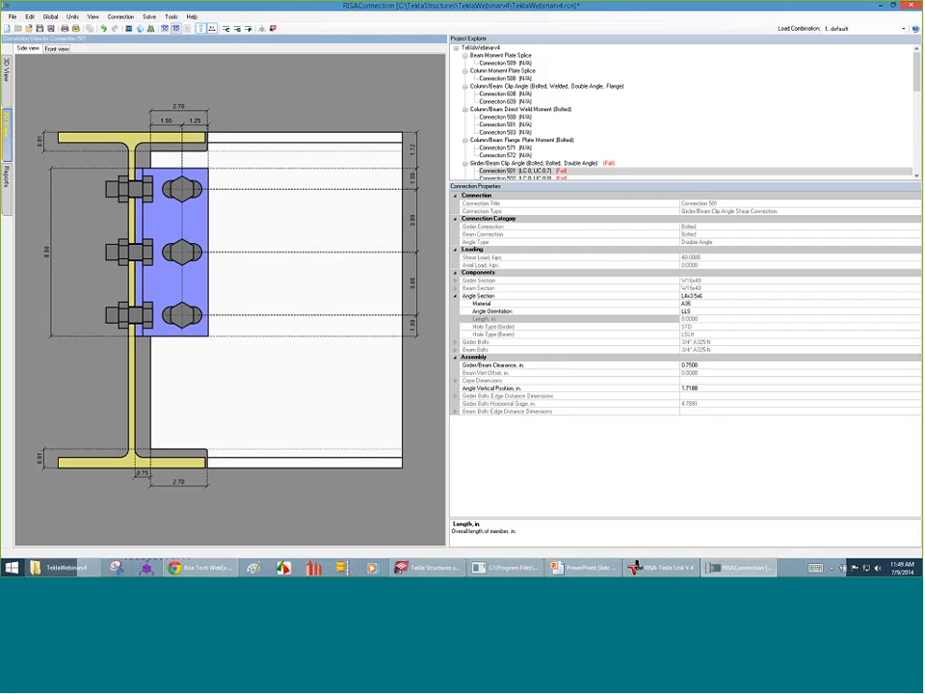
left_click(412, 284)
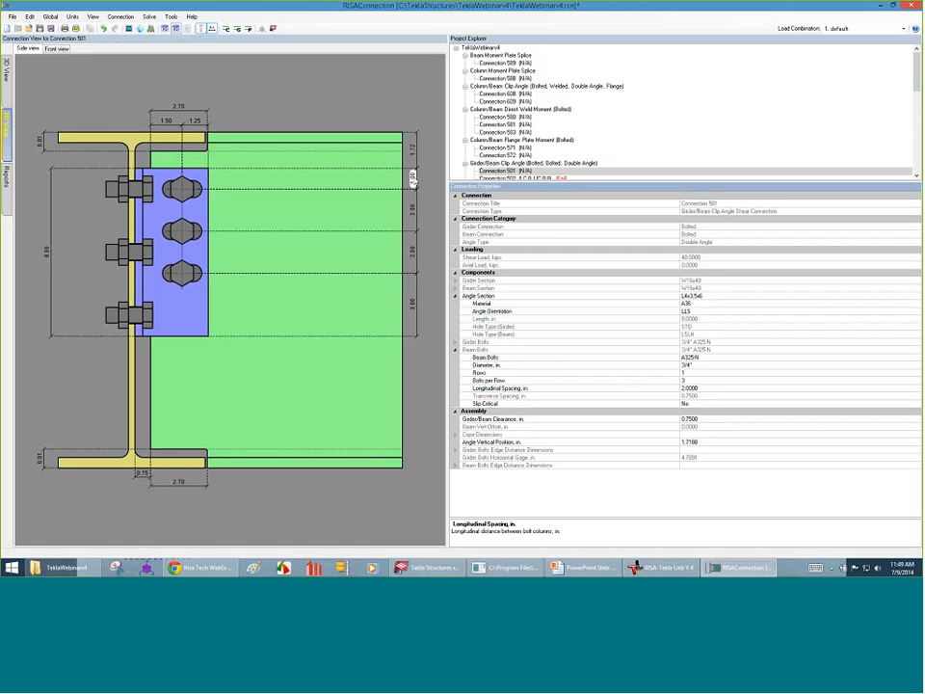
left_click(413, 178)
type("1.5")
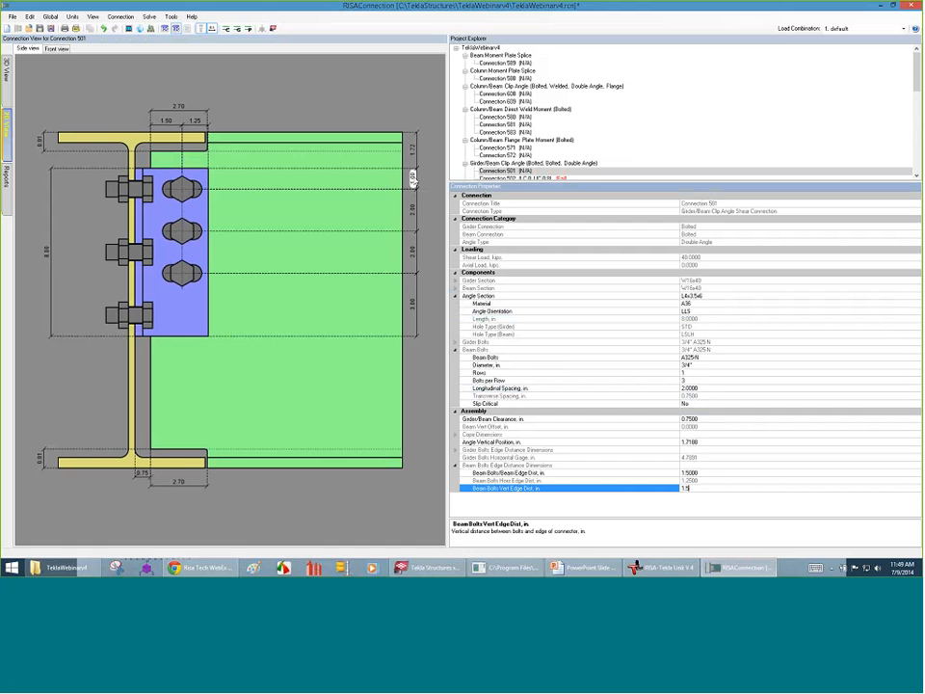
key("Return")
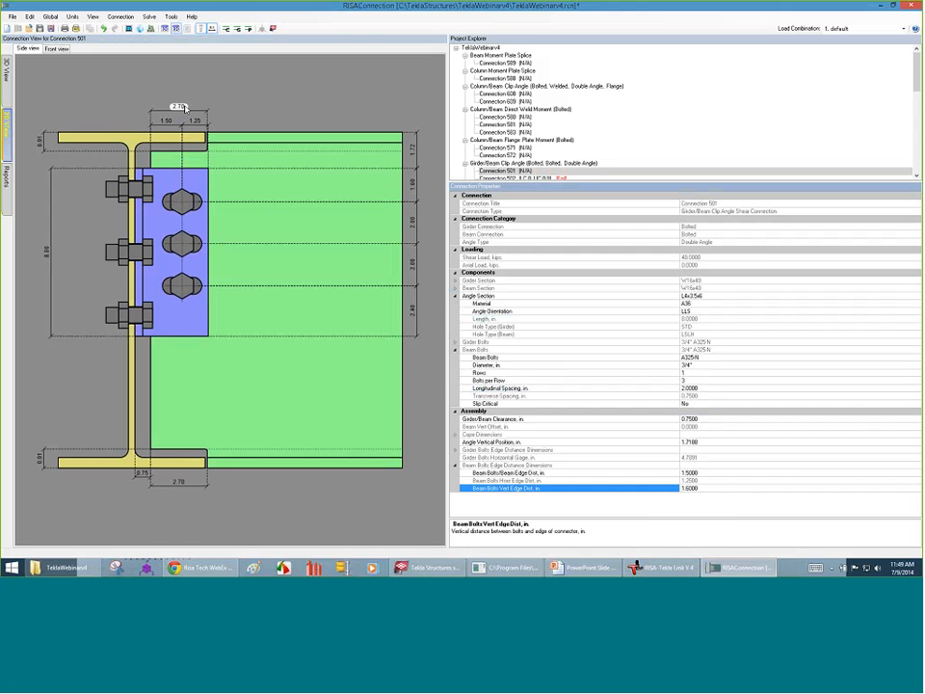
- Set the web cope length to 3.5 in at both the top and the bottom of the beam
left_click(181, 107)
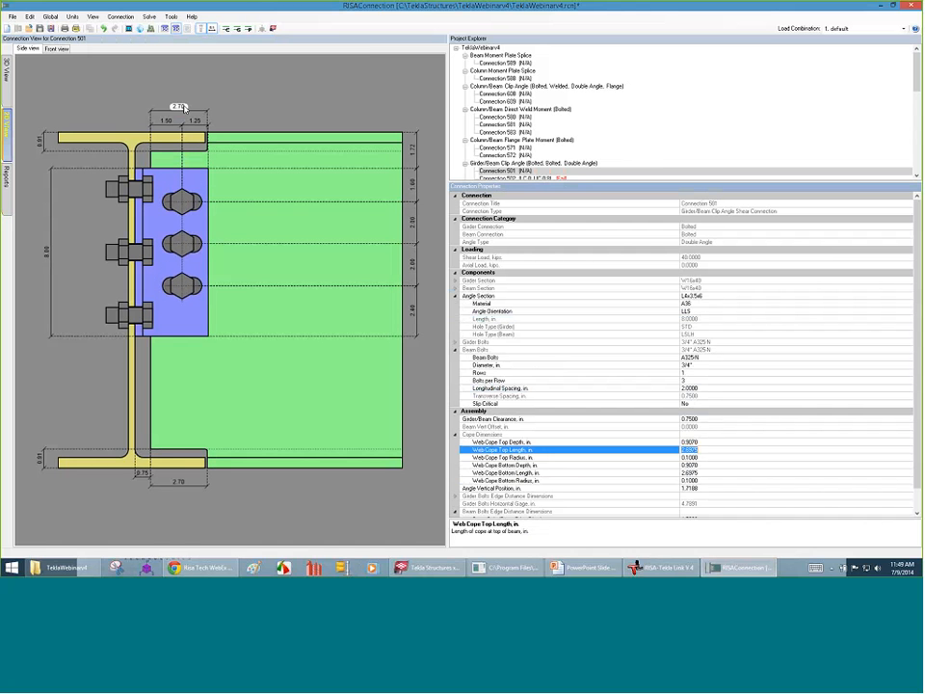
type("3.5")
key("Return")
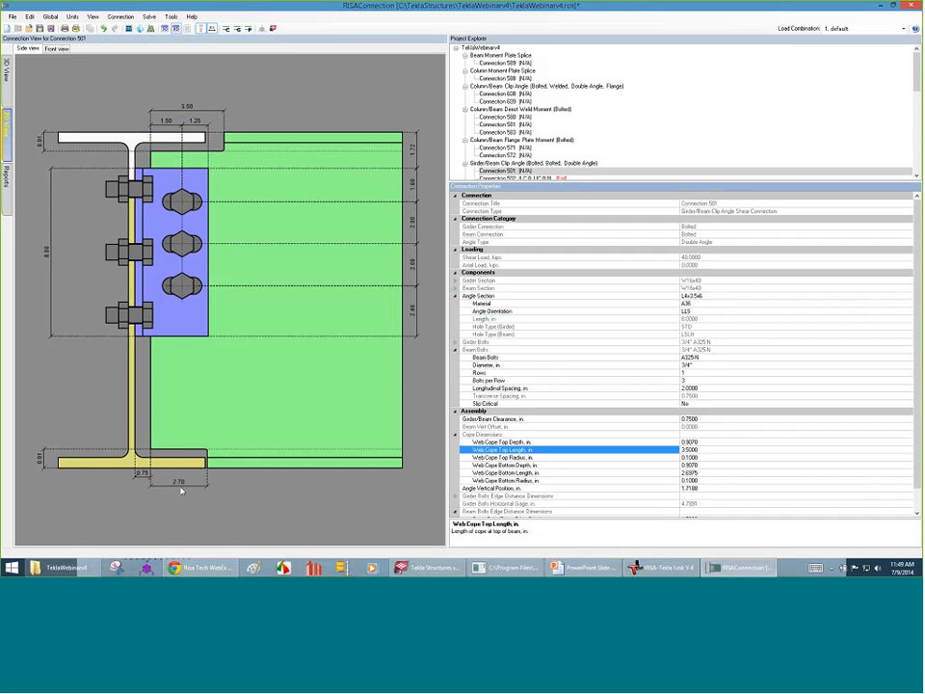
left_click(183, 485)
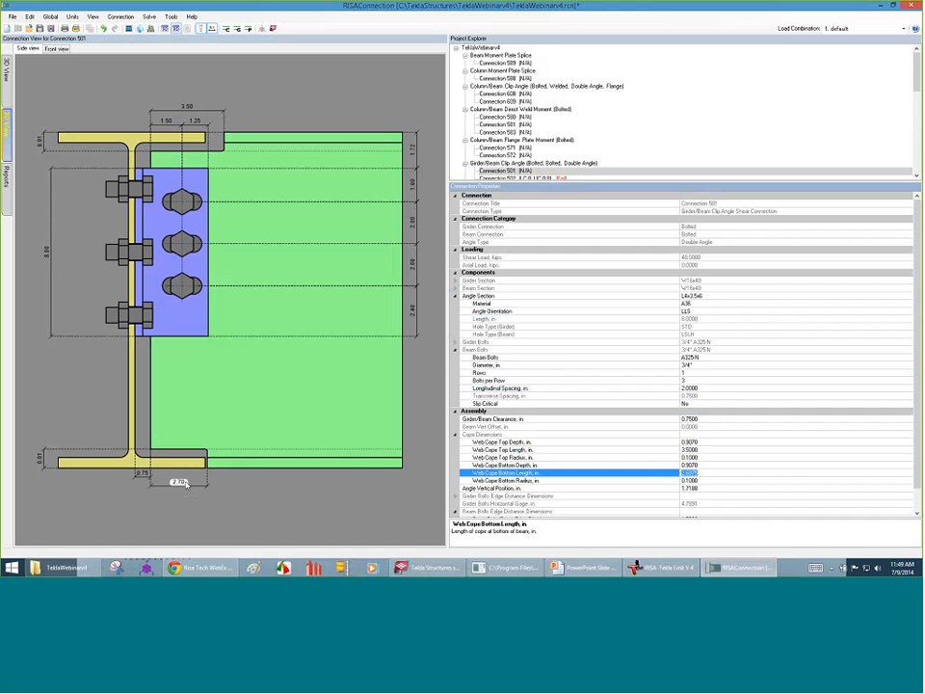
type("3.5")
key("Return")
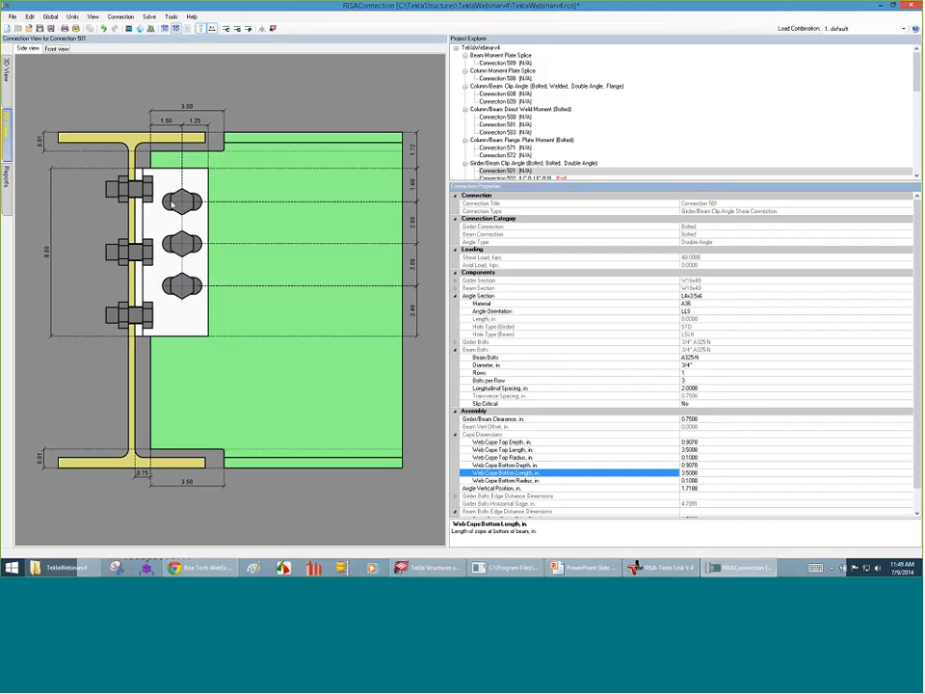
- Inspect the beam bolts' horizontal edge distance and the front view, solve Connection 501 again, and review its results report
left_click(196, 120)
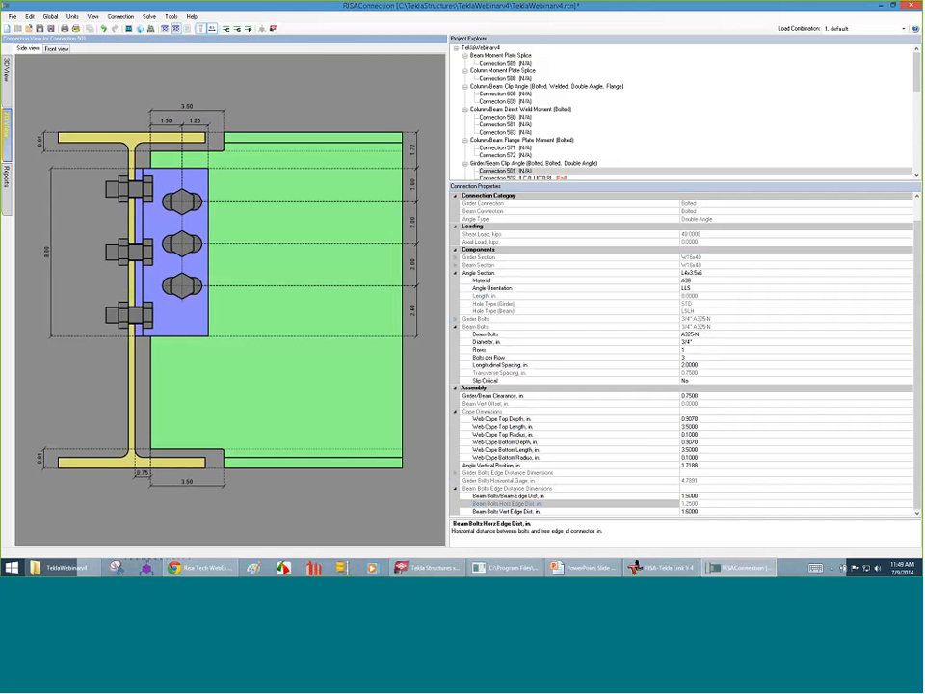
left_click(56, 48)
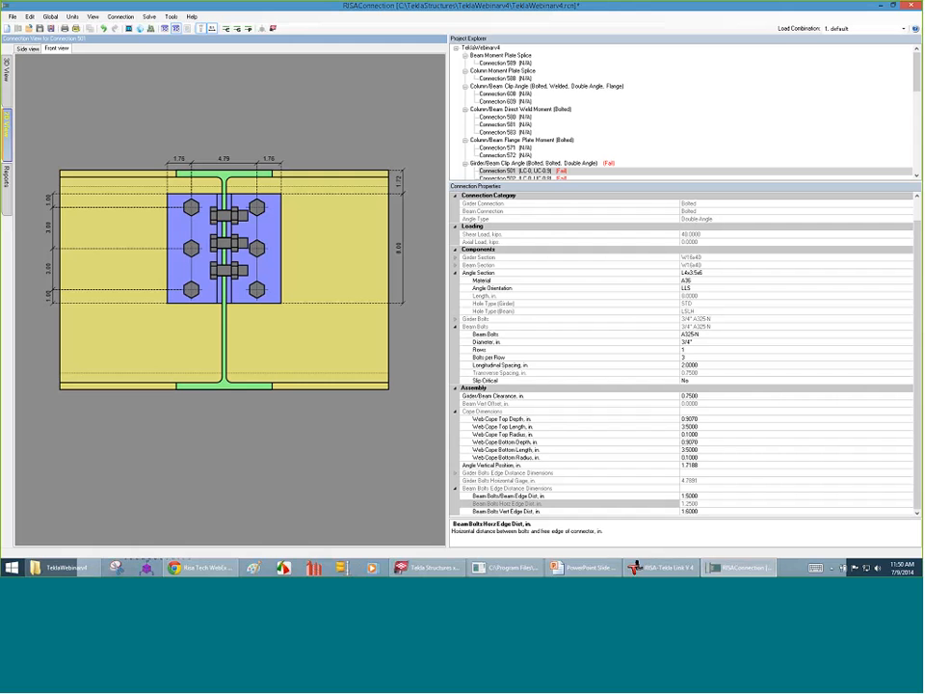
left_click(7, 176)
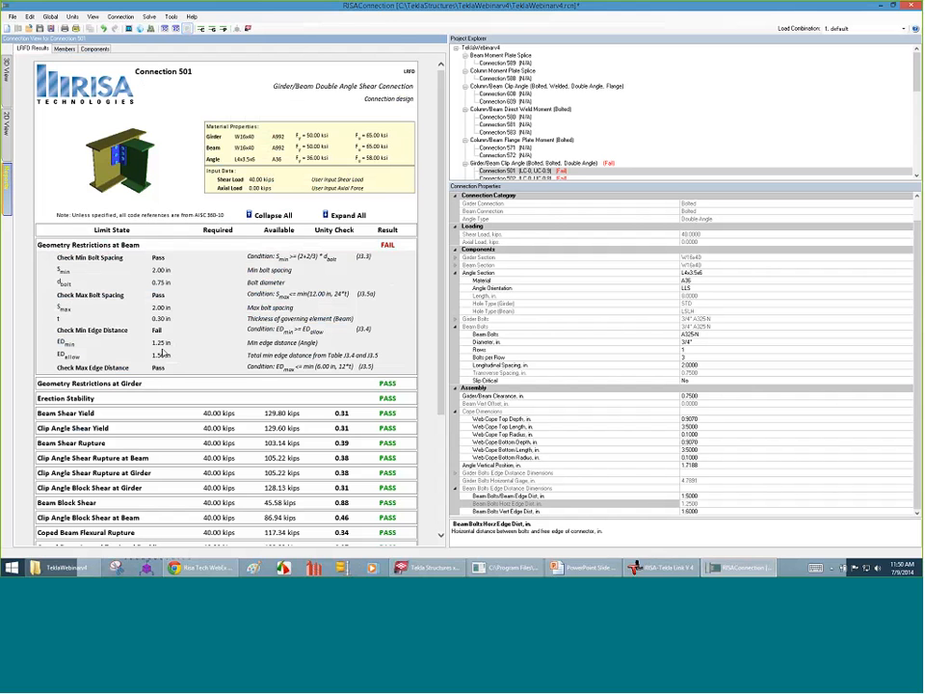
- Return to the 3D view of Connection 501 and solve all connections in the project
left_click(7, 85)
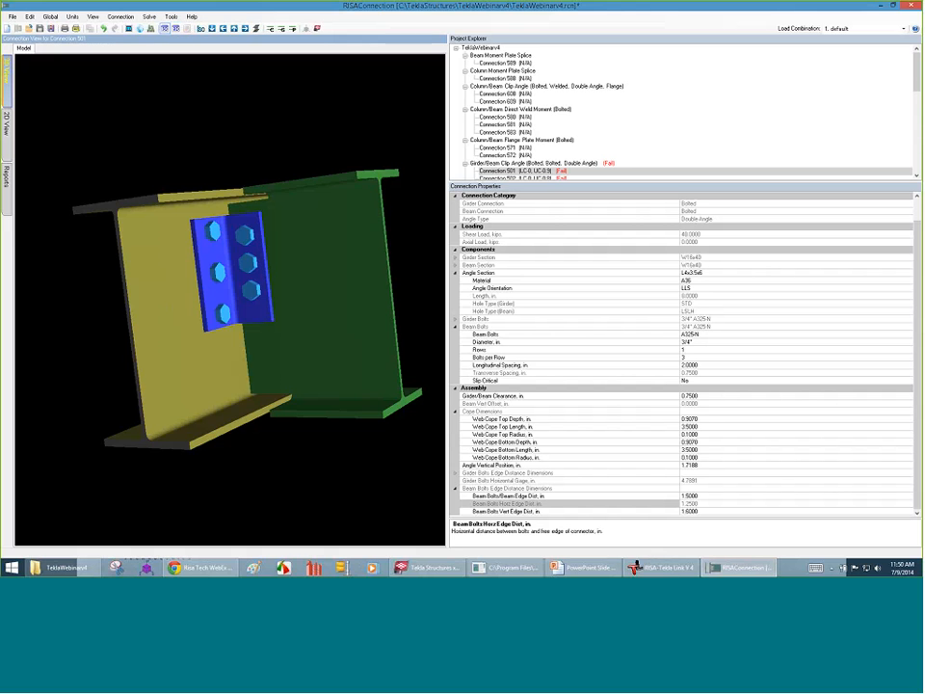
scroll(906, 96, "down", 5)
scroll(906, 106, "down", 2)
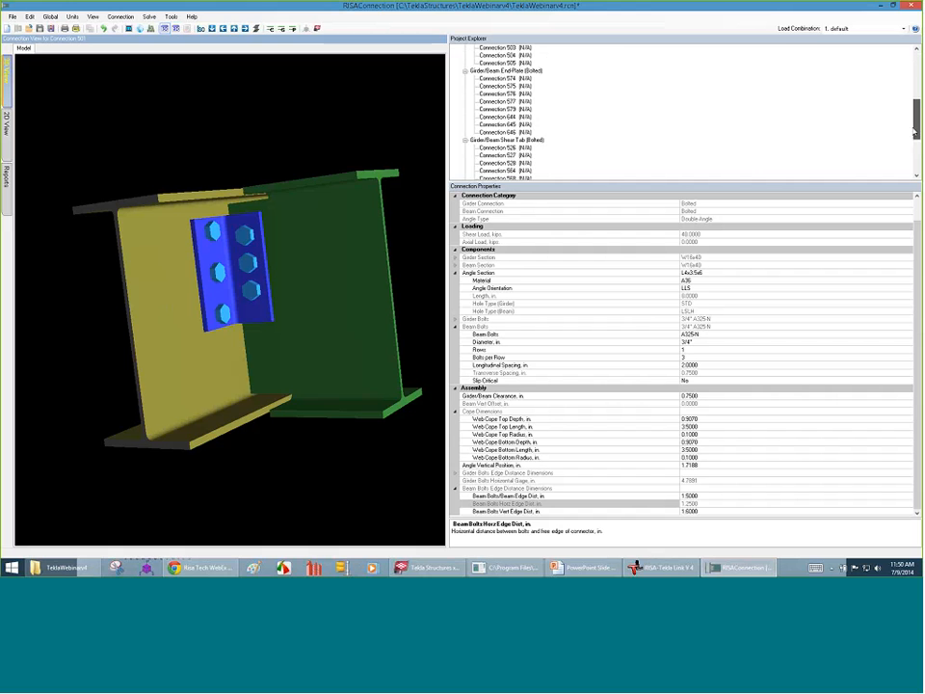
scroll(915, 111, "up", 7)
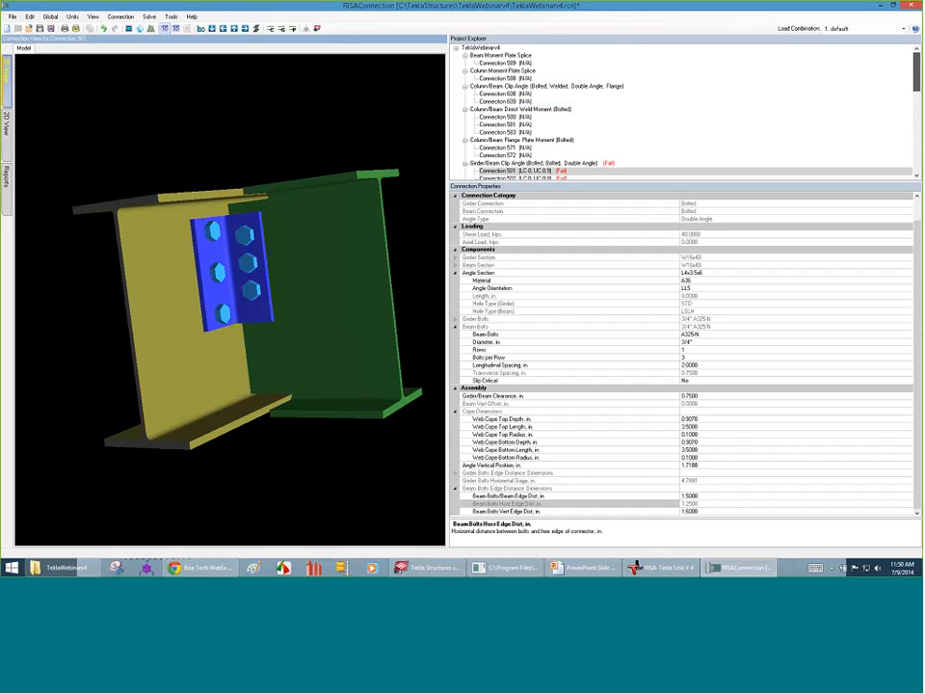
left_click(293, 33)
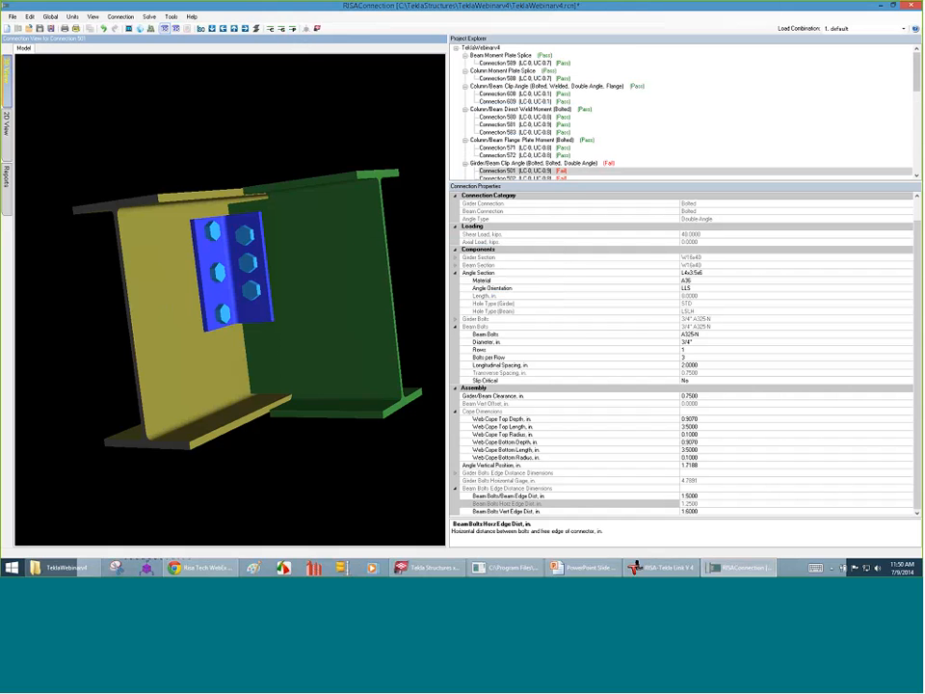
- Look over the solved Girder/Beam Shear Tab (Bolted) group and inspect Connection 644 in 3D from several angles
scroll(906, 142, "down", 12)
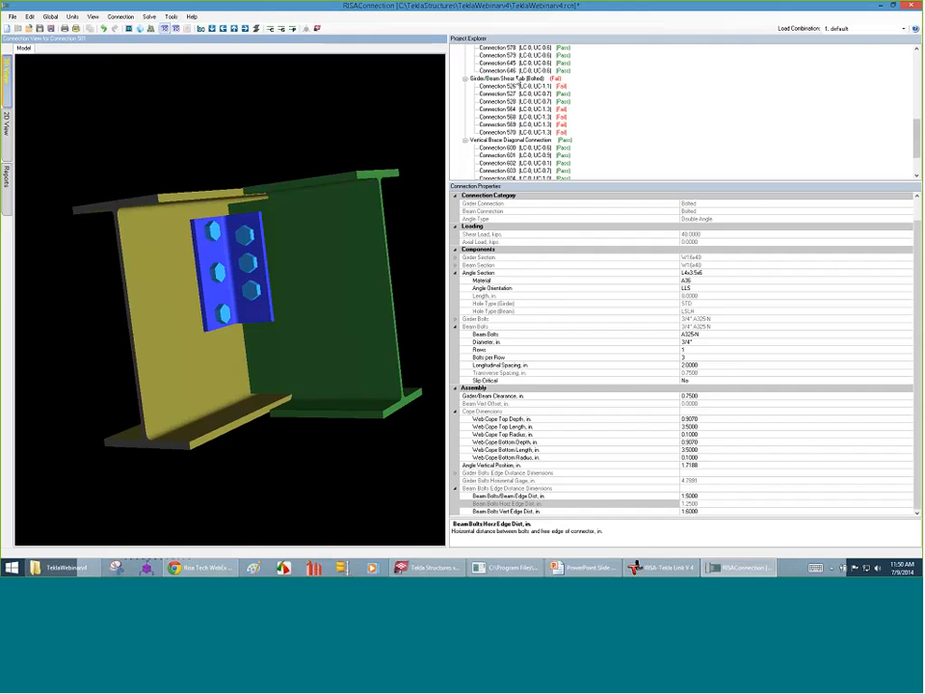
left_click(513, 80)
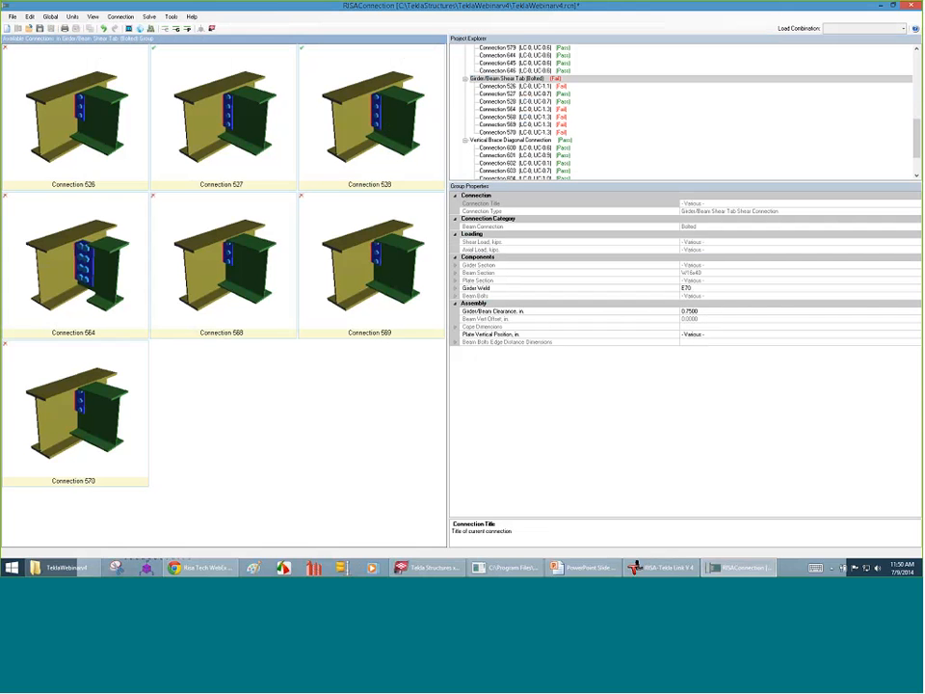
left_click(520, 109)
left_click(532, 71)
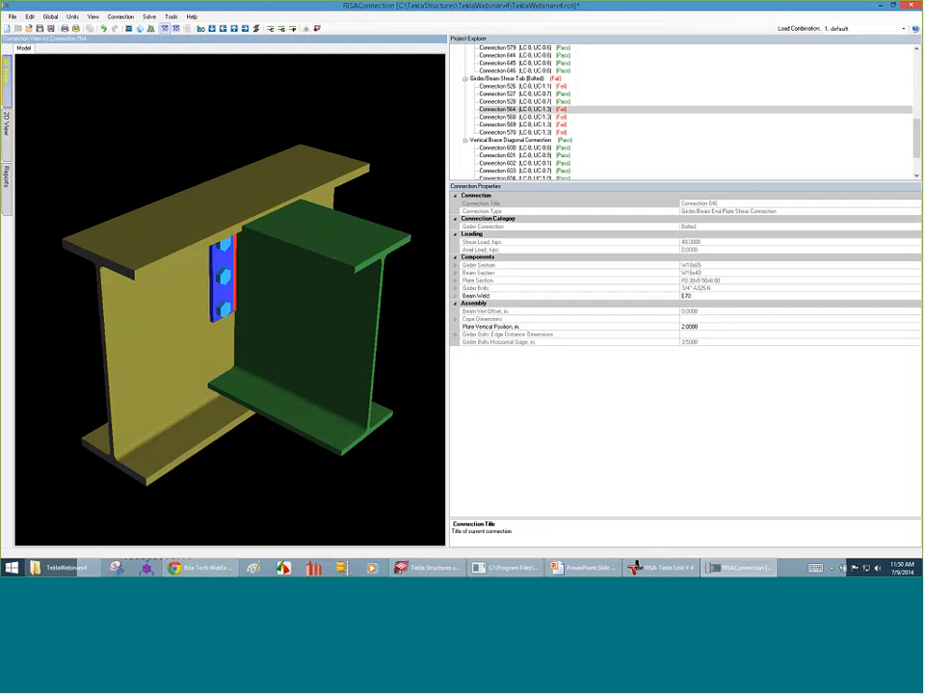
left_click(515, 56)
left_click_drag(275, 248, 129, 357)
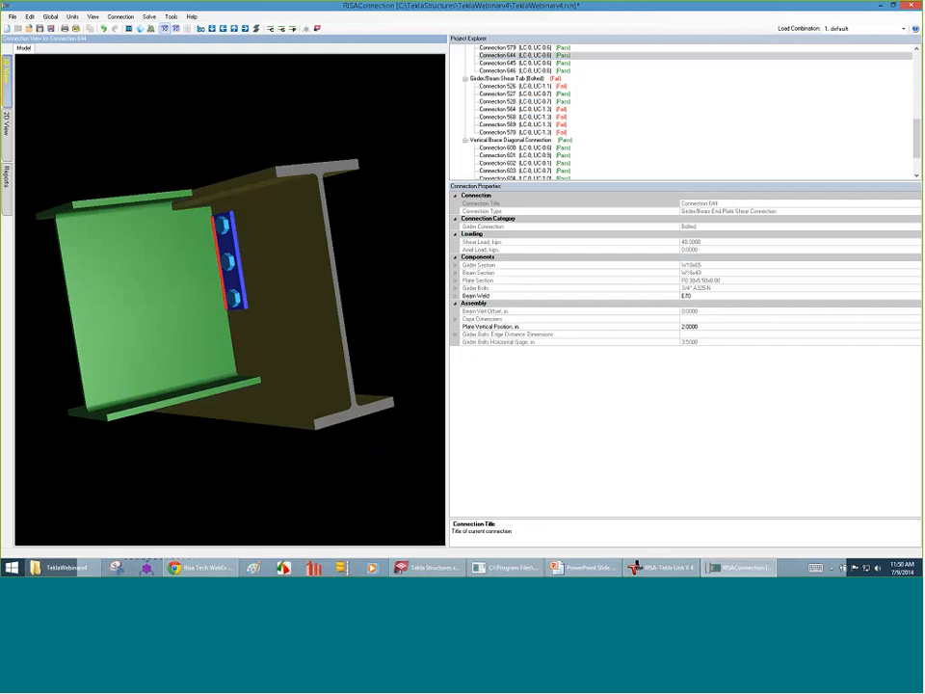
left_click_drag(165, 388, 305, 380)
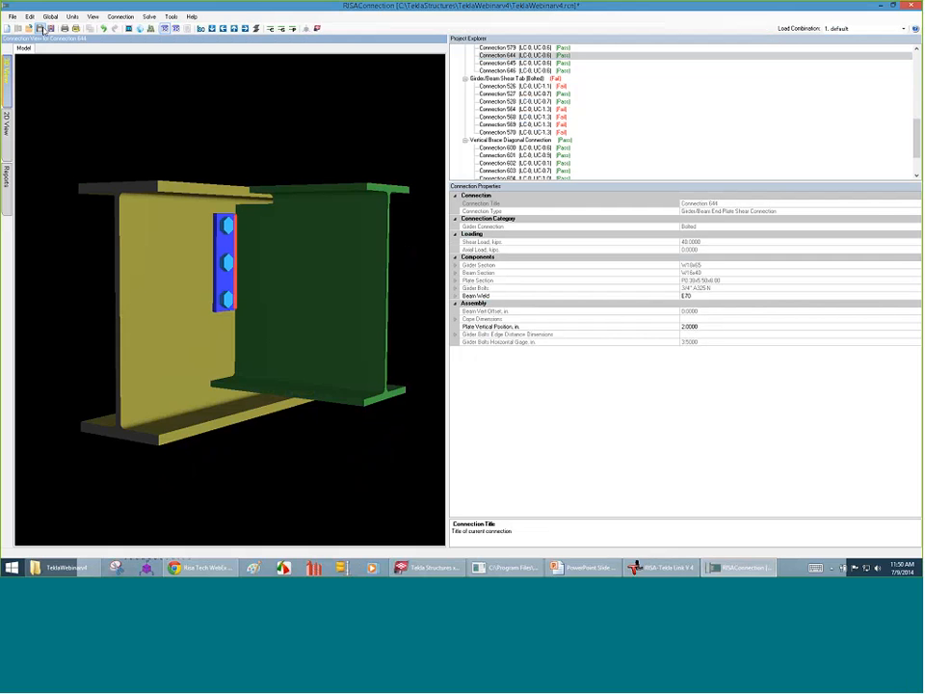
- Save the connection project, export the connection results to Tekla, and bring up the RISA-Tekla Link window
left_click(42, 29)
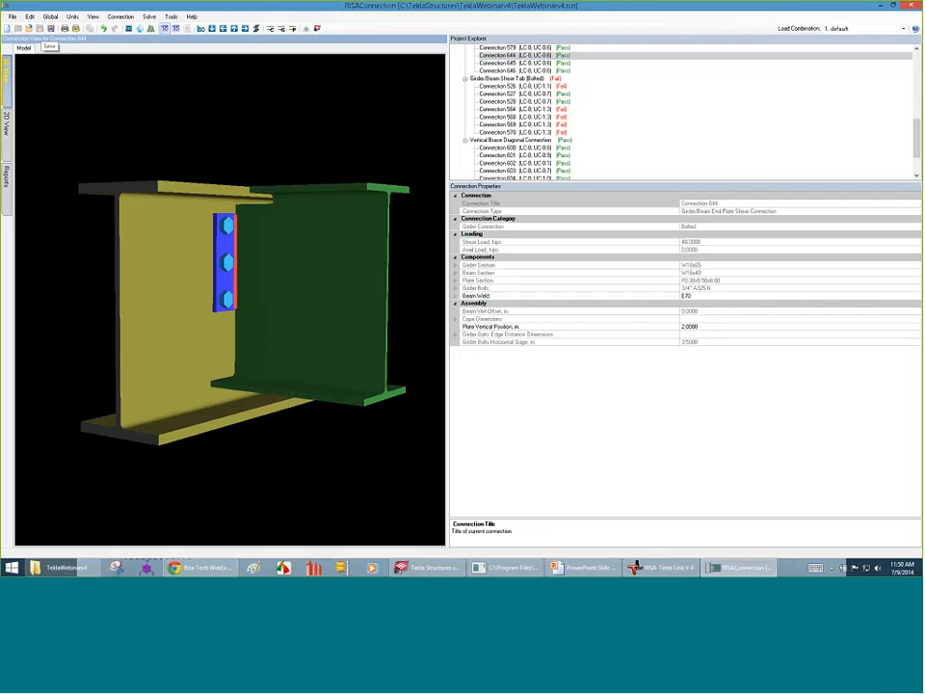
left_click(317, 29)
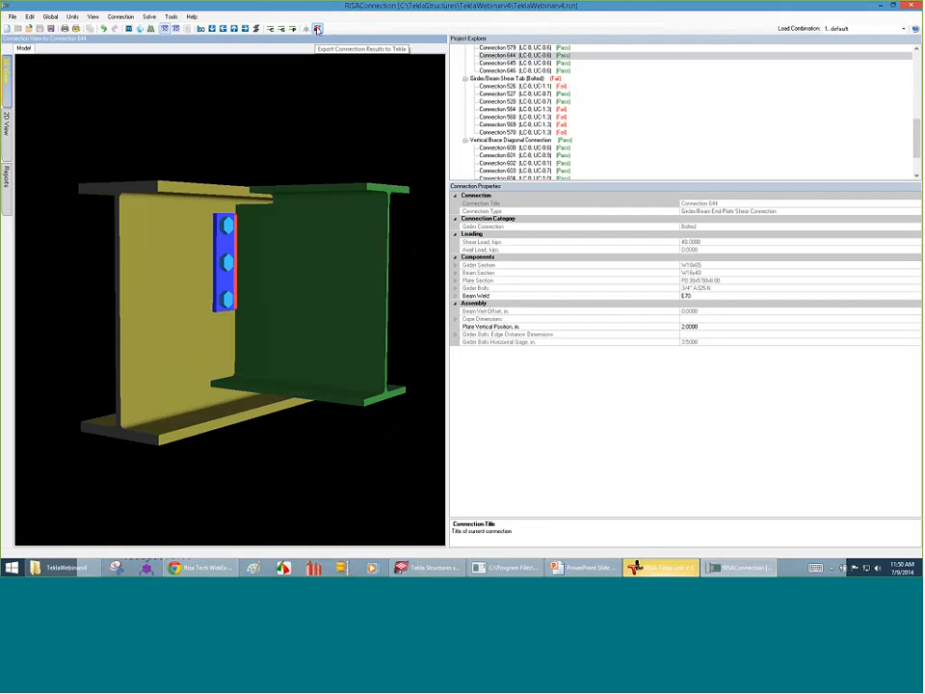
left_click(657, 570)
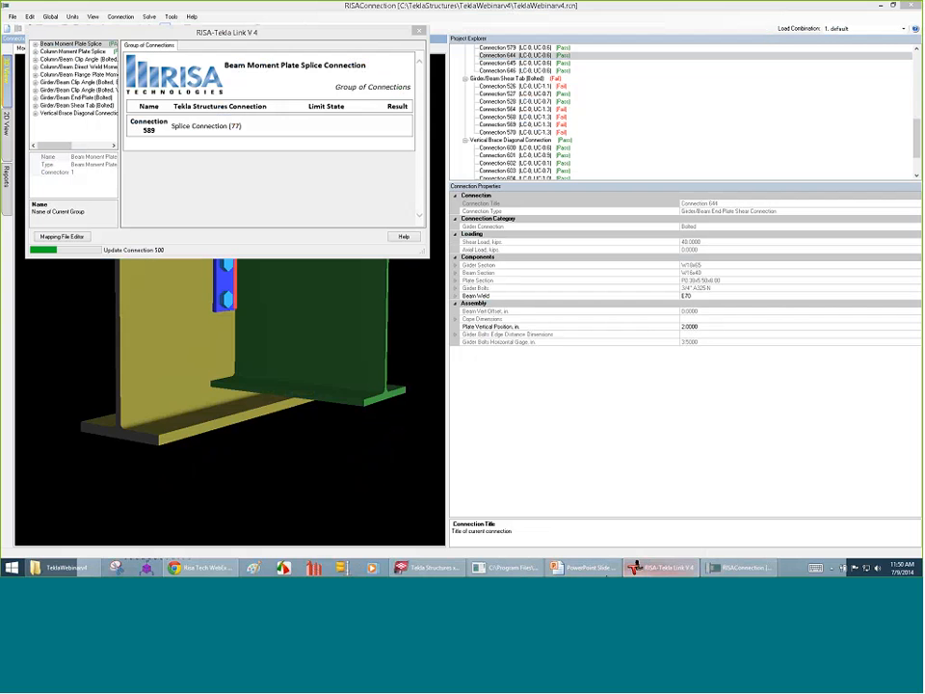
- Switch to Tekla Structures to examine the whole framed structure, and look over the files in the TeklaWebinarv4 model folder
left_click(457, 567)
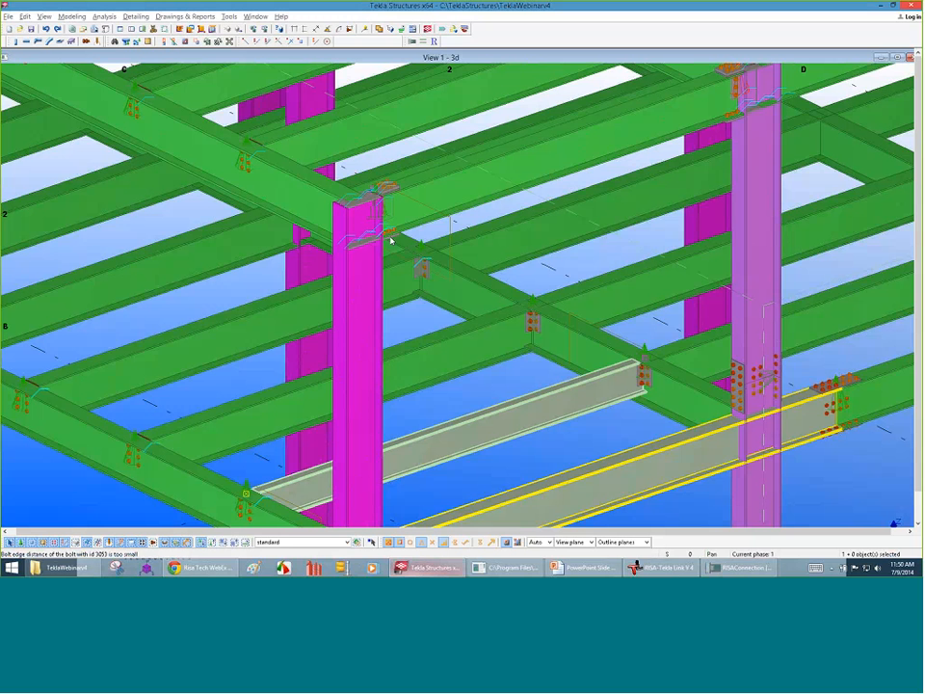
scroll(392, 238, "down", 1)
scroll(595, 481, "down", 1)
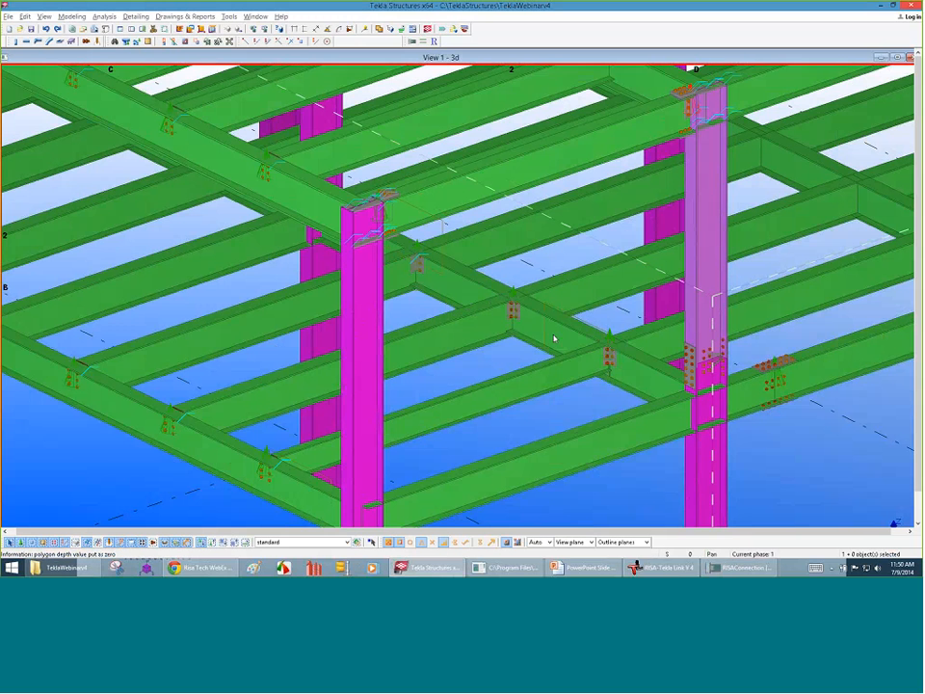
scroll(553, 337, "down", 3)
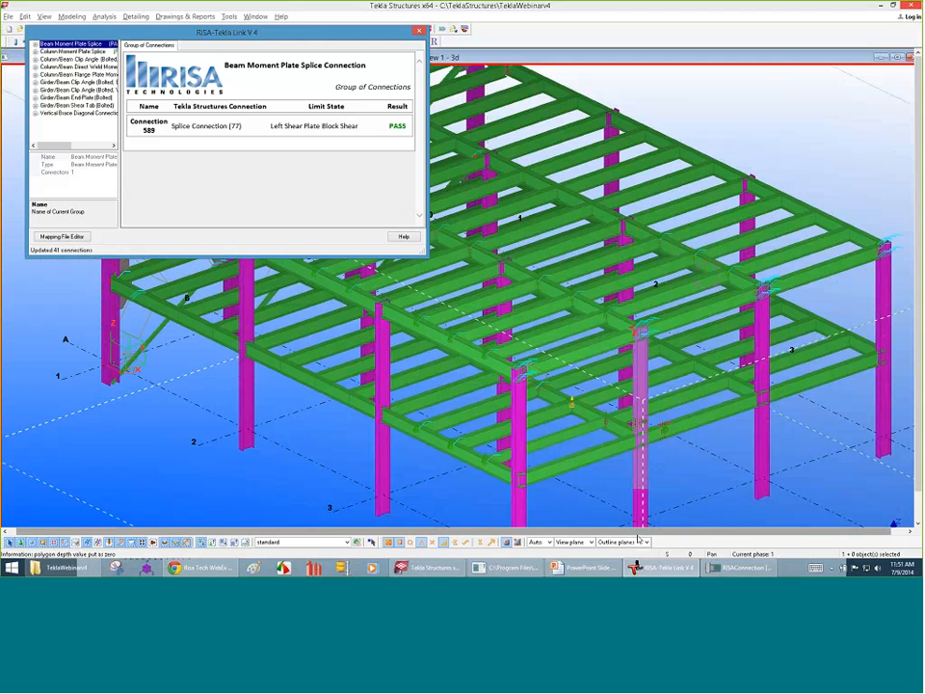
left_click(75, 568)
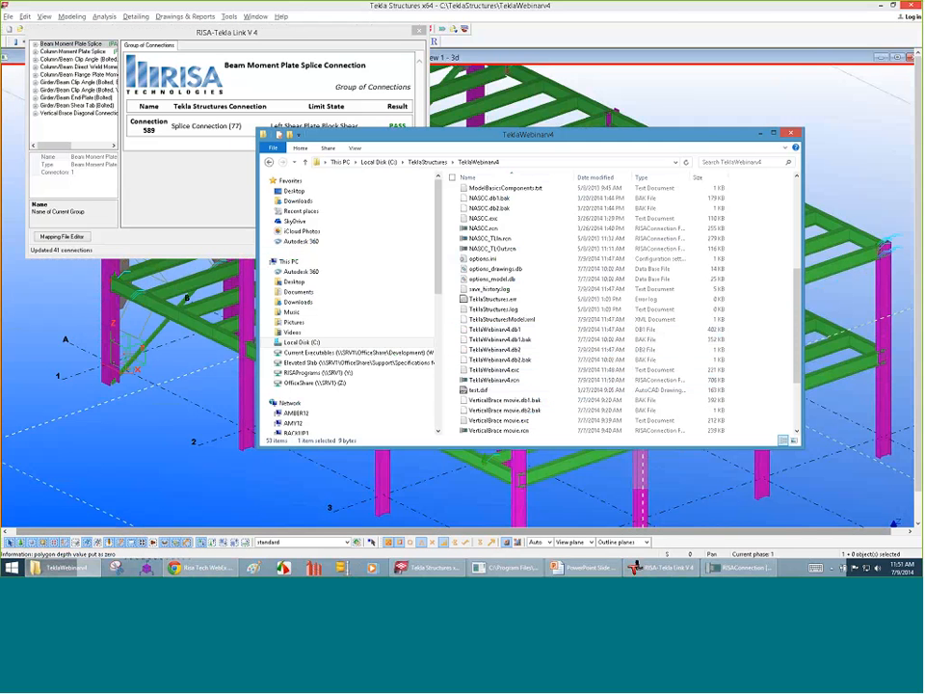
left_click(757, 132)
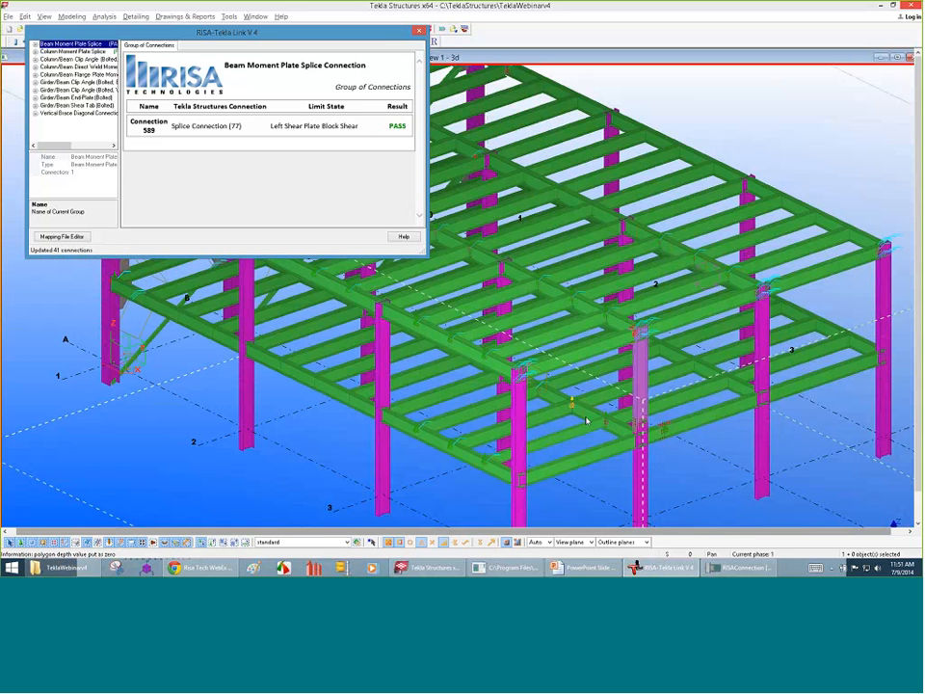